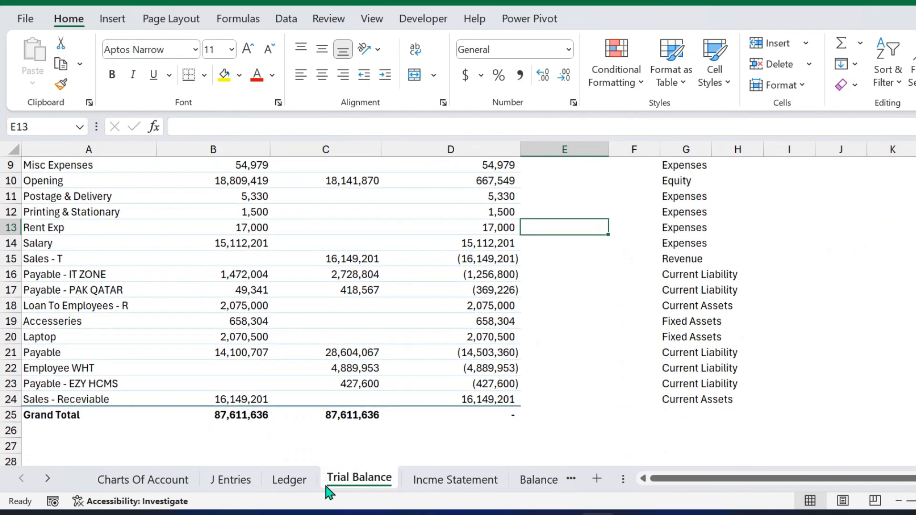
# Step: On the Ledger sheet, filter the ledger by Accesseries and by Employee WHT, and clear the account filter
pyautogui.click(294, 489)
pyautogui.click(689, 236)
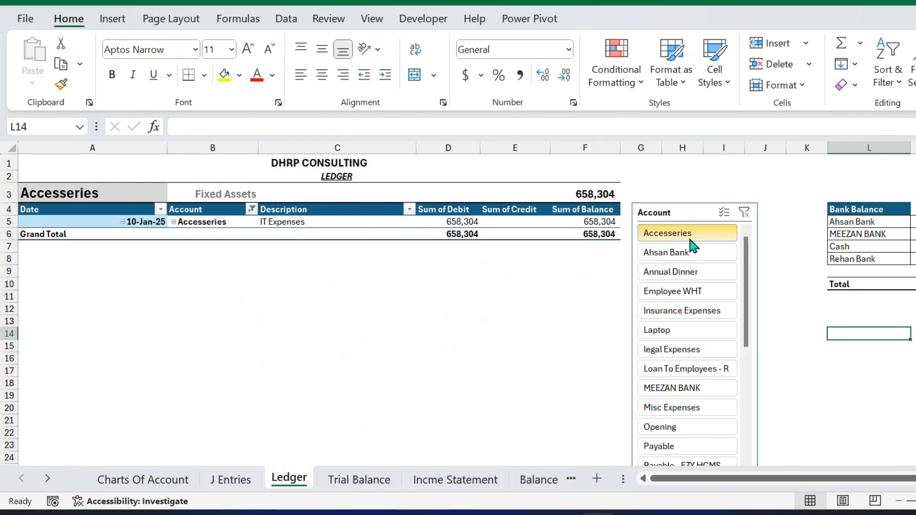
pyautogui.click(694, 292)
pyautogui.click(745, 212)
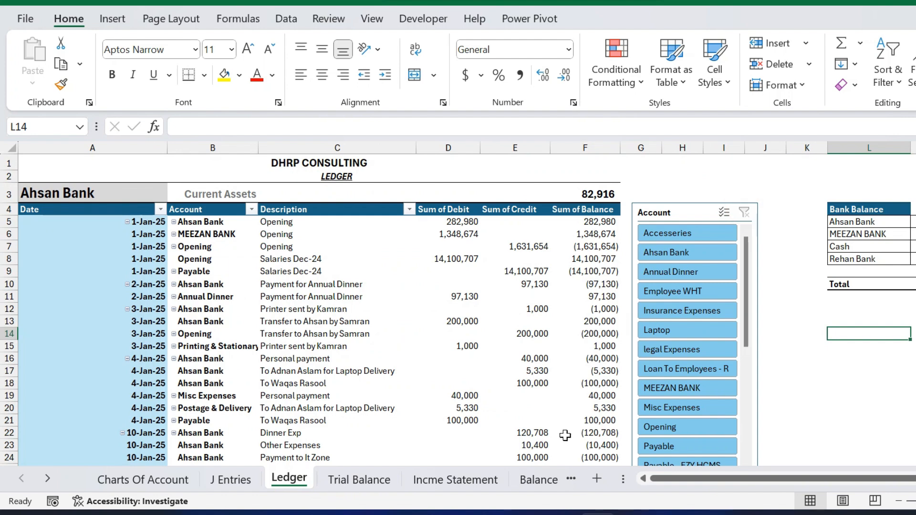
# Step: Examine the Income Statement, Balance Sheet and Cash Flow Statement sheets from top to bottom
pyautogui.click(438, 491)
pyautogui.scroll(3, 450, 311)
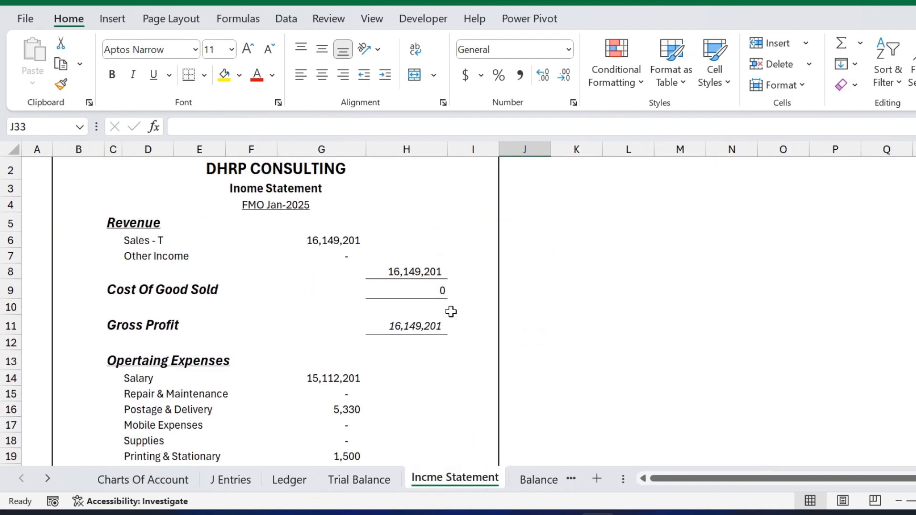
pyautogui.scroll(-10, 451, 311)
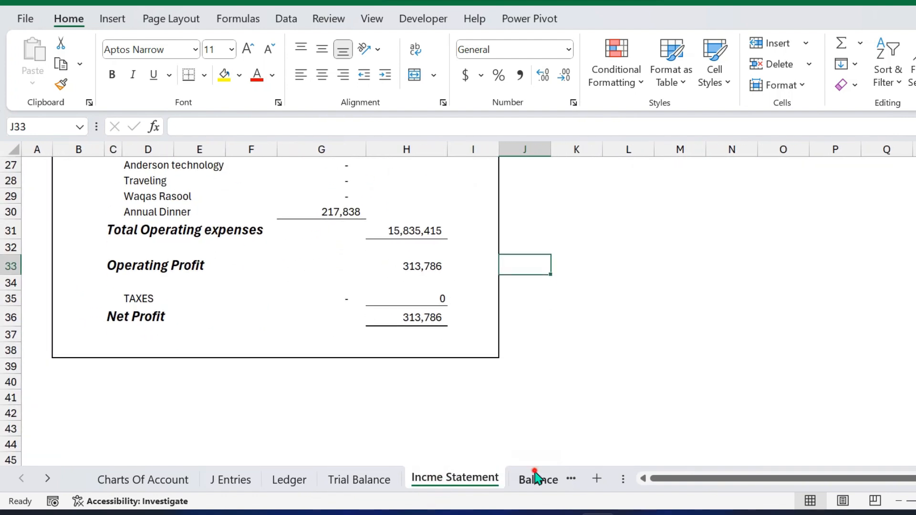
pyautogui.click(537, 479)
pyautogui.scroll(7, 520, 272)
pyautogui.click(526, 480)
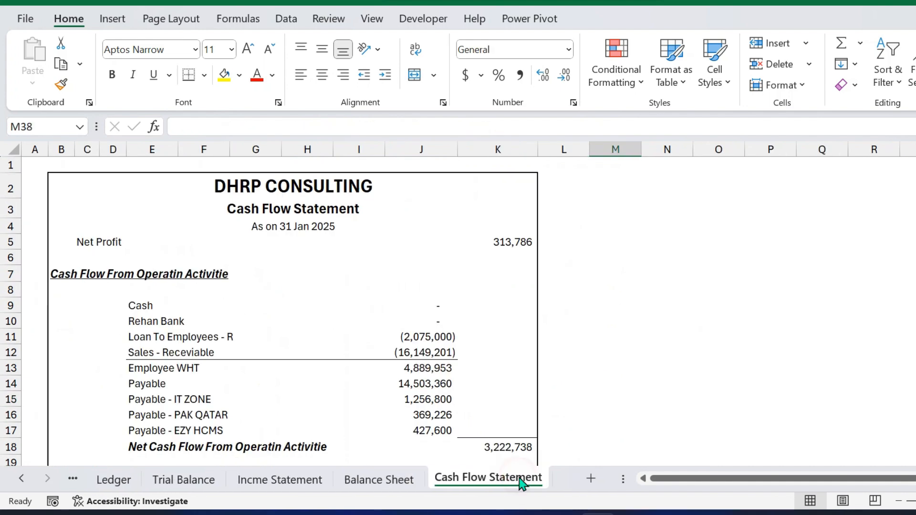
pyautogui.scroll(-1, 370, 325)
pyautogui.scroll(-4, 371, 326)
# Step: Examine the account list on the Charts Of Account sheet and the transactions on the J Entries sheet
pyautogui.click(23, 478)
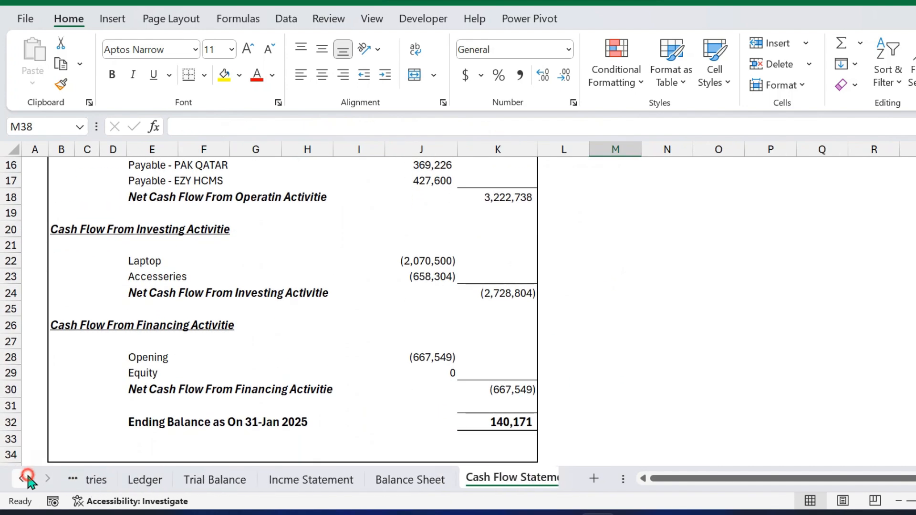
pyautogui.click(22, 479)
pyautogui.click(173, 483)
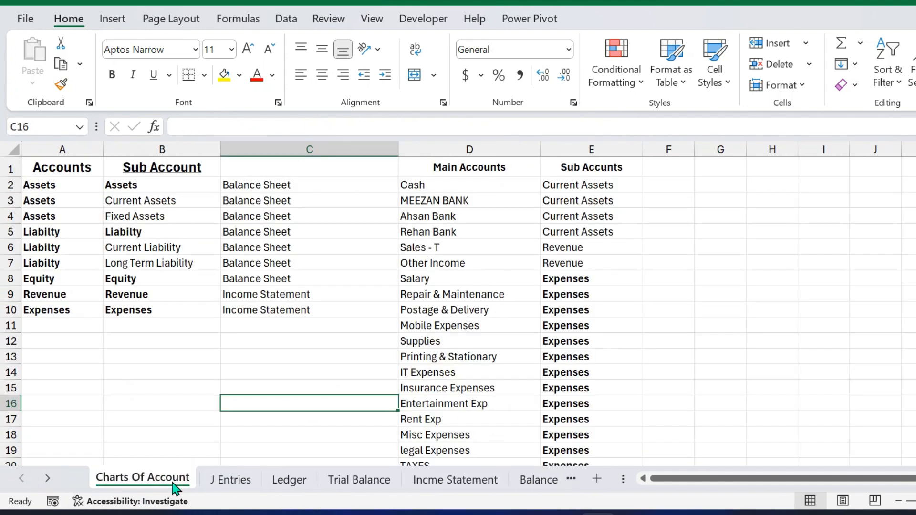
pyautogui.click(229, 479)
pyautogui.scroll(-12, 389, 363)
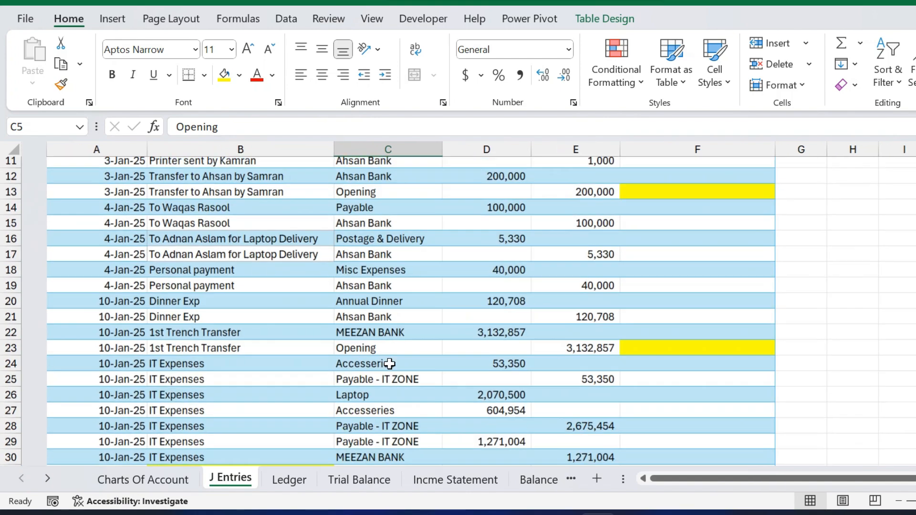
pyautogui.scroll(12, 389, 363)
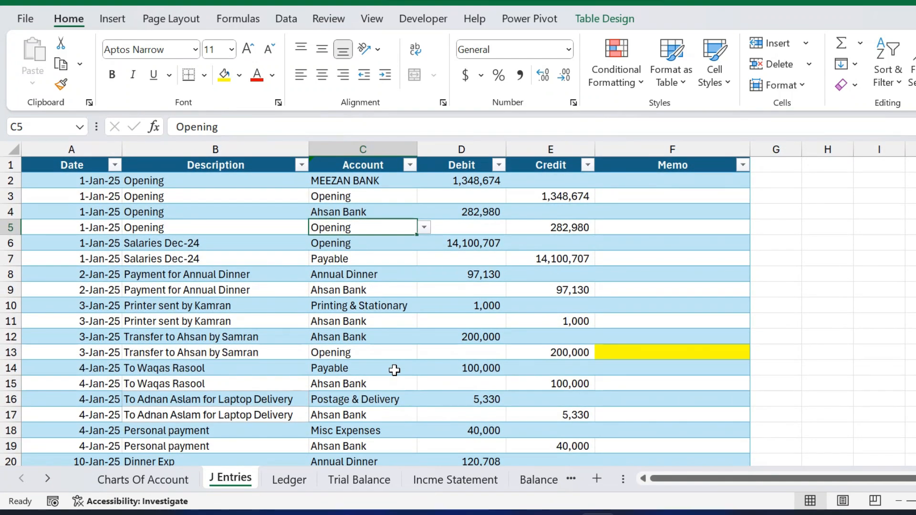
# Step: Review the sheets in order from Charts Of Account through Ledger, Trial Balance, Income Statement and Balance Sheet to Cash Flow Statement
pyautogui.click(174, 483)
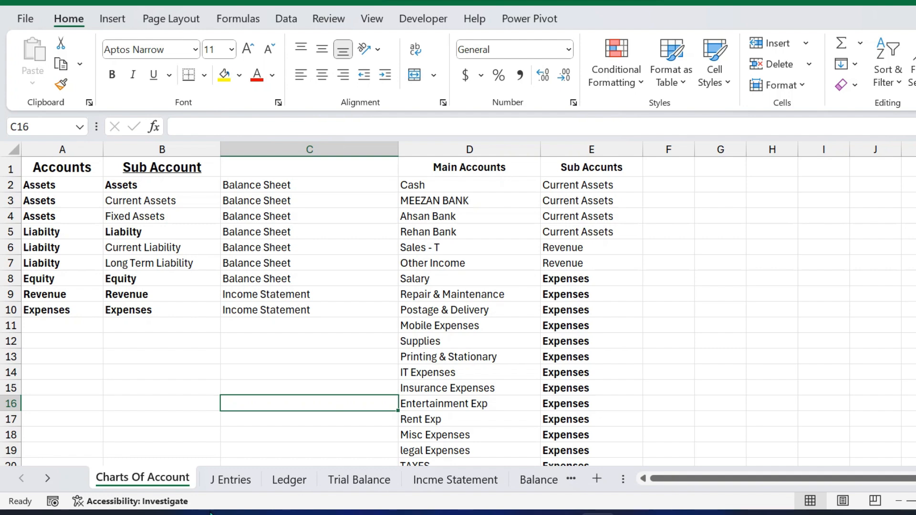
pyautogui.click(290, 480)
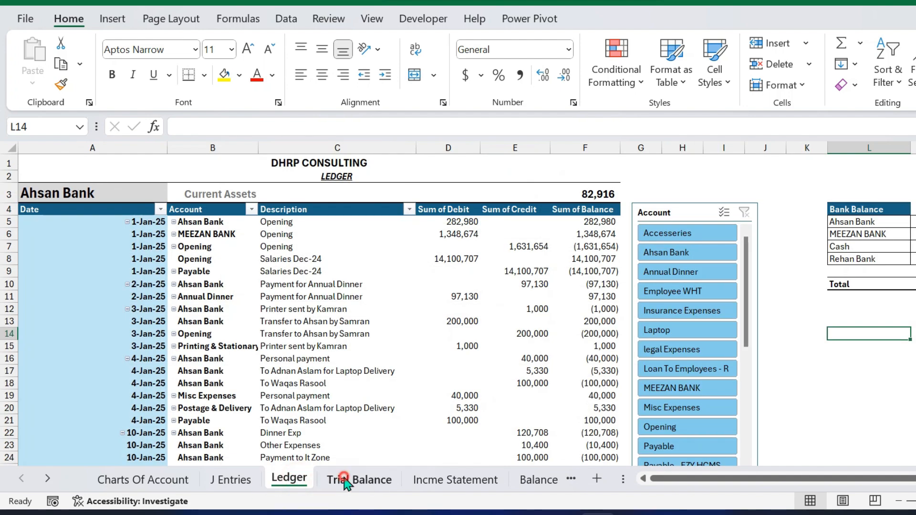
pyautogui.click(347, 481)
pyautogui.click(425, 480)
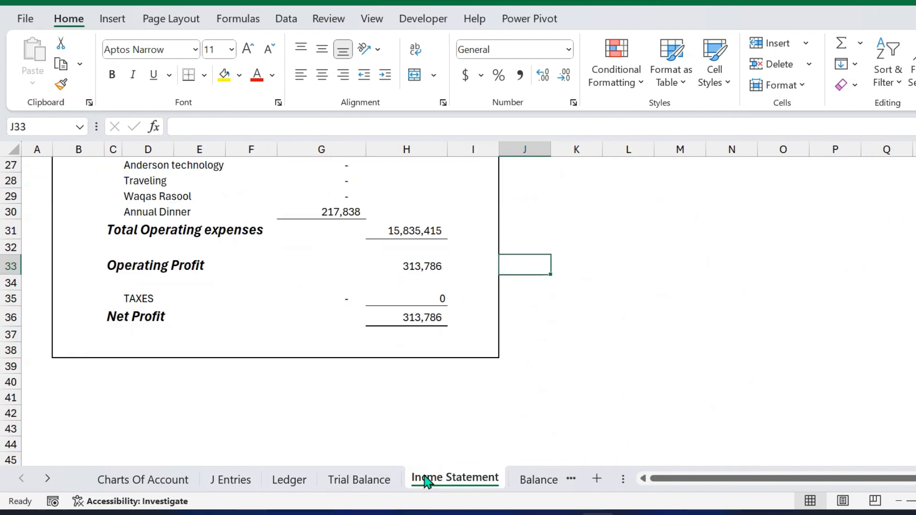
pyautogui.click(518, 480)
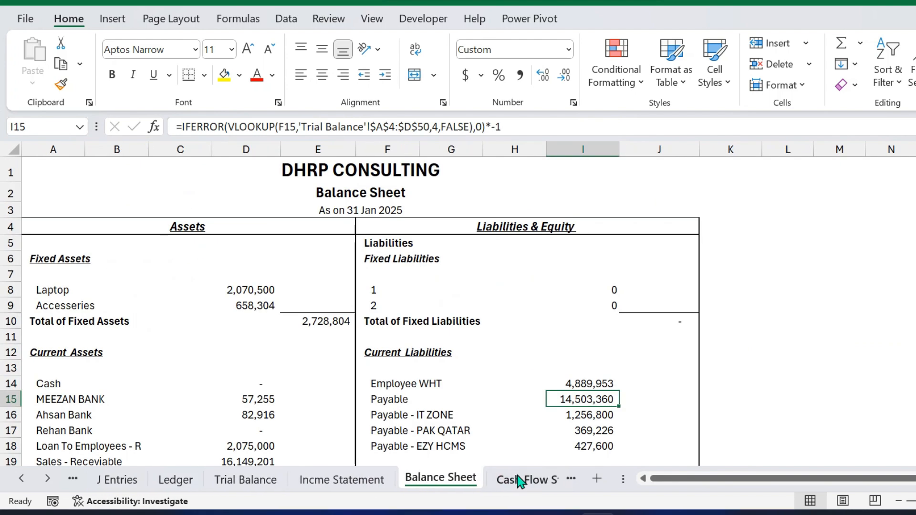
pyautogui.click(520, 480)
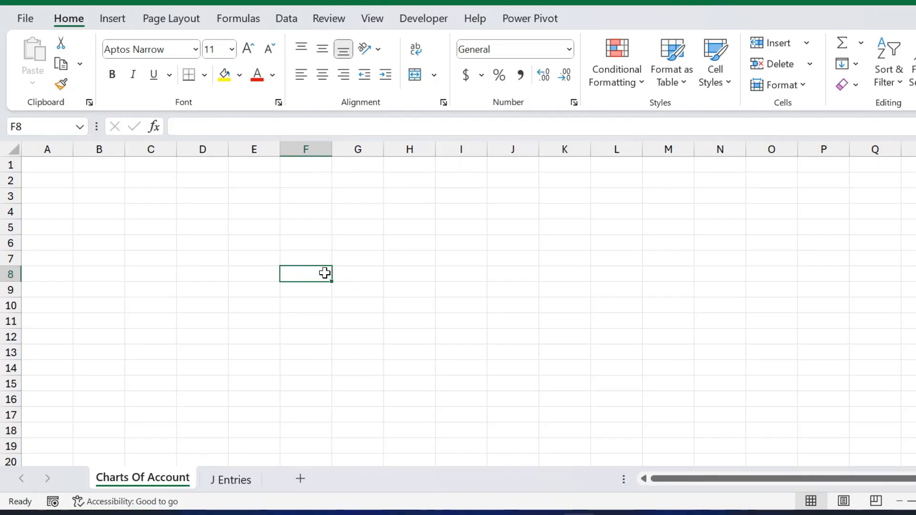
# Step: Enter the title "Charts Of Accounts" in cell A1 of the empty Charts Of Account sheet
pyautogui.press('Left')
pyautogui.press('Home')
pyautogui.press('Up')
pyautogui.hotkey('ctrl', 'Home')
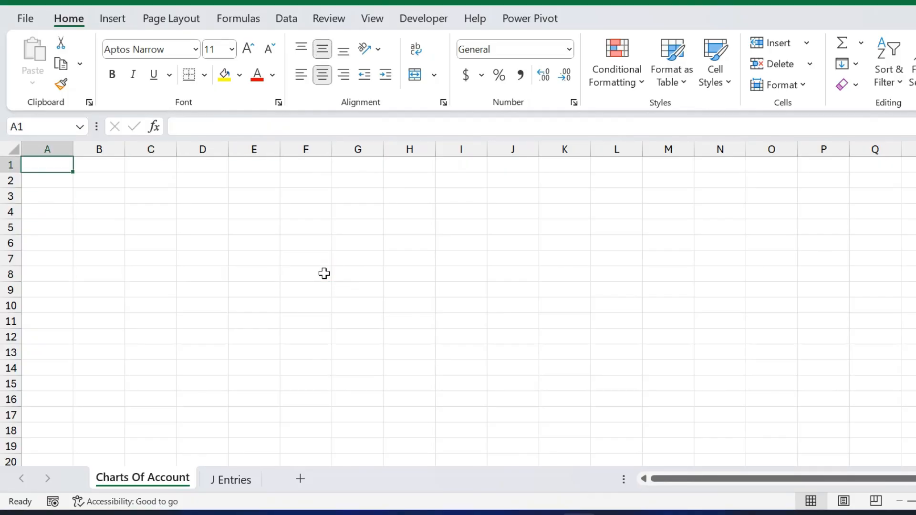
pyautogui.write('cHAR')
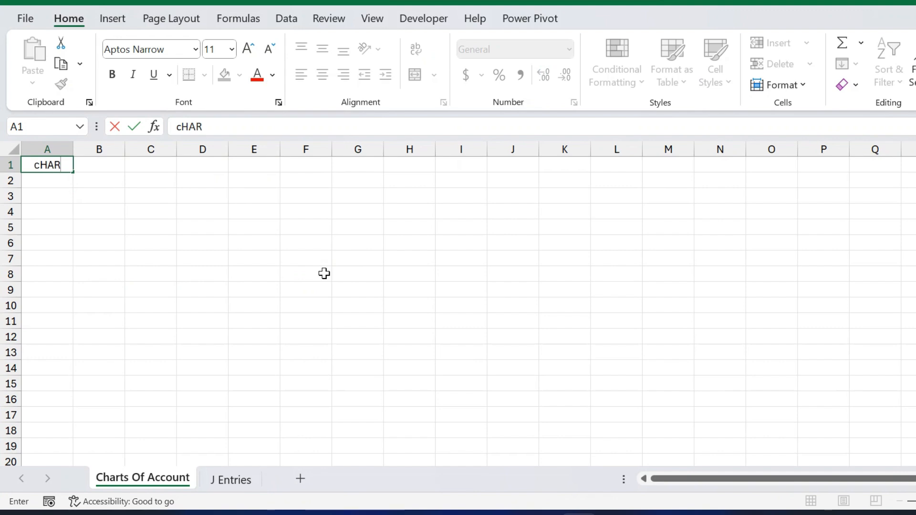
pyautogui.press('BackSpace')
pyautogui.press('BackSpace')
pyautogui.press('BackSpace')
pyautogui.press('BackSpace')
pyautogui.write('Charts Of Accounts')
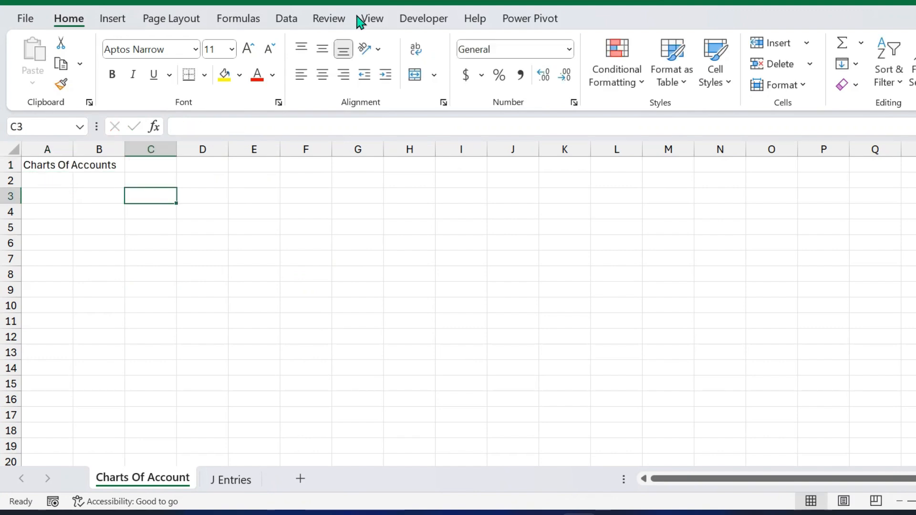
# Step: Hide the gridlines on the Charts Of Account sheet
pyautogui.click(365, 20)
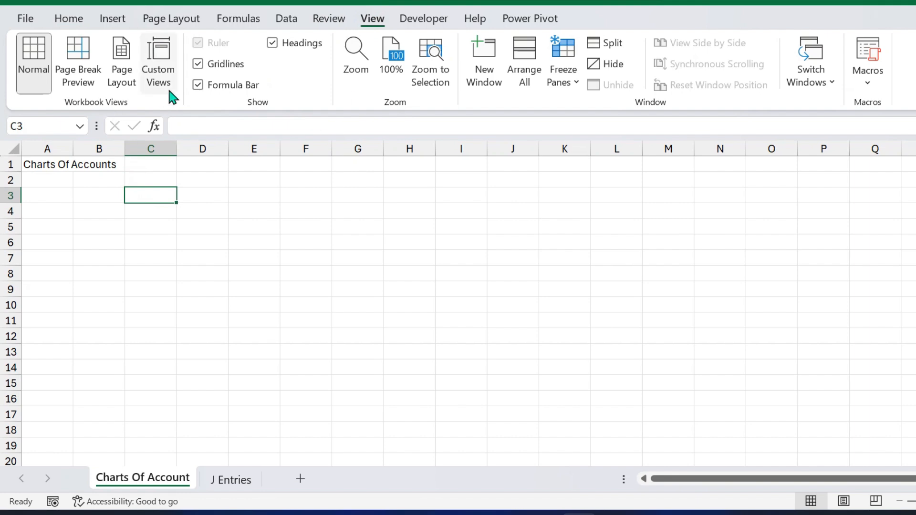
pyautogui.click(199, 64)
pyautogui.click(84, 199)
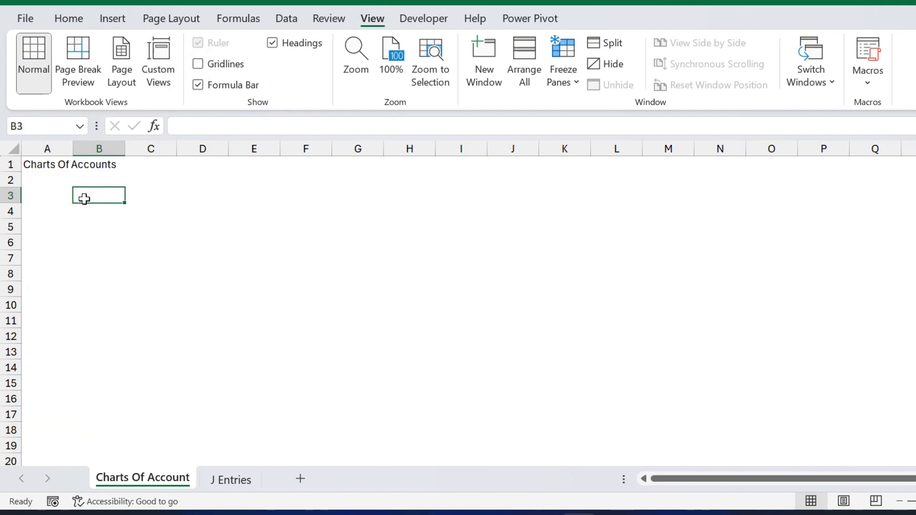
# Step: Make the "Charts Of Accounts" title in cell A1 bold
pyautogui.press('Up')
pyautogui.press('Up')
pyautogui.press('Left')
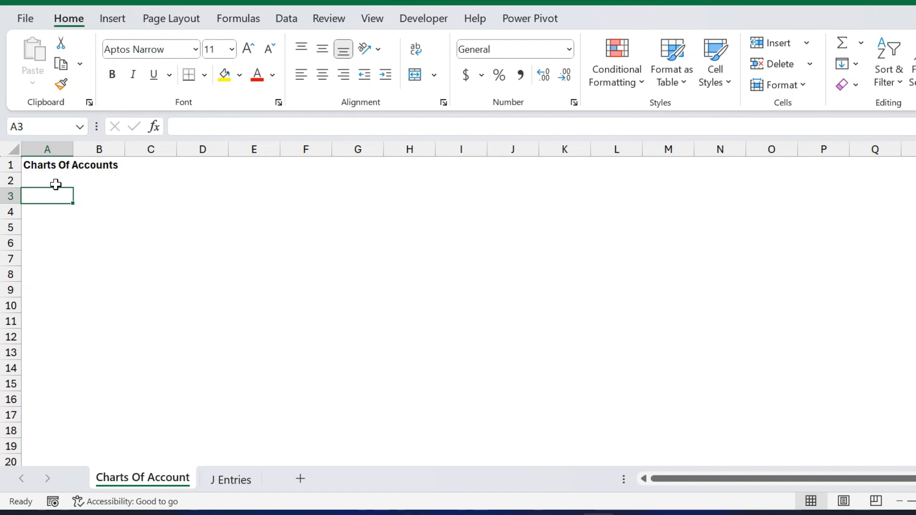
# Step: List the main account types Assets, Liabilities and Equity in cells A3 to A5
pyautogui.write('Ass')
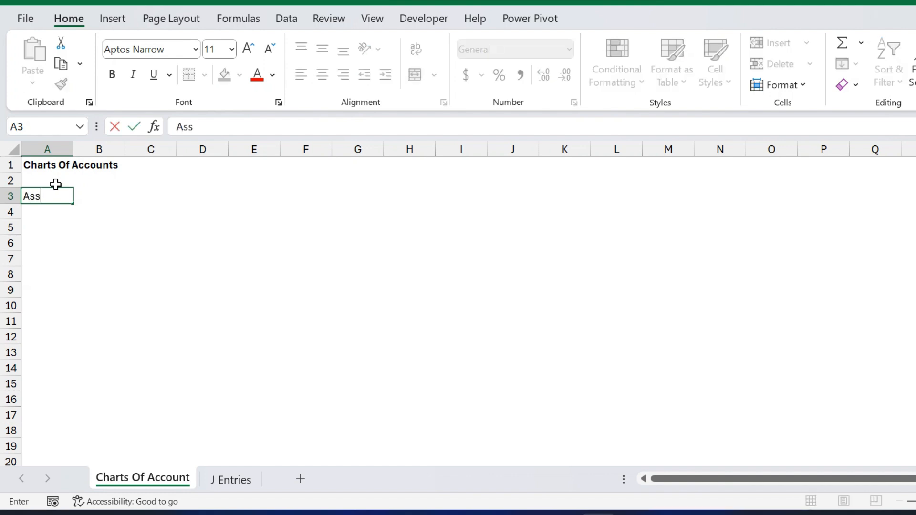
pyautogui.write('ets')
pyautogui.press('Return')
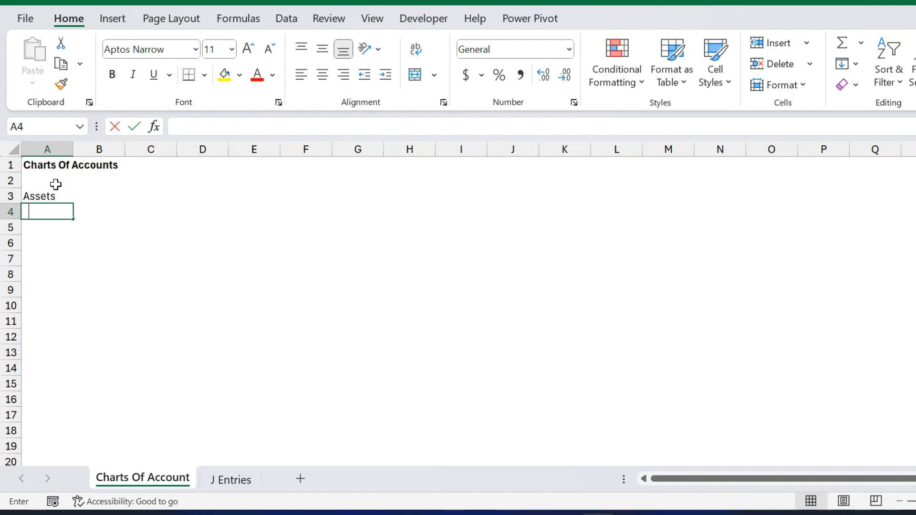
pyautogui.write('Liabilities')
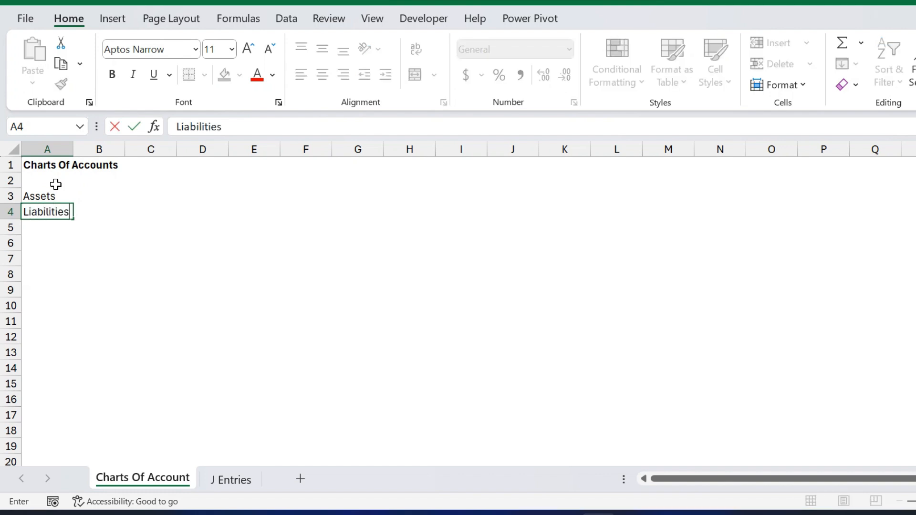
pyautogui.press('Return')
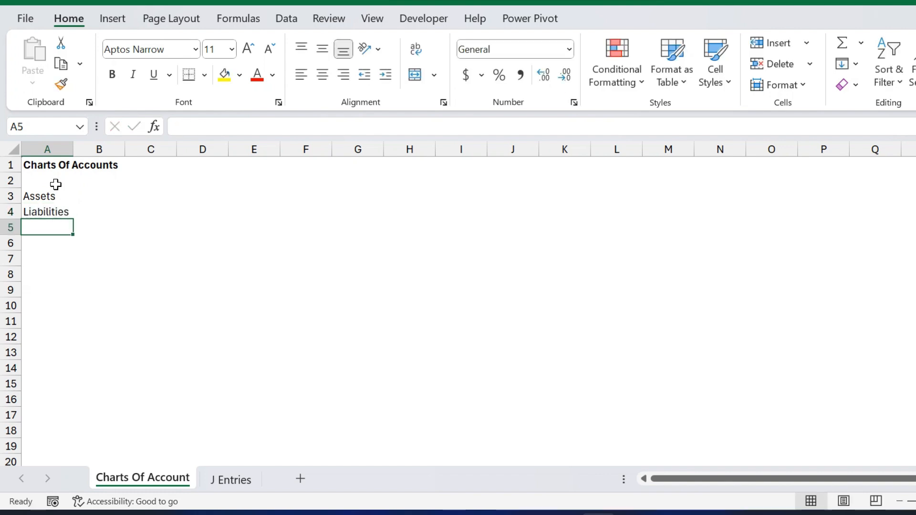
pyautogui.write('Equity')
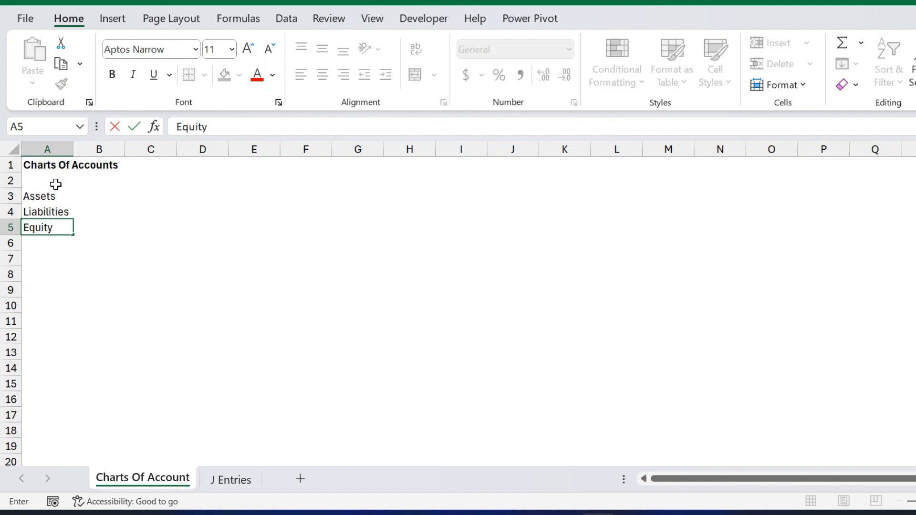
pyautogui.press('Return')
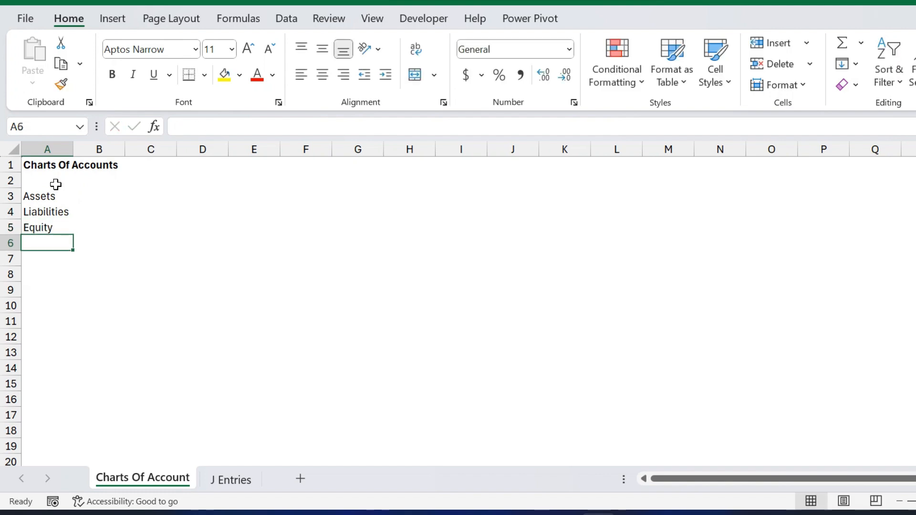
# Step: Add the account types Expenses and Revenue in cells A6 and A7
pyautogui.write('Expens')
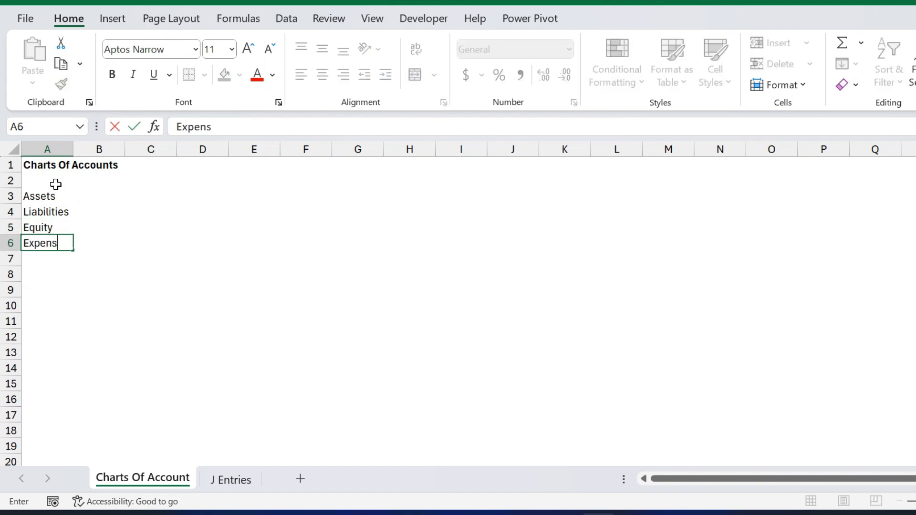
pyautogui.write('es')
pyautogui.press('Return')
pyautogui.write('Re')
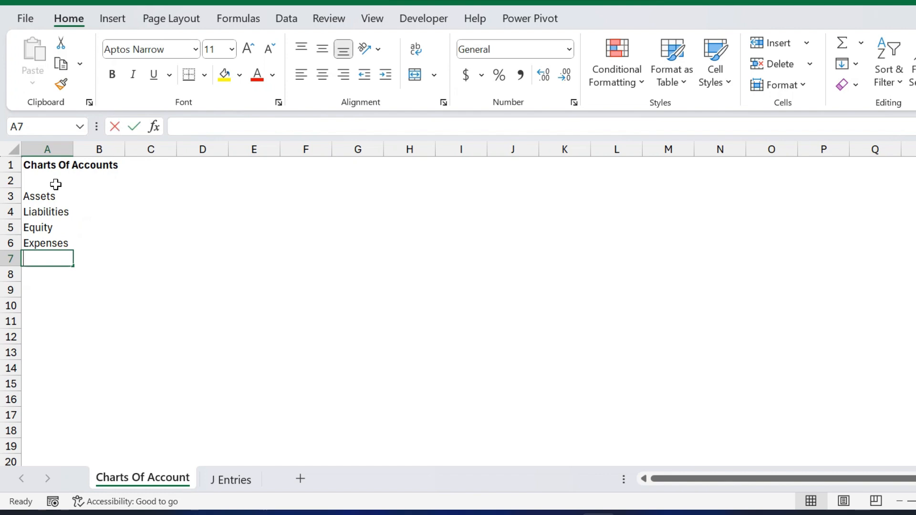
pyautogui.write('ven')
pyautogui.press('Up')
# Step: Widen column A so that it holds the full "Charts Of Accounts" title
pyautogui.press('Up')
pyautogui.press('Up')
pyautogui.press('Up')
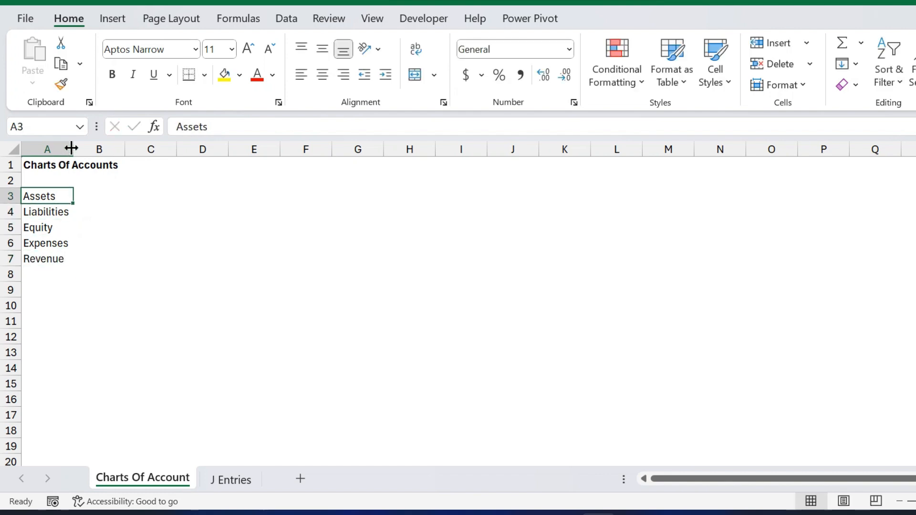
pyautogui.moveTo(73, 149); pyautogui.dragTo(119, 150)
pyautogui.click(87, 212)
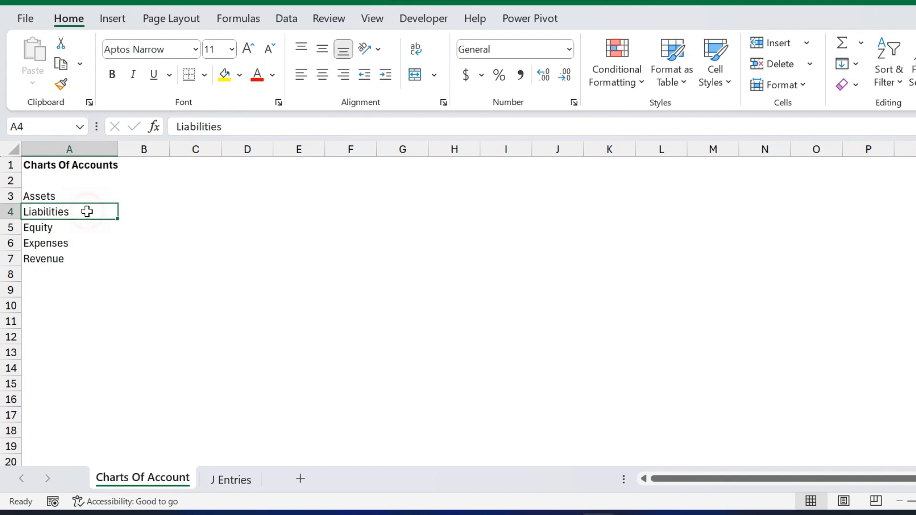
pyautogui.press('Up')
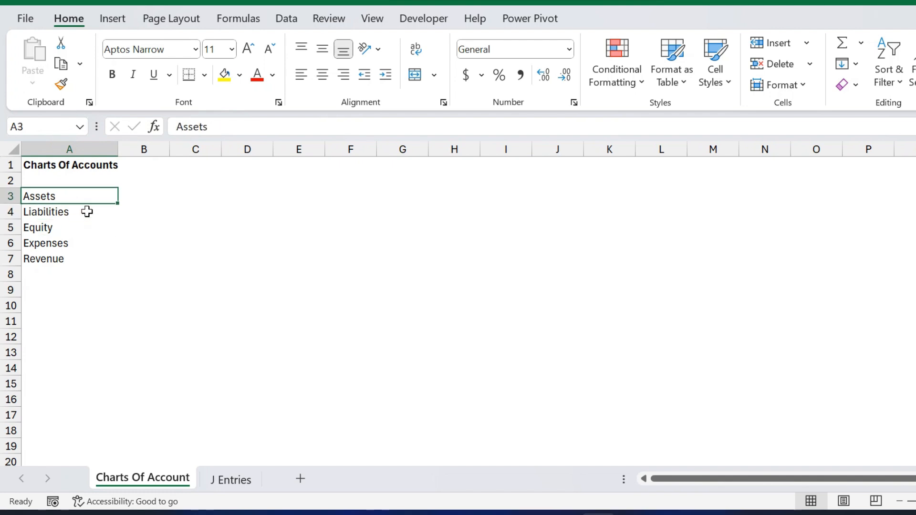
pyautogui.press('Down')
pyautogui.write('\\')
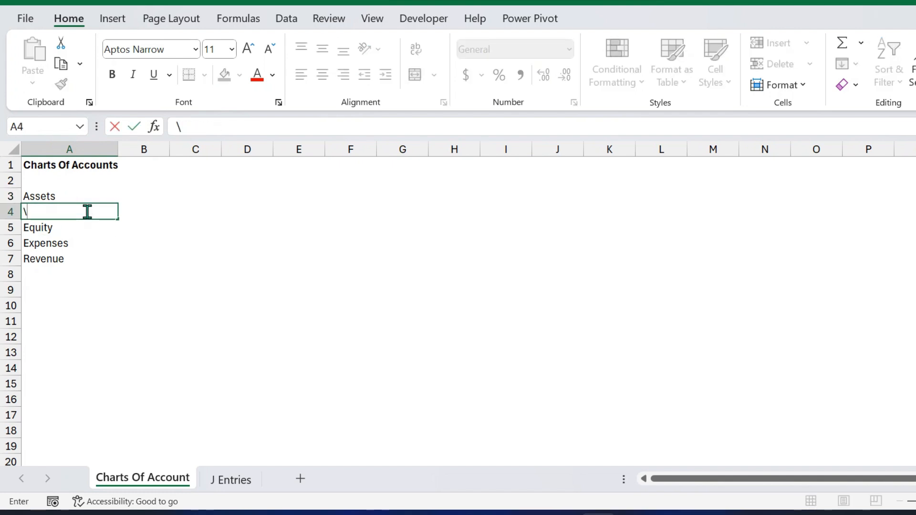
pyautogui.click(126, 249)
pyautogui.hotkey('ctrl', 'z')
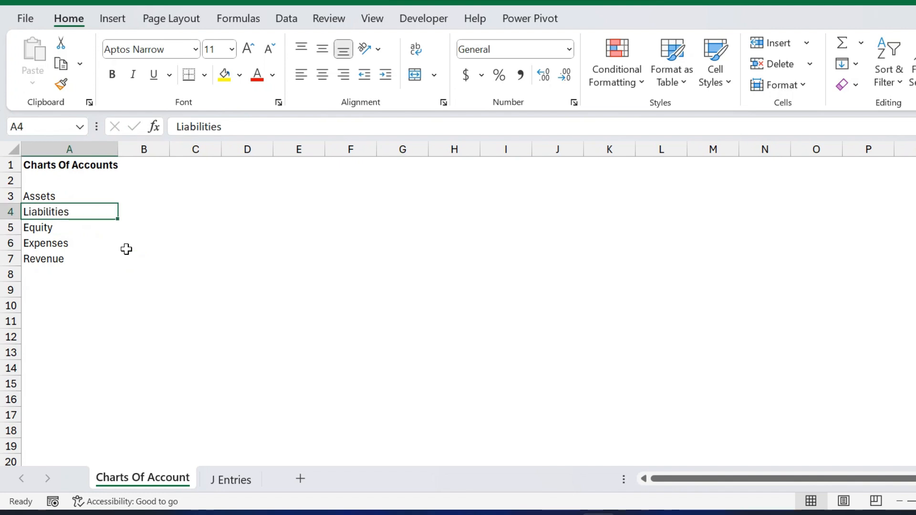
# Step: Insert two blank rows between Assets and Liabilities in the accounts list
pyautogui.hotkey('shift', 'Down')
pyautogui.press('Down')
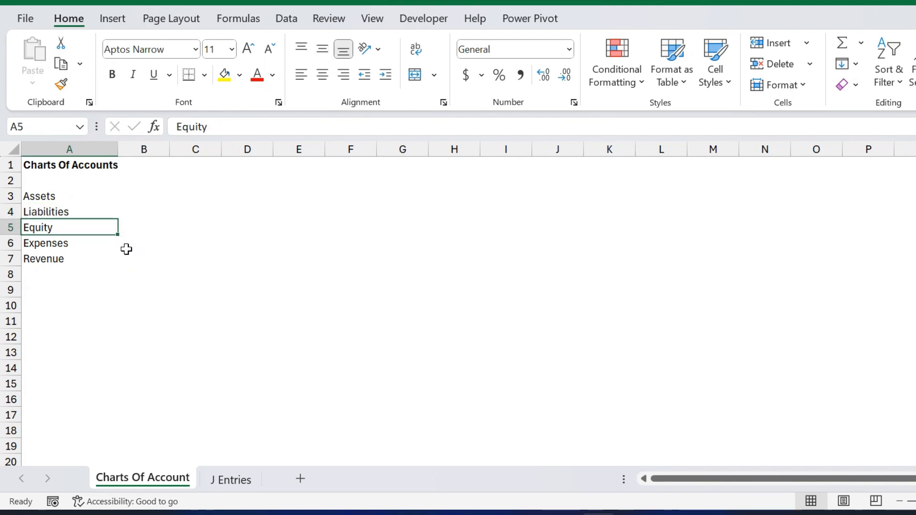
pyautogui.press('Up')
pyautogui.hotkey('shift', 'Down')
pyautogui.hotkey('shift', 'space')
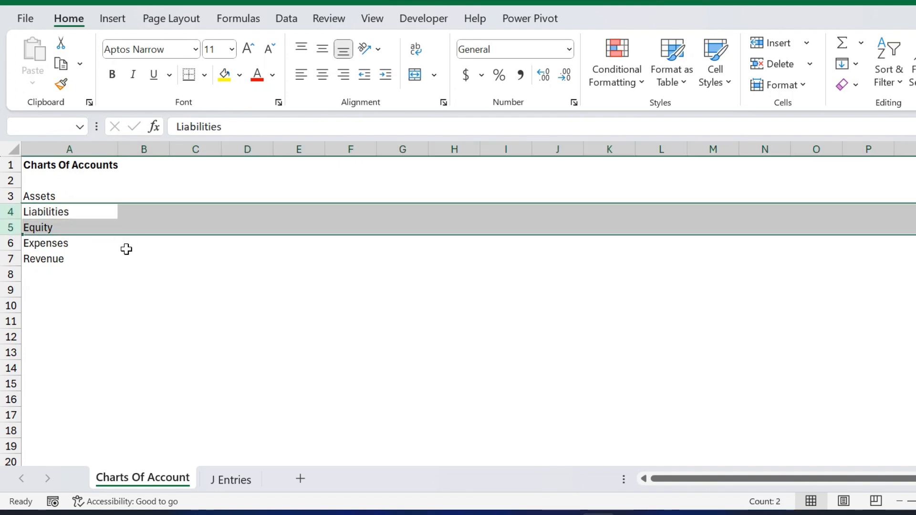
pyautogui.hotkey('ctrl', 'shift', '=')
# Step: Insert two blank rows between Liabilities and Equity in the accounts list
pyautogui.press('Down')
pyautogui.press('Down')
pyautogui.press('Down')
pyautogui.hotkey('shift', 'Down')
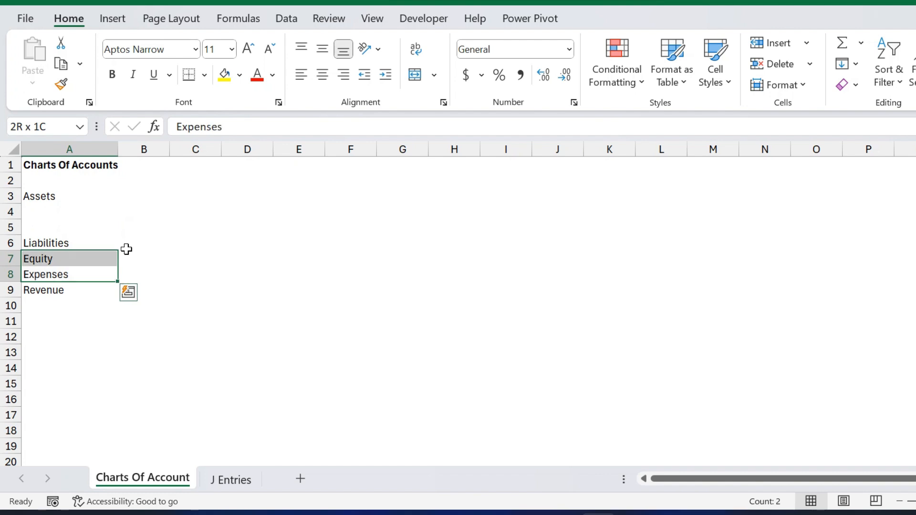
pyautogui.hotkey('shift', 'space')
pyautogui.hotkey('ctrl', 'shift', '=')
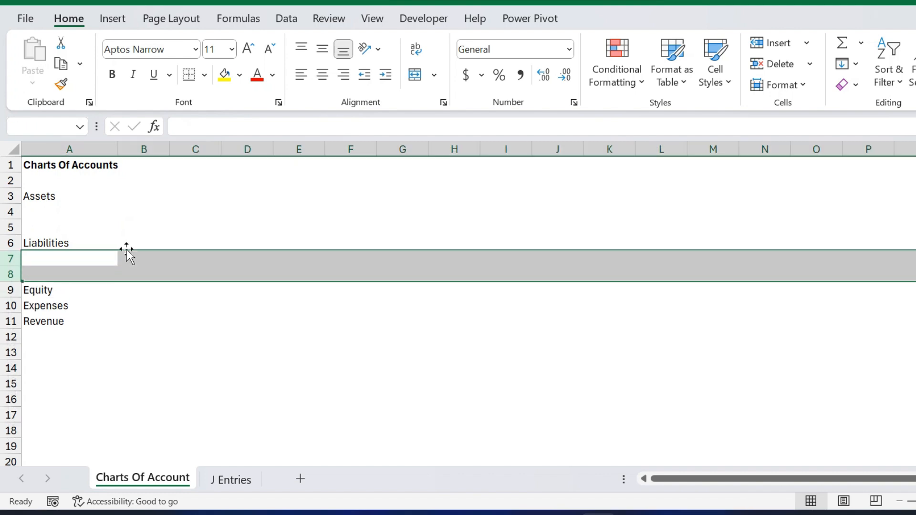
# Step: Enter the sub-account "Current Assets" in cell A4 beneath Assets
pyautogui.press('Up')
pyautogui.press('Up')
pyautogui.press('Up')
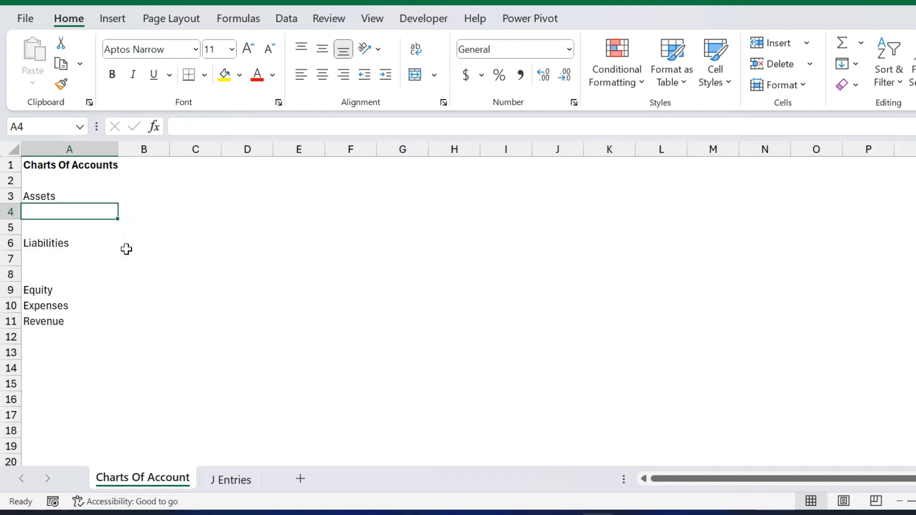
pyautogui.press('Right')
pyautogui.press('Left')
pyautogui.write('Cu')
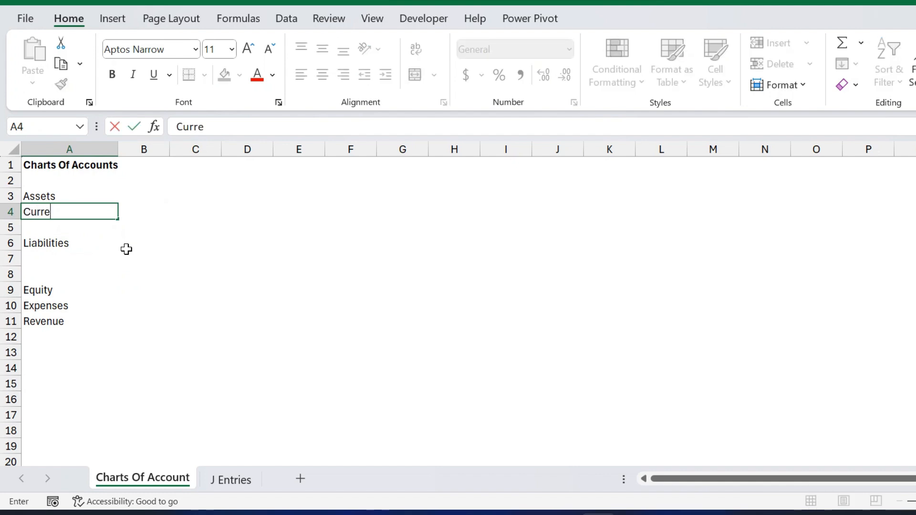
pyautogui.write('rrent Assets')
pyautogui.press('Return')
# Step: Copy the Current Assets entry down to cell A5 and change it to "Fixed Assets"
pyautogui.hotkey('ctrl', 'd')
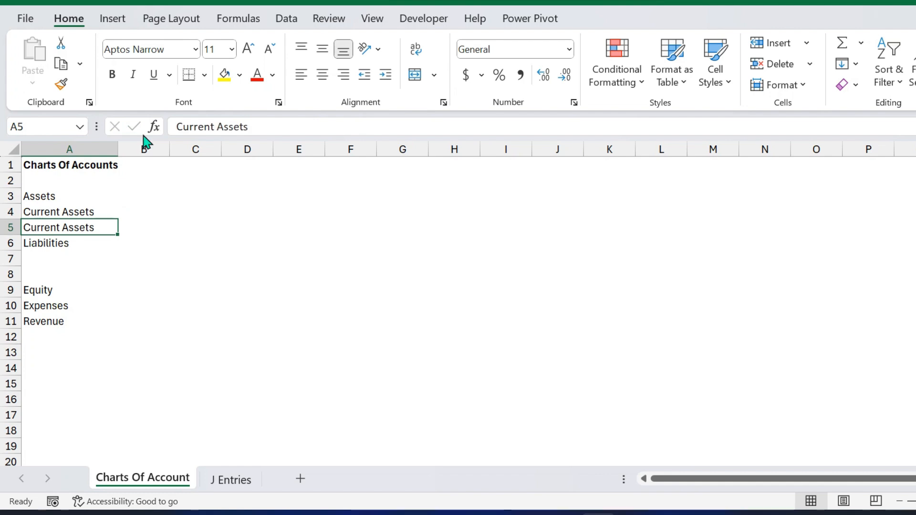
pyautogui.doubleClick(189, 125)
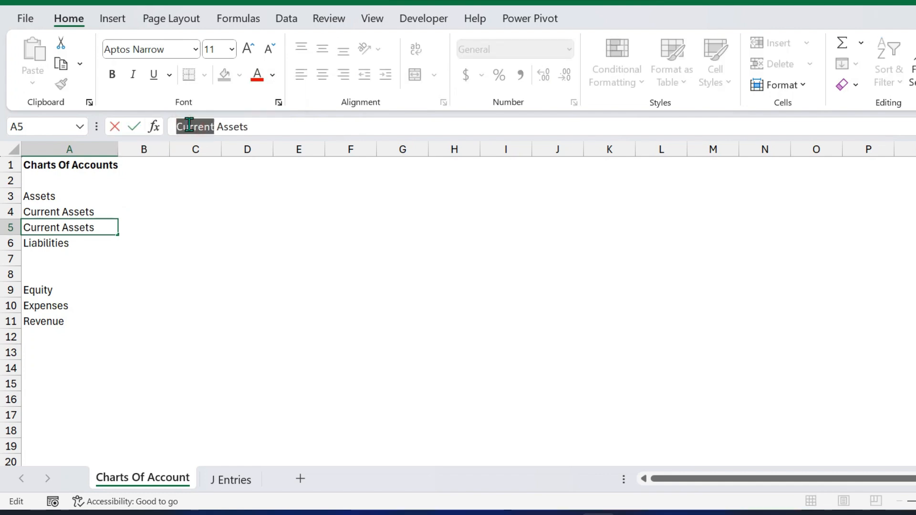
pyautogui.write('Fixed')
pyautogui.press('Return')
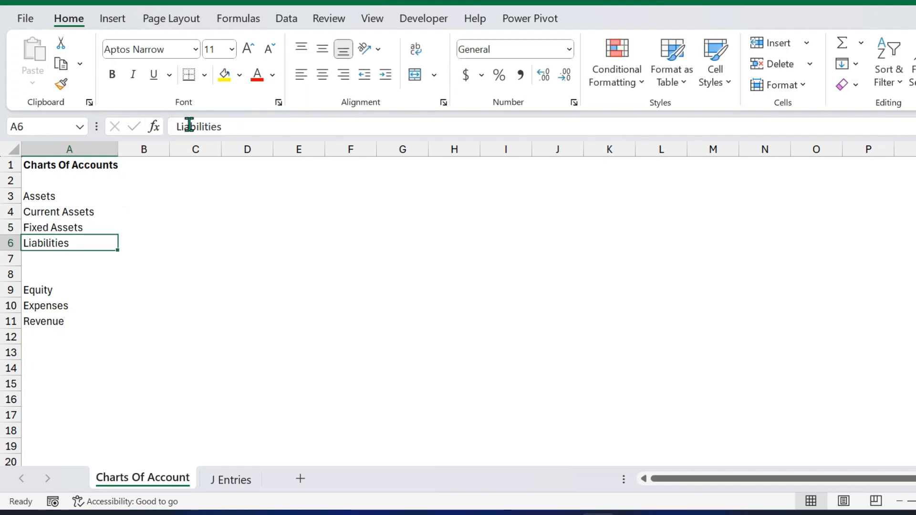
# Step: Enter the sub-account "Current Liabilities" in cell A7 beneath Liabilities
pyautogui.press('Return')
pyautogui.write('Curre')
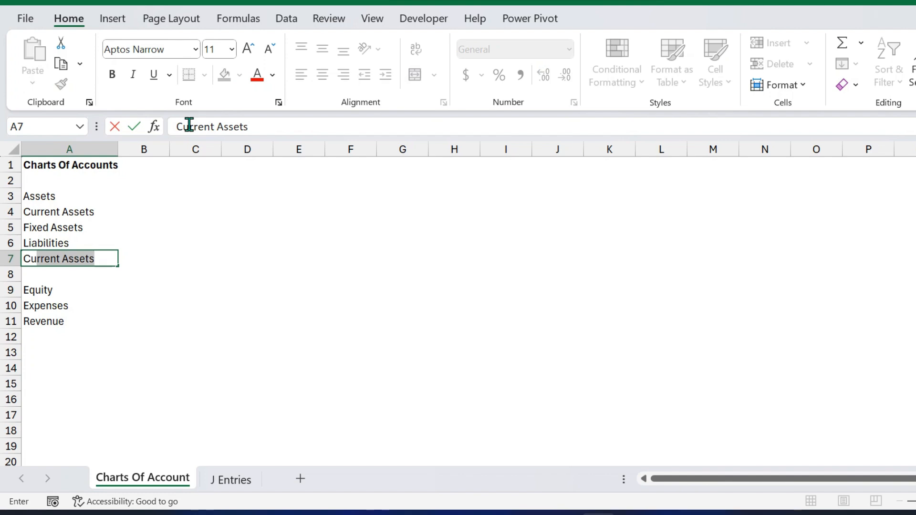
pyautogui.write('nt Liabiliti')
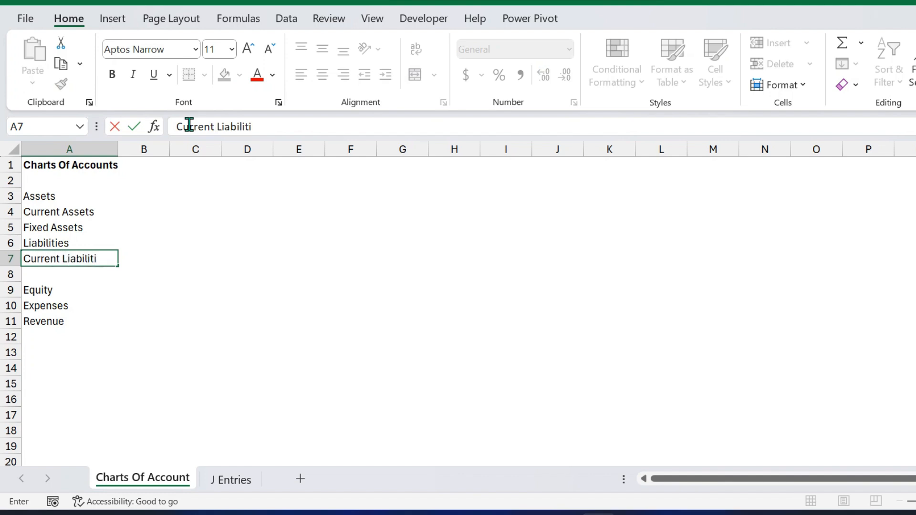
pyautogui.write('es')
pyautogui.press('Return')
# Step: Copy the Current Liabilities entry down to cell A8 and change it to "Long Term Liabilities"
pyautogui.hotkey('ctrl', 'd')
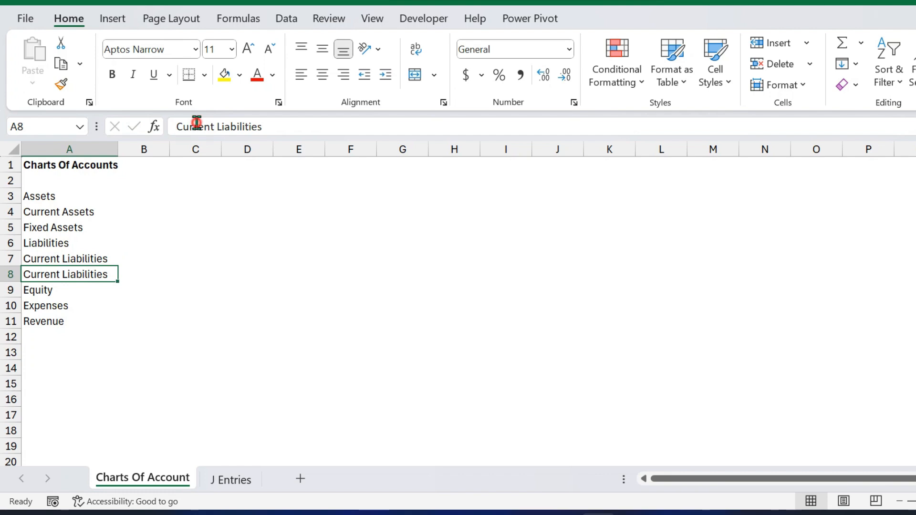
pyautogui.doubleClick(196, 125)
pyautogui.write('Long')
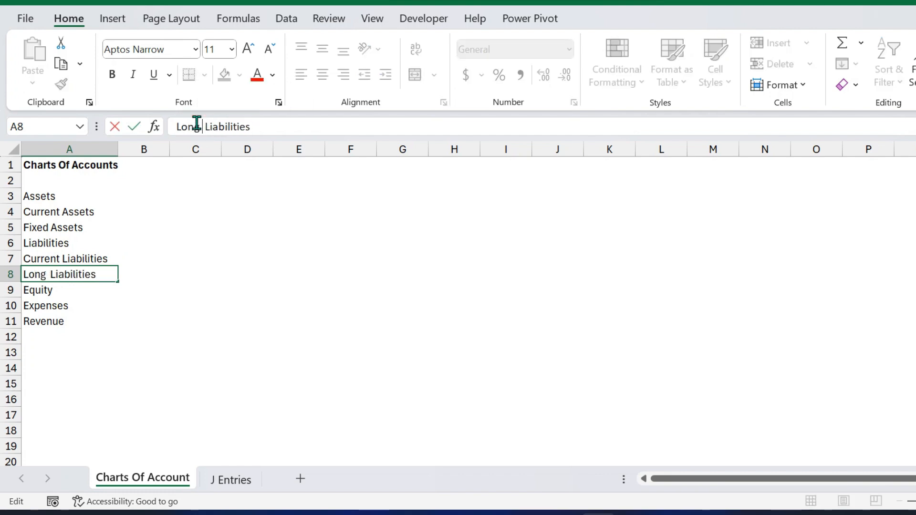
pyautogui.write(' Term')
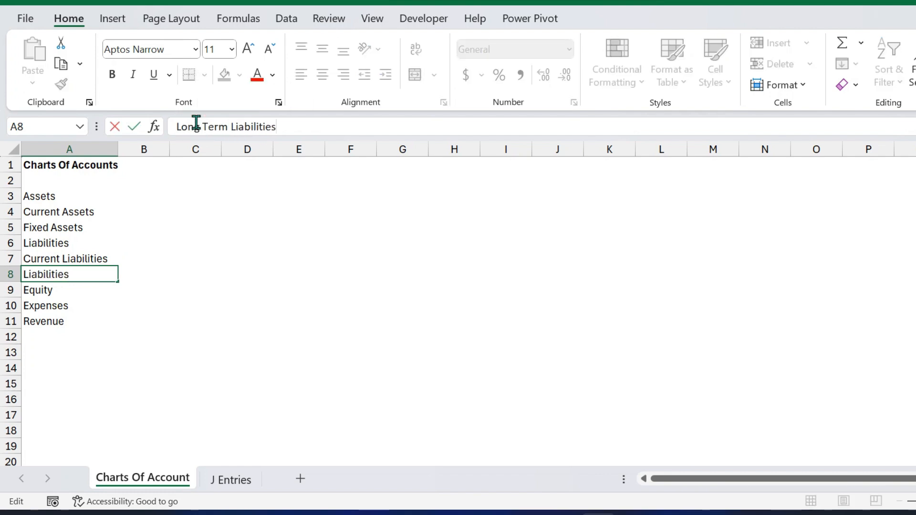
pyautogui.press('Return')
pyautogui.press('Right')
pyautogui.press('Left')
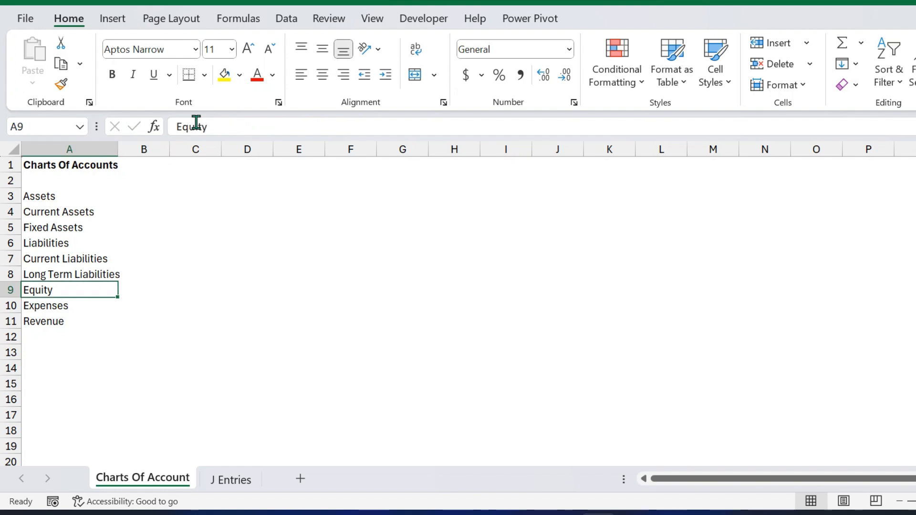
pyautogui.press('Right')
pyautogui.press('Left')
pyautogui.press('Down')
pyautogui.press('Down')
pyautogui.press('Up')
pyautogui.press('Up')
pyautogui.press('Up')
pyautogui.press('Up')
pyautogui.press('Up')
pyautogui.press('Up')
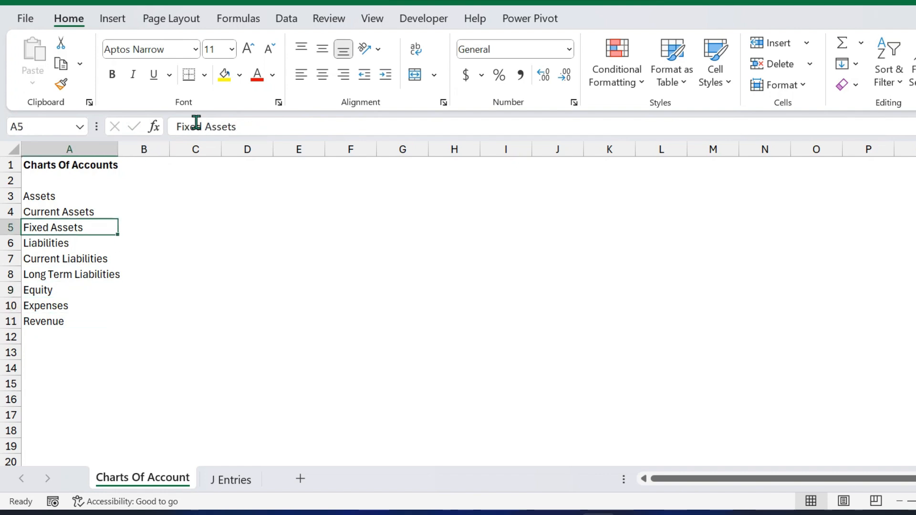
pyautogui.press('Up')
pyautogui.press('Up')
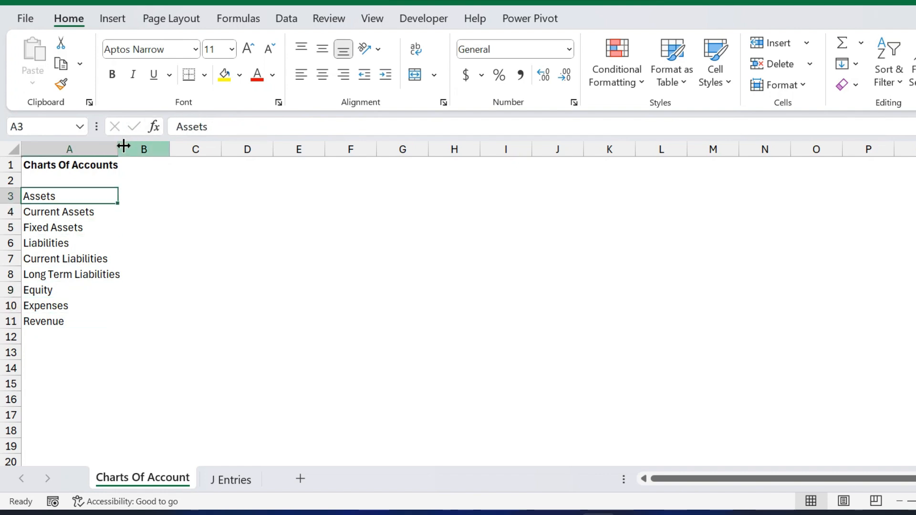
# Step: Widen columns A and B, and enter "Balance Sheet" in cell B3 as the statement for Assets
pyautogui.moveTo(119, 149); pyautogui.dragTo(247, 157)
pyautogui.click(202, 191)
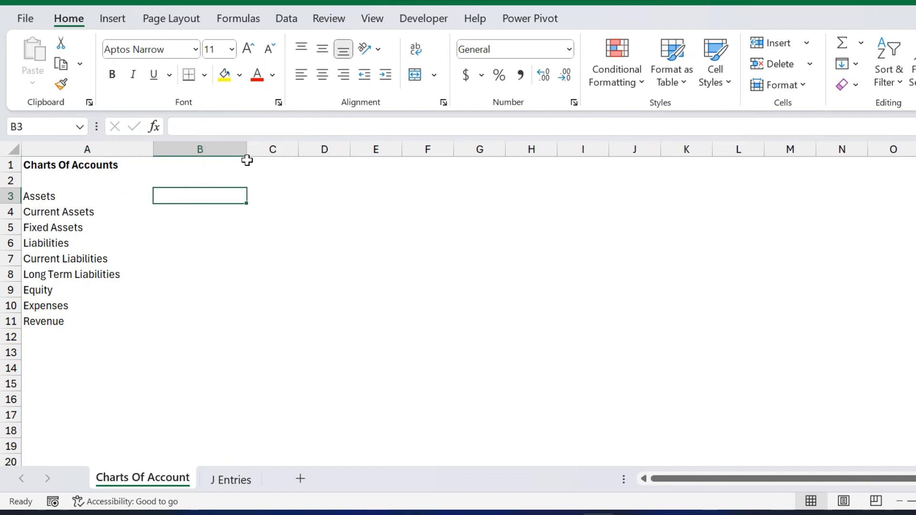
pyautogui.press('Down')
pyautogui.press('Up')
pyautogui.write('Ba')
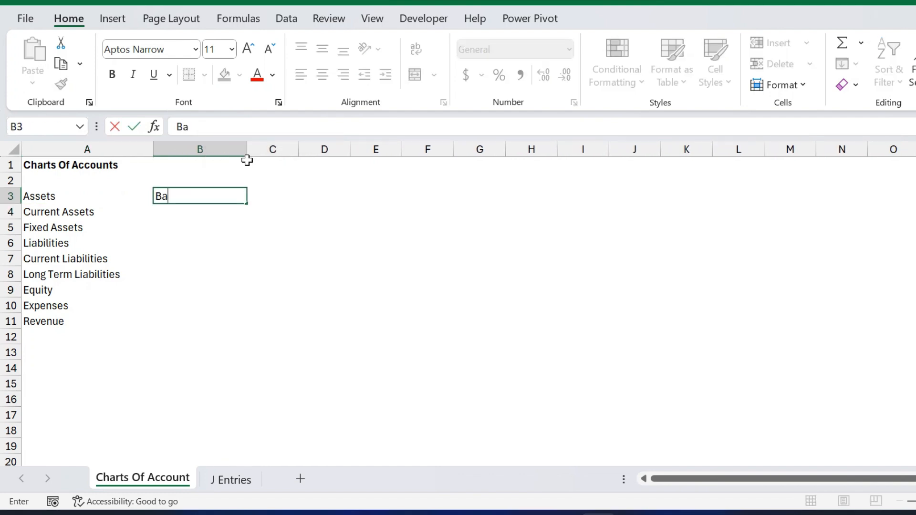
pyautogui.write('lance')
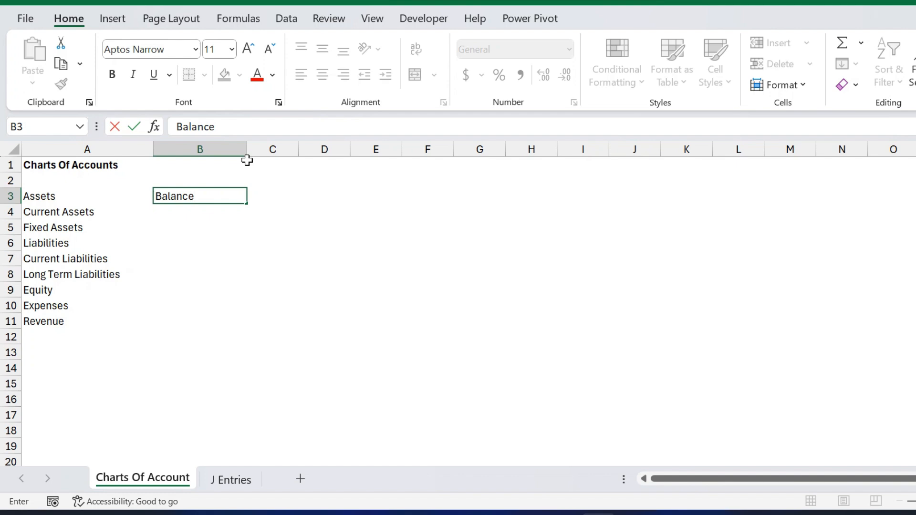
pyautogui.write(' Sheet')
pyautogui.press('Return')
pyautogui.press('Up')
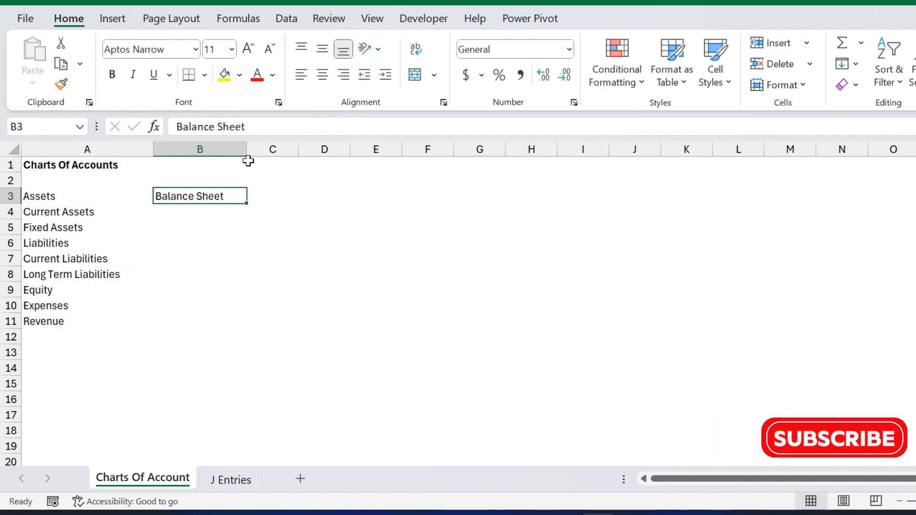
# Step: Add the column headers "Accounts" in cell A2 and "Statement" in cell B2
pyautogui.press('Up')
pyautogui.press('Left')
pyautogui.write('Acc')
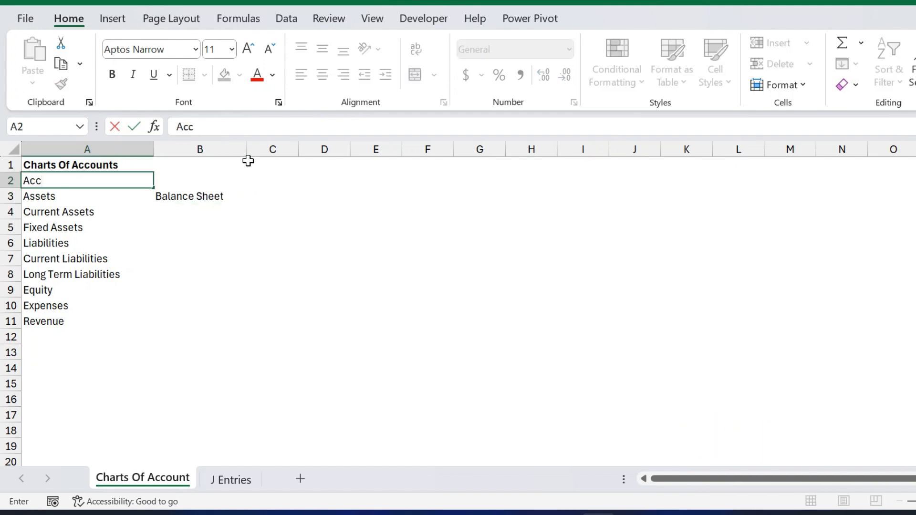
pyautogui.write('ounts')
pyautogui.press('Tab')
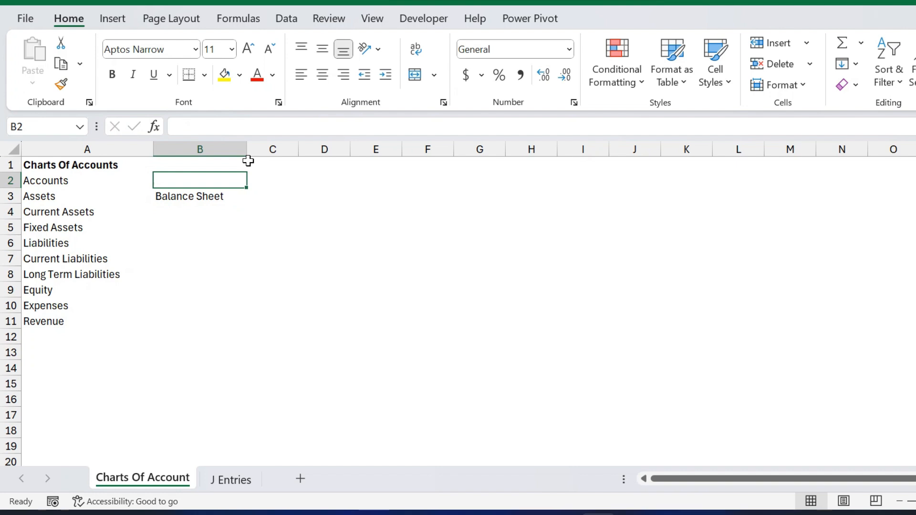
pyautogui.write('Sta')
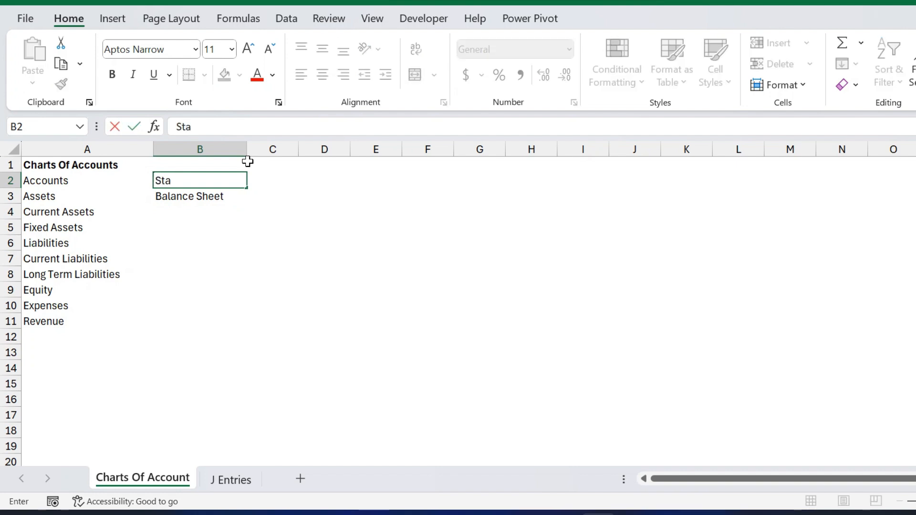
pyautogui.write('tement')
pyautogui.press('Return')
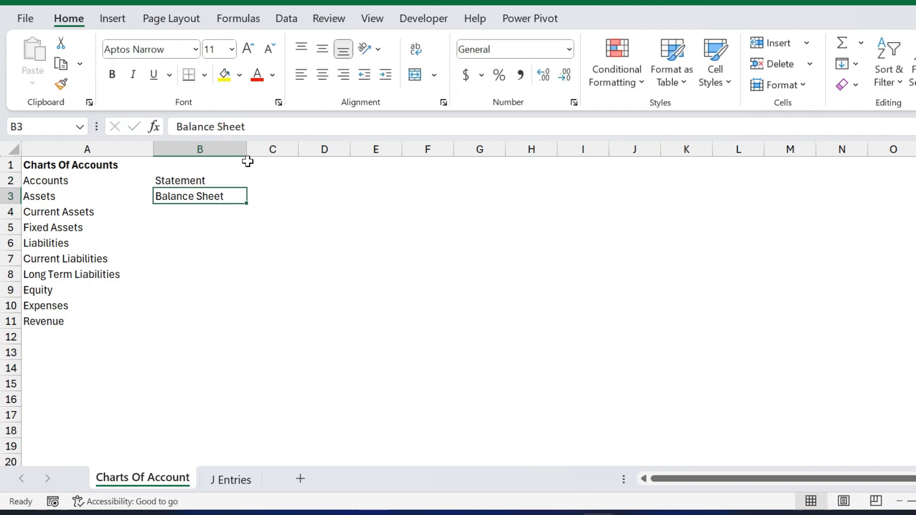
pyautogui.hotkey('shift', 'Left')
pyautogui.hotkey('ctrl', 'b')
pyautogui.hotkey('ctrl', 'u')
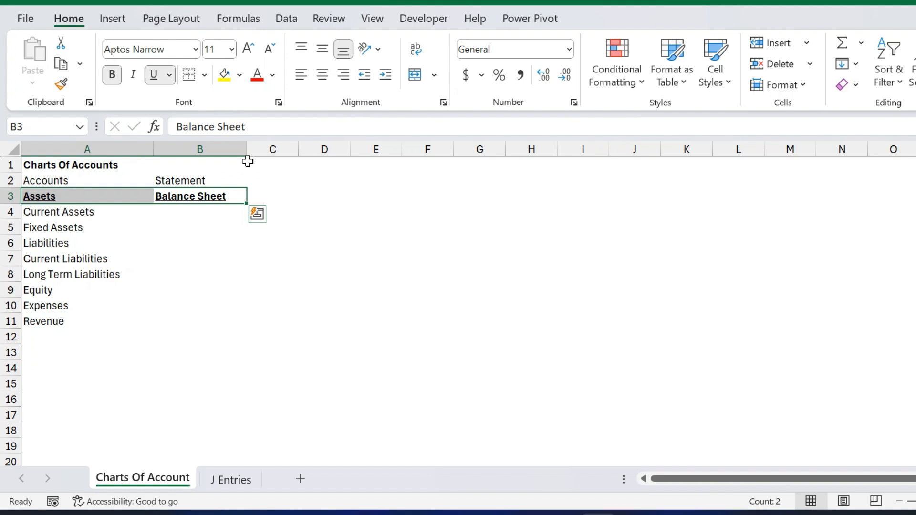
pyautogui.press('Down')
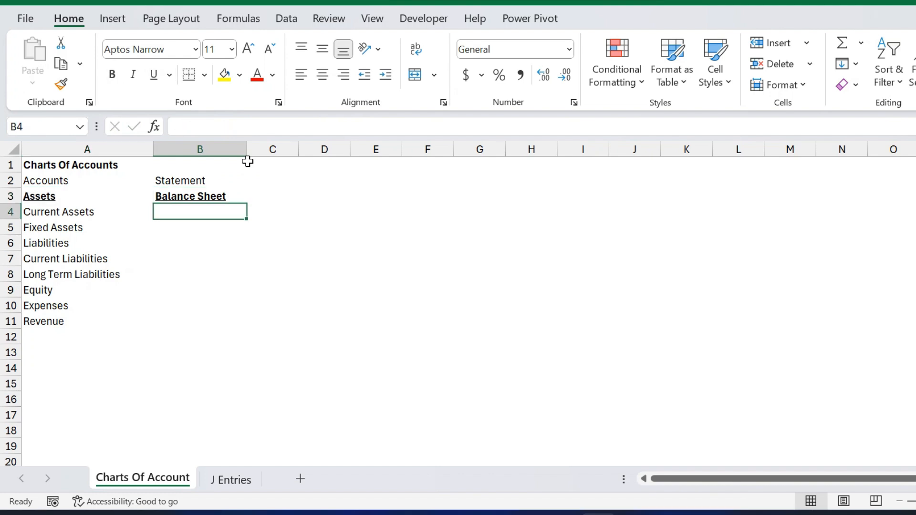
pyautogui.press('Left')
pyautogui.press('Right')
pyautogui.press('Up')
pyautogui.hotkey('shift', 'Left')
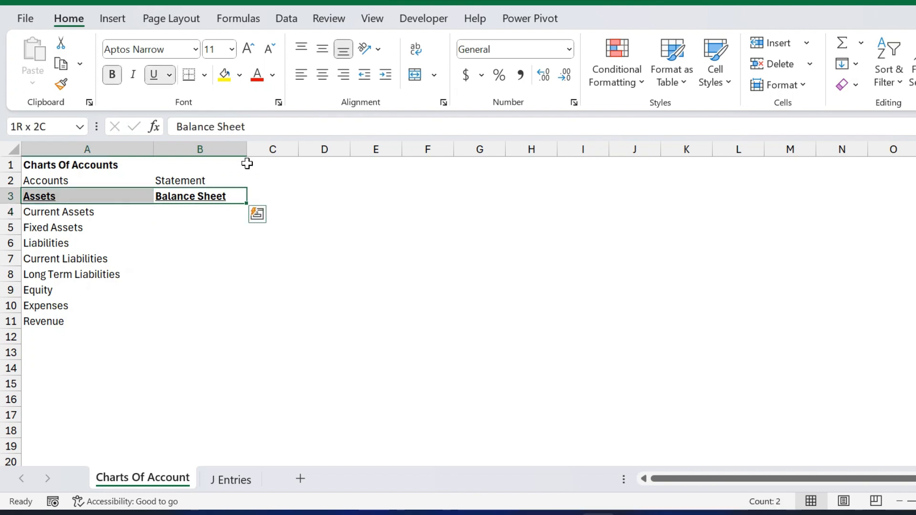
pyautogui.hotkey('ctrl', 'b')
pyautogui.hotkey('ctrl', 'u')
# Step: Make the Accounts and Statement headers in A2:B2 bold and underlined
pyautogui.press('Up')
pyautogui.hotkey('shift', 'Left')
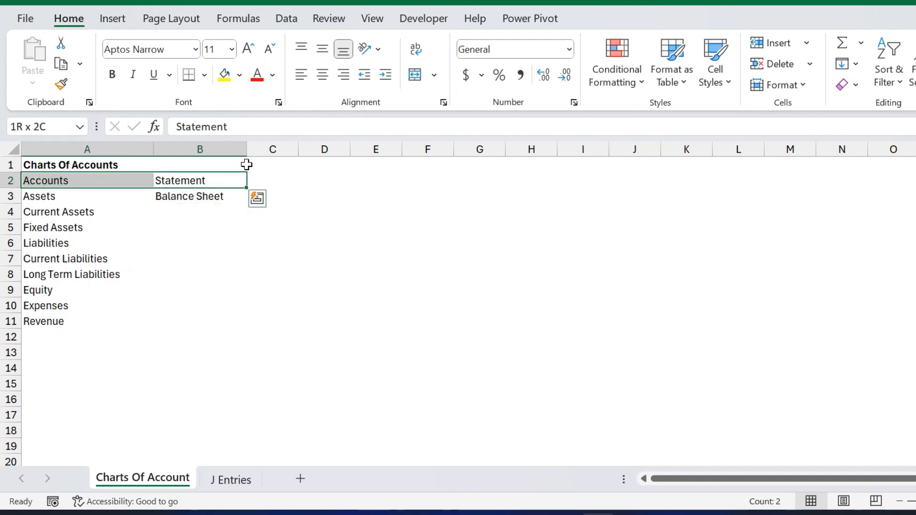
pyautogui.hotkey('ctrl', 'b')
pyautogui.hotkey('ctrl', 'u')
# Step: Fill "Balance Sheet" down cells B4 to B9, from Current Assets through Equity
pyautogui.press('Down')
pyautogui.press('Down')
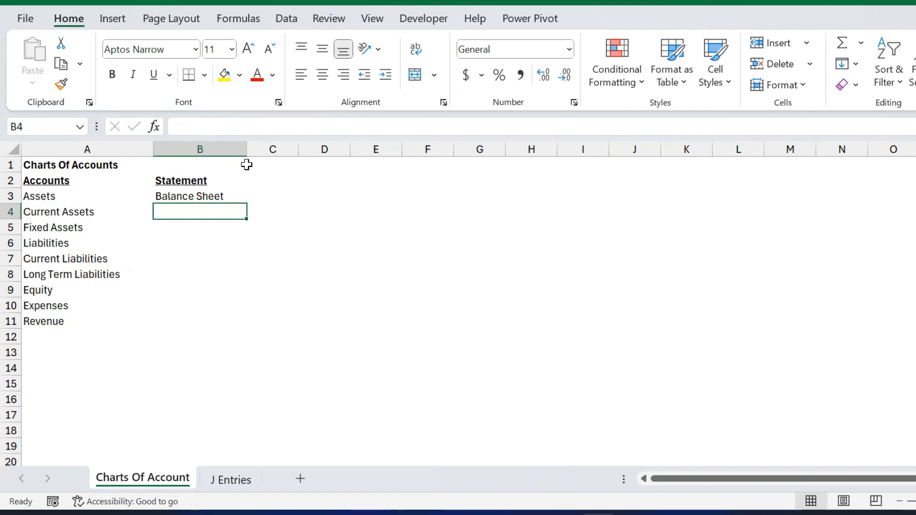
pyautogui.hotkey('ctrl', 'd')
pyautogui.press('Down')
pyautogui.hotkey('ctrl', 'd')
pyautogui.press('Down')
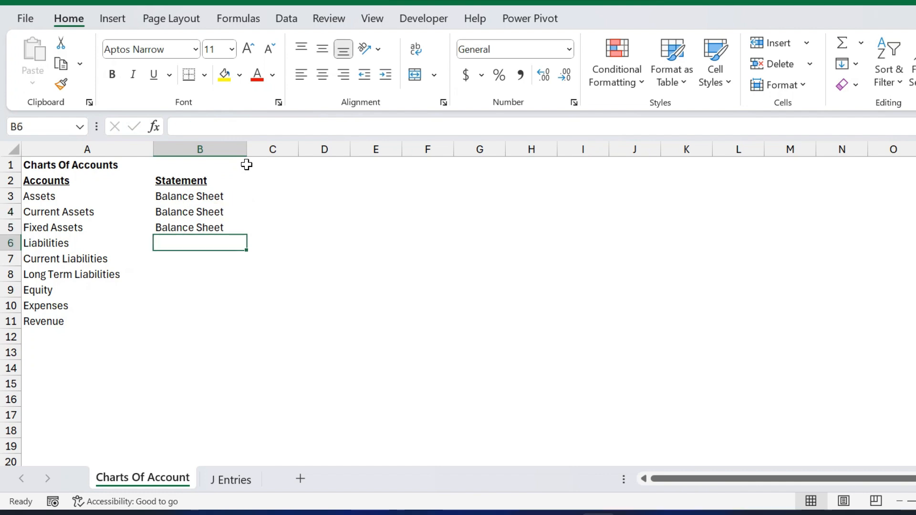
pyautogui.hotkey('ctrl', 'd')
pyautogui.press('Down')
pyautogui.hotkey('ctrl', 'd')
pyautogui.press('Down')
pyautogui.hotkey('ctrl', 'd')
pyautogui.press('Down')
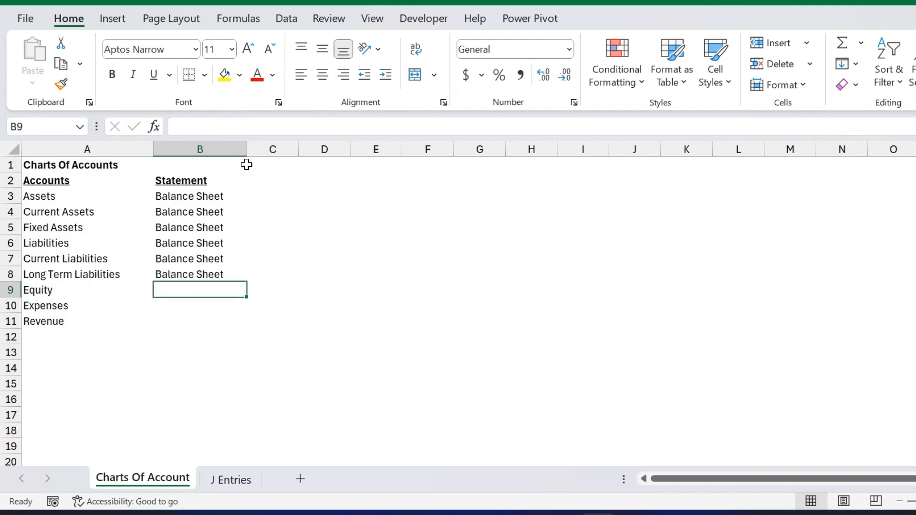
pyautogui.hotkey('ctrl', 'd')
# Step: Enter "Income Statement" in cells B10 and B11 as the statement for Expenses and Revenue
pyautogui.press('Down')
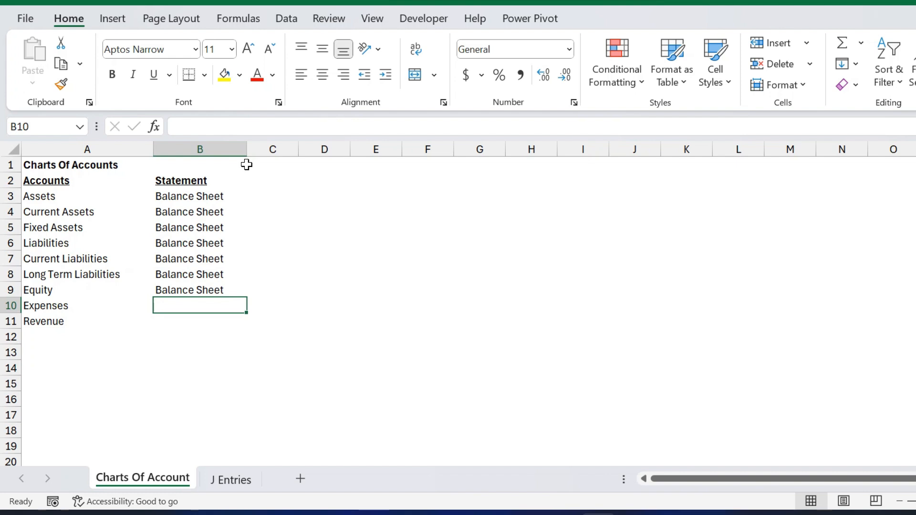
pyautogui.write('Income')
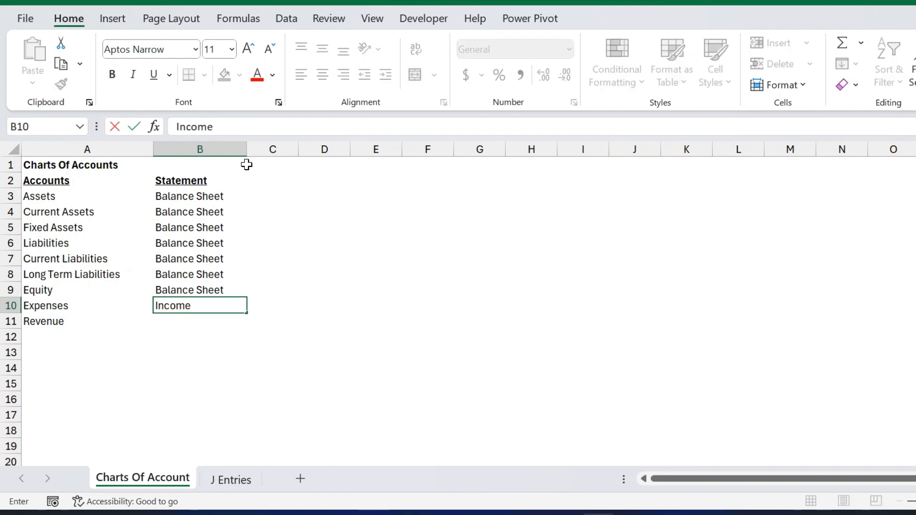
pyautogui.write(' Statement')
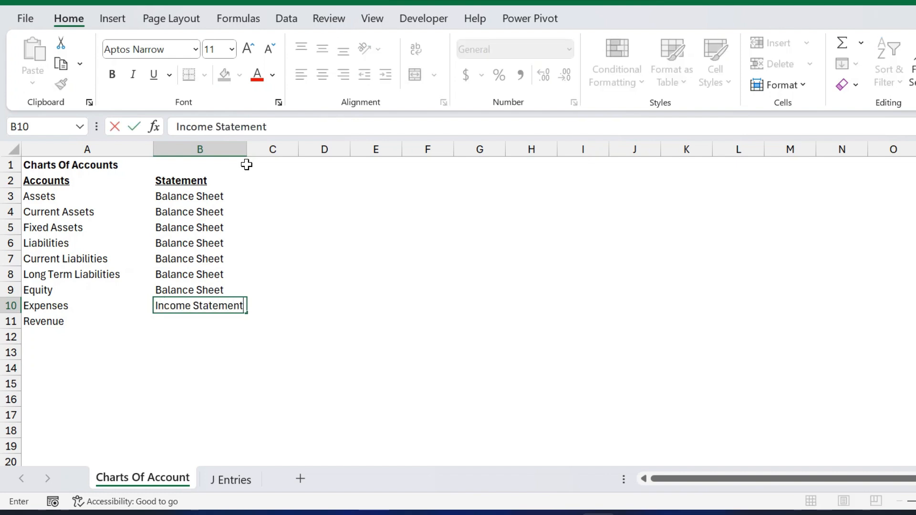
pyautogui.press('Return')
pyautogui.write('I')
pyautogui.press('Return')
pyautogui.press('Up')
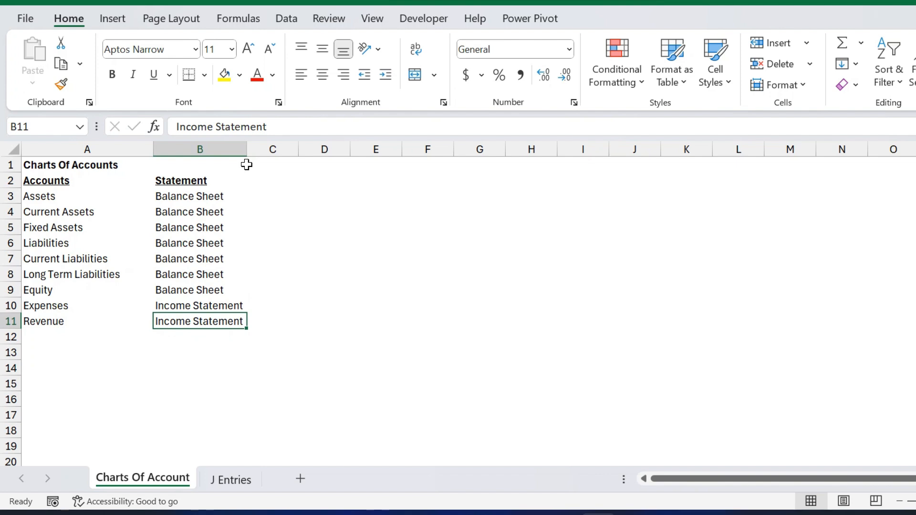
pyautogui.press('Up')
pyautogui.click(246, 165)
pyautogui.press('Down')
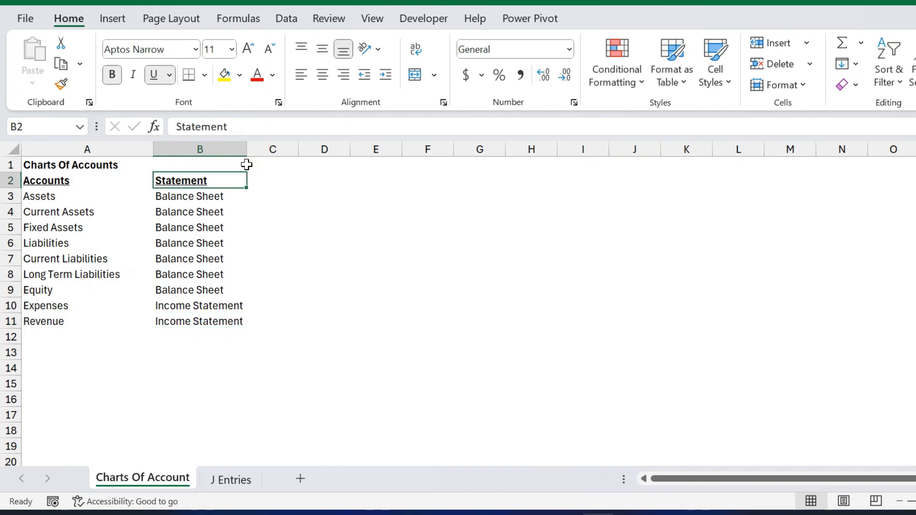
pyautogui.click(409, 176)
pyautogui.press('Left')
pyautogui.press('Left')
pyautogui.press('Up')
pyautogui.press('Right')
pyautogui.press('Right')
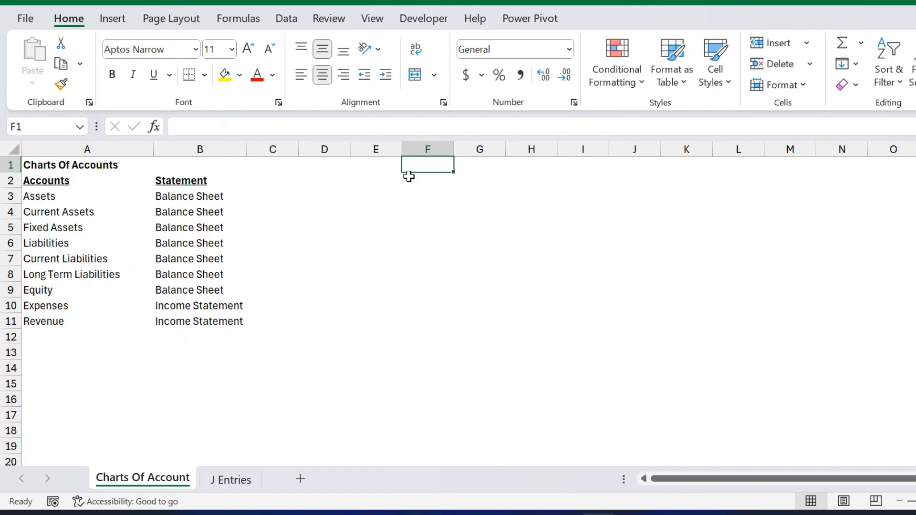
pyautogui.click(409, 176)
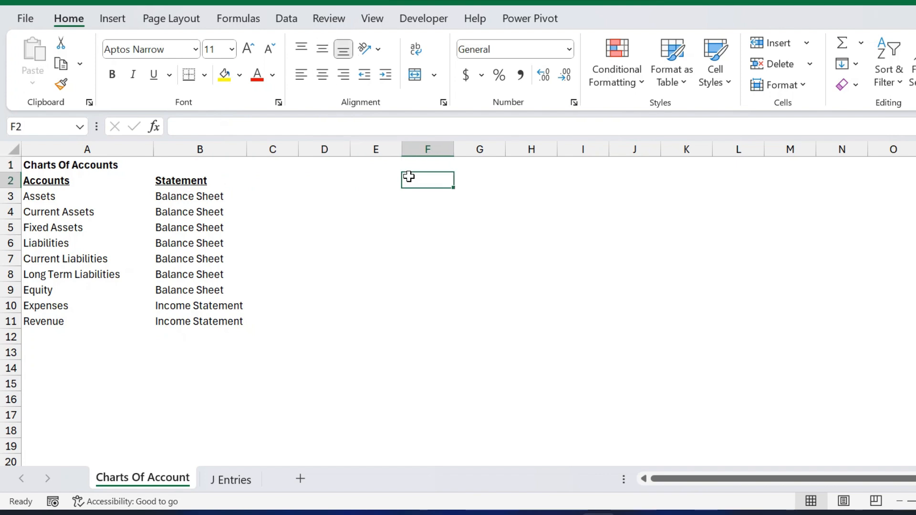
# Step: Copy the Accounts and Statement headers from A2:B2 to E2:F2
pyautogui.press('Left')
pyautogui.press('Left')
pyautogui.press('Left')
pyautogui.press('Left')
pyautogui.press('Left')
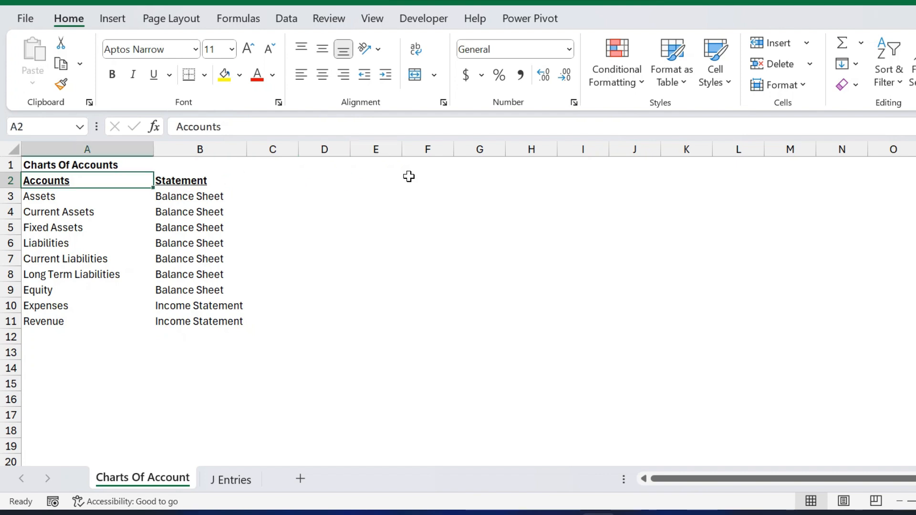
pyautogui.press('Right')
pyautogui.press('Left')
pyautogui.hotkey('shift', 'Right')
pyautogui.hotkey('ctrl', 'c')
pyautogui.press('Right')
pyautogui.press('Right')
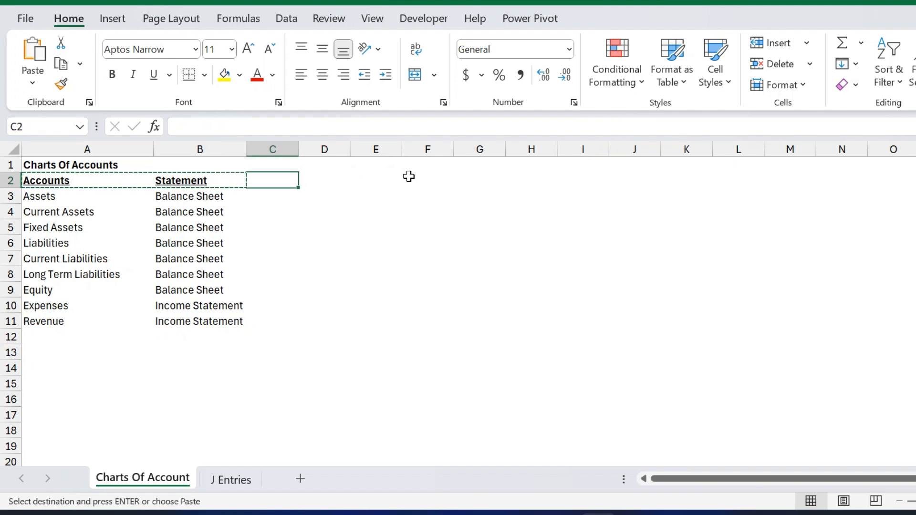
pyautogui.press('Right')
pyautogui.press('Right')
pyautogui.hotkey('ctrl', 'v')
# Step: Widen columns E and F so the copied headers have more room
pyautogui.click(409, 177)
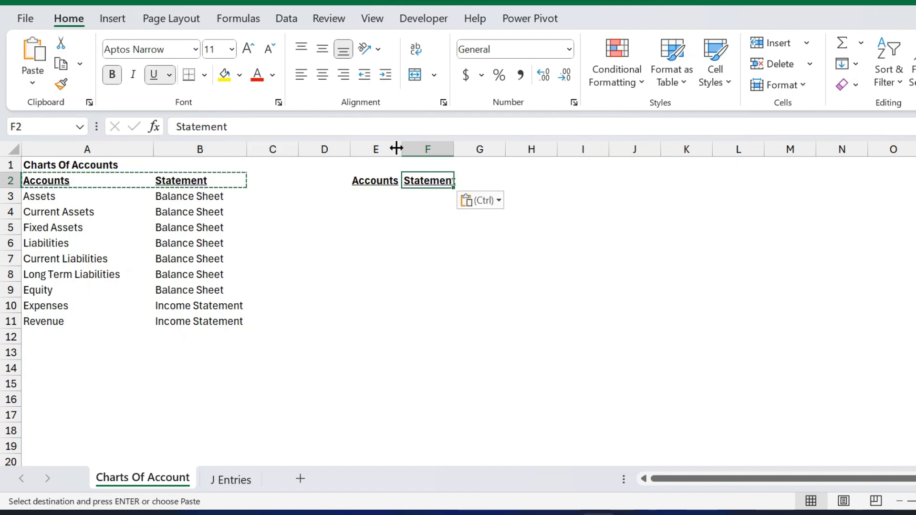
pyautogui.moveTo(403, 149); pyautogui.dragTo(439, 151)
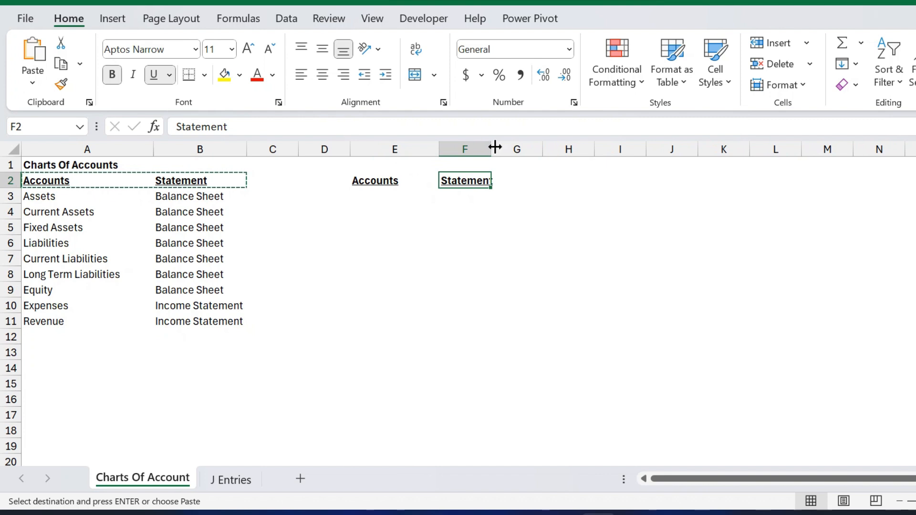
pyautogui.moveTo(495, 148); pyautogui.dragTo(523, 149)
# Step: Clear the copy selection and enter "Cash" in cell E3 as the first detailed account
pyautogui.click(372, 202)
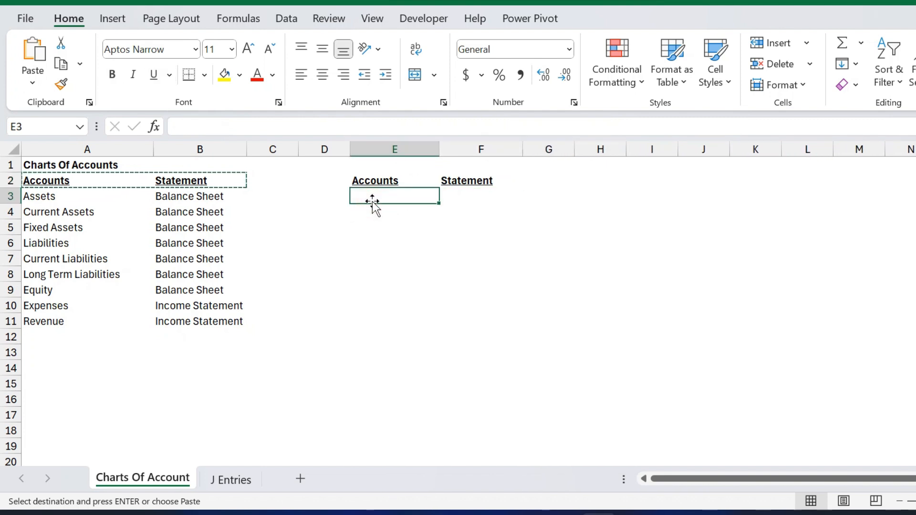
pyautogui.press('Down')
pyautogui.press('Up')
pyautogui.press('Escape')
pyautogui.write('Cash')
pyautogui.press('Return')
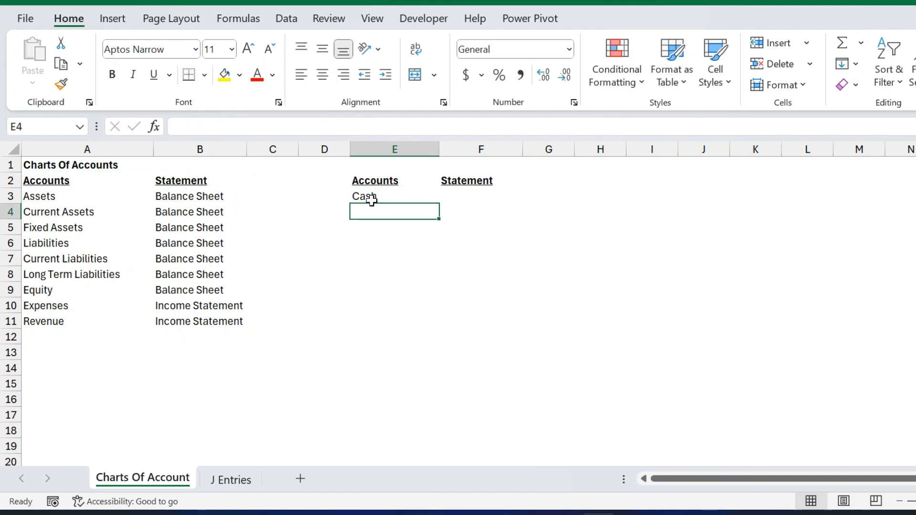
# Step: Enter the accounts "Bank 1" in cell E4 and "Bank 2" in cell E5
pyautogui.write('Bank')
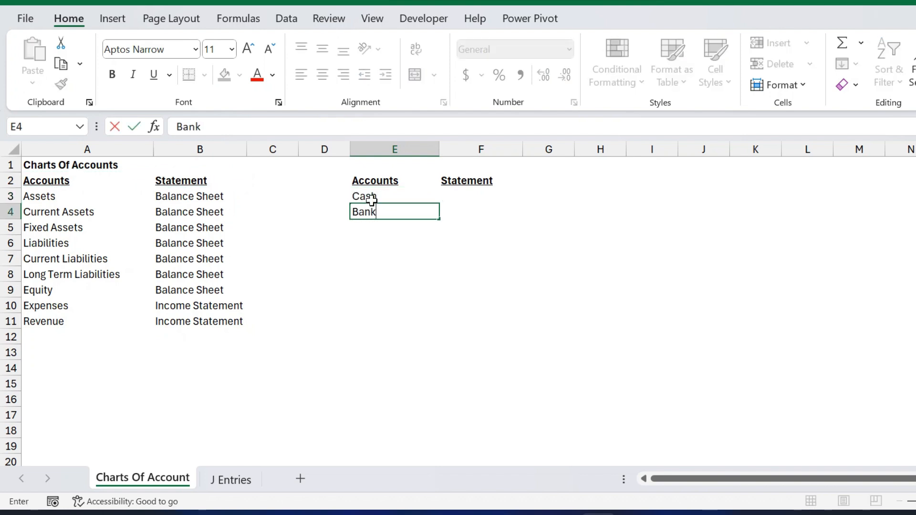
pyautogui.write(' 1')
pyautogui.press('Return')
pyautogui.hotkey('ctrl', 'd')
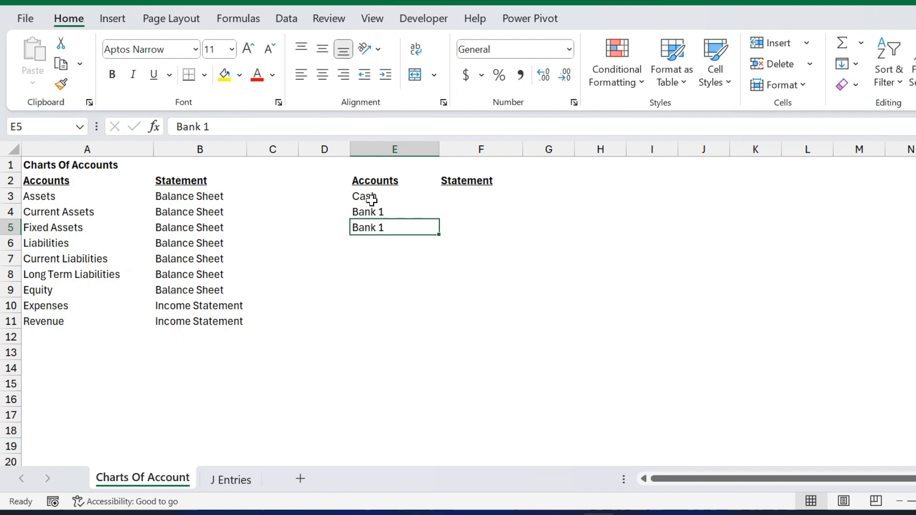
pyautogui.doubleClick(399, 226)
pyautogui.press('BackSpace')
pyautogui.write('2')
pyautogui.press('Return')
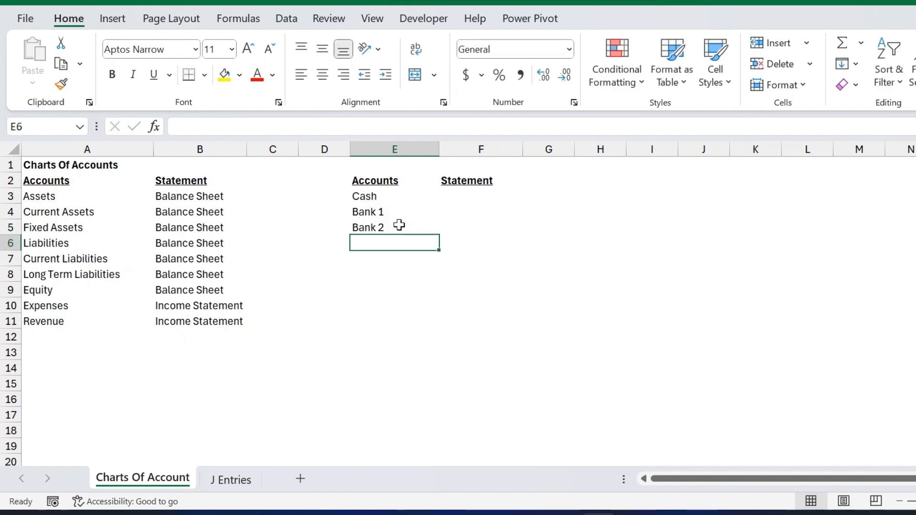
# Step: Add the income accounts "Sales" in cell E6 and "Other Income" in cell E7
pyautogui.press('Up')
pyautogui.press('Up')
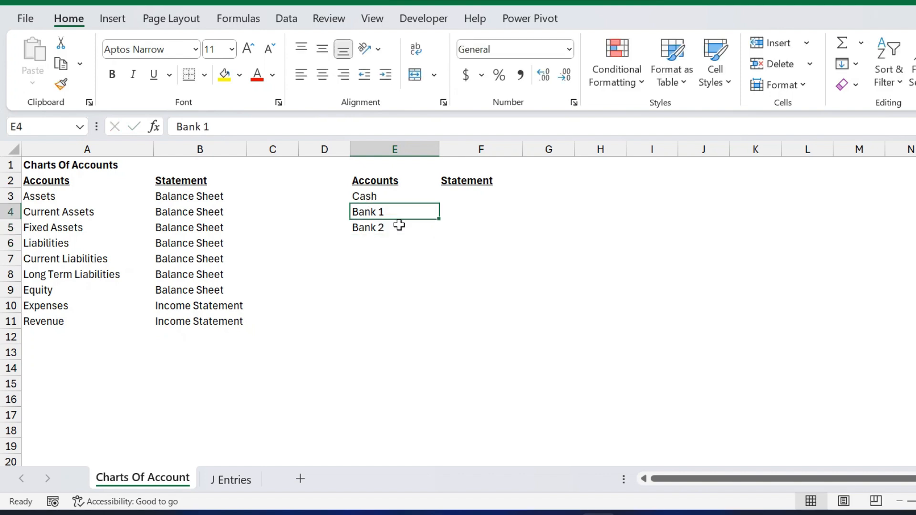
pyautogui.press('Down')
pyautogui.press('Down')
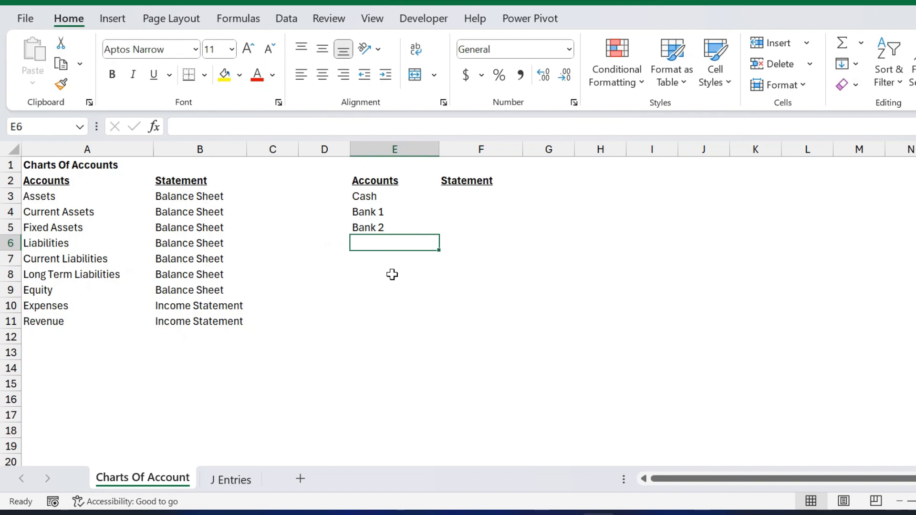
pyautogui.write('Sales')
pyautogui.press('Return')
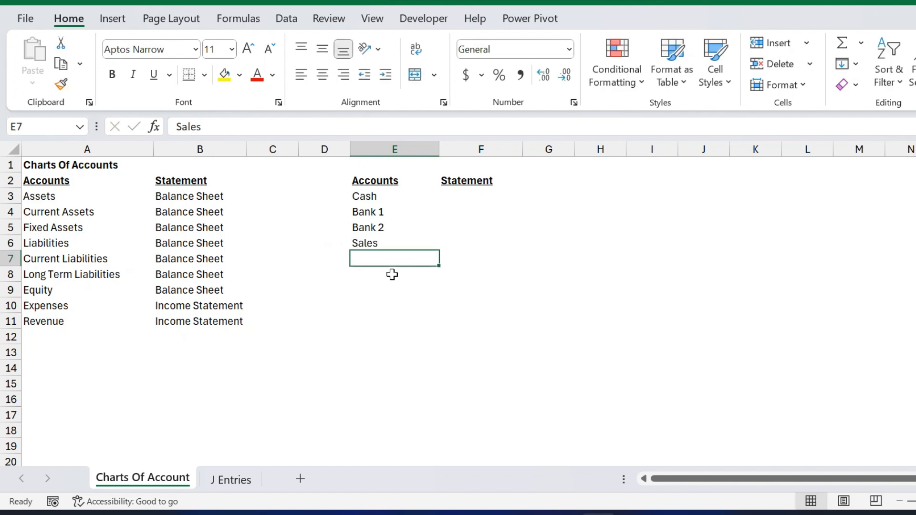
pyautogui.write('Ot')
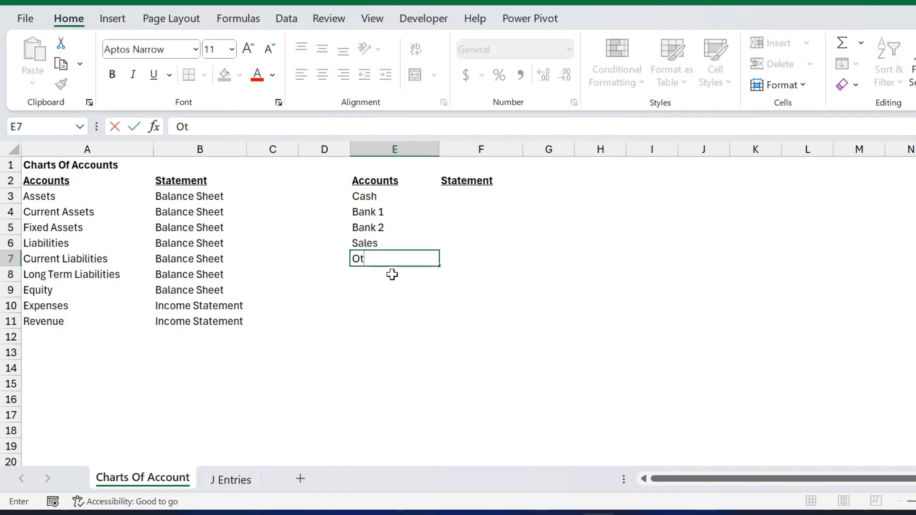
pyautogui.write('her Income')
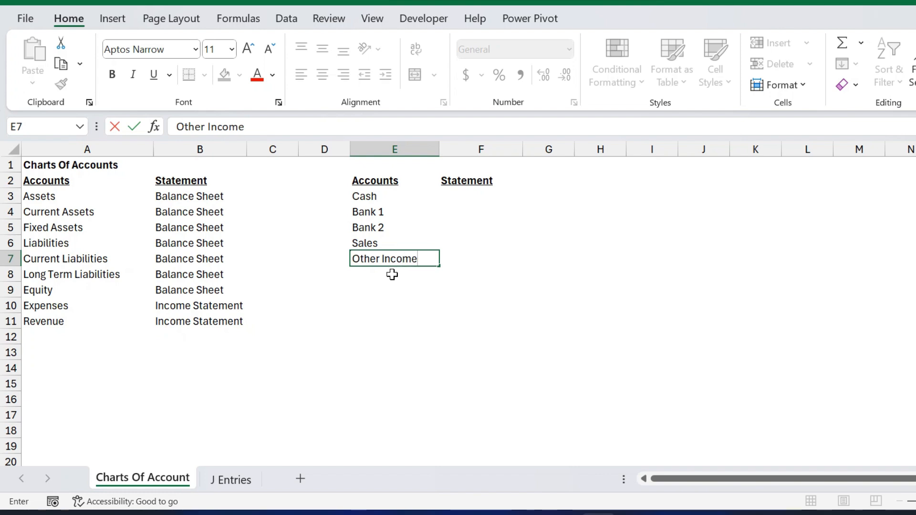
pyautogui.press('Return')
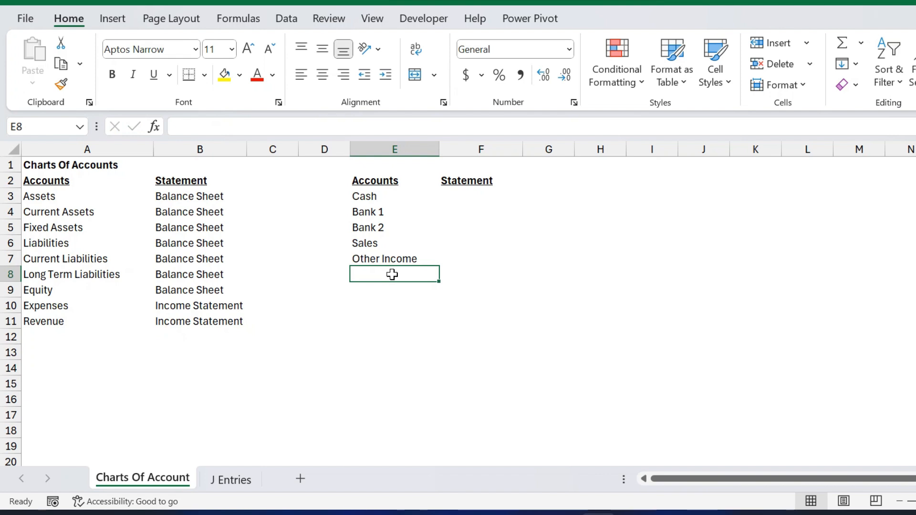
# Step: Enter "Salary Account" in cell E8, below Other Income
pyautogui.write('Sa')
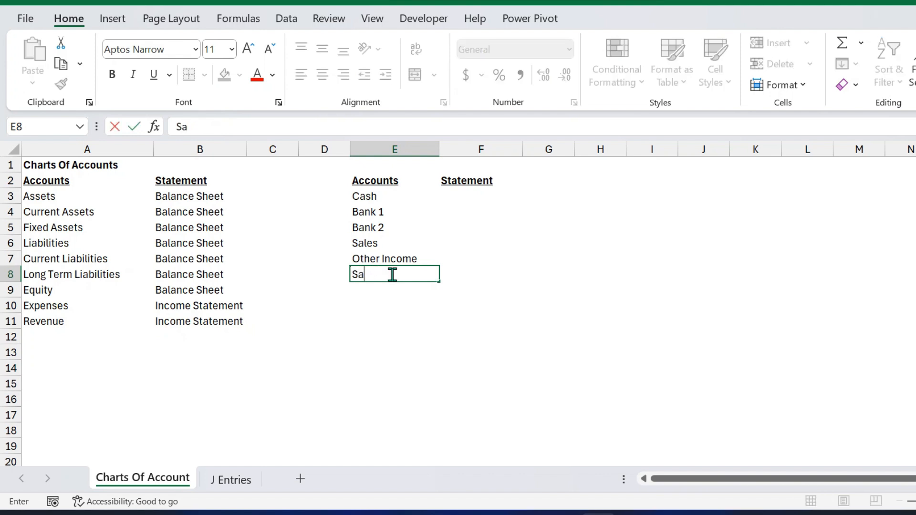
pyautogui.write('lary Account')
pyautogui.press('Return')
pyautogui.write('Rec')
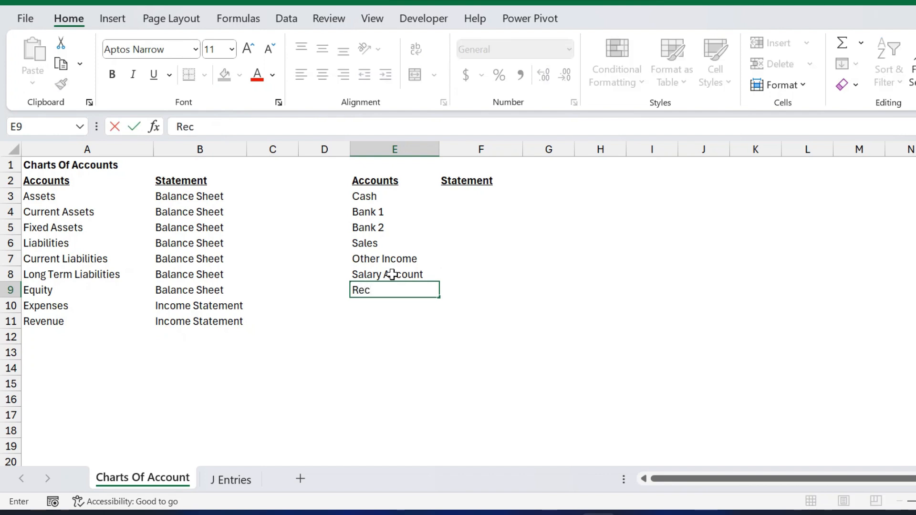
pyautogui.press('BackSpace')
pyautogui.press('BackSpace')
pyautogui.press('BackSpace')
pyautogui.press('Return')
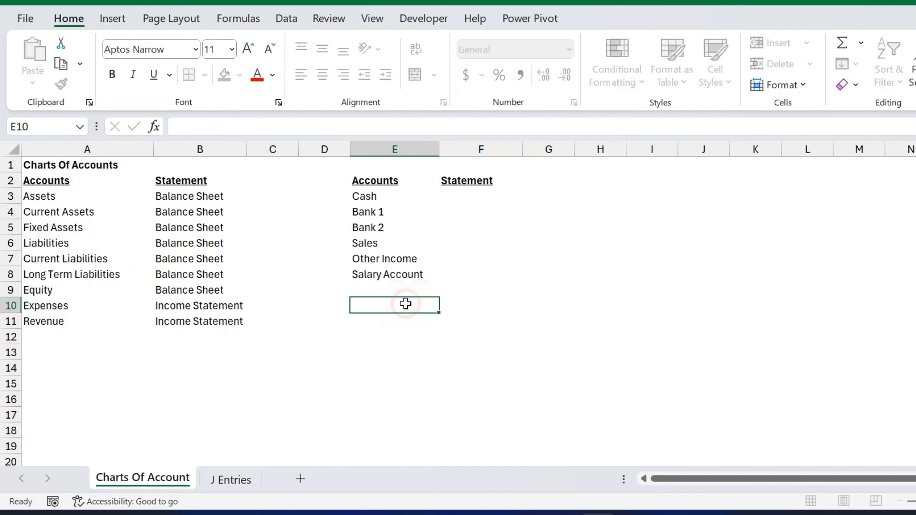
# Step: Add the expense accounts "Rent" in cell E9 and "Electricity" in cell E10
pyautogui.press('Up')
pyautogui.write('Rent')
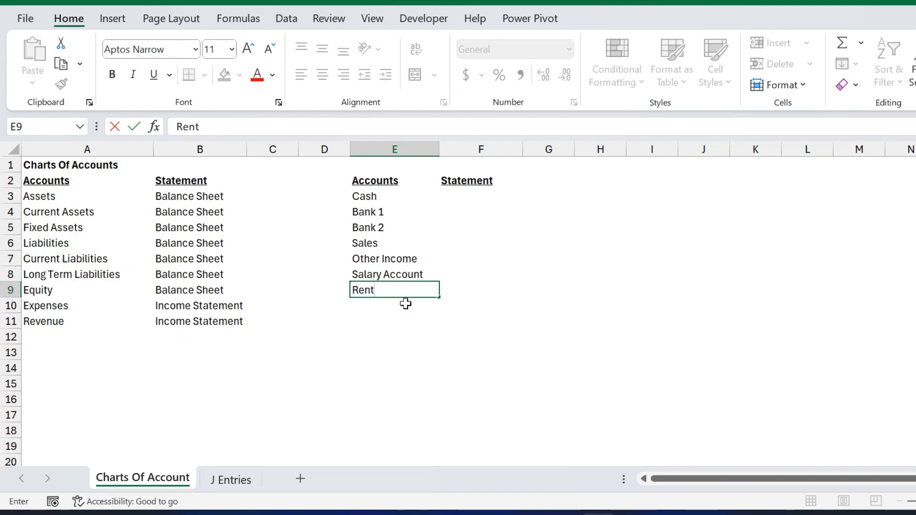
pyautogui.press('Return')
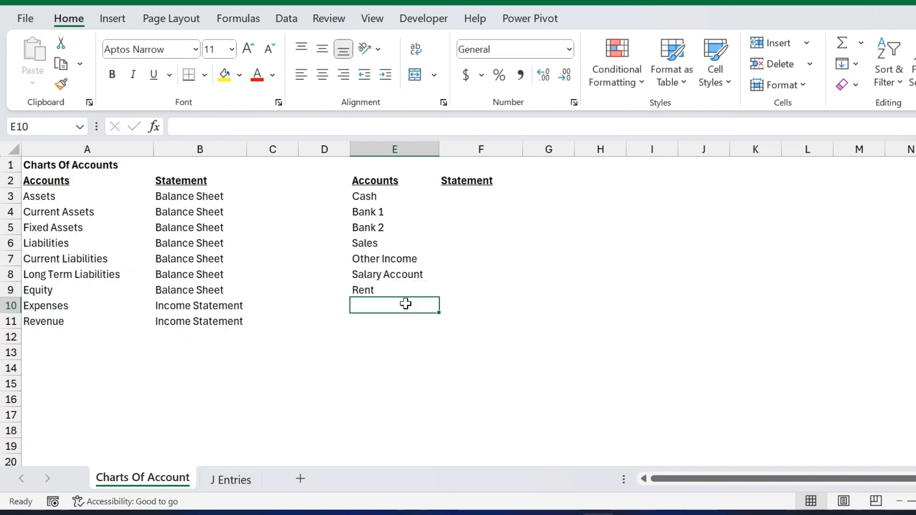
pyautogui.write('Electricity')
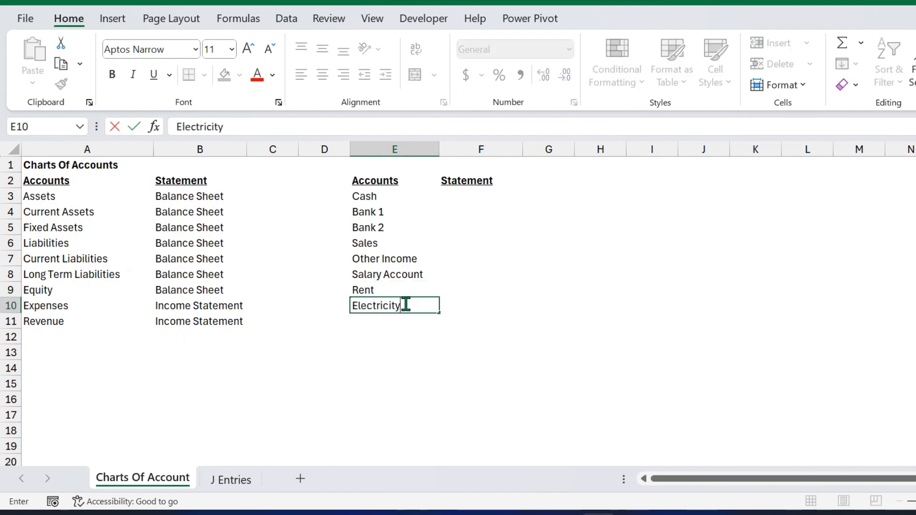
pyautogui.press('Return')
pyautogui.press('Up')
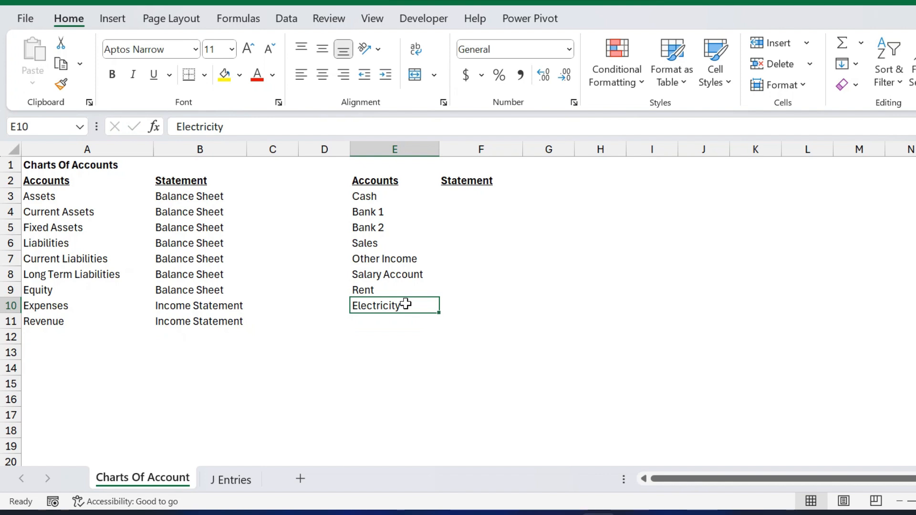
pyautogui.press('Down')
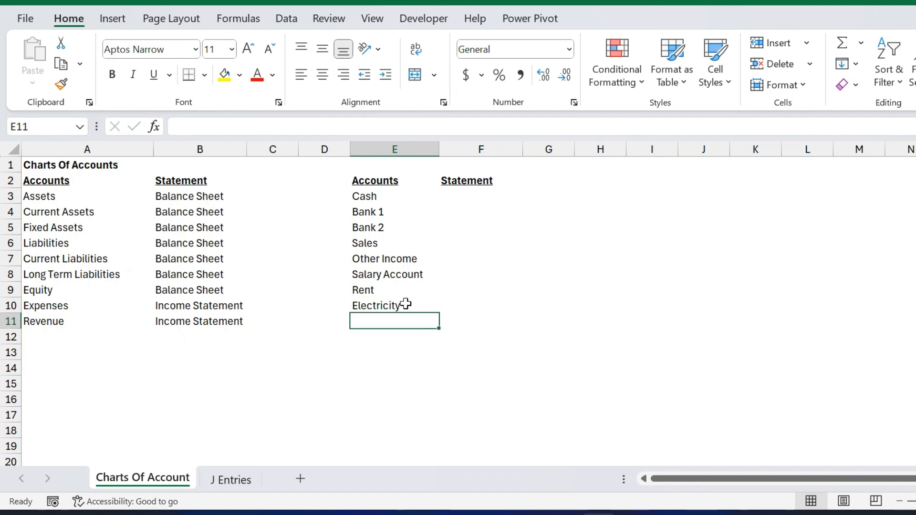
# Step: Widen column E to give the account names more space
pyautogui.moveTo(440, 149); pyautogui.dragTo(471, 150)
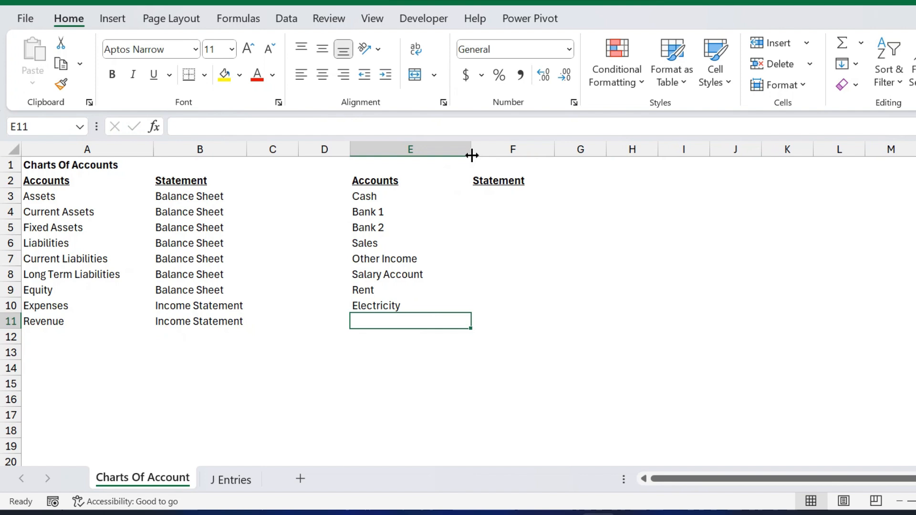
pyautogui.click(386, 336)
pyautogui.press('Up')
pyautogui.press('Up')
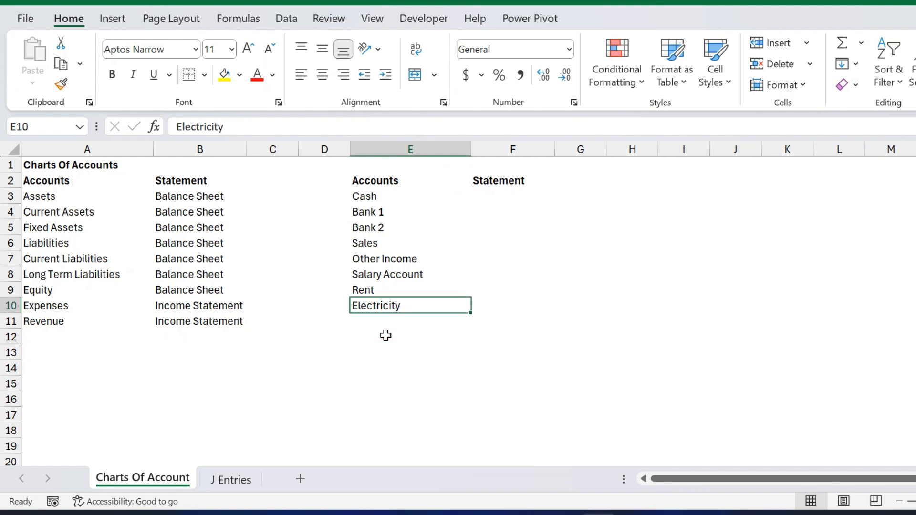
# Step: Enter "Receiveble" as an account in cell E11, below Electricity
pyautogui.press('Down')
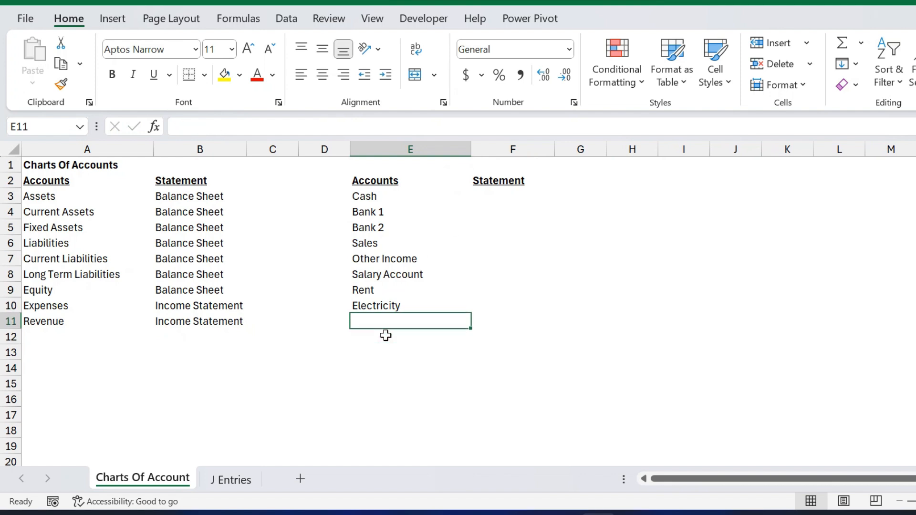
pyautogui.write('R')
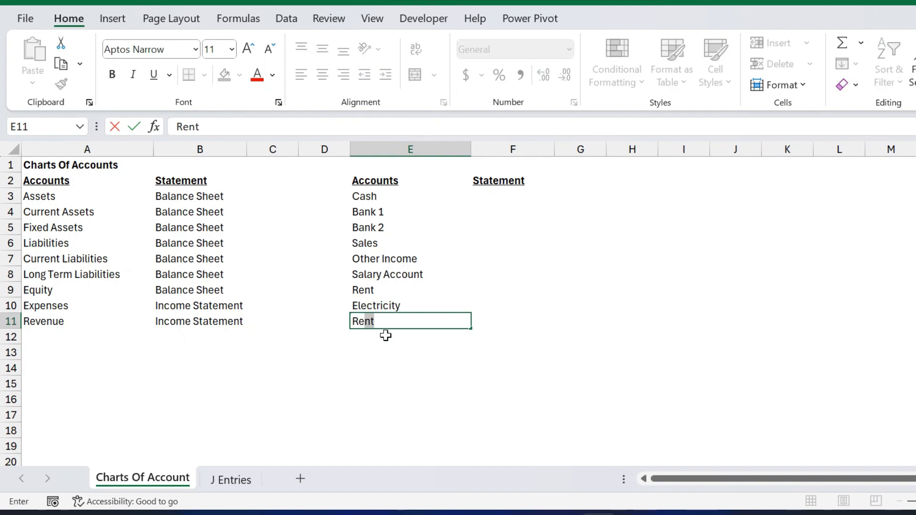
pyautogui.write('eceve')
pyautogui.press('BackSpace')
pyautogui.press('BackSpace')
pyautogui.write('ivble')
pyautogui.press('BackSpace')
pyautogui.press('BackSpace')
pyautogui.press('BackSpace')
pyautogui.press('BackSpace')
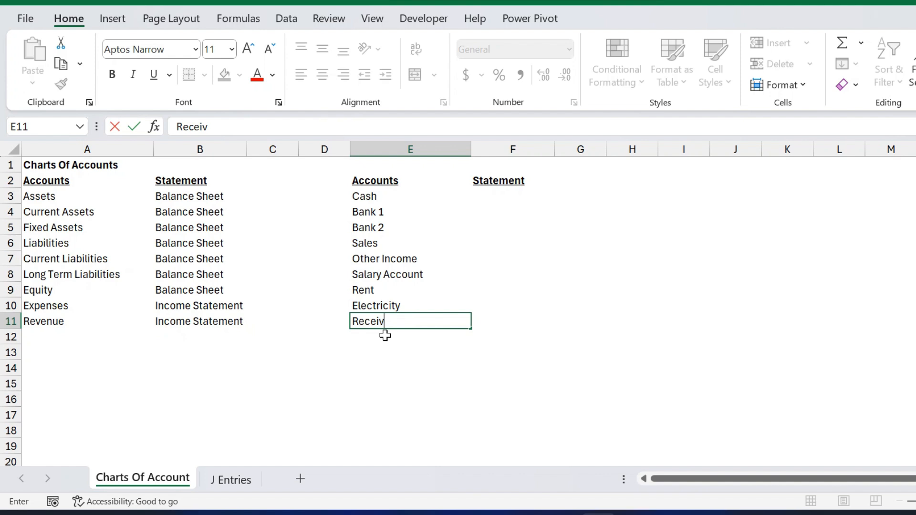
pyautogui.write('veble')
pyautogui.press('Return')
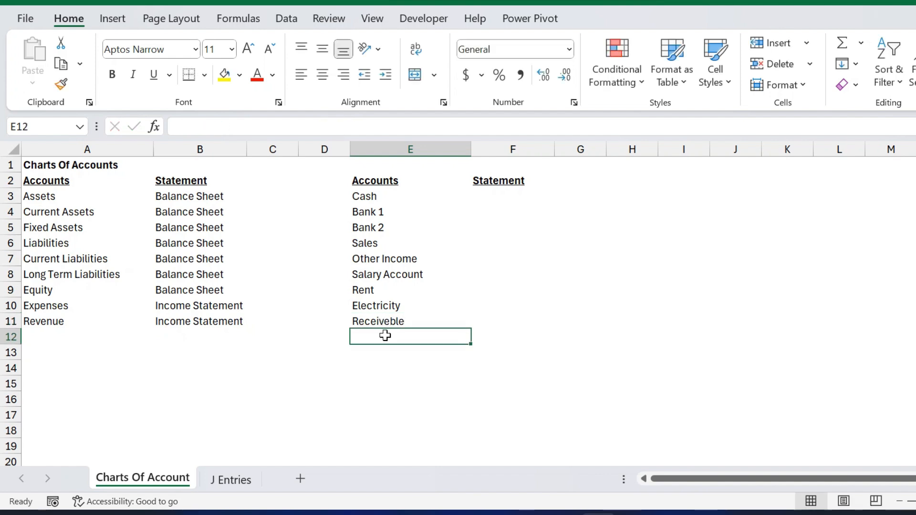
# Step: Enter "Payable" as an account in cell E12, below Receiveble
pyautogui.write('Payable')
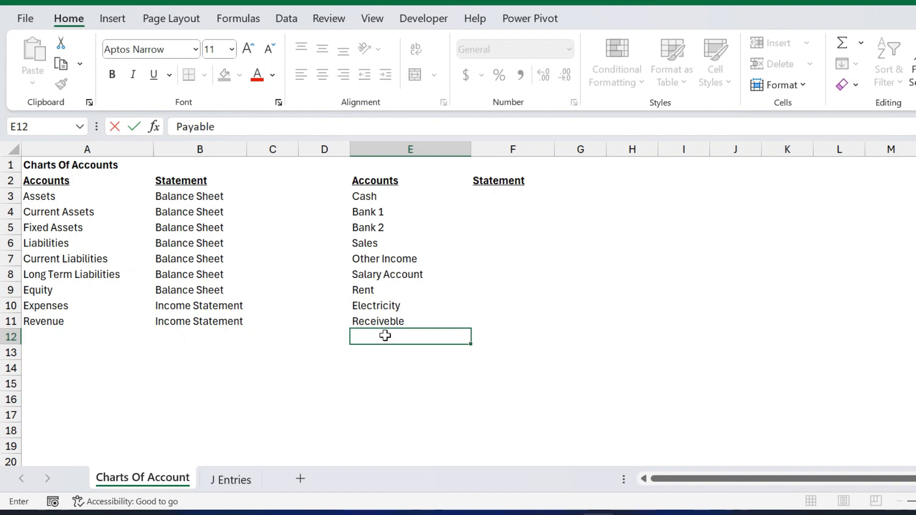
pyautogui.hotkey('ctrl', 'Return')
pyautogui.press('Up')
pyautogui.keyDown('shift'); pyautogui.click(386, 336); pyautogui.keyUp('shift')
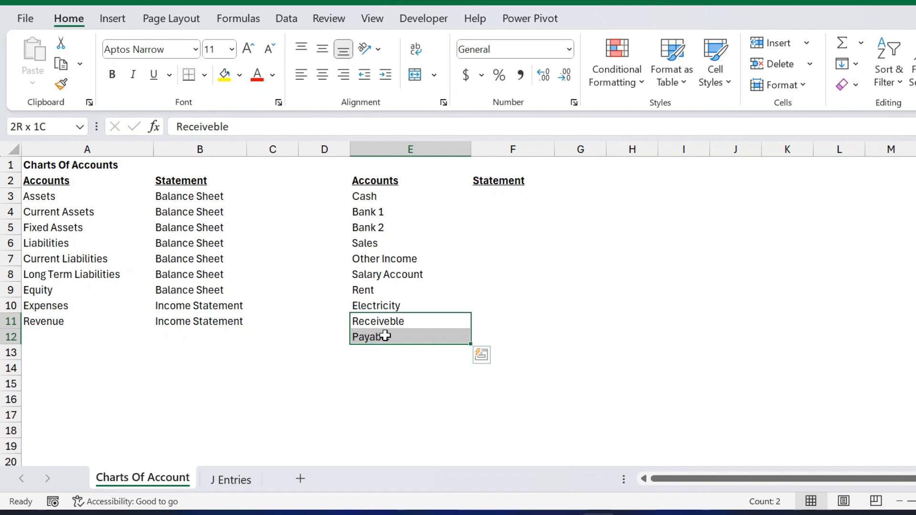
pyautogui.click(386, 336)
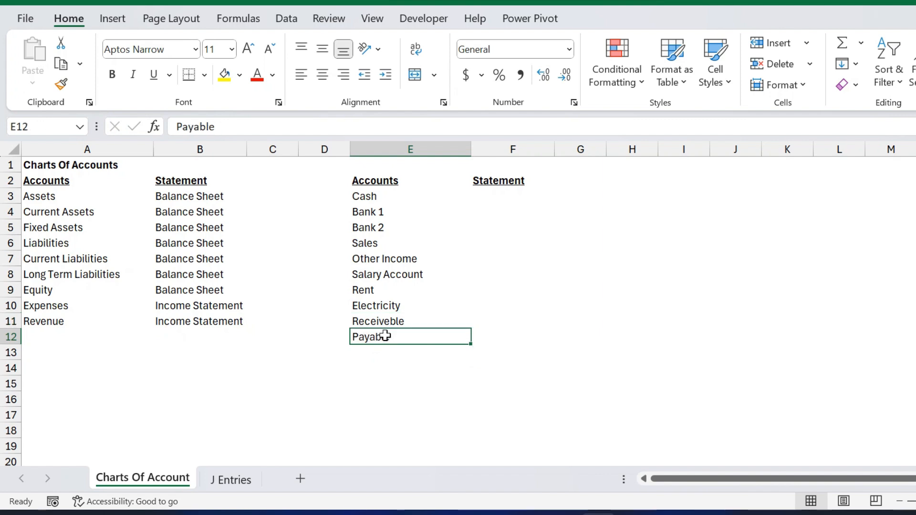
pyautogui.press('Down')
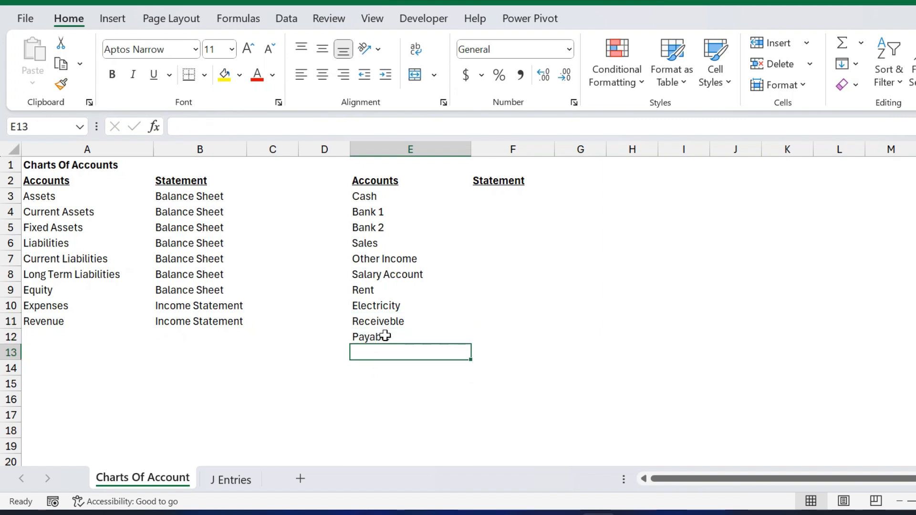
pyautogui.press('Up')
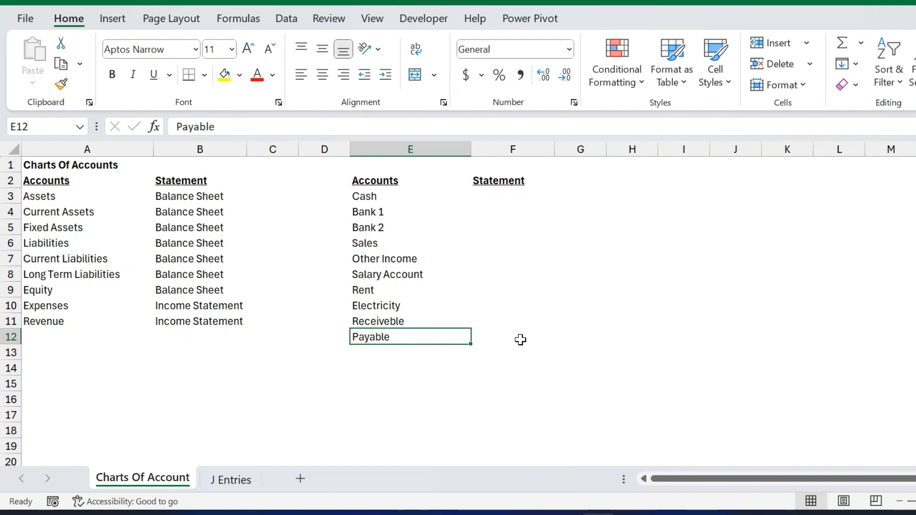
# Step: Review the account names entered in column E, going through the entries between Bank 2 and Payable
pyautogui.press('Down')
pyautogui.press('Up')
pyautogui.press('Up')
pyautogui.press('Up')
pyautogui.press('Up')
pyautogui.press('Up')
pyautogui.press('Up')
pyautogui.press('Up')
pyautogui.press('Up')
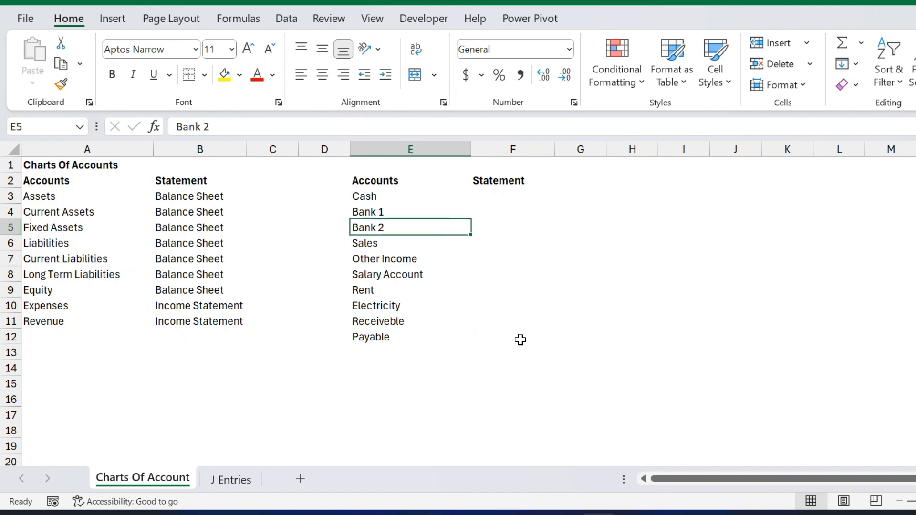
pyautogui.press('Down')
pyautogui.press('Down')
pyautogui.press('Down')
pyautogui.press('Down')
pyautogui.press('Down')
pyautogui.press('Down')
pyautogui.press('Down')
pyautogui.press('Up')
pyautogui.press('Up')
pyautogui.press('Up')
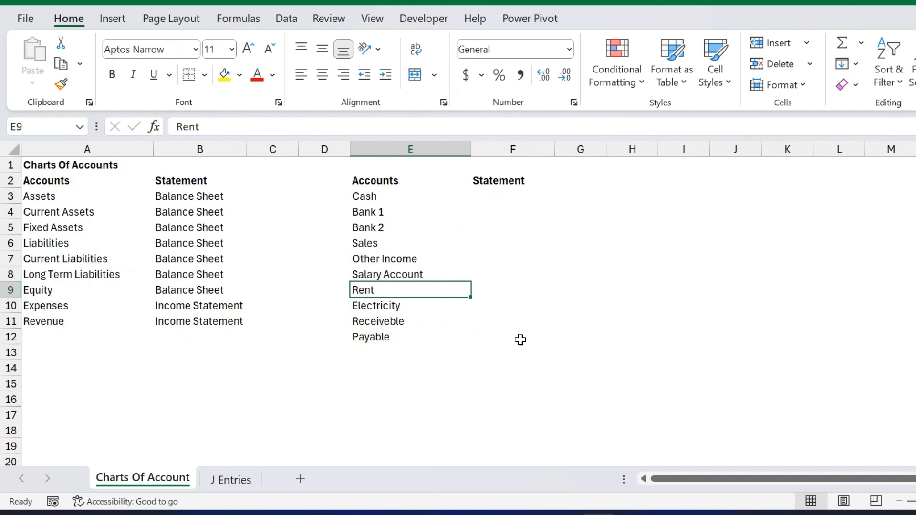
pyautogui.press('Down')
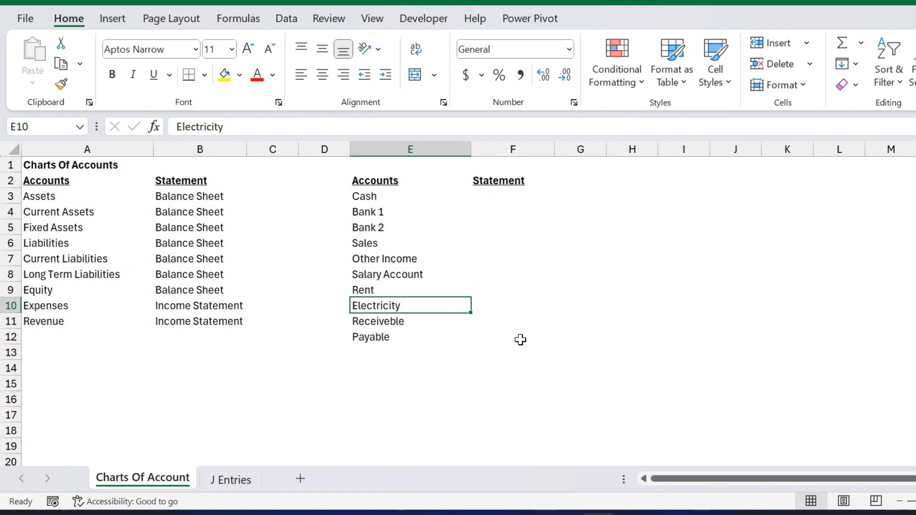
pyautogui.press('Down')
pyautogui.press('Down')
pyautogui.press('Down')
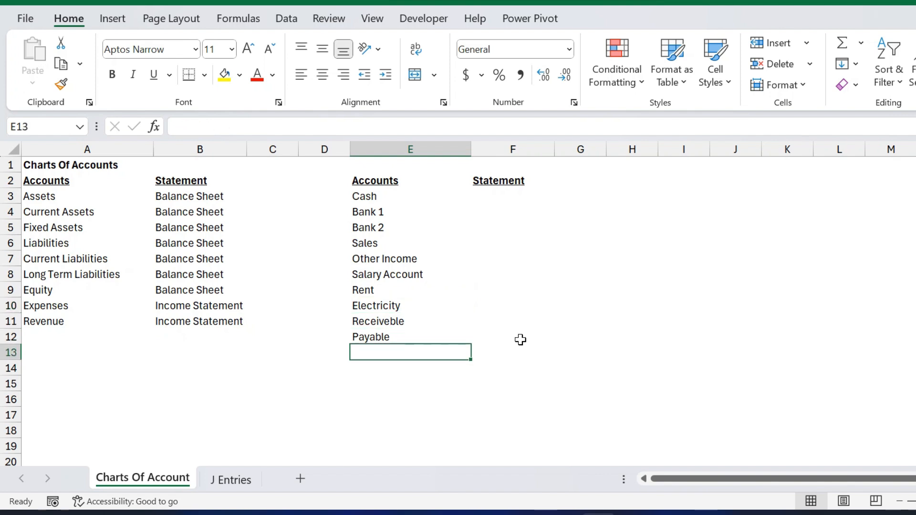
# Step: Enter "Assets & Equipment" as an account in cell E13, below Payable
pyautogui.write('Equi')
pyautogui.press('BackSpace')
pyautogui.press('BackSpace')
pyautogui.press('BackSpace')
pyautogui.press('BackSpace')
pyautogui.write('A')
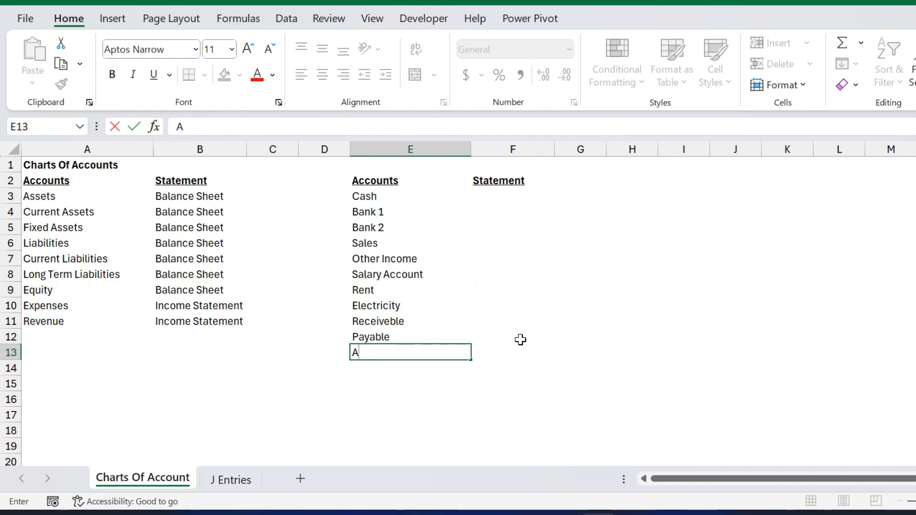
pyautogui.write('ssets &')
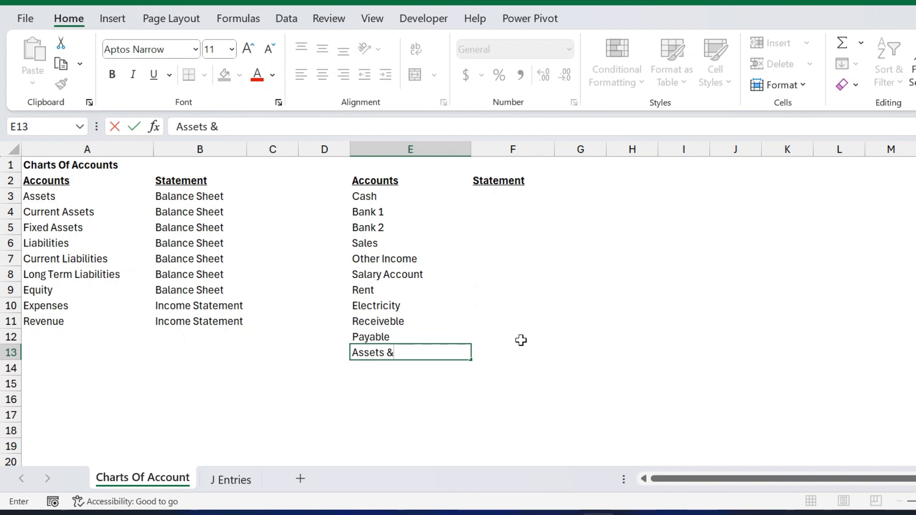
pyautogui.write(' Equipment')
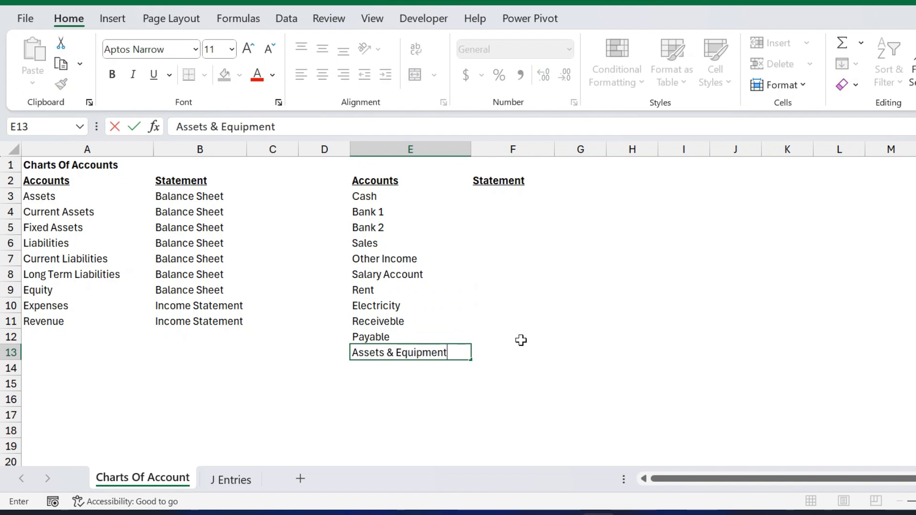
pyautogui.press('Return')
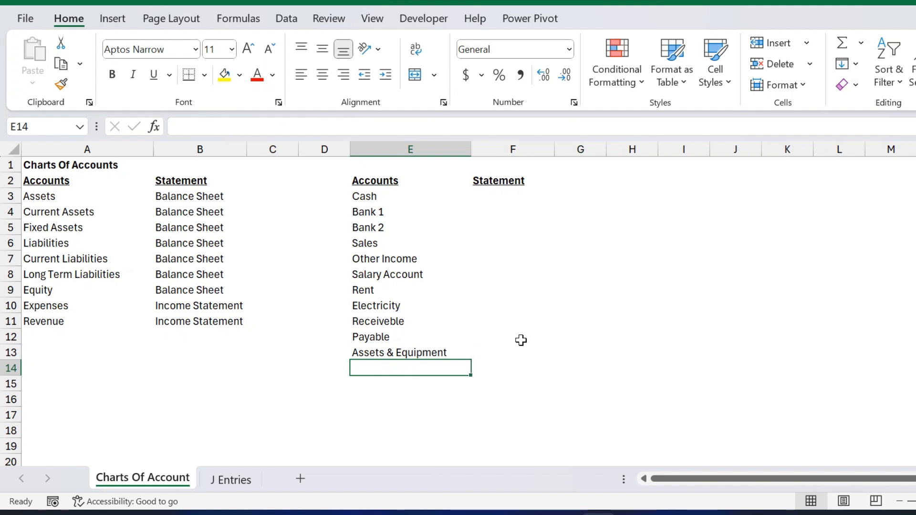
# Step: Enter "Opening" as an account in cell E14, below Assets & Equipment
pyautogui.press('Down')
pyautogui.press('Up')
pyautogui.write('Opening')
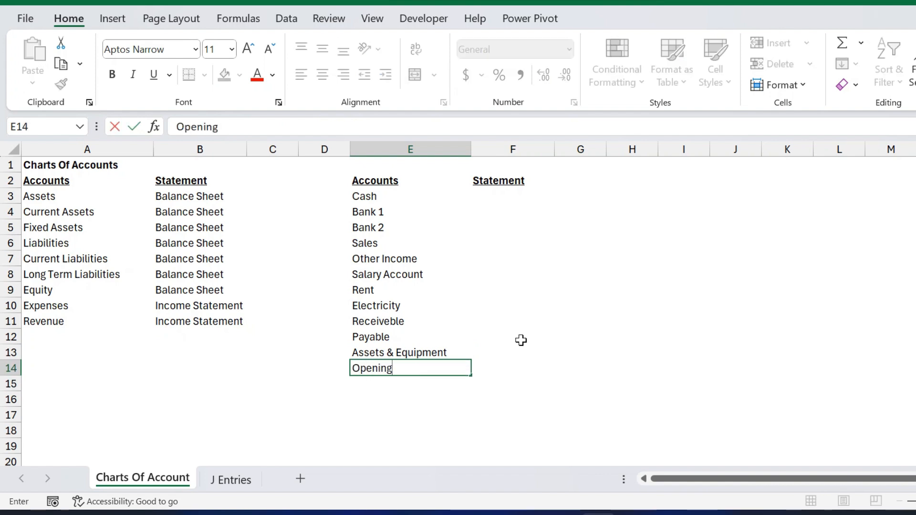
pyautogui.press('Return')
# Step: Look over the detailed accounts in column E, from Opening up to the cash and bank accounts at the start
pyautogui.press('Up')
pyautogui.press('Up')
pyautogui.press('Up')
pyautogui.press('Up')
pyautogui.press('Up')
pyautogui.press('Up')
pyautogui.press('Up')
pyautogui.press('Up')
pyautogui.press('Up')
pyautogui.press('Up')
pyautogui.press('Up')
pyautogui.press('Up')
pyautogui.press('Up')
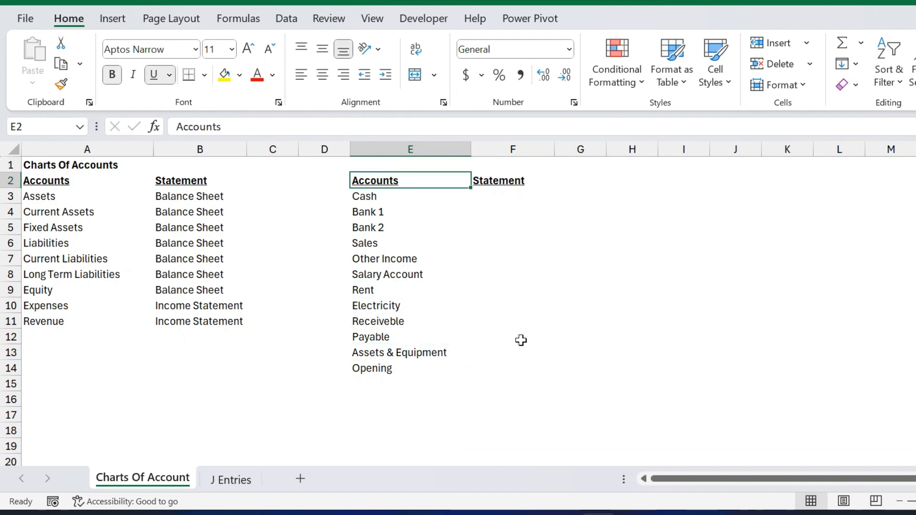
pyautogui.press('Down')
pyautogui.press('Right')
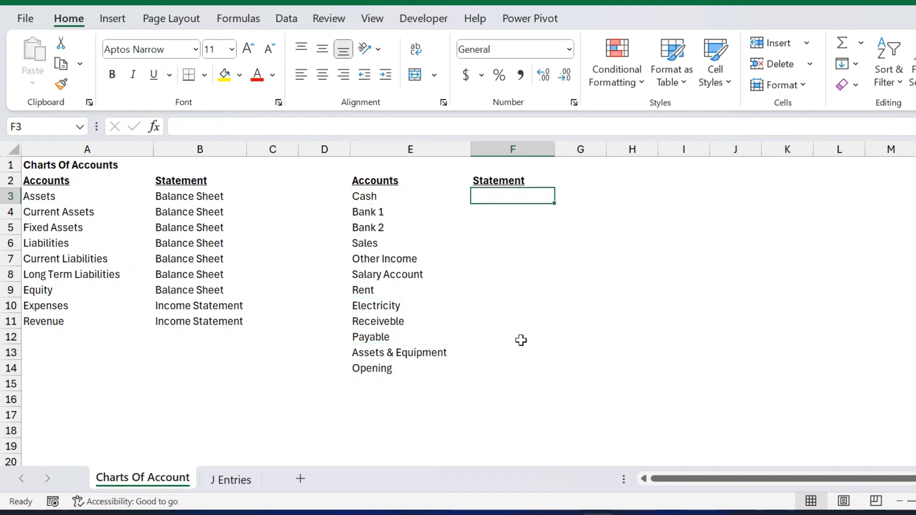
pyautogui.press('Left')
pyautogui.hotkey('shift', 'Down')
pyautogui.hotkey('shift', 'Down')
pyautogui.hotkey('shift', 'Down')
pyautogui.hotkey('shift', 'Down')
pyautogui.hotkey('shift', 'Down')
pyautogui.hotkey('shift', 'Down')
pyautogui.hotkey('shift', 'Down')
pyautogui.hotkey('shift', 'Down')
pyautogui.hotkey('shift', 'Down')
pyautogui.hotkey('shift', 'Down')
pyautogui.hotkey('shift', 'Down')
pyautogui.hotkey('shift', 'Down')
pyautogui.hotkey('shift', 'Down')
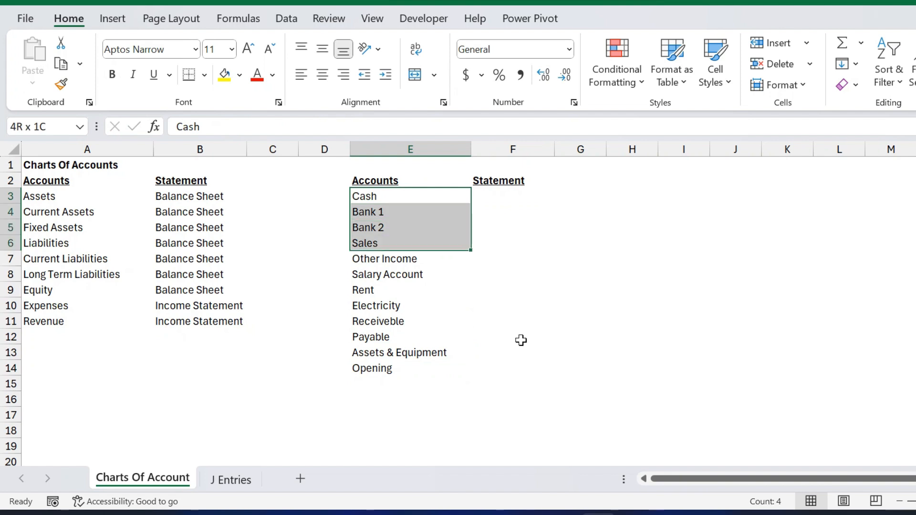
pyautogui.hotkey('shift', 'Up')
pyautogui.hotkey('shift', 'Up')
pyautogui.press('Right')
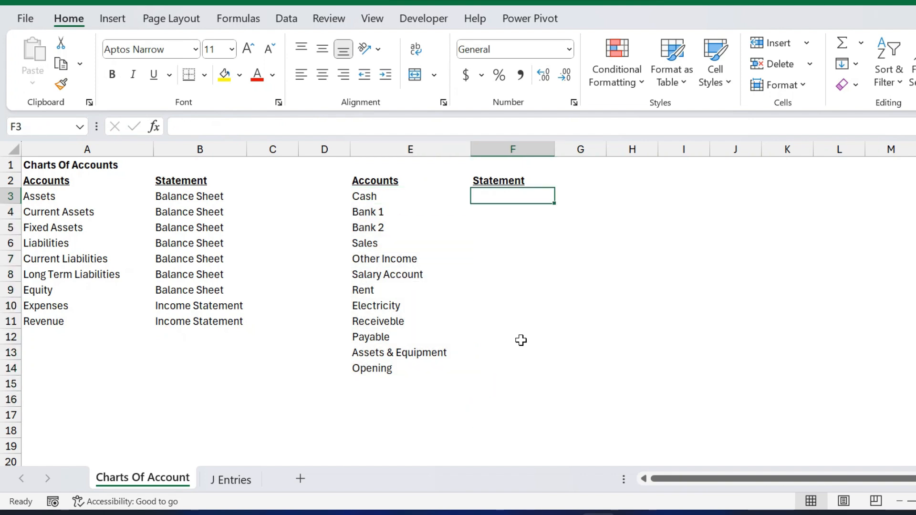
pyautogui.write('ba')
pyautogui.press('BackSpace')
pyautogui.press('BackSpace')
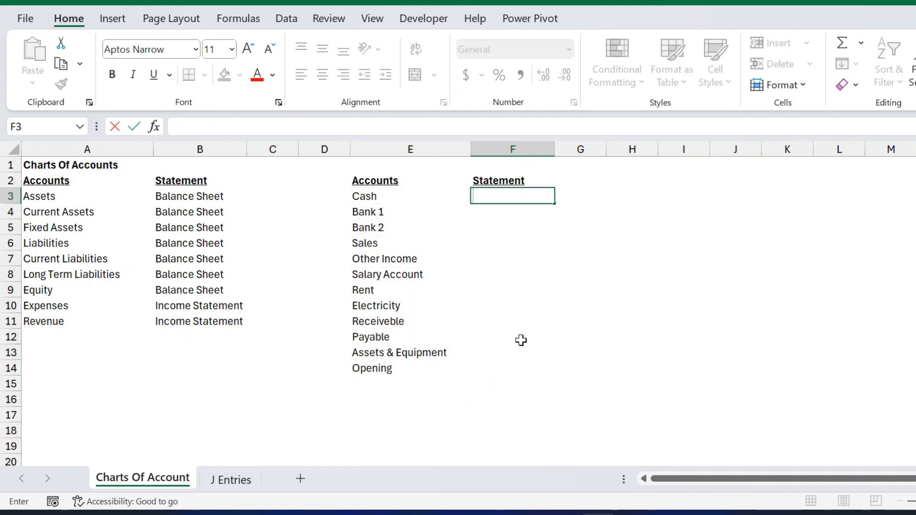
pyautogui.press('Return')
# Step: Copy "Balance Sheet" from cell B3 into cell F3 as the statement for Cash
pyautogui.press('Up')
pyautogui.press('Left')
pyautogui.press('Left')
pyautogui.press('Left')
pyautogui.press('Left')
pyautogui.hotkey('ctrl', 'c')
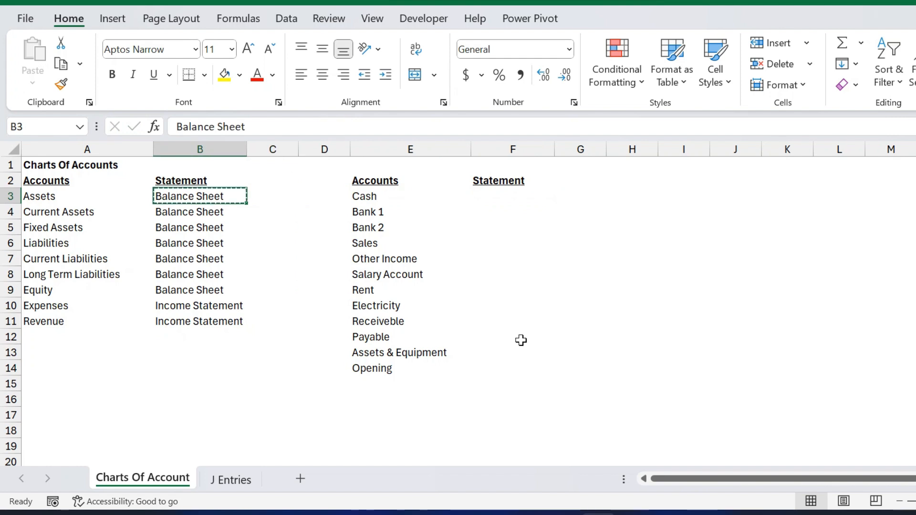
pyautogui.press('Right')
pyautogui.press('Right')
pyautogui.press('Right')
pyautogui.press('Right')
pyautogui.hotkey('ctrl', 'v')
pyautogui.press('Return')
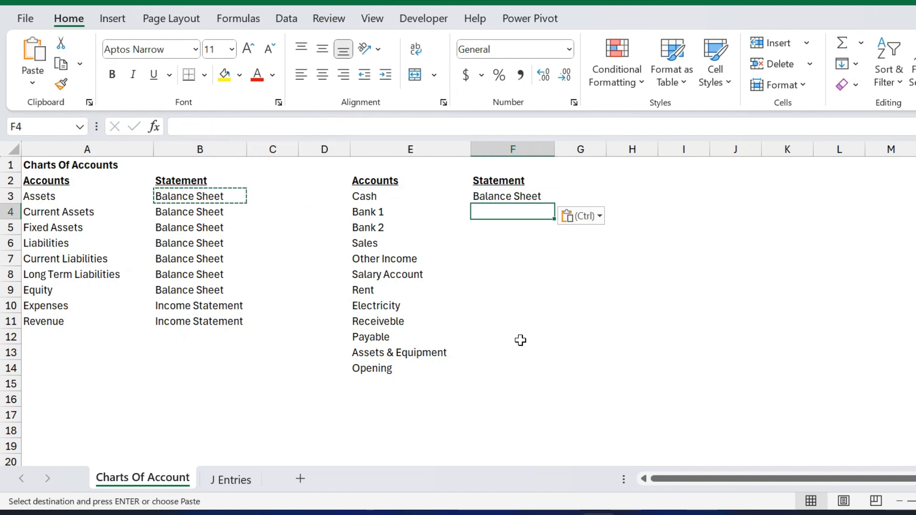
# Step: Fill "Balance Sheet" down into cells F4 and F5 for Bank 1 and Bank 2
pyautogui.hotkey('ctrl', 'd')
pyautogui.press('Down')
pyautogui.hotkey('ctrl', 'd')
pyautogui.press('Down')
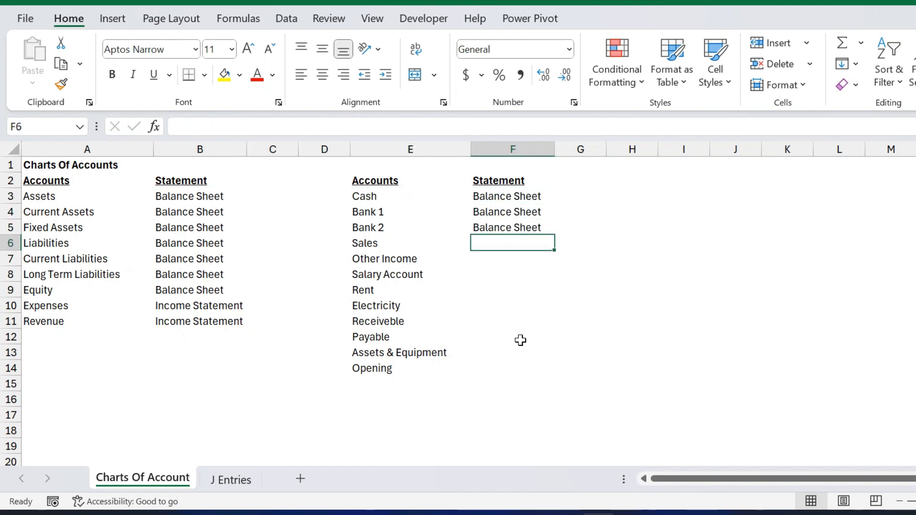
# Step: Copy "Income Statement" from cell B10 into cells F6 and F7 for Sales and Other Income
pyautogui.press('Left')
pyautogui.press('Left')
pyautogui.press('Left')
pyautogui.press('Left')
pyautogui.press('Down')
pyautogui.press('Down')
pyautogui.press('Down')
pyautogui.press('Down')
pyautogui.hotkey('ctrl', 'c')
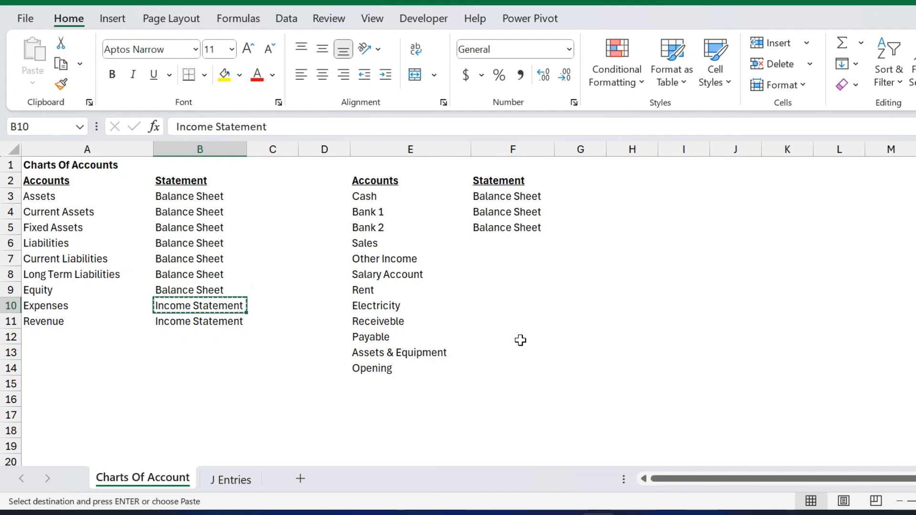
pyautogui.press('Right')
pyautogui.press('Right')
pyautogui.press('Right')
pyautogui.press('Right')
pyautogui.hotkey('ctrl', 'Up')
pyautogui.press('Down')
pyautogui.hotkey('ctrl', 'v')
pyautogui.press('Down')
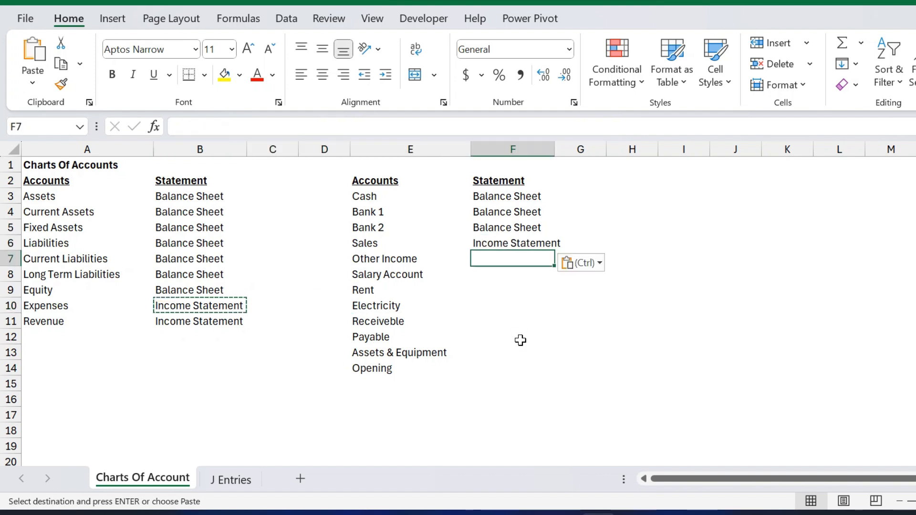
pyautogui.press('Return')
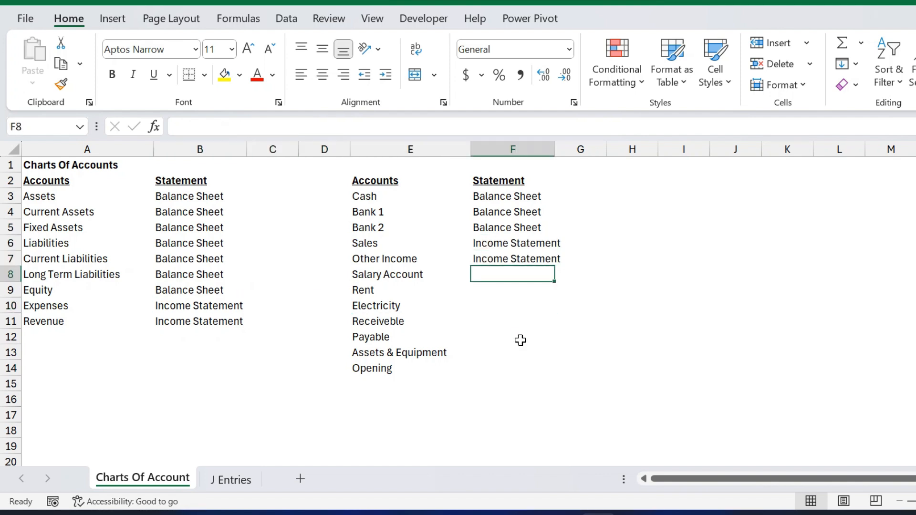
# Step: Fill "Income Statement" down into cells F8 to F10 for Salary Account, Rent and Electricity
pyautogui.hotkey('ctrl', 'd')
pyautogui.press('Down')
pyautogui.hotkey('ctrl', 'd')
pyautogui.press('Down')
pyautogui.hotkey('ctrl', 'd')
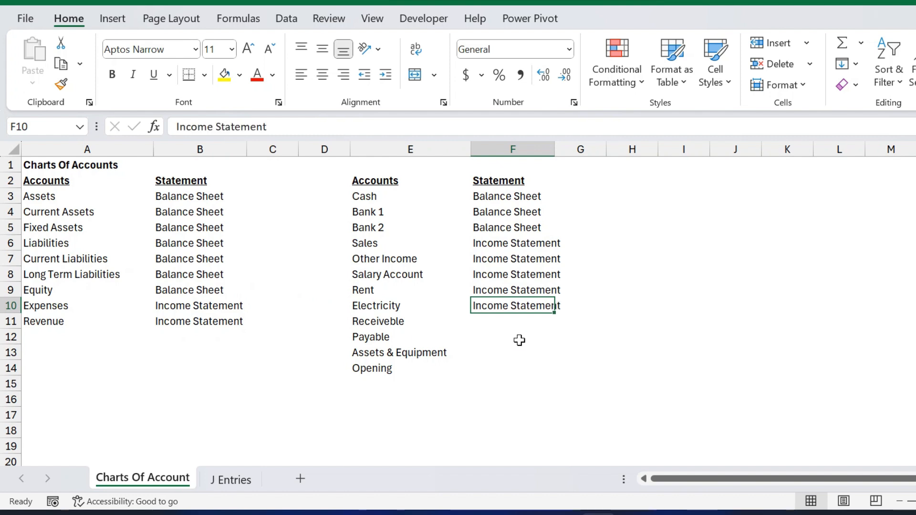
# Step: Enter "Balance Sheet" in cell F11 for Receiveble and fill it down through F14 for Payable, Assets & Equipment and Opening
pyautogui.press('Down')
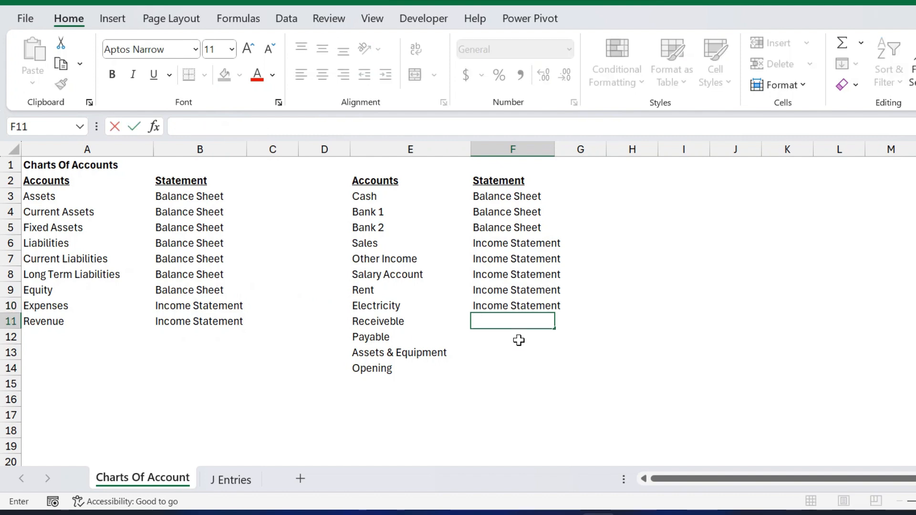
pyautogui.write('bal')
pyautogui.press('Return')
pyautogui.hotkey('ctrl', 'd')
pyautogui.press('Down')
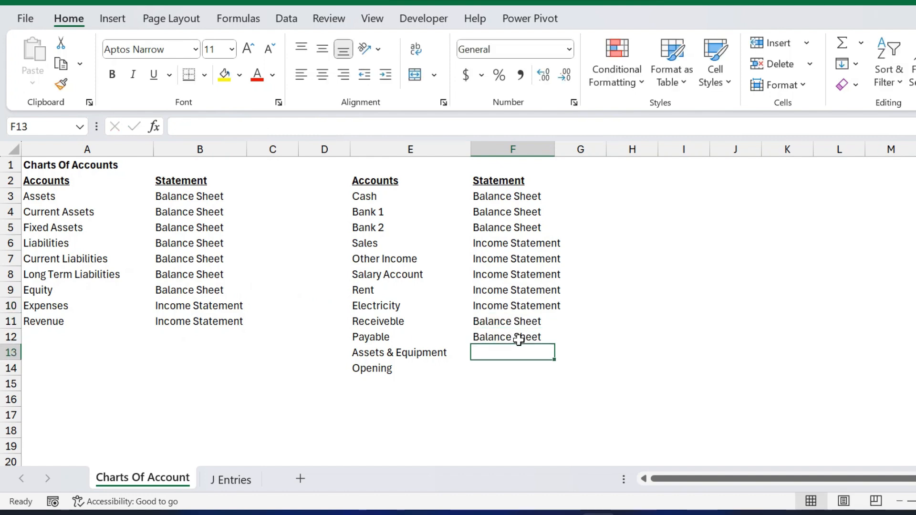
pyautogui.hotkey('ctrl', 'd')
pyautogui.press('Down')
pyautogui.hotkey('ctrl', 'd')
# Step: Review the statement assigned to each detailed account in column F, from Opening up to Cash
pyautogui.press('Up')
pyautogui.press('Up')
pyautogui.press('Up')
pyautogui.press('Up')
pyautogui.press('Up')
pyautogui.press('Up')
pyautogui.press('Up')
pyautogui.press('Up')
pyautogui.press('Up')
pyautogui.press('Up')
pyautogui.press('Up')
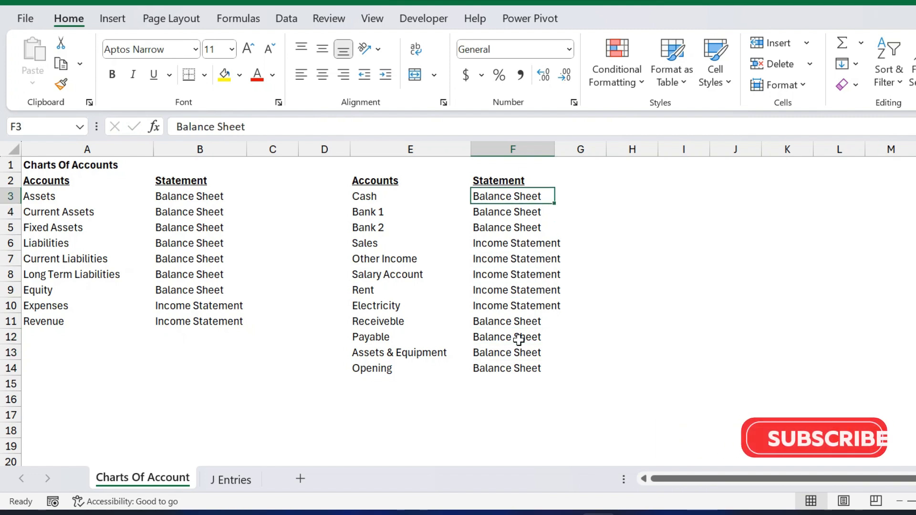
# Step: Review the detailed accounts with their statements in E3:F14, and the chart of accounts as a whole
pyautogui.press('Left')
pyautogui.hotkey('shift', 'Down')
pyautogui.hotkey('shift', 'Down')
pyautogui.hotkey('shift', 'Down')
pyautogui.hotkey('shift', 'Down')
pyautogui.hotkey('shift', 'Down')
pyautogui.hotkey('shift', 'Down')
pyautogui.hotkey('shift', 'Down')
pyautogui.hotkey('shift', 'Down')
pyautogui.hotkey('shift', 'Down')
pyautogui.hotkey('shift', 'Down')
pyautogui.hotkey('shift', 'Down')
pyautogui.hotkey('shift', 'Down')
pyautogui.hotkey('shift', 'Down')
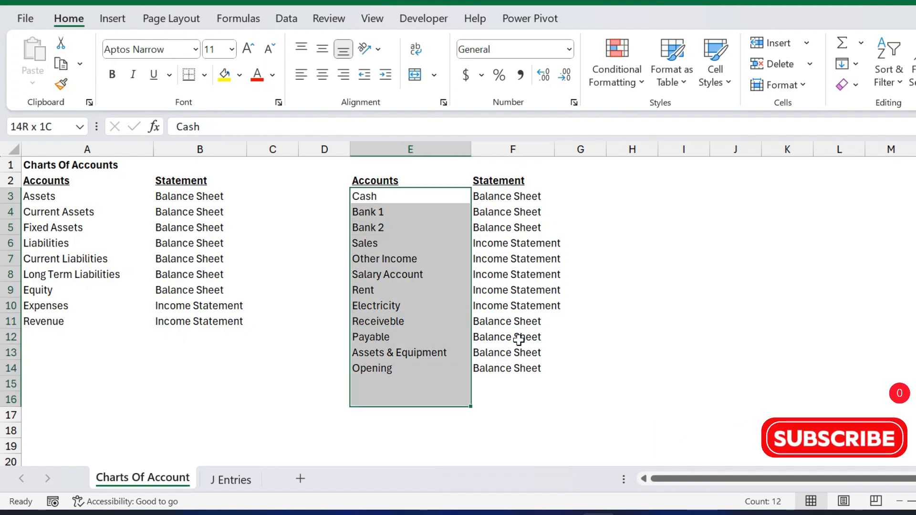
pyautogui.hotkey('shift', 'Up')
pyautogui.hotkey('shift', 'Up')
pyautogui.hotkey('shift', 'Right')
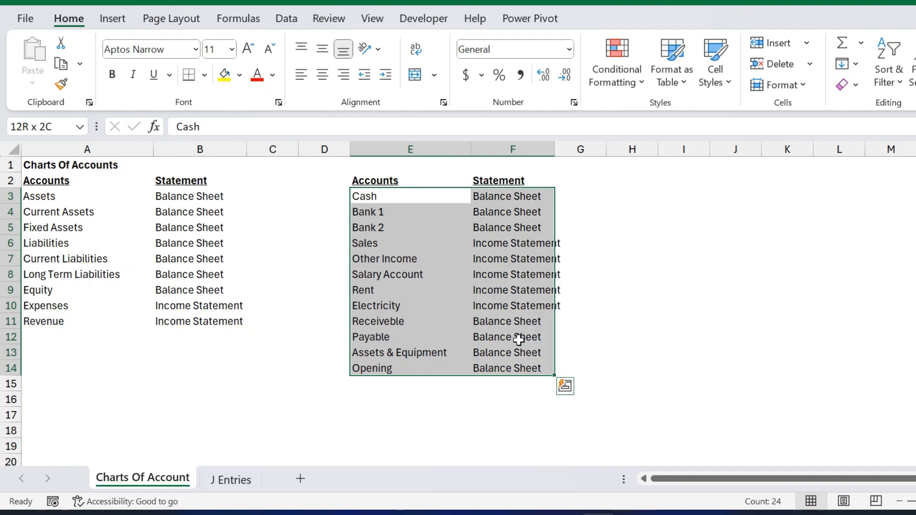
pyautogui.press('Down')
pyautogui.press('Down')
pyautogui.press('Down')
pyautogui.press('Down')
pyautogui.press('Down')
pyautogui.press('Down')
pyautogui.press('Down')
pyautogui.press('Down')
pyautogui.press('Down')
pyautogui.press('Down')
pyautogui.press('Down')
pyautogui.press('Down')
pyautogui.press('Down')
pyautogui.press('Down')
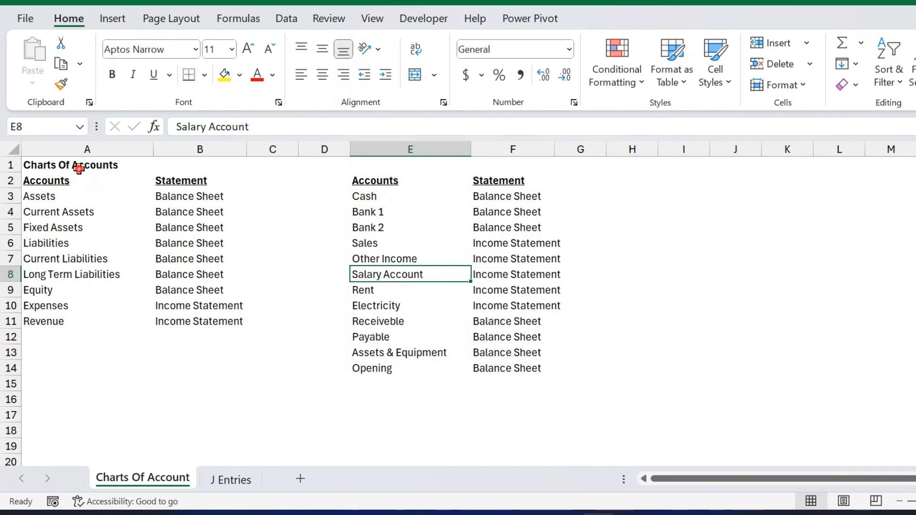
pyautogui.moveTo(78, 168); pyautogui.dragTo(522, 395)
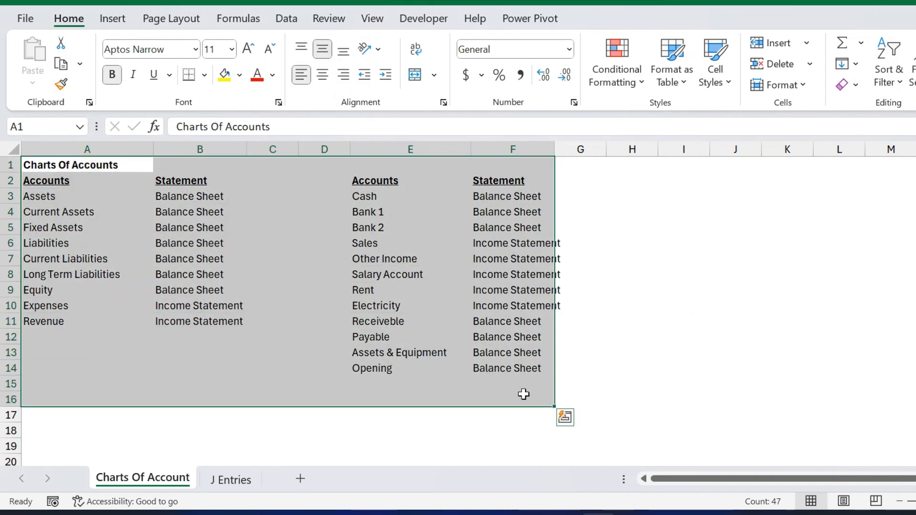
# Step: On the J Entries sheet, enter the headers "Date" in cell A1 and "Discription" in cell B1
pyautogui.click(246, 483)
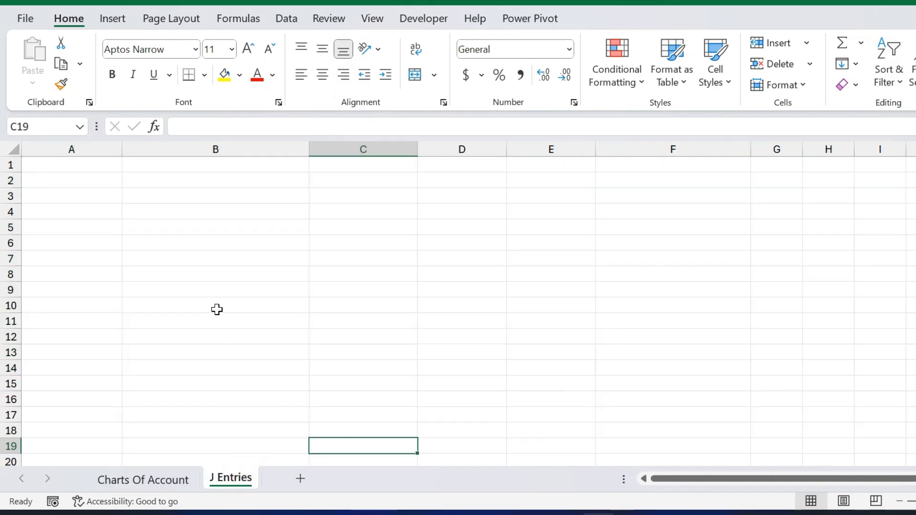
pyautogui.press('Up')
pyautogui.hotkey('ctrl', 'Up')
pyautogui.press('Left')
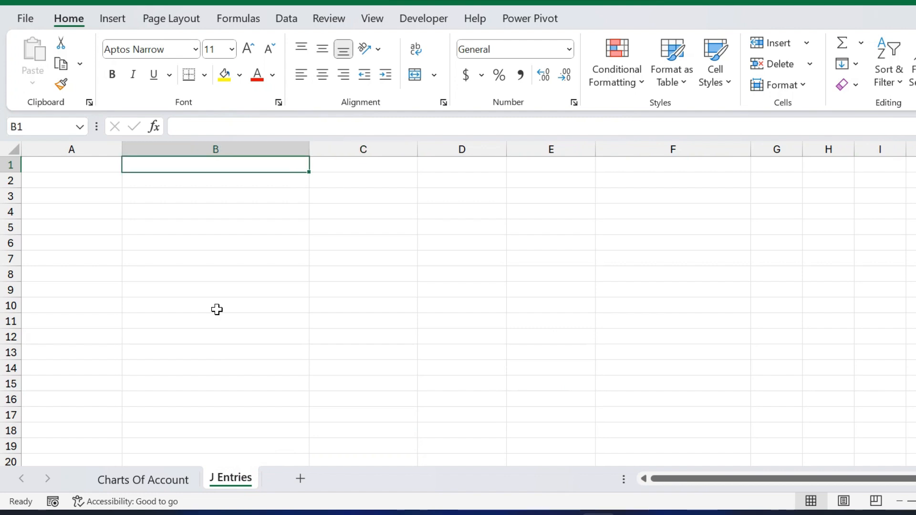
pyautogui.press('Left')
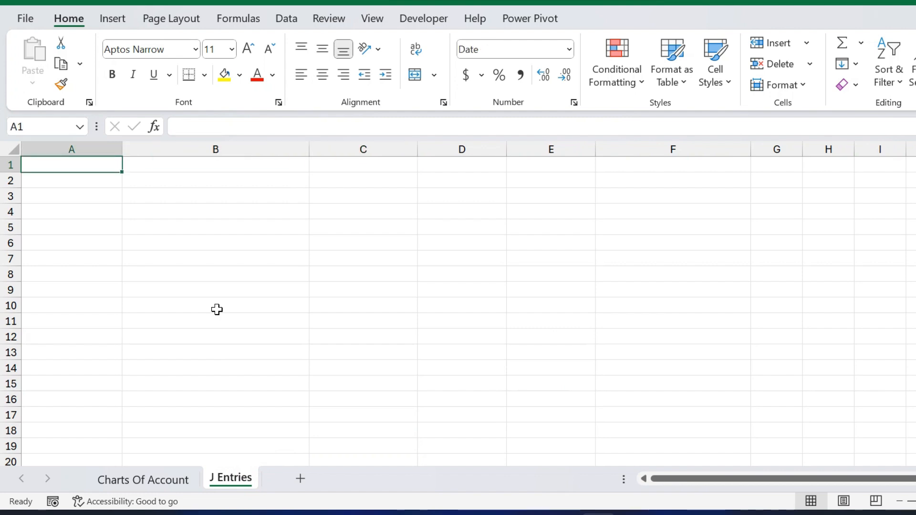
pyautogui.write('Date')
pyautogui.press('Return')
pyautogui.press('Up')
pyautogui.press('Right')
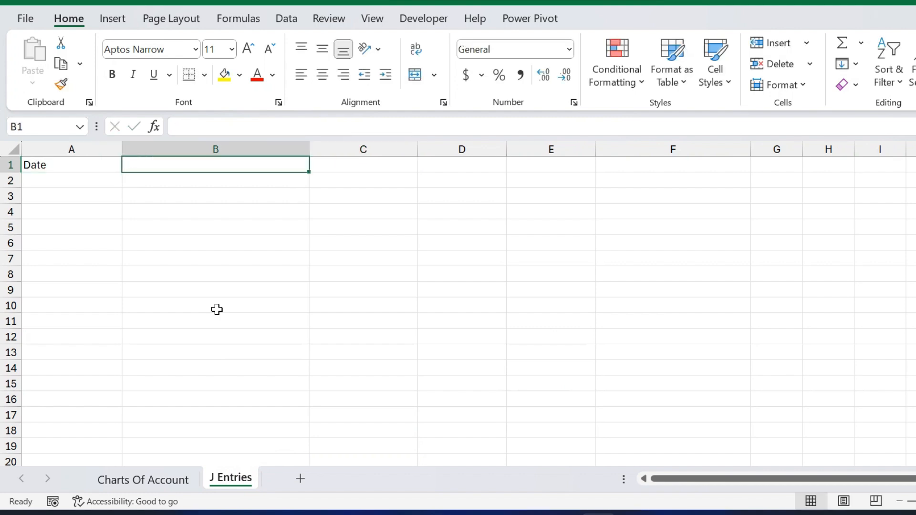
pyautogui.write('Dis')
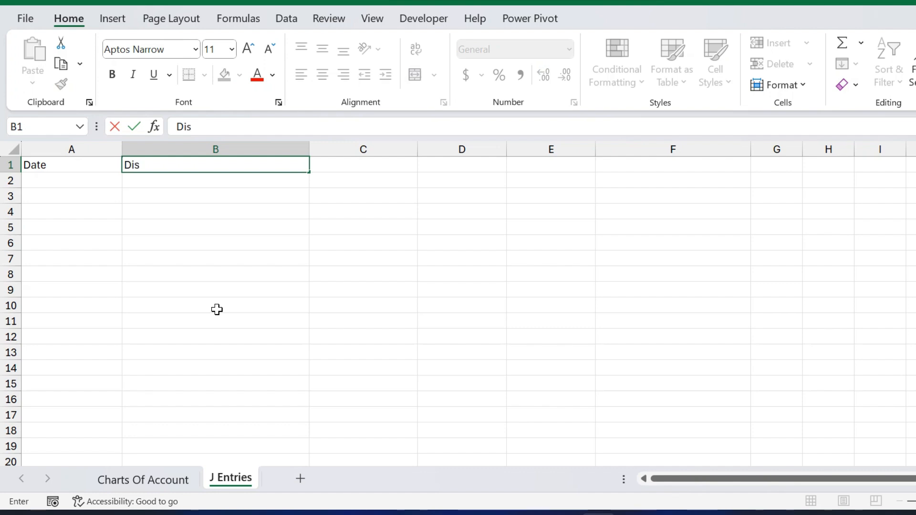
pyautogui.write('cription')
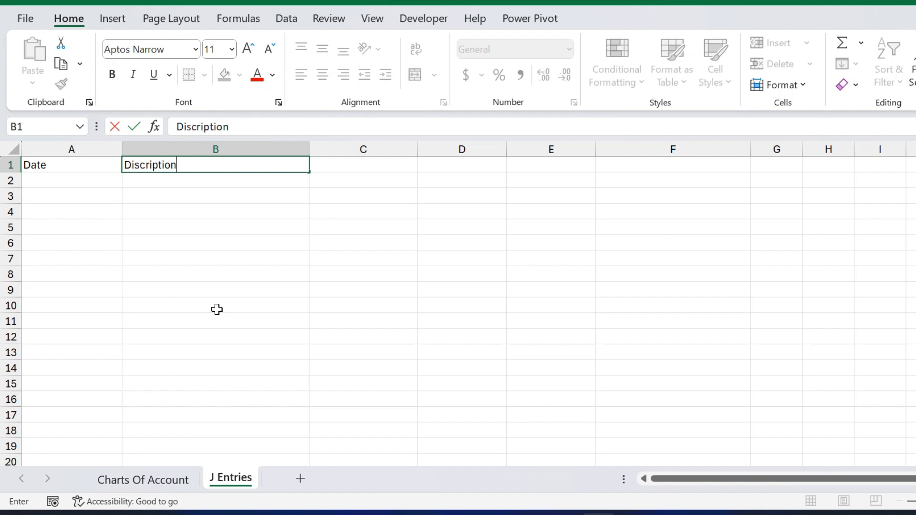
pyautogui.hotkey('ctrl', 'Return')
# Step: Enter the headers "Debit", "Credit" and "Memo" in cells C1, D1 and E1
pyautogui.press('Right')
pyautogui.write('De')
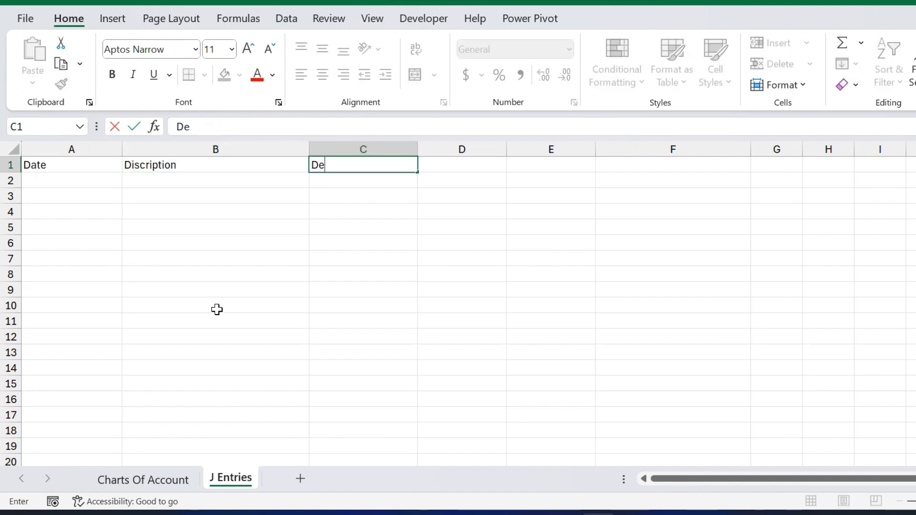
pyautogui.write('bit')
pyautogui.press('Return')
pyautogui.press('Up')
pyautogui.press('Right')
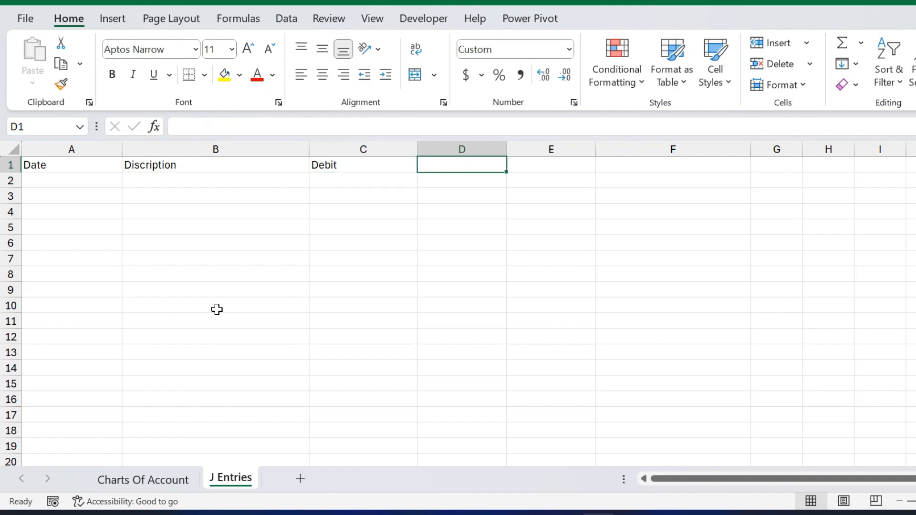
pyautogui.write('Credit')
pyautogui.press('Tab')
pyautogui.write('en')
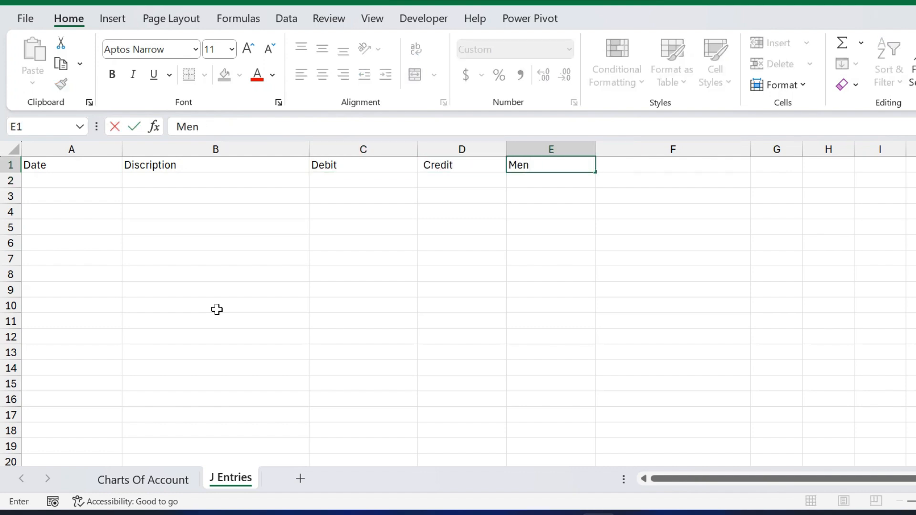
pyautogui.write('o')
pyautogui.press('Return')
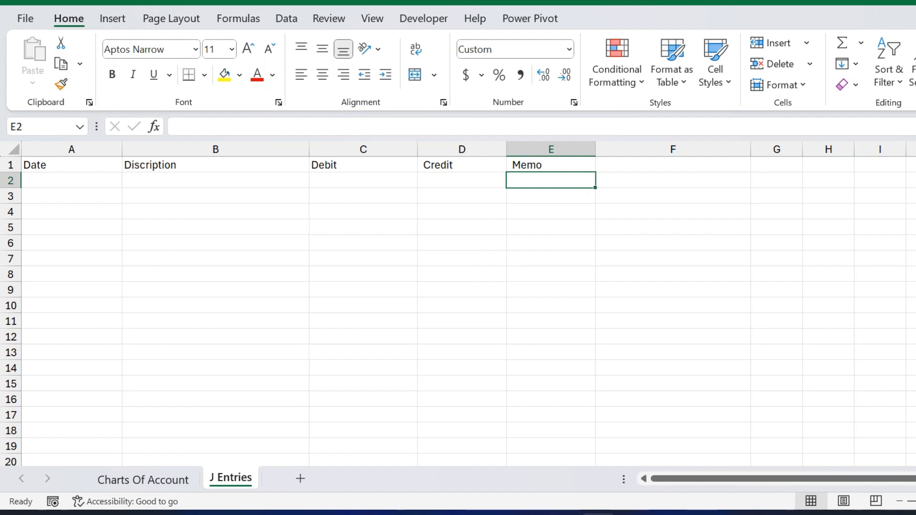
# Step: On the Charts Of Account sheet, add the account "Equity" in cell E15 and fill "Balance Sheet" down into F15
pyautogui.click(151, 486)
pyautogui.click(368, 392)
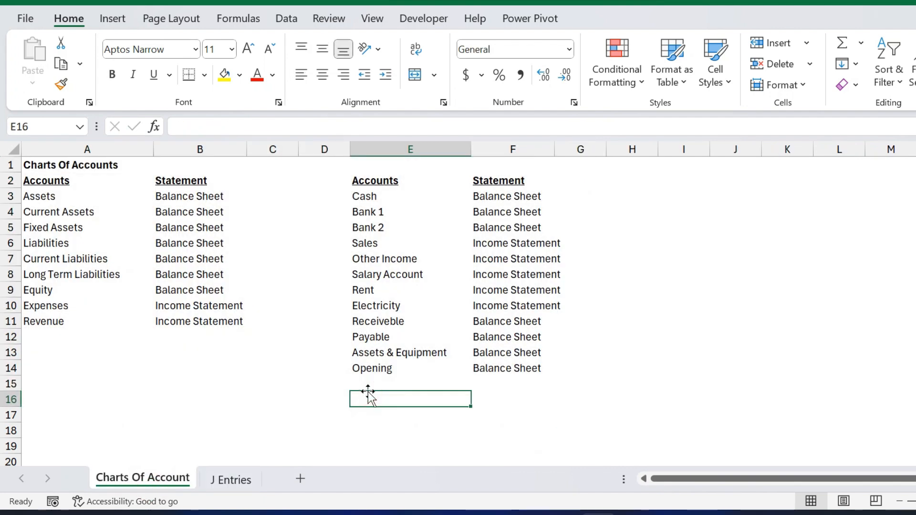
pyautogui.press('Up')
pyautogui.press('Up')
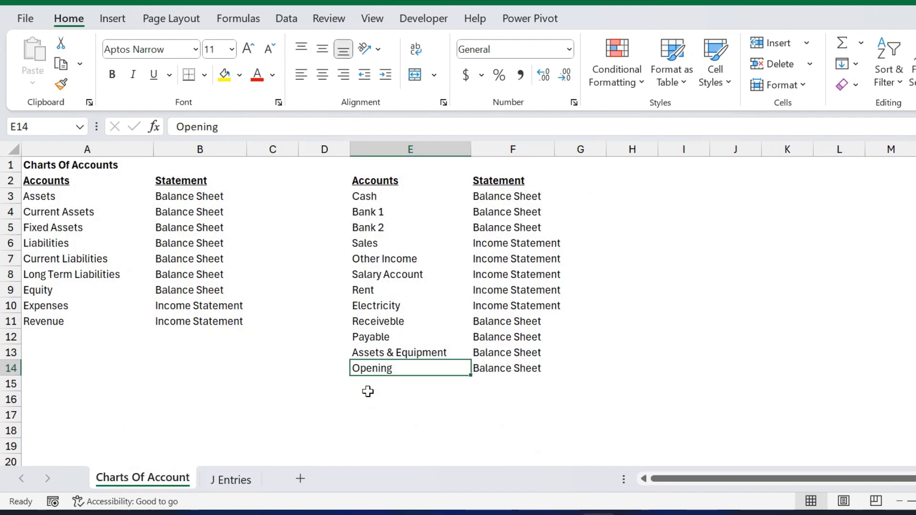
pyautogui.press('Down')
pyautogui.write('Equi')
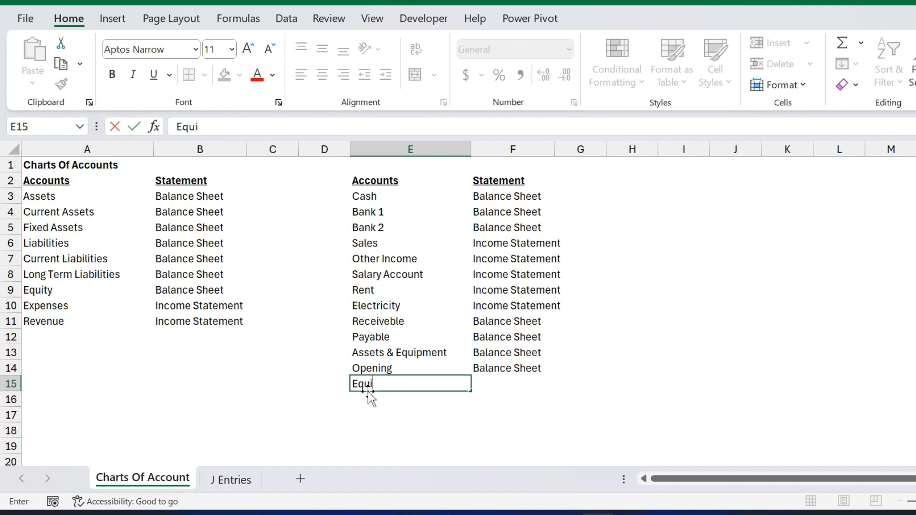
pyautogui.write('ty')
pyautogui.press('Tab')
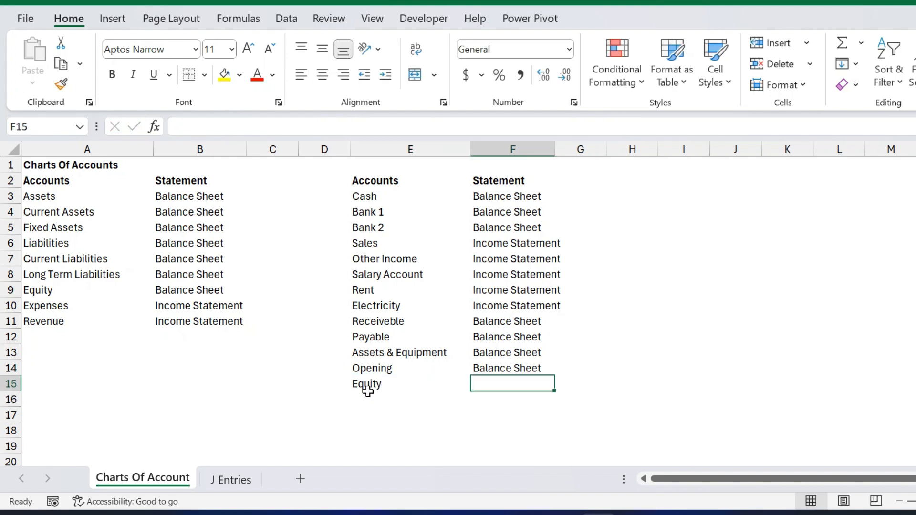
pyautogui.hotkey('ctrl', 'd')
# Step: Extend the account name in cell E15 to "Equity - Capital"
pyautogui.click(367, 390)
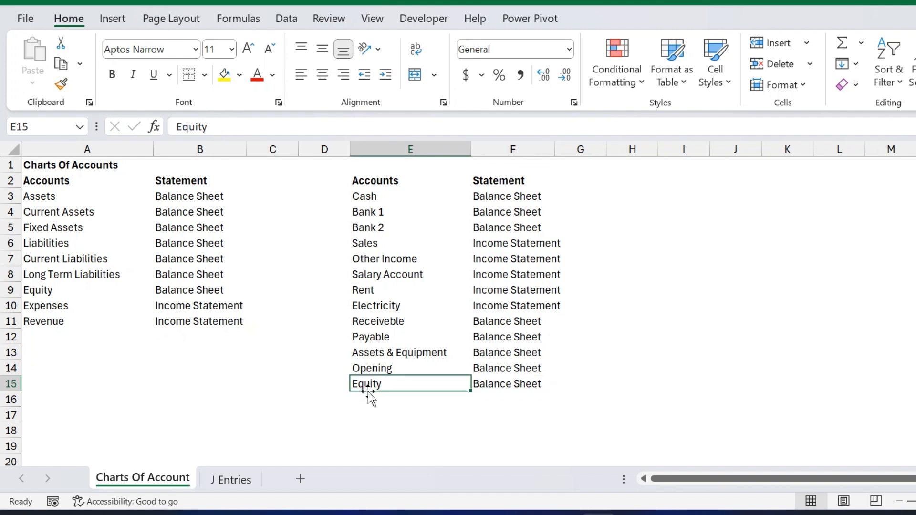
pyautogui.doubleClick(408, 383)
pyautogui.write('- Ca')
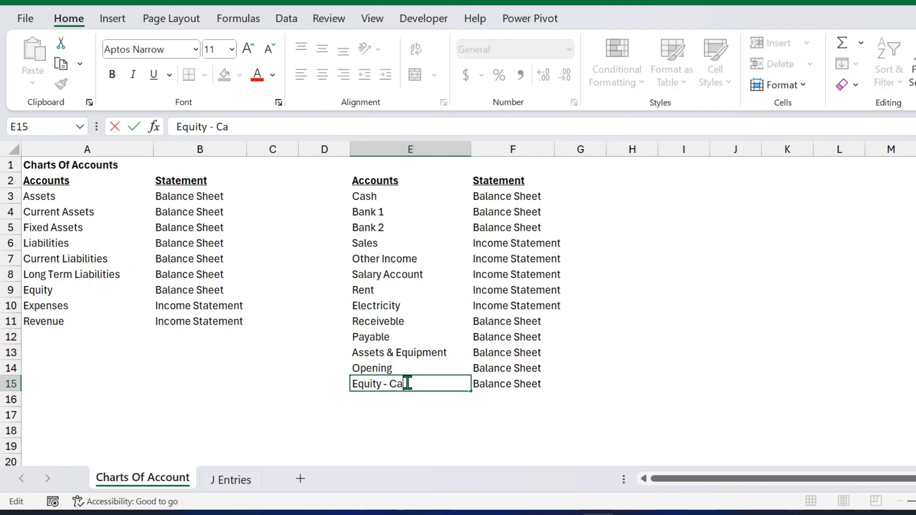
pyautogui.write('pital')
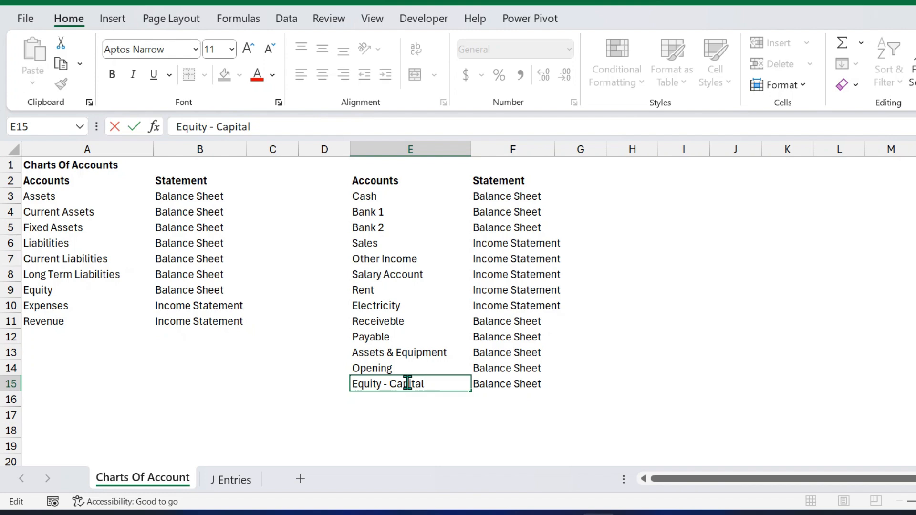
pyautogui.hotkey('ctrl', 'Return')
pyautogui.press('Tab')
# Step: On the J Entries sheet, convert the header range A1:E1 into a table that has headers
pyautogui.click(247, 488)
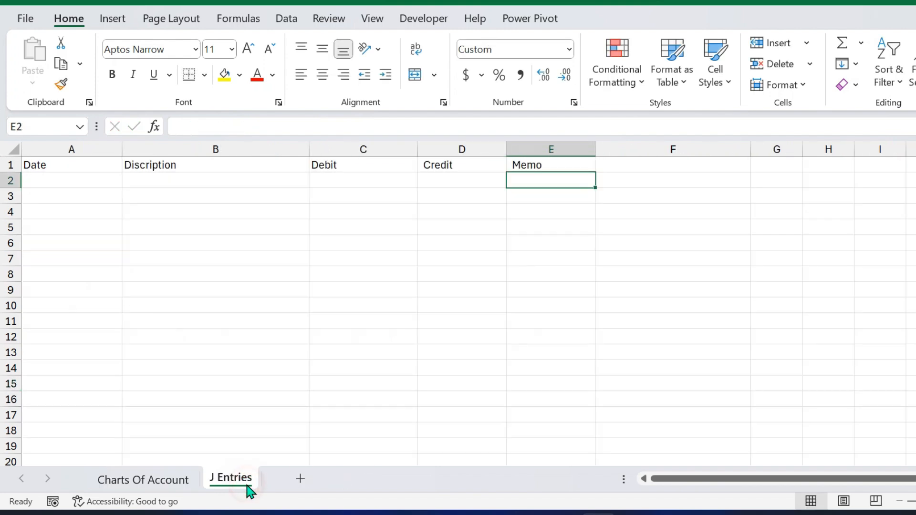
pyautogui.press('Up')
pyautogui.hotkey('shift', 'Left')
pyautogui.hotkey('shift', 'Left')
pyautogui.hotkey('shift', 'Left')
pyautogui.hotkey('shift', 'Left')
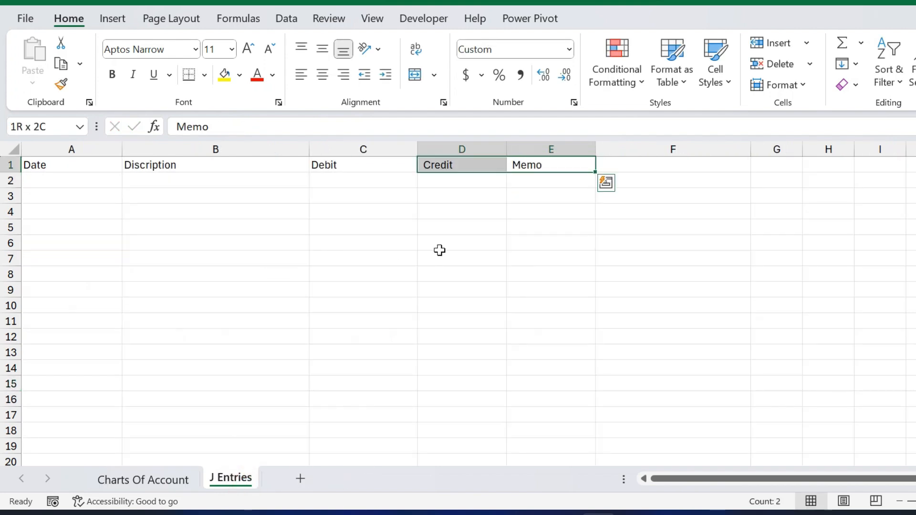
pyautogui.hotkey('ctrl', 't')
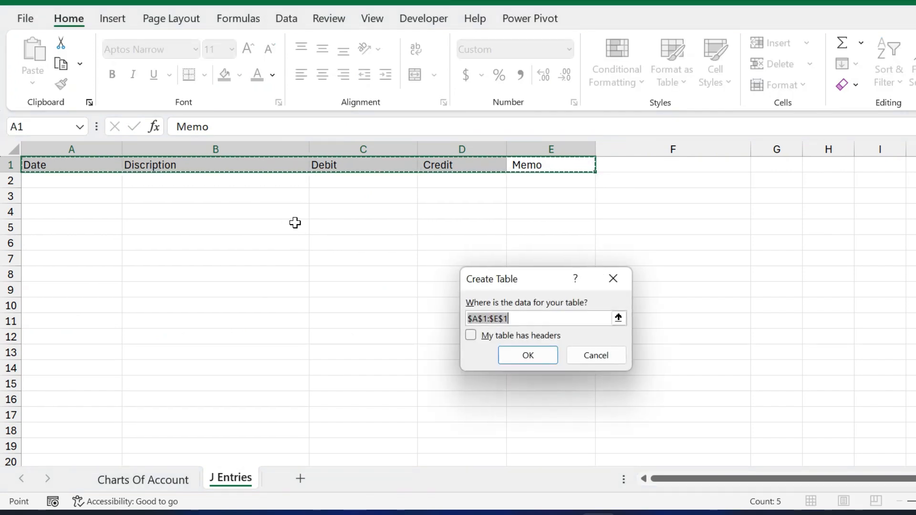
pyautogui.click(468, 337)
pyautogui.click(527, 355)
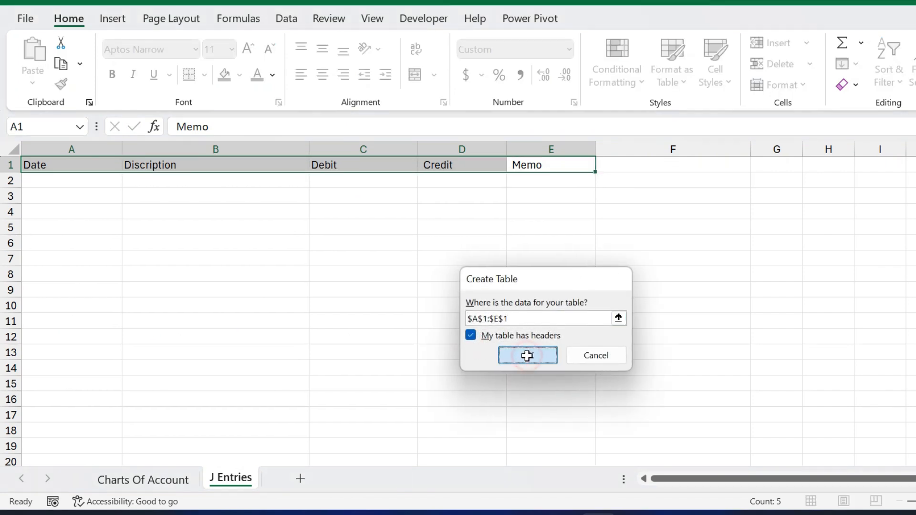
# Step: Apply the green medium table style with grey banded rows to the journal entries table
pyautogui.click(912, 79)
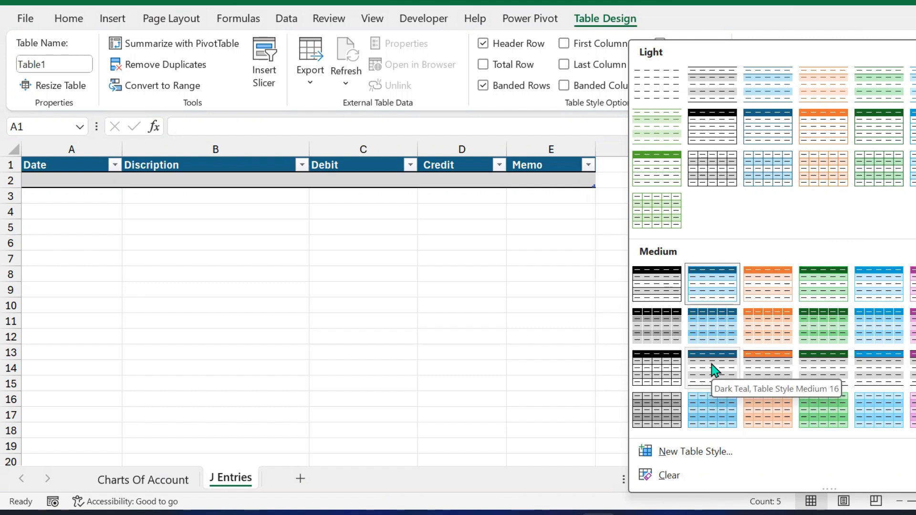
pyautogui.click(826, 365)
pyautogui.click(523, 276)
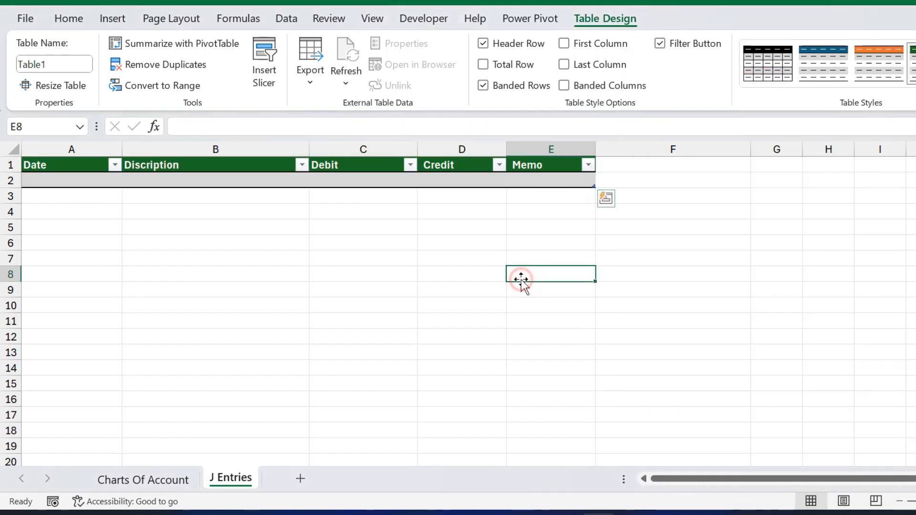
pyautogui.click(257, 236)
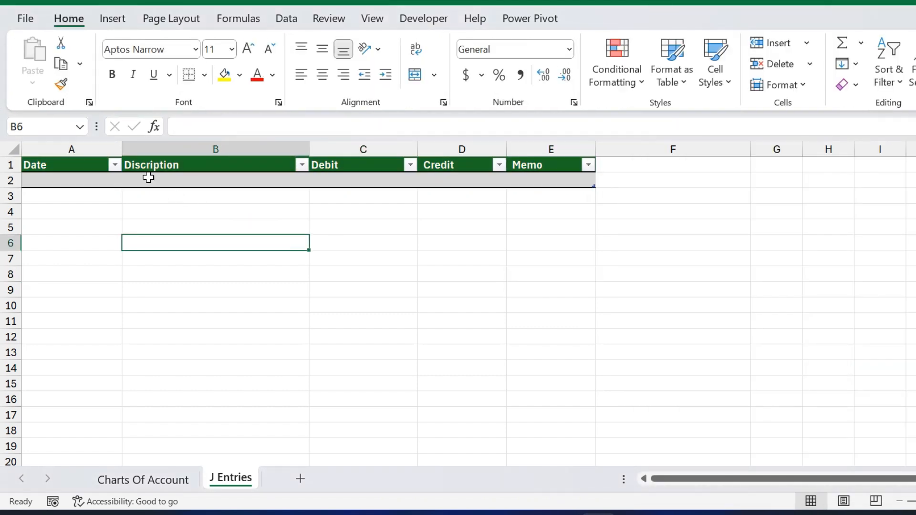
# Step: Center the header texts in cells A1 to E1 of the journal entries table
pyautogui.click(62, 167)
pyautogui.hotkey('shift', 'Right')
pyautogui.hotkey('shift', 'Right')
pyautogui.hotkey('shift', 'Right')
pyautogui.hotkey('shift', 'Right')
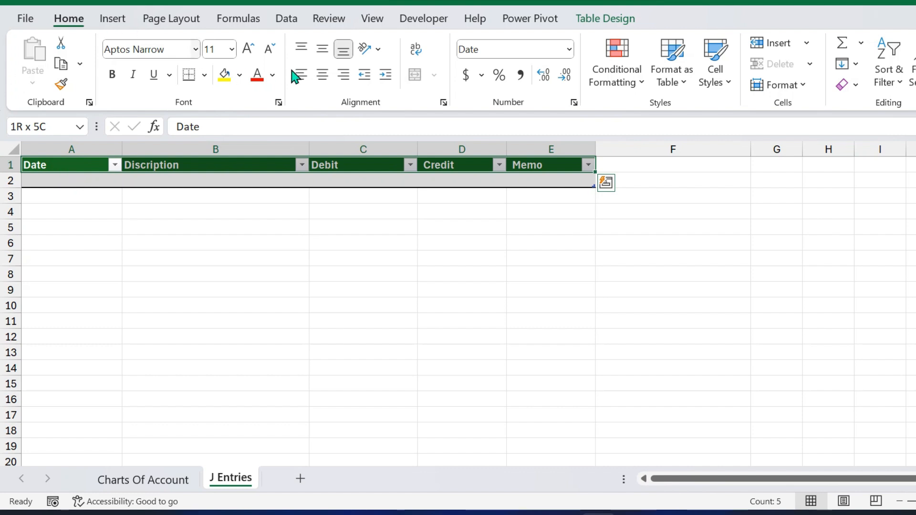
pyautogui.click(320, 75)
pyautogui.click(403, 214)
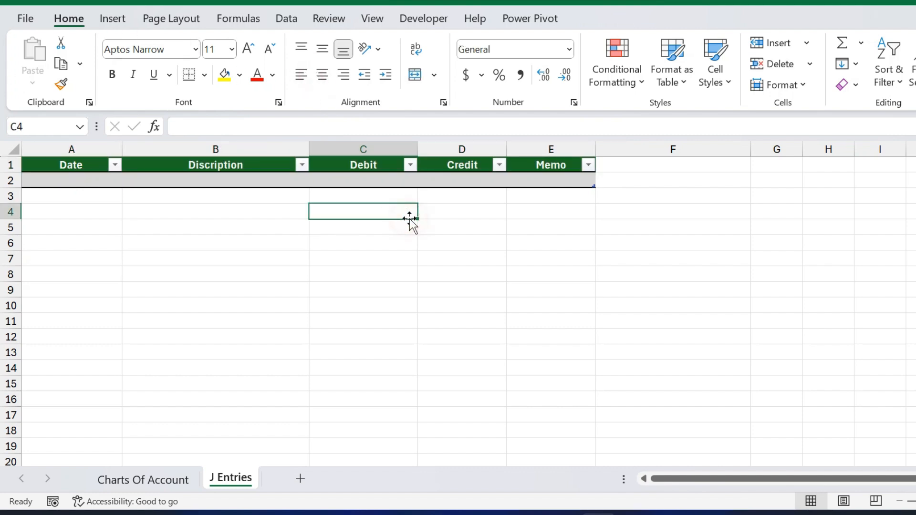
# Step: Widen the Debit and Credit columns to an equal width and make the Memo column much wider
pyautogui.moveTo(371, 147); pyautogui.dragTo(535, 162)
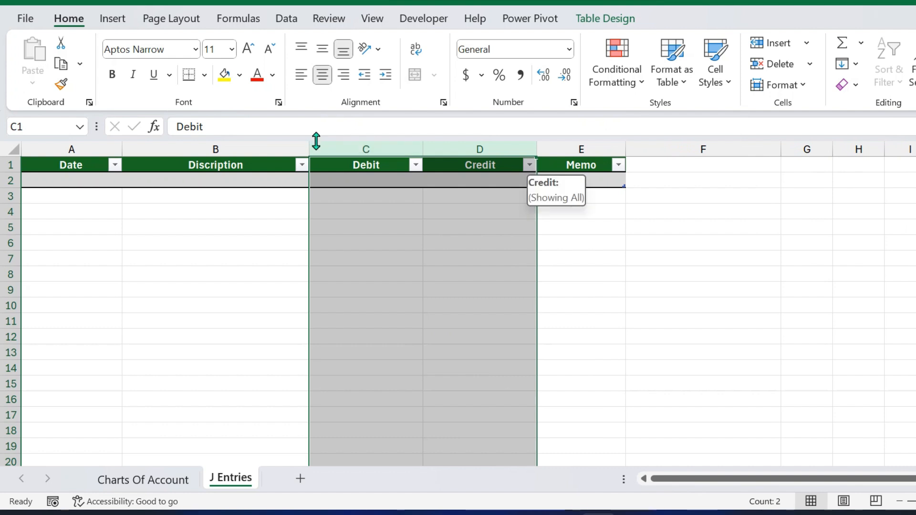
pyautogui.moveTo(626, 148); pyautogui.dragTo(773, 170)
pyautogui.click(691, 242)
pyautogui.press('Left')
pyautogui.press('Left')
pyautogui.press('Left')
pyautogui.press('Left')
pyautogui.press('Up')
pyautogui.press('Up')
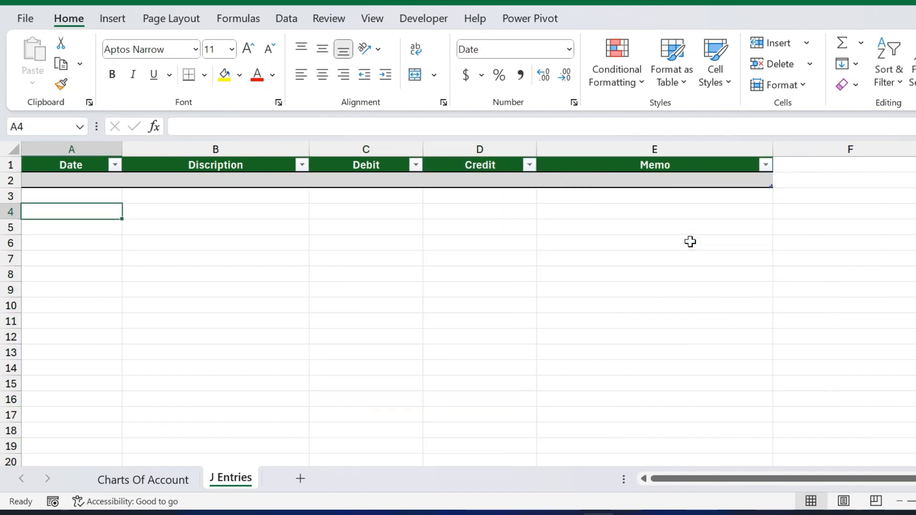
# Step: Change the journal entries table to the dark teal medium style with light blue banded rows
pyautogui.click(621, 174)
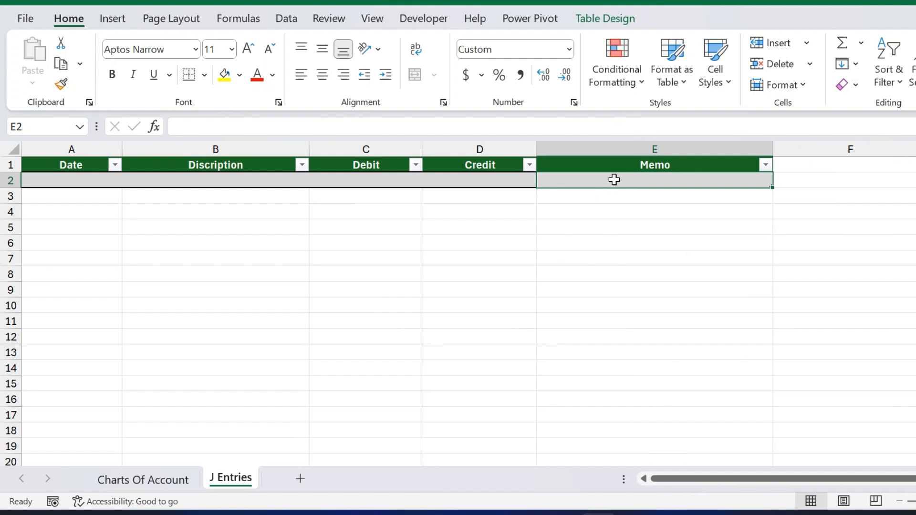
pyautogui.click(620, 21)
pyautogui.click(909, 95)
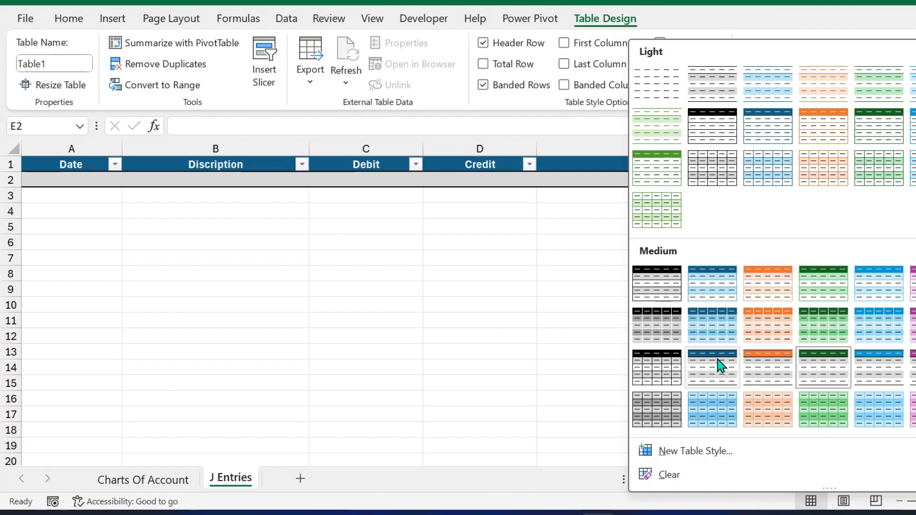
pyautogui.click(719, 286)
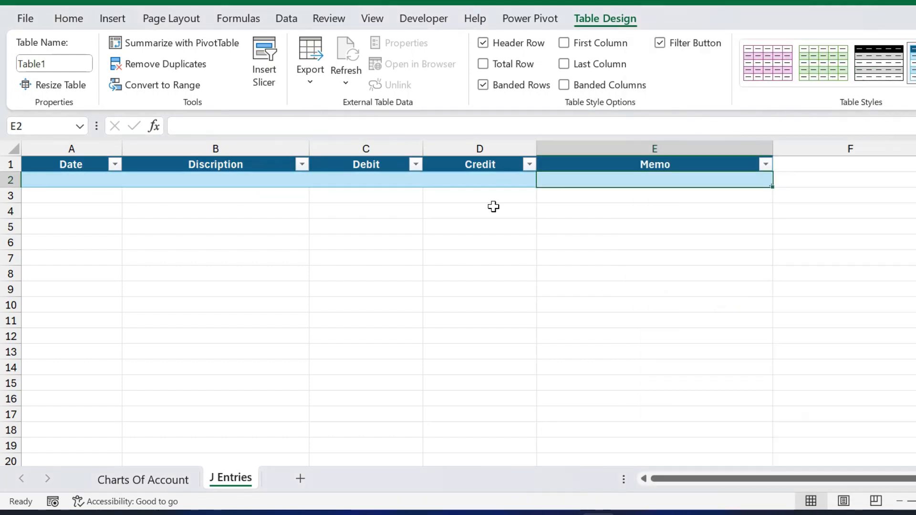
pyautogui.click(494, 206)
pyautogui.press('Up')
pyautogui.press('Right')
pyautogui.press('Left')
pyautogui.press('Up')
pyautogui.press('Home')
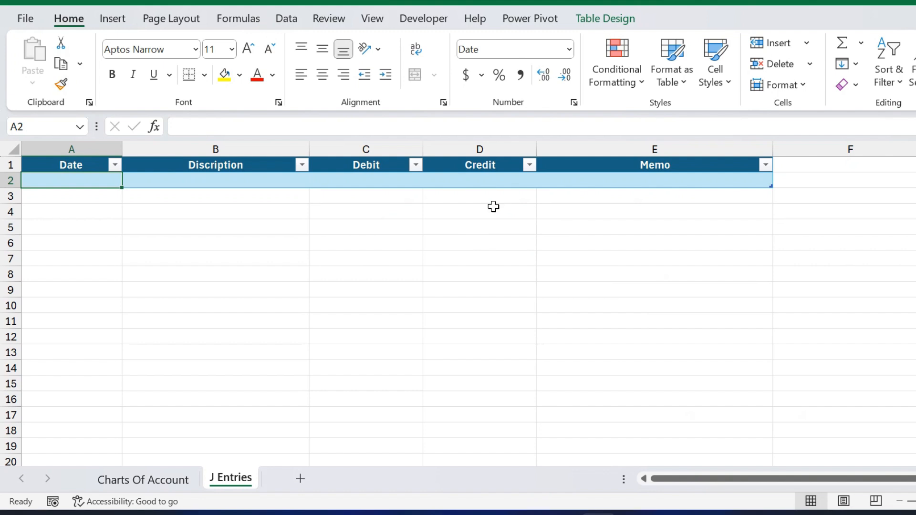
pyautogui.press('Down')
pyautogui.press('Down')
pyautogui.press('Down')
pyautogui.press('Down')
pyautogui.press('Down')
pyautogui.press('Down')
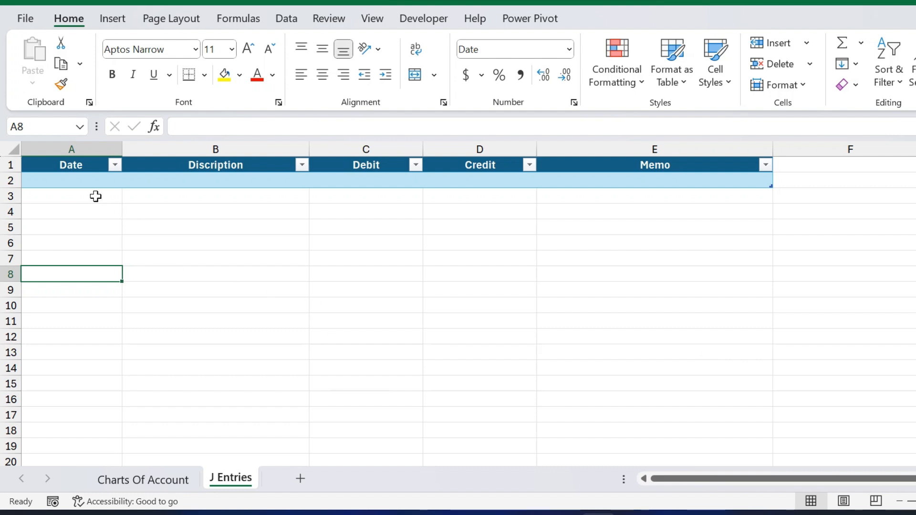
# Step: Enter 2/1/2025 as the date of the first journal entry in cell A2
pyautogui.click(82, 183)
pyautogui.write('2/7/2025')
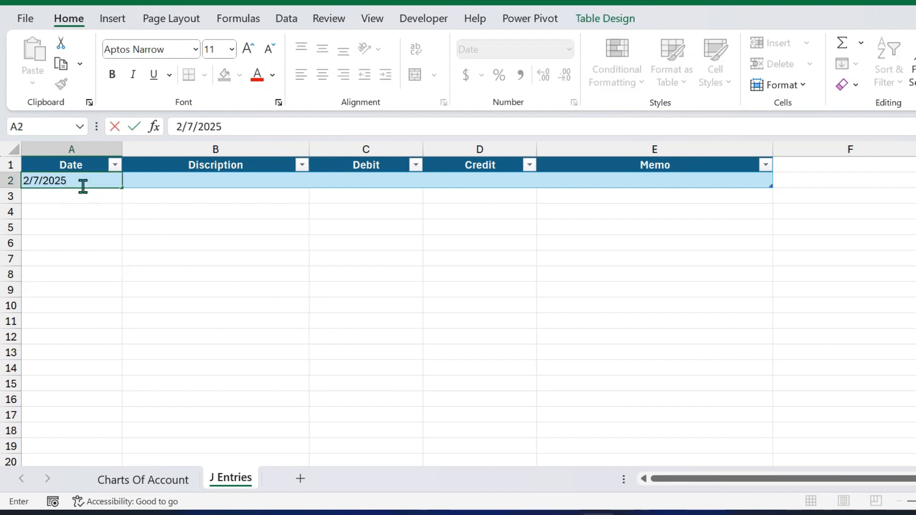
pyautogui.hotkey('ctrl', 'Return')
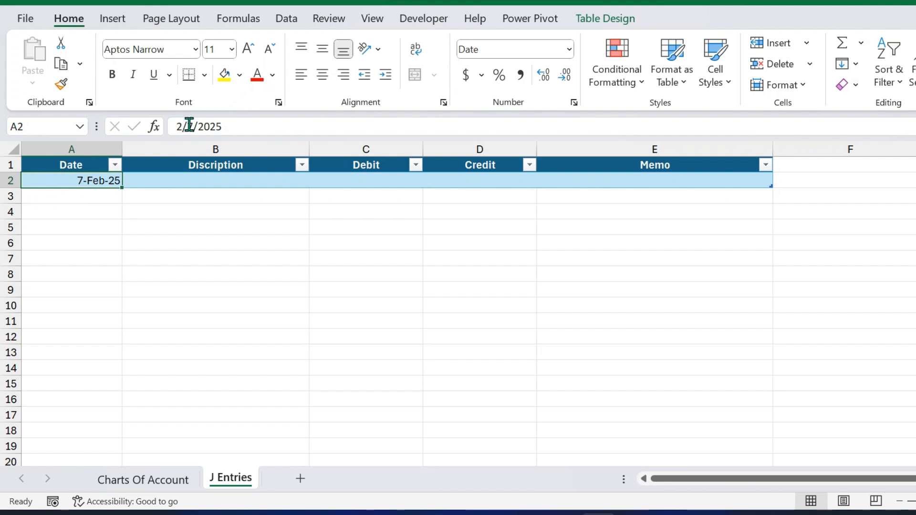
pyautogui.click(190, 125)
pyautogui.press('BackSpace')
pyautogui.write('1')
pyautogui.press('Return')
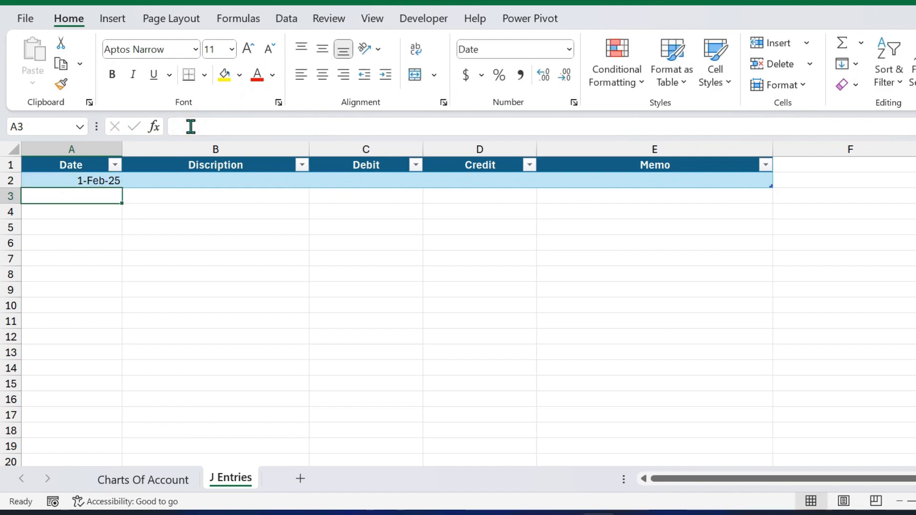
# Step: Enter "Investing Capital" as the first journal entry's description in cell B2
pyautogui.press('Up')
pyautogui.press('Right')
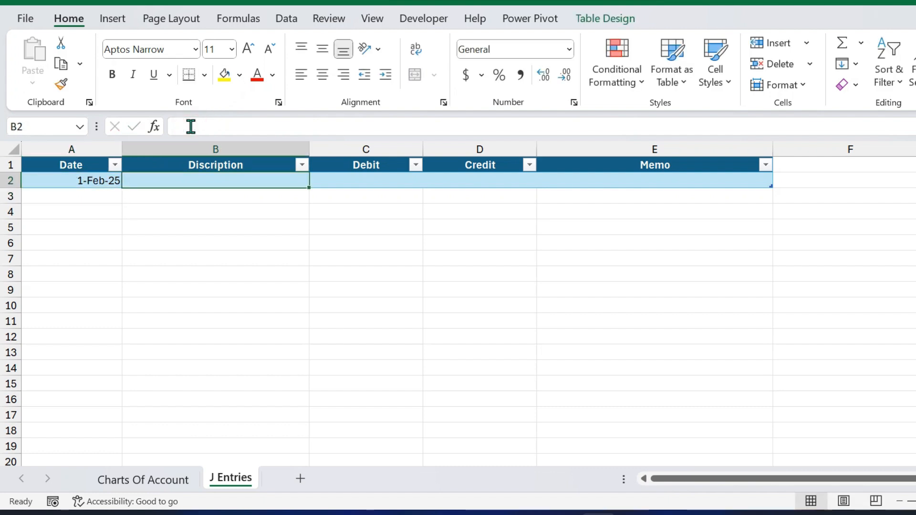
pyautogui.press('Down')
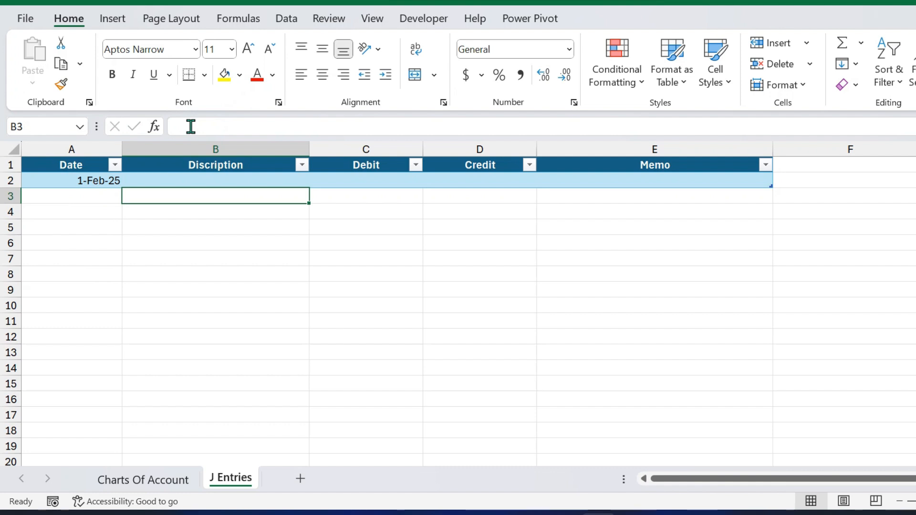
pyautogui.press('Up')
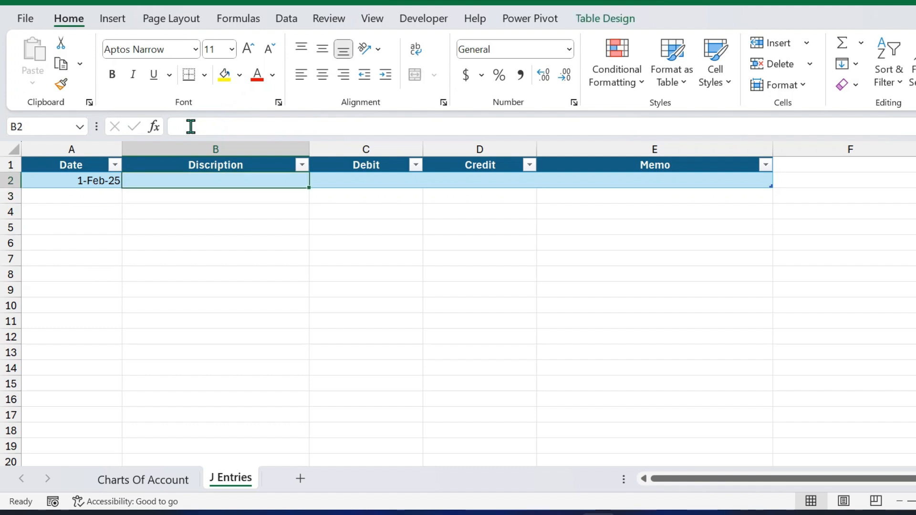
pyautogui.write('Investing Capital')
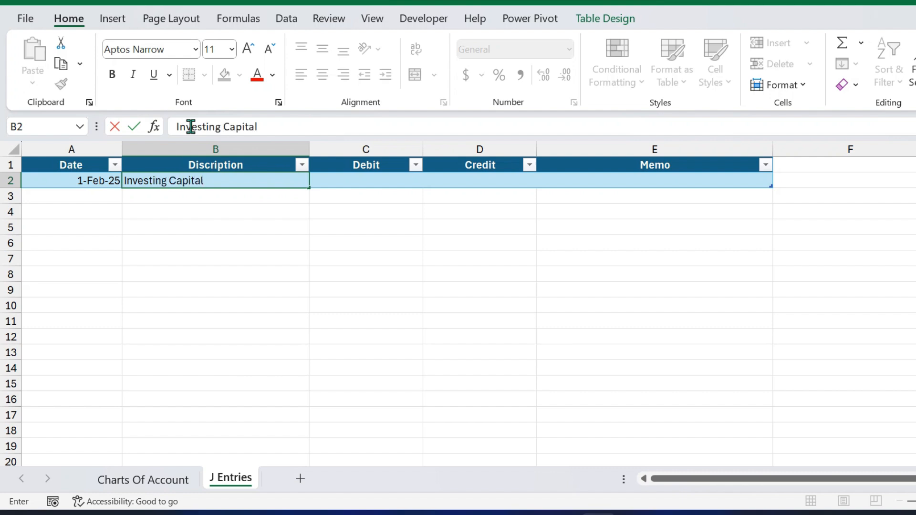
pyautogui.press('Tab')
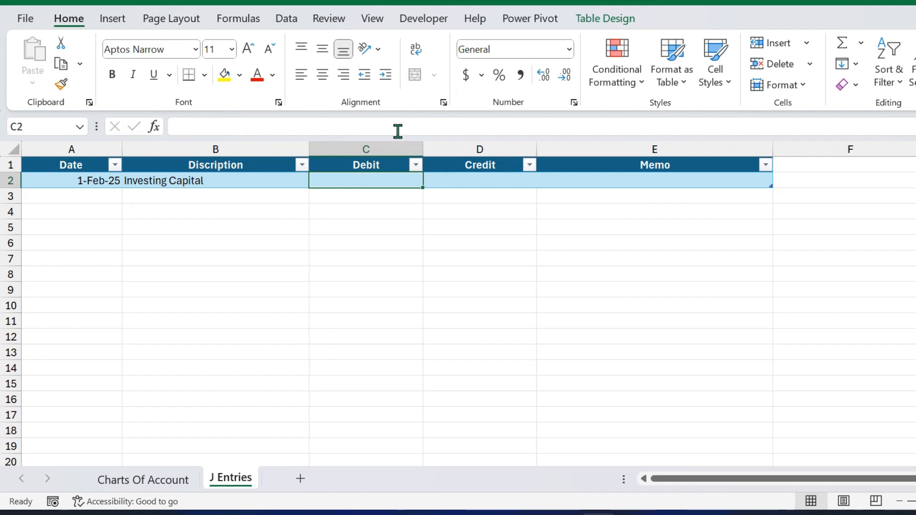
# Step: Insert a column before Debit with the header "Accounts" and narrow it to slightly wider than the Debit column
pyautogui.click(350, 143)
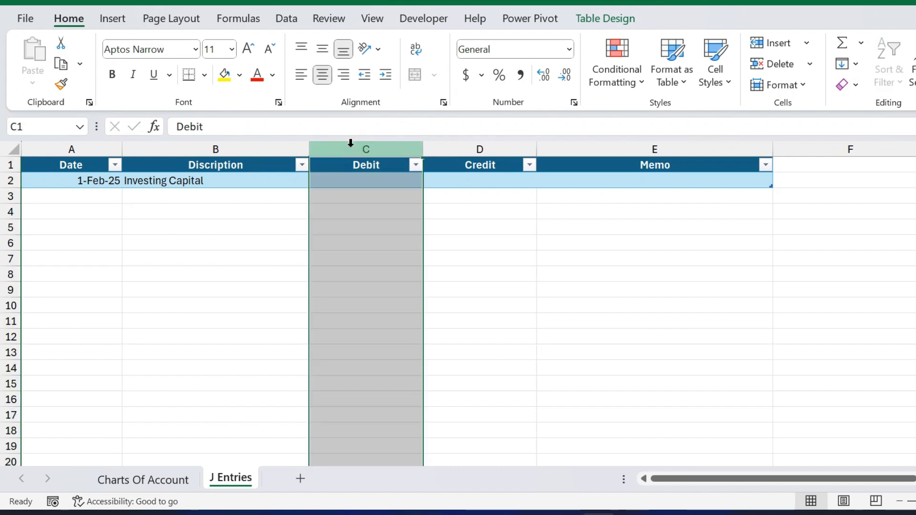
pyautogui.hotkey('ctrl', '+')
pyautogui.write('Ax')
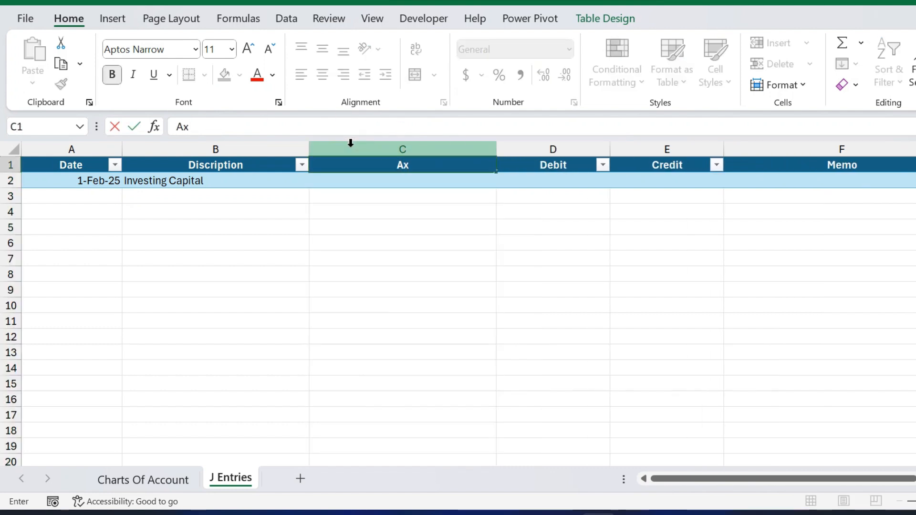
pyautogui.write('counts')
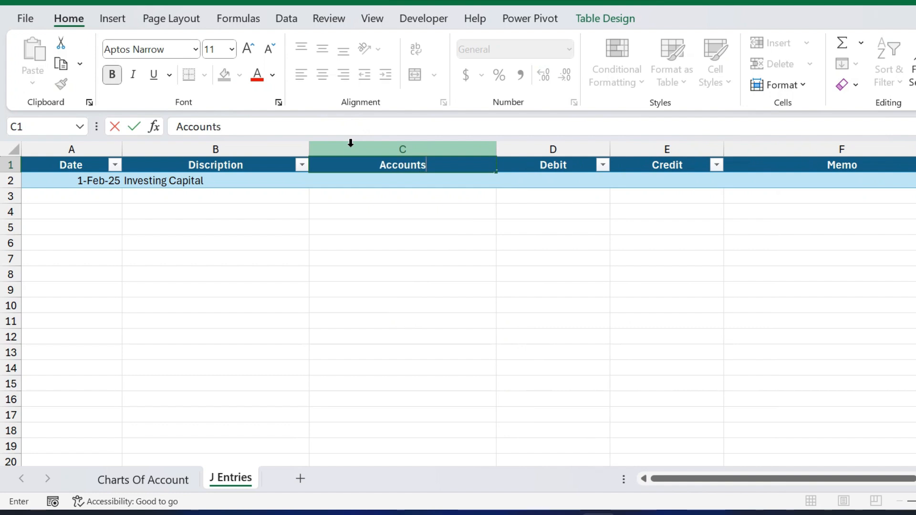
pyautogui.press('Return')
pyautogui.moveTo(497, 148); pyautogui.dragTo(431, 148)
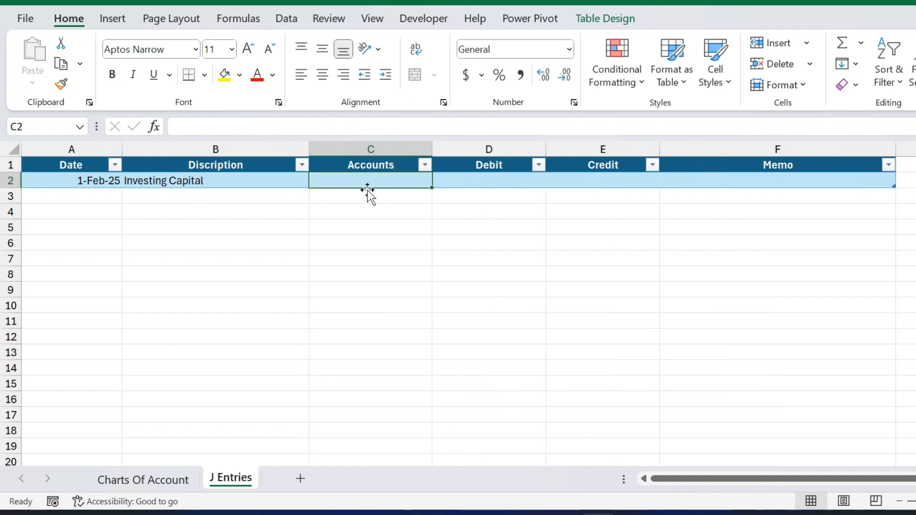
# Step: Apply list data validation to the whole Accounts column, using column E of the Charts Of Account sheet as the source
pyautogui.click(373, 152)
pyautogui.click(286, 21)
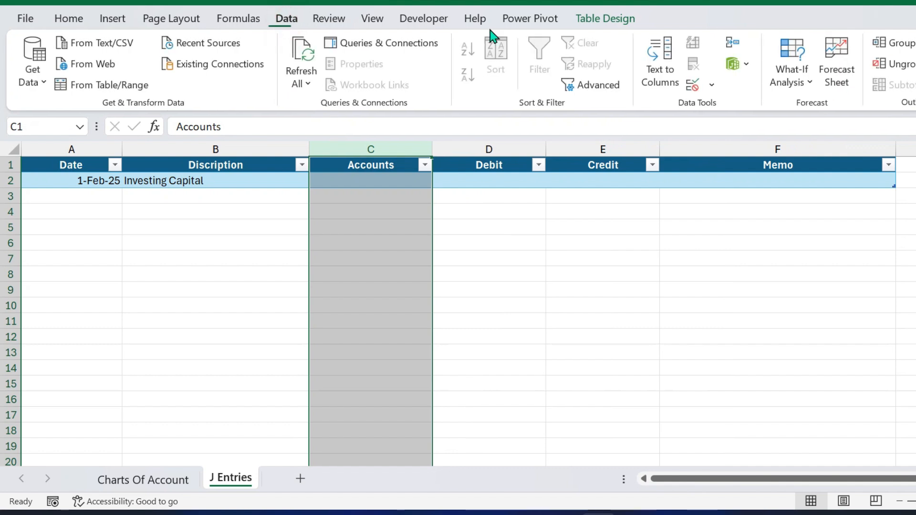
pyautogui.click(692, 85)
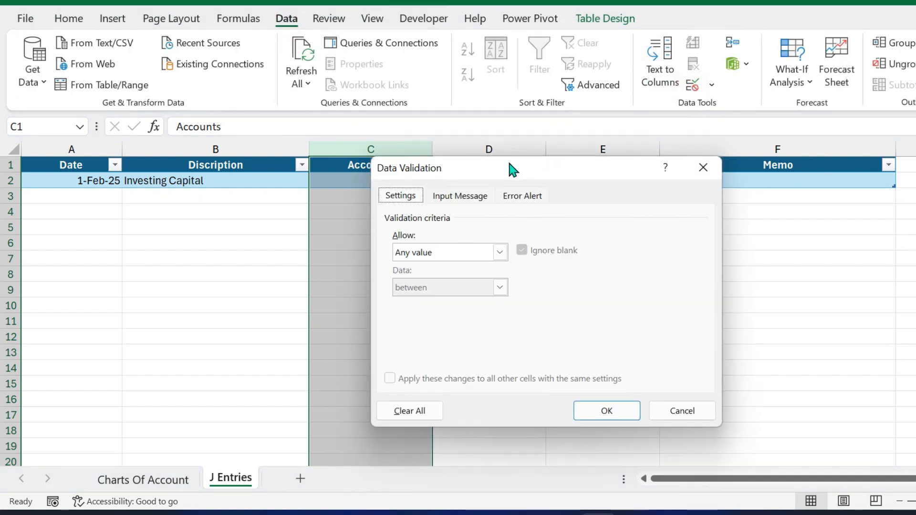
pyautogui.moveTo(636, 119); pyautogui.dragTo(644, 115)
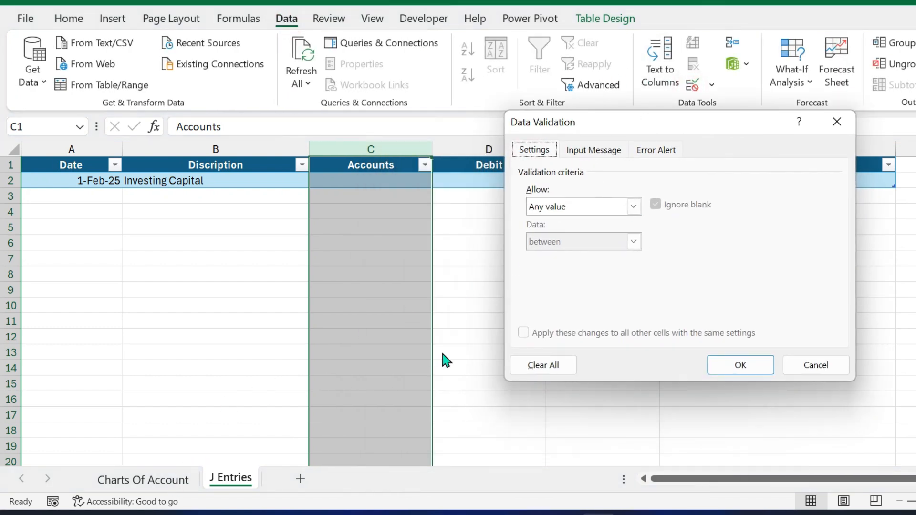
pyautogui.click(622, 209)
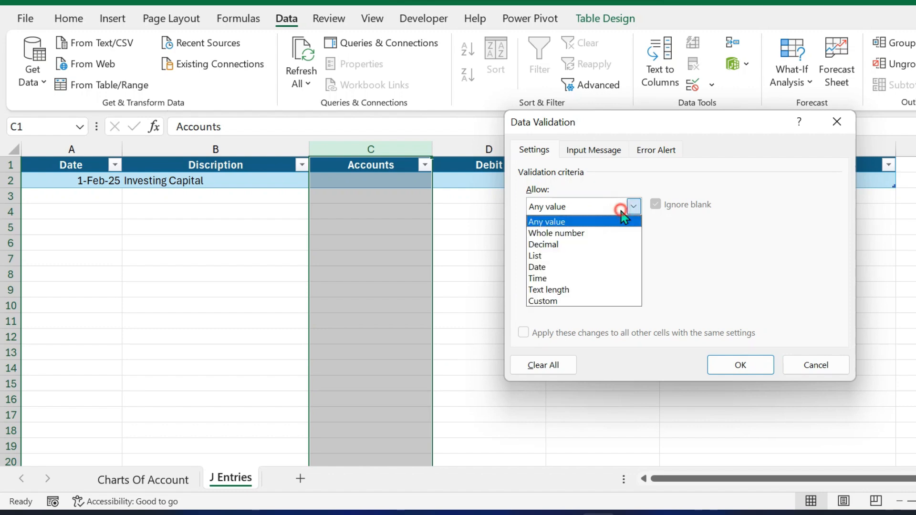
pyautogui.click(553, 258)
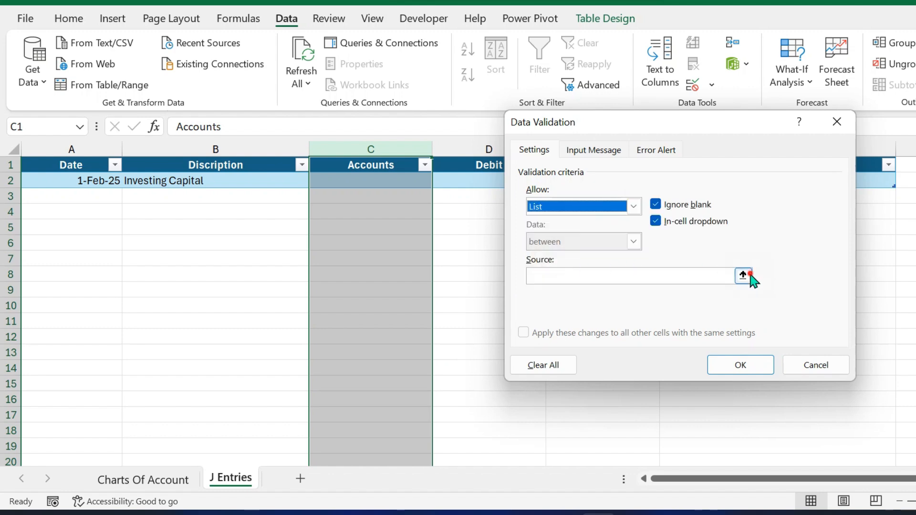
pyautogui.click(746, 275)
pyautogui.click(173, 477)
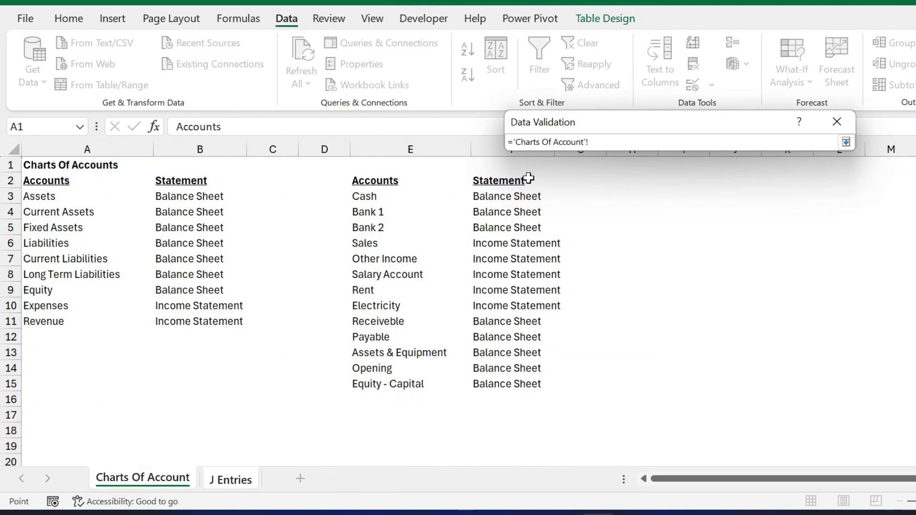
pyautogui.click(382, 145)
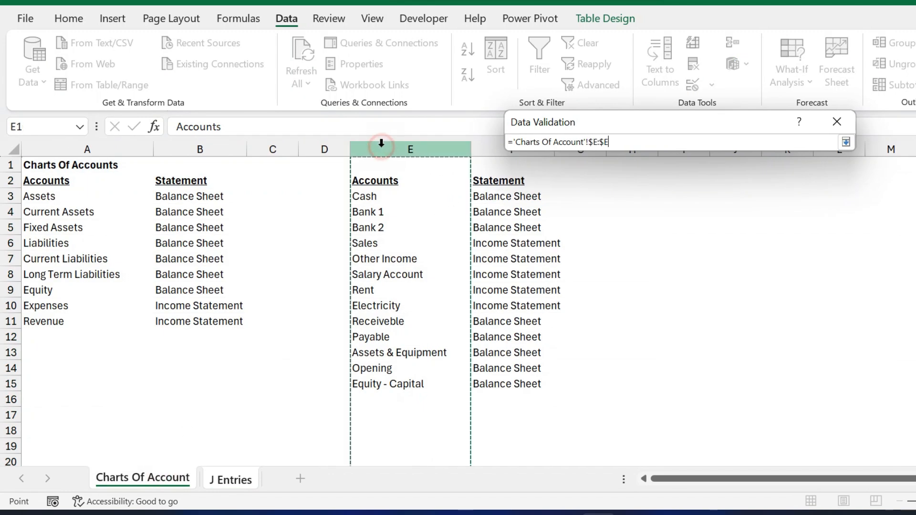
pyautogui.click(846, 141)
pyautogui.click(741, 365)
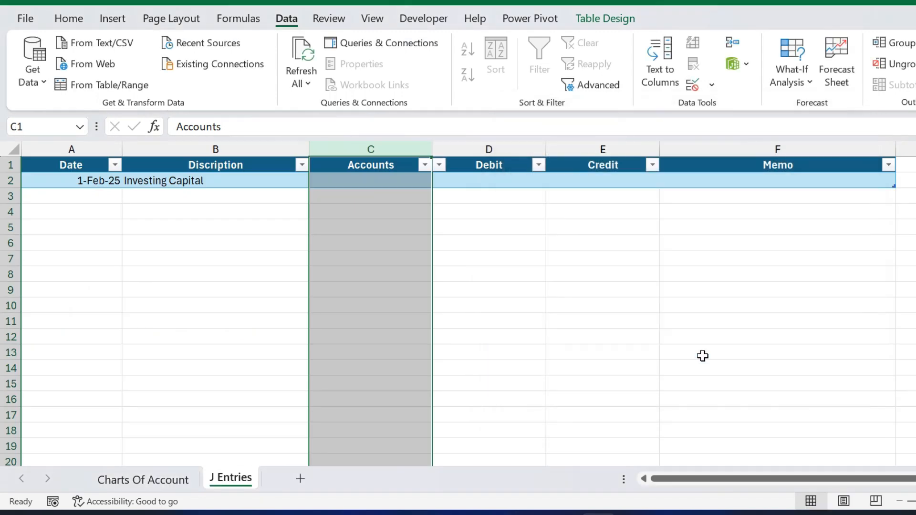
# Step: Try out the account list in cell C2 by choosing Bank 2 and the Accounts item
pyautogui.click(393, 246)
pyautogui.click(447, 164)
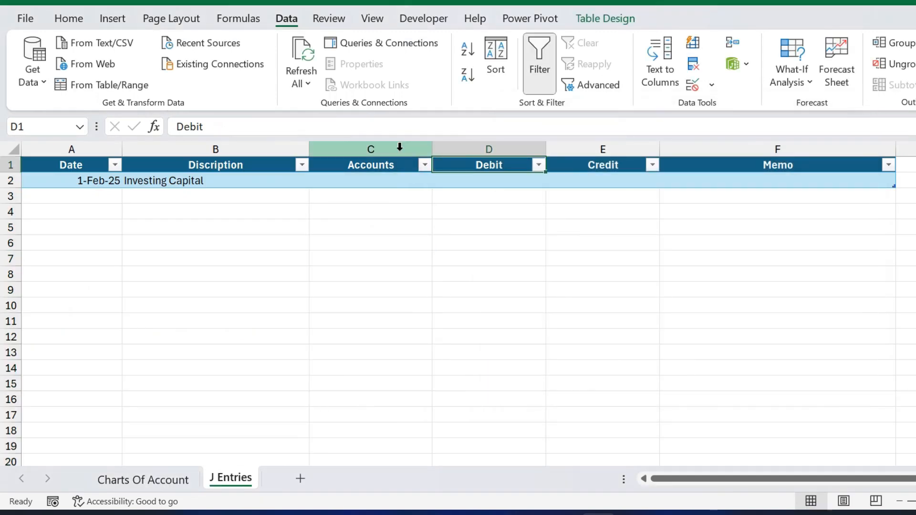
pyautogui.click(399, 147)
pyautogui.click(459, 193)
pyautogui.click(379, 192)
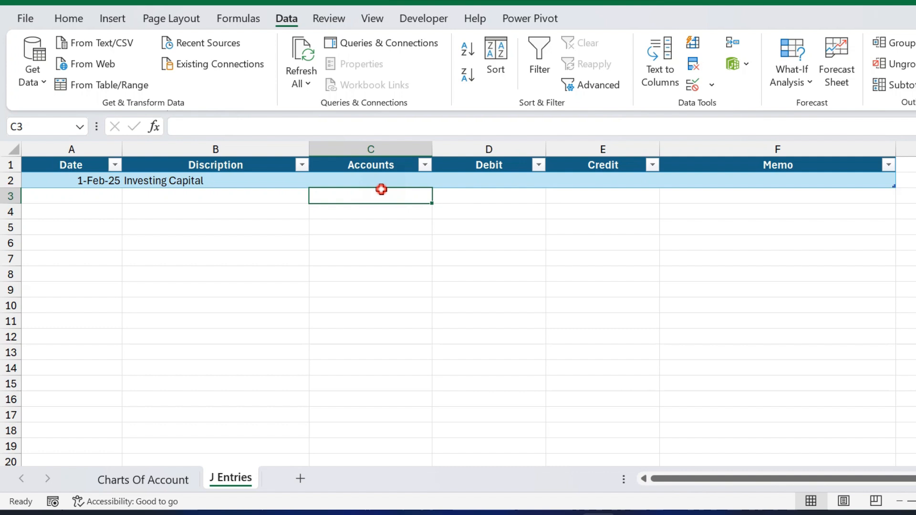
pyautogui.click(415, 177)
pyautogui.click(439, 181)
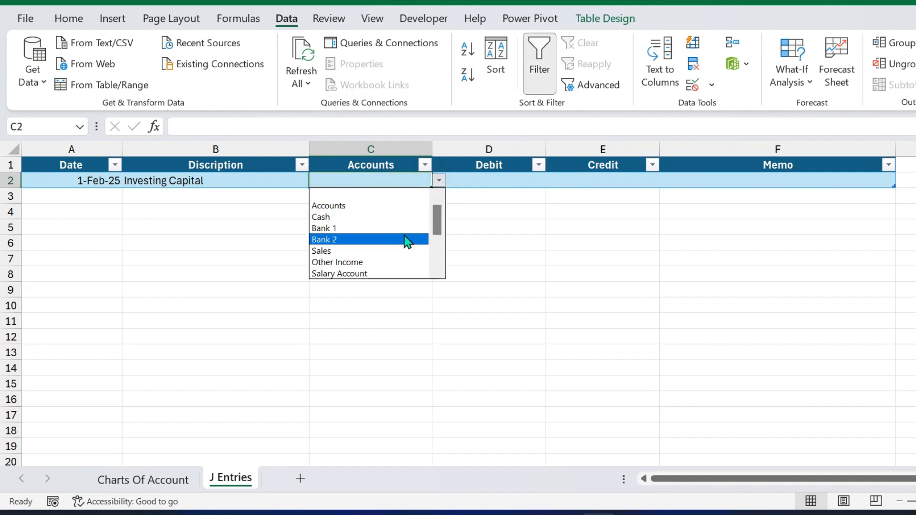
pyautogui.click(407, 239)
pyautogui.click(439, 182)
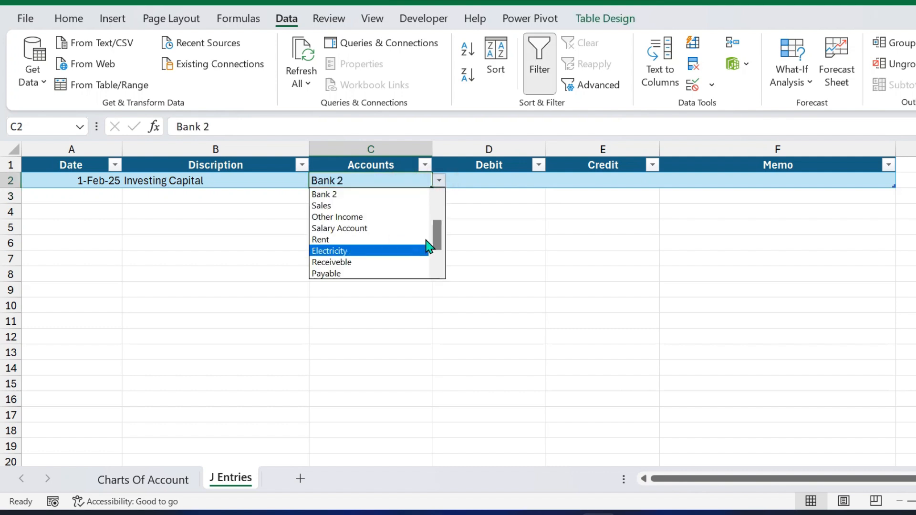
pyautogui.moveTo(439, 238); pyautogui.dragTo(437, 198)
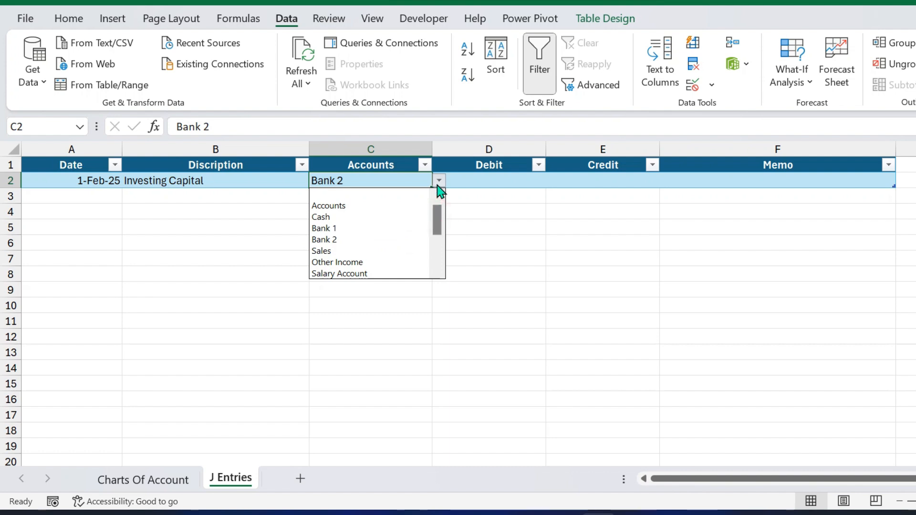
pyautogui.click(355, 206)
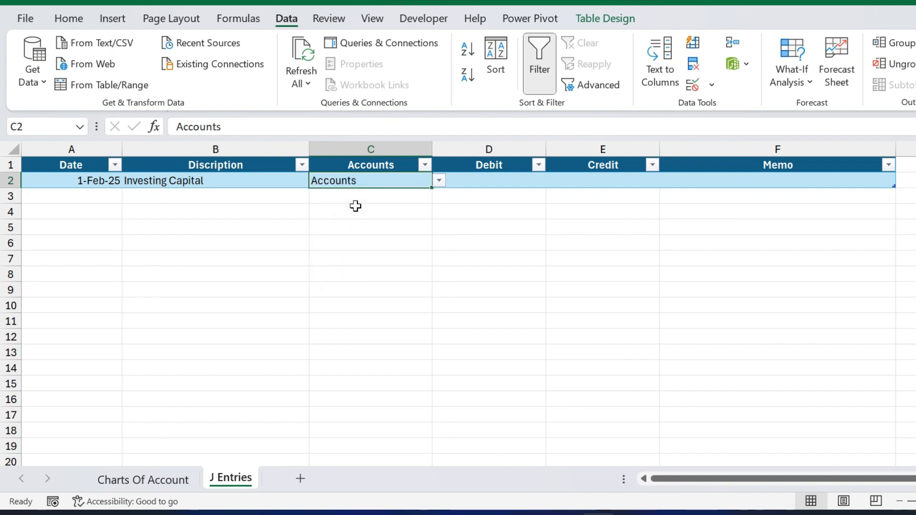
# Step: Choose Cash as the first entry's account in cell C2 and enter 1000000 as its debit amount in D2
pyautogui.click(438, 182)
pyautogui.click(373, 205)
pyautogui.press('Tab')
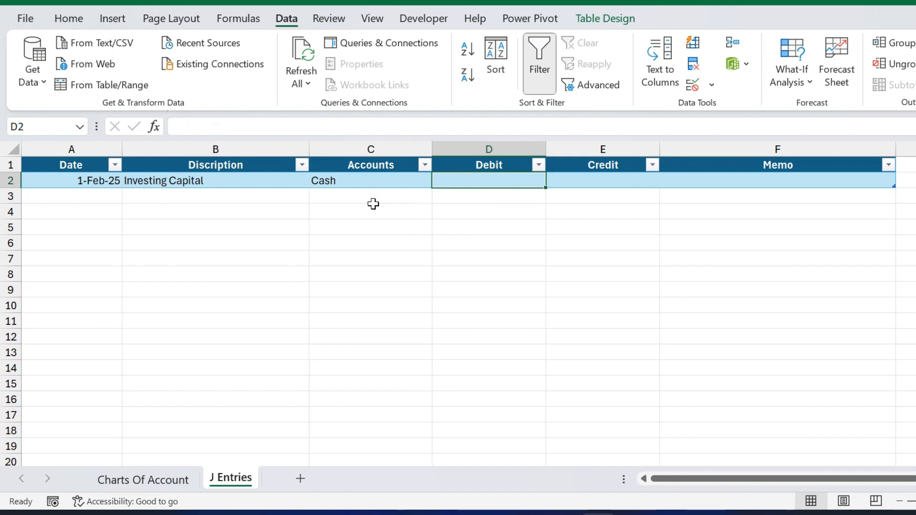
pyautogui.write('100')
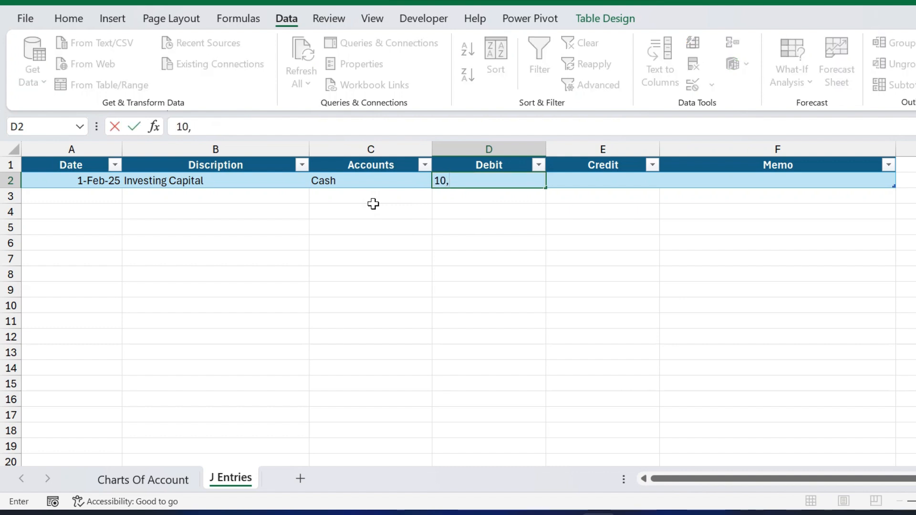
pyautogui.write('0000')
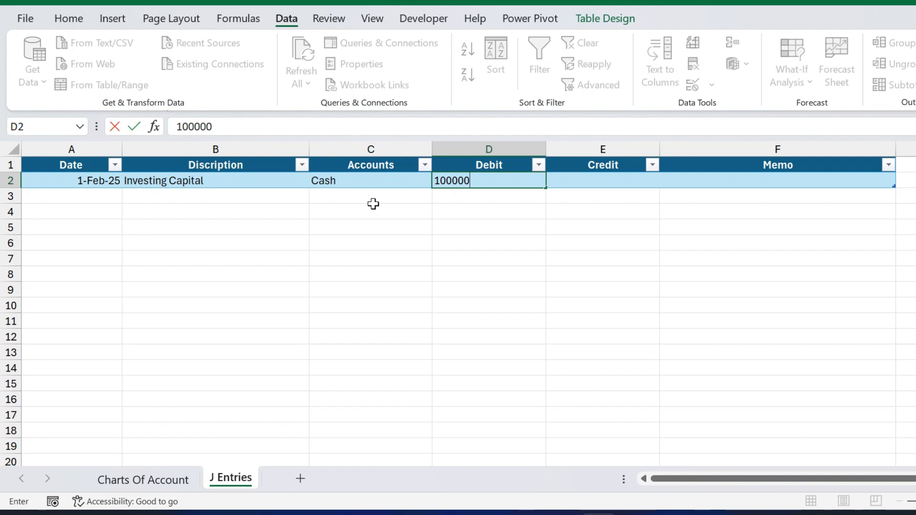
pyautogui.press('Return')
pyautogui.press('Up')
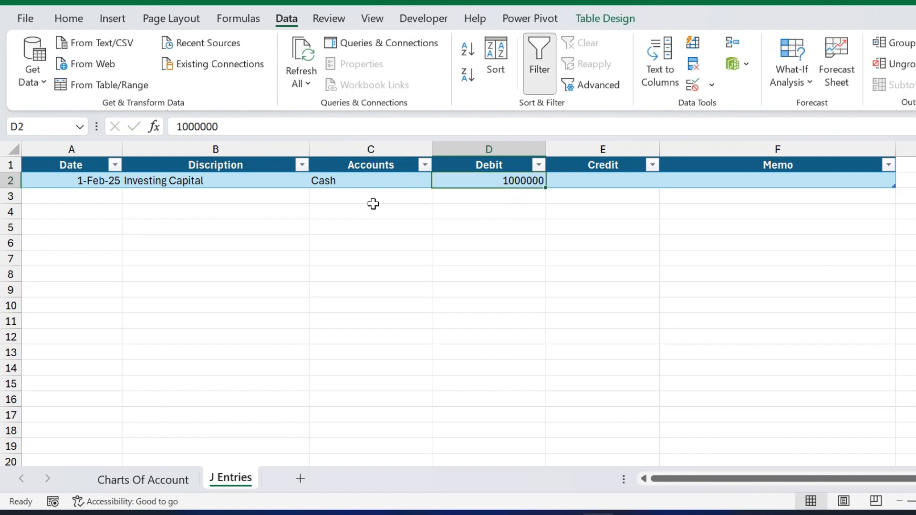
# Step: Format the Debit and Credit columns with the comma number style and no decimal places
pyautogui.click(80, 27)
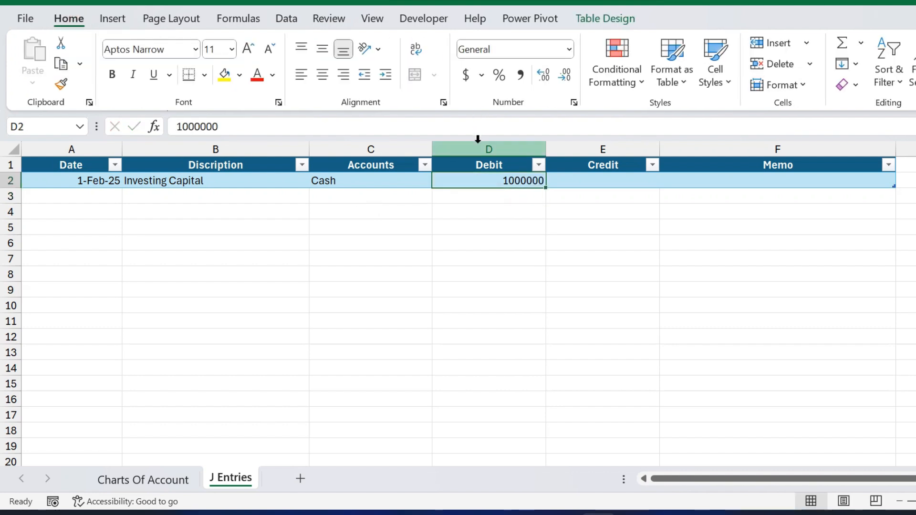
pyautogui.moveTo(477, 148); pyautogui.dragTo(568, 146)
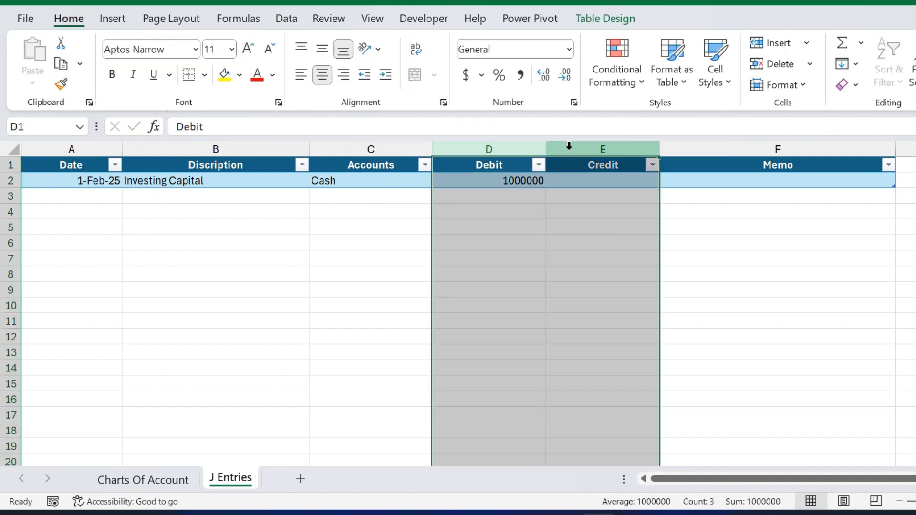
pyautogui.click(521, 75)
pyautogui.click(566, 75)
pyautogui.click(565, 76)
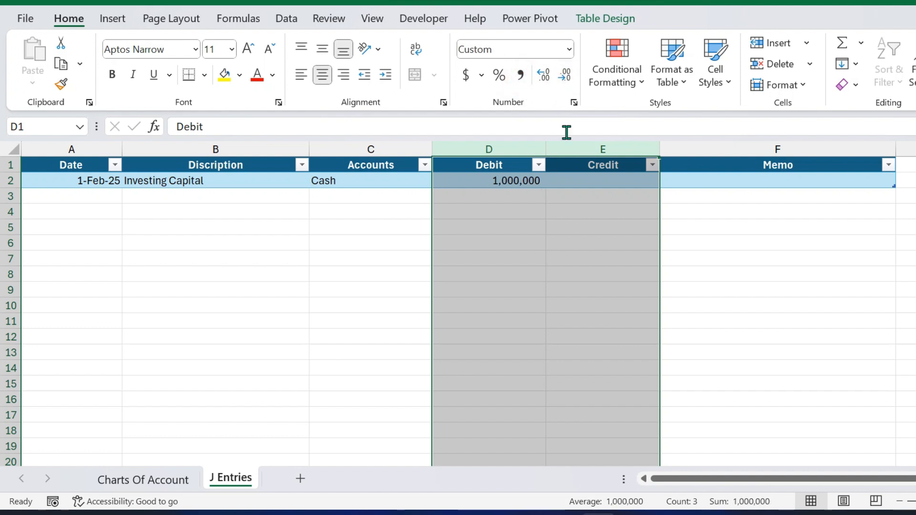
pyautogui.click(566, 179)
pyautogui.press('Left')
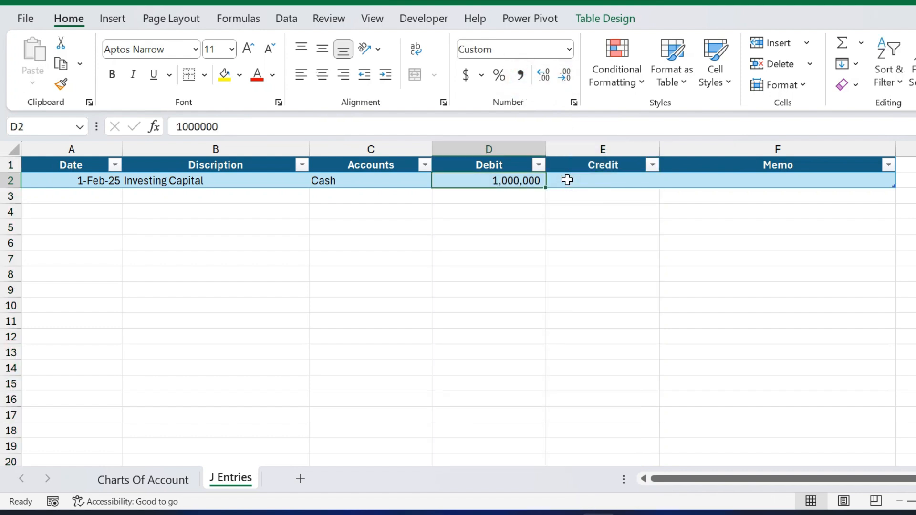
pyautogui.press('Left')
pyautogui.press('Right')
pyautogui.press('Right')
pyautogui.press('Right')
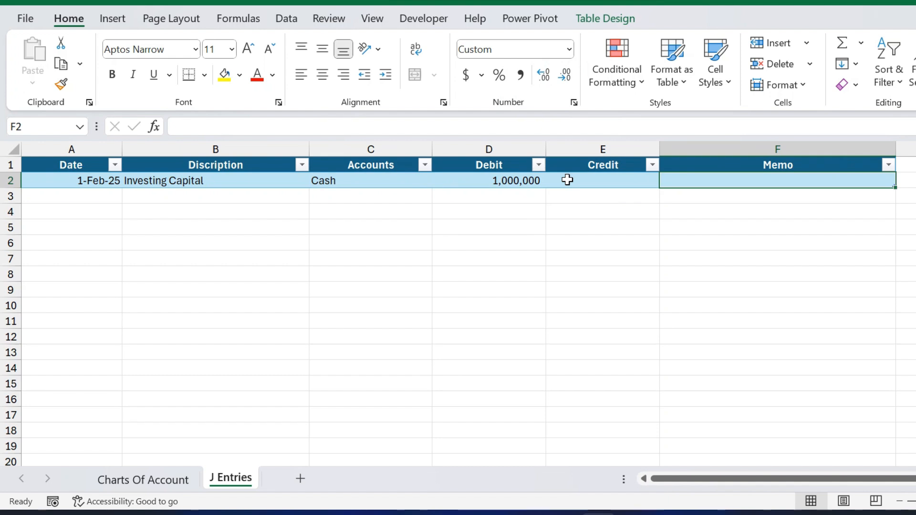
pyautogui.press('Left')
pyautogui.press('Left')
pyautogui.press('Left')
pyautogui.press('Left')
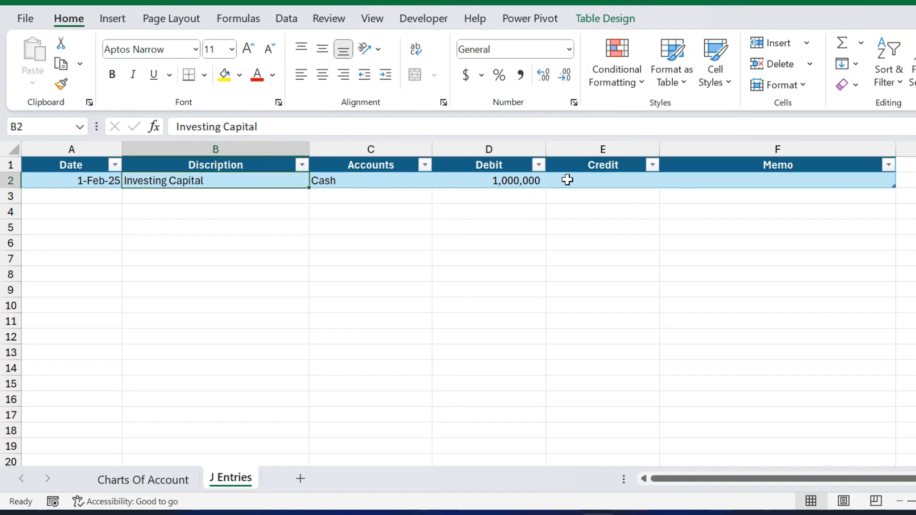
pyautogui.press('Right')
pyautogui.press('Right')
pyautogui.press('Right')
pyautogui.press('Right')
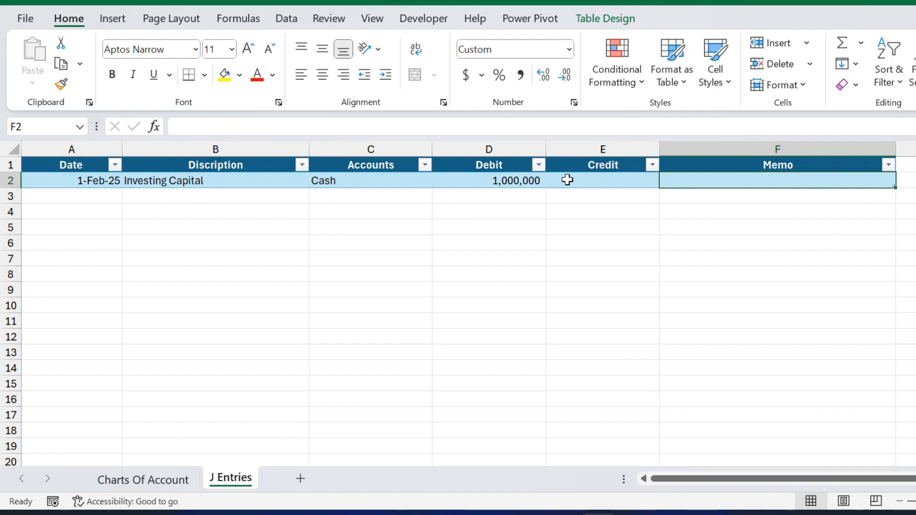
pyautogui.press('Left')
pyautogui.press('Left')
pyautogui.press('Left')
pyautogui.press('Left')
pyautogui.press('Left')
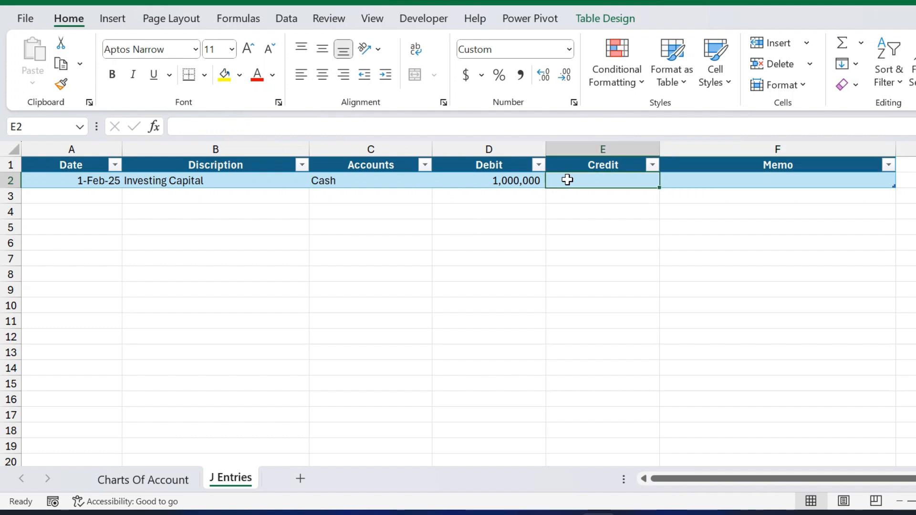
pyautogui.press('Right')
pyautogui.press('Right')
pyautogui.press('Right')
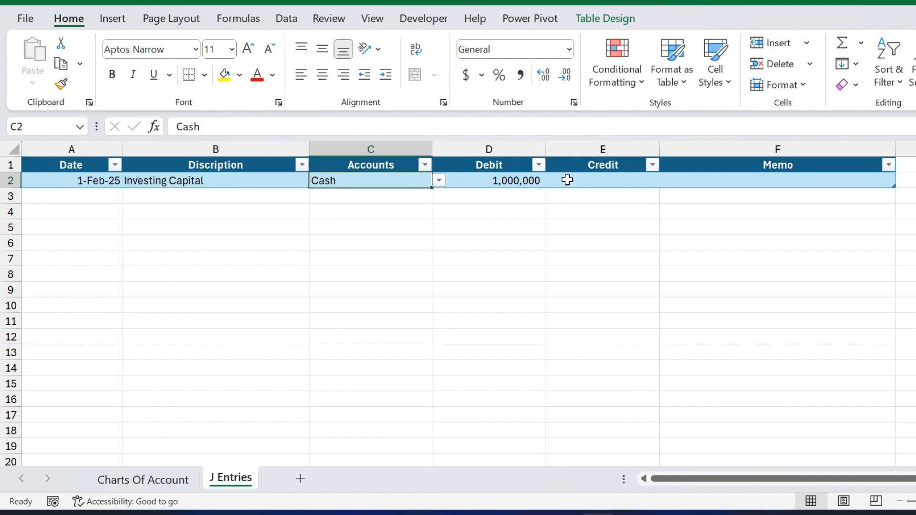
# Step: Copy the debit amount in D2 into the Credit column of the row below, cell E3
pyautogui.press('Down')
pyautogui.press('Up')
pyautogui.hotkey('ctrl', 'c')
pyautogui.press('Down')
pyautogui.press('Right')
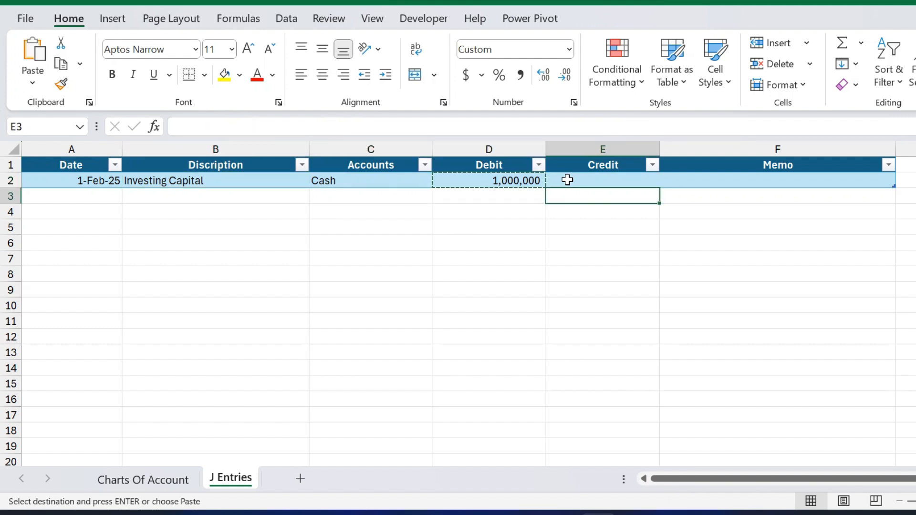
pyautogui.press('Left')
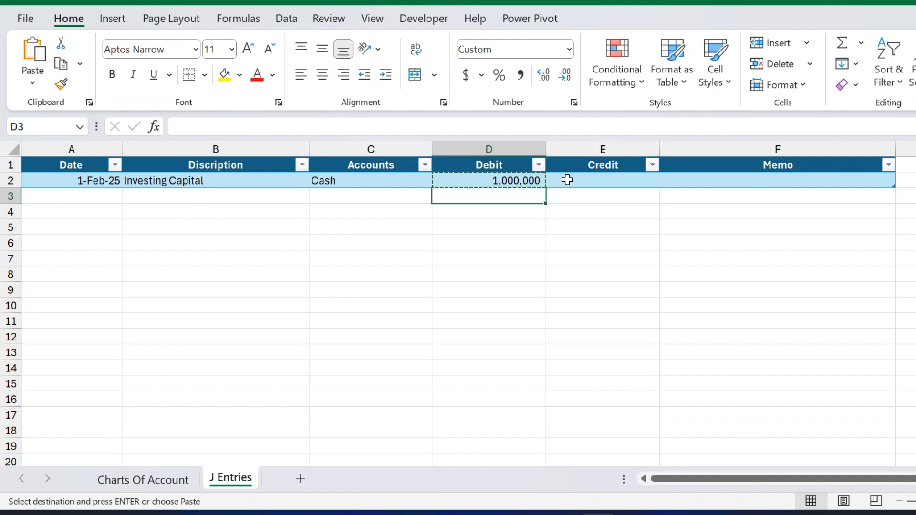
pyautogui.press('Up')
pyautogui.press('Right')
pyautogui.press('Down')
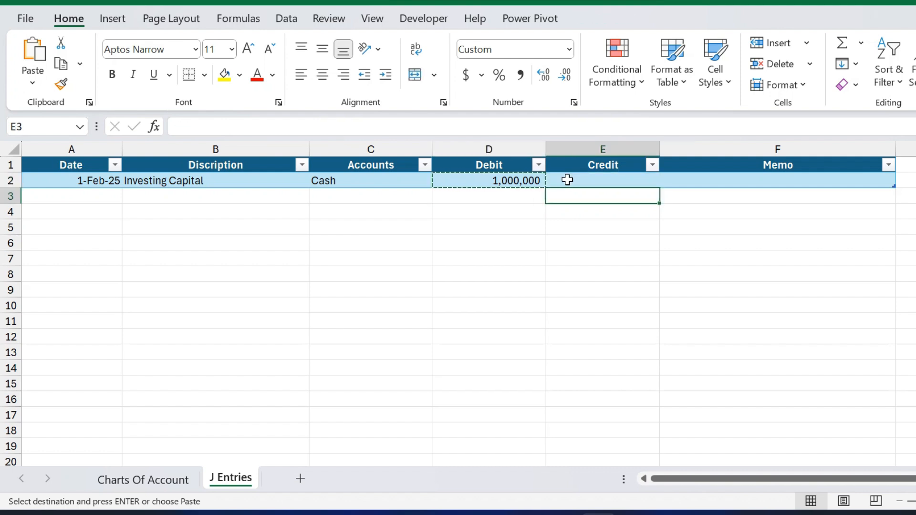
pyautogui.hotkey('ctrl', 'v')
pyautogui.press('Down')
pyautogui.press('Up')
# Step: Choose Equity - Capital from the account list in cell C3 for the credit line
pyautogui.press('Left')
pyautogui.press('Left')
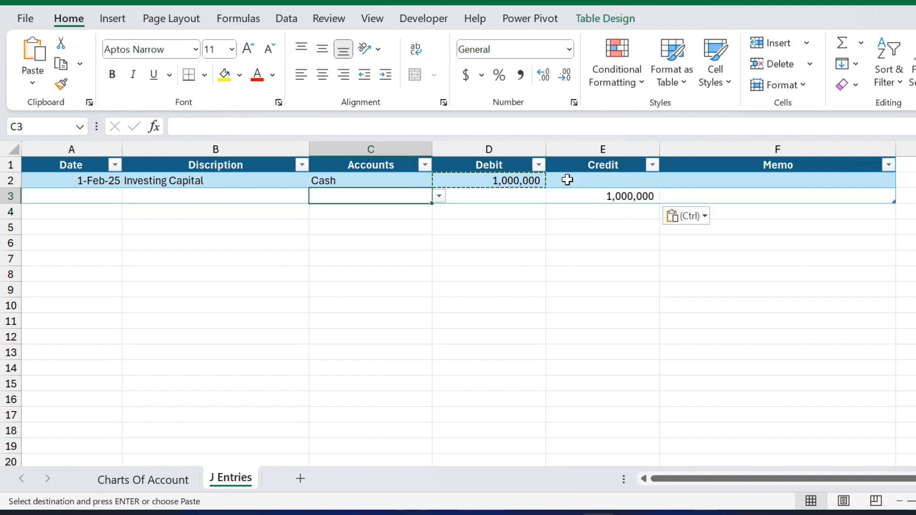
pyautogui.write('ca')
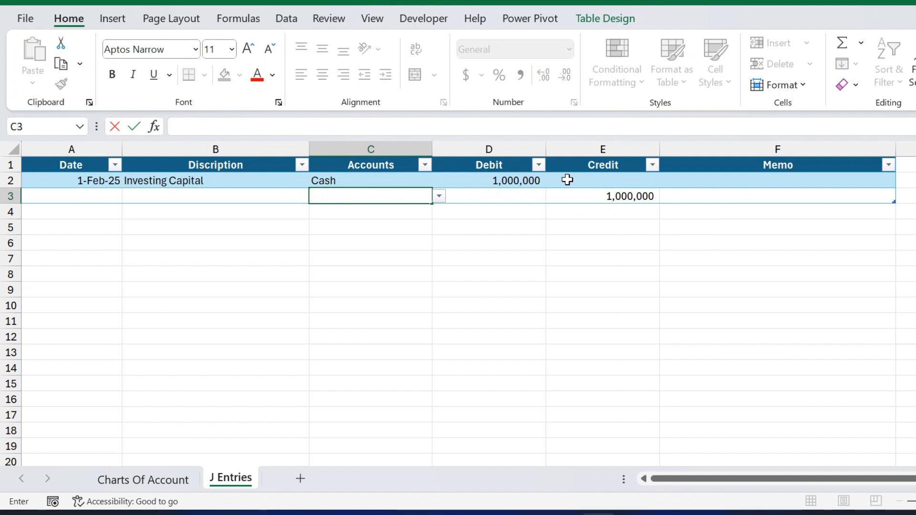
pyautogui.click(206, 286)
pyautogui.click(392, 195)
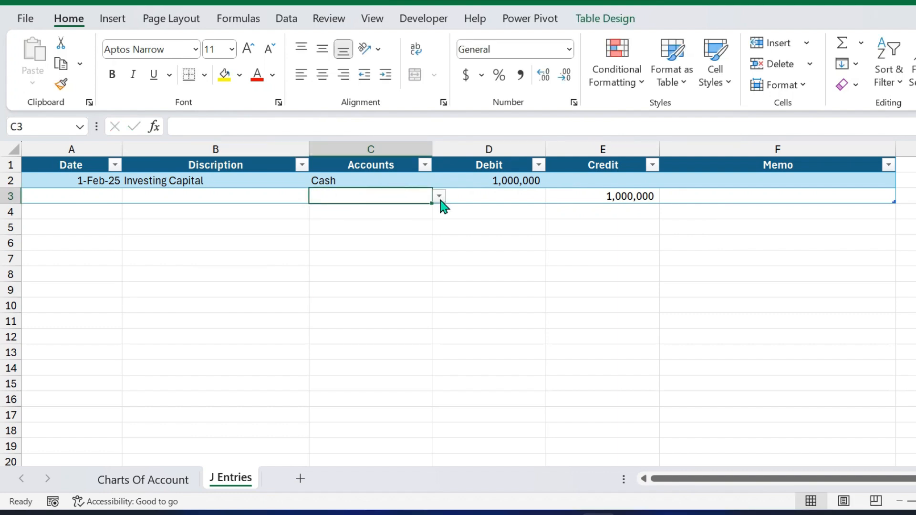
pyautogui.click(439, 196)
pyautogui.moveTo(442, 248); pyautogui.dragTo(440, 291)
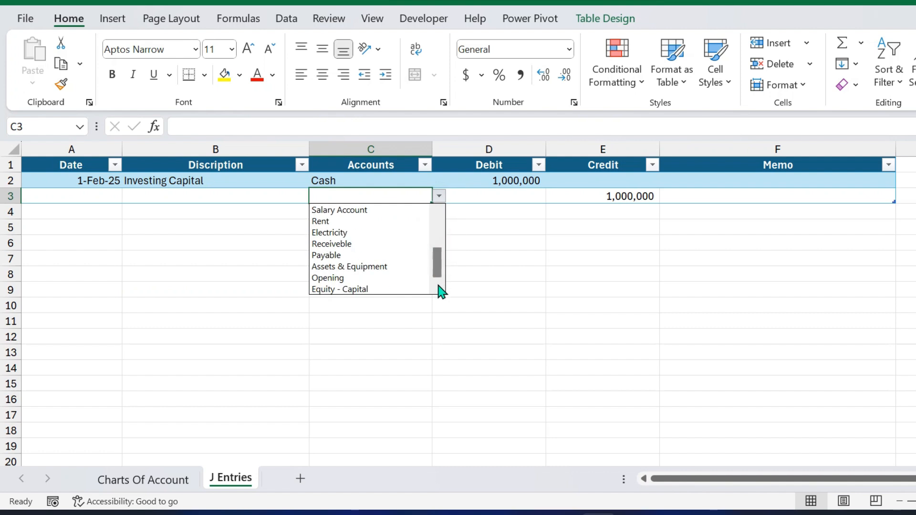
pyautogui.click(401, 289)
# Step: Fill the description and date of the first entry down from row 2 into cells B3 and A3
pyautogui.press('Left')
pyautogui.hotkey('ctrl', 'd')
pyautogui.press('Left')
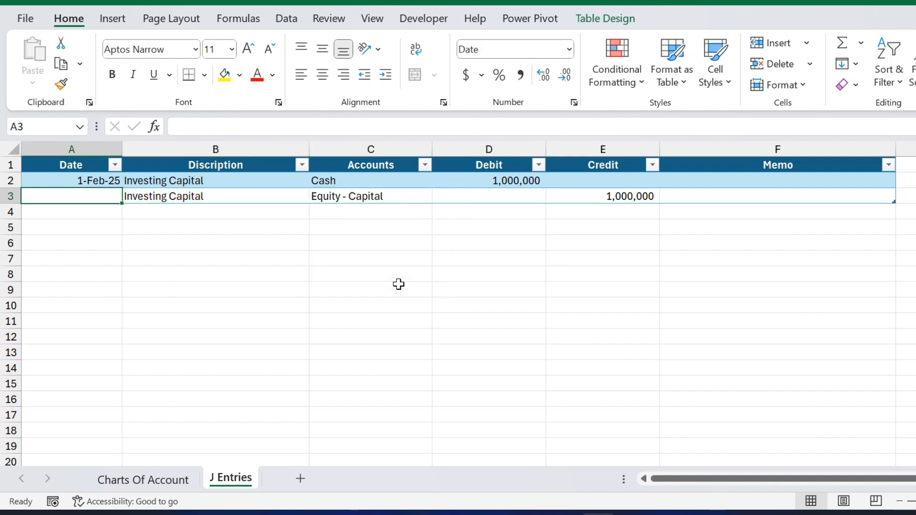
pyautogui.hotkey('ctrl', 'd')
pyautogui.press('Right')
pyautogui.press('Right')
pyautogui.press('Right')
pyautogui.press('Right')
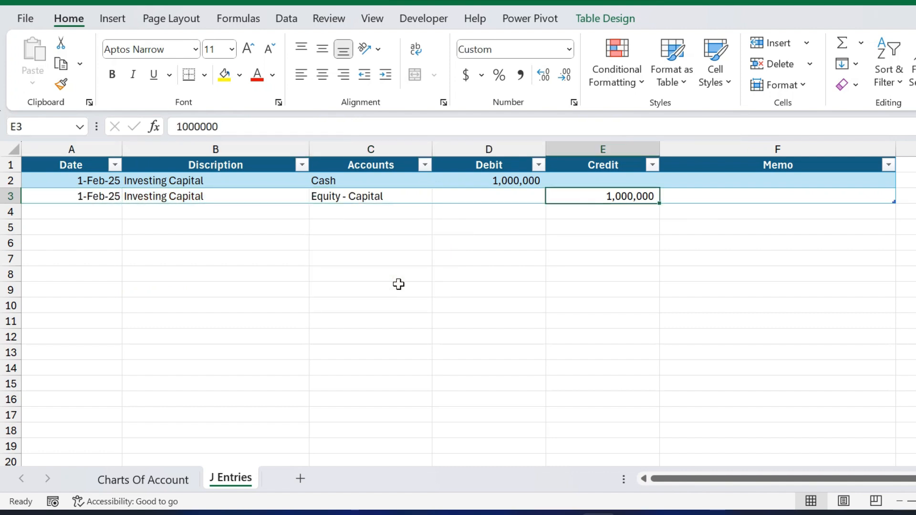
pyautogui.press('Up')
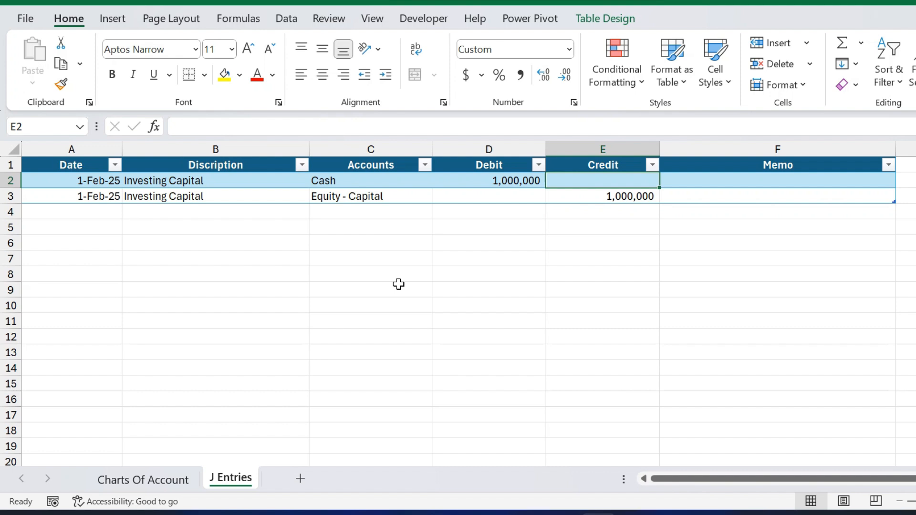
pyautogui.press('Down')
pyautogui.press('Up')
pyautogui.press('Left')
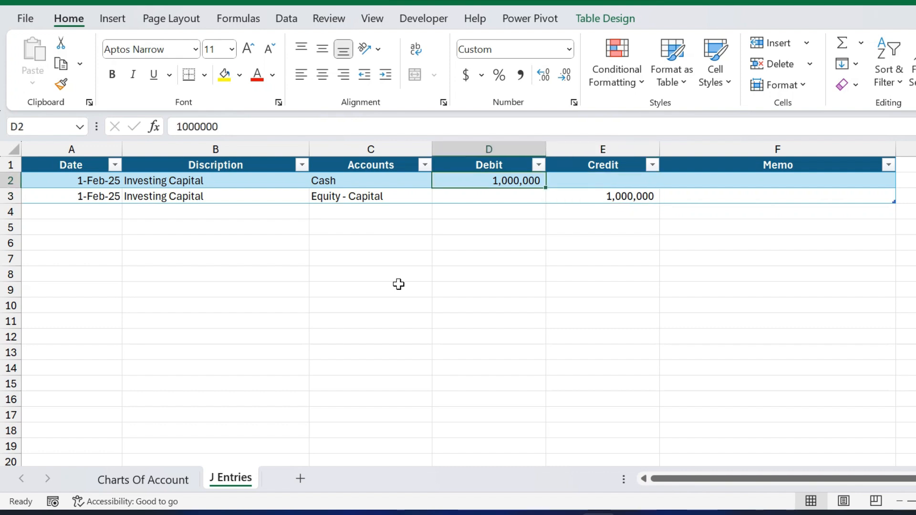
# Step: Enter 2/2/2025 as the date of a second journal entry in cell A4
pyautogui.press('Left')
pyautogui.press('Left')
pyautogui.press('Down')
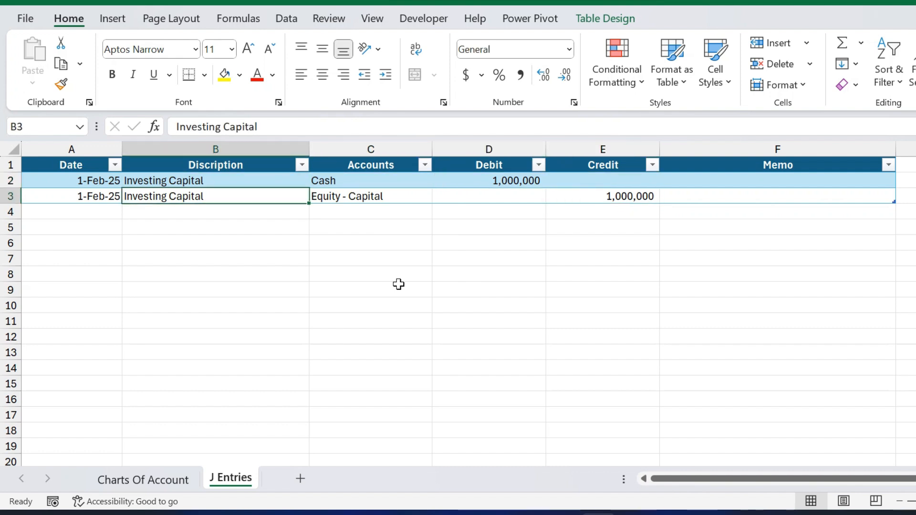
pyautogui.press('Down')
pyautogui.press('Left')
pyautogui.write('2/7/2025')
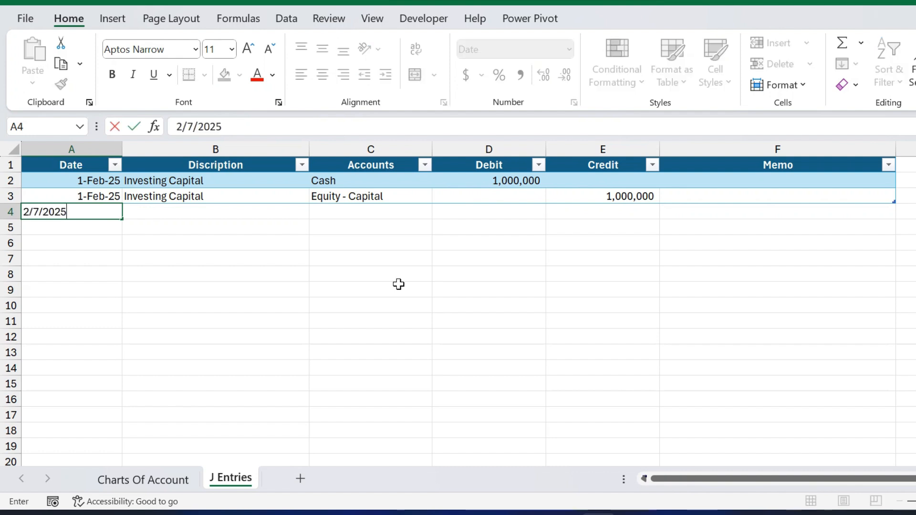
pyautogui.click(194, 126)
pyautogui.press('BackSpace')
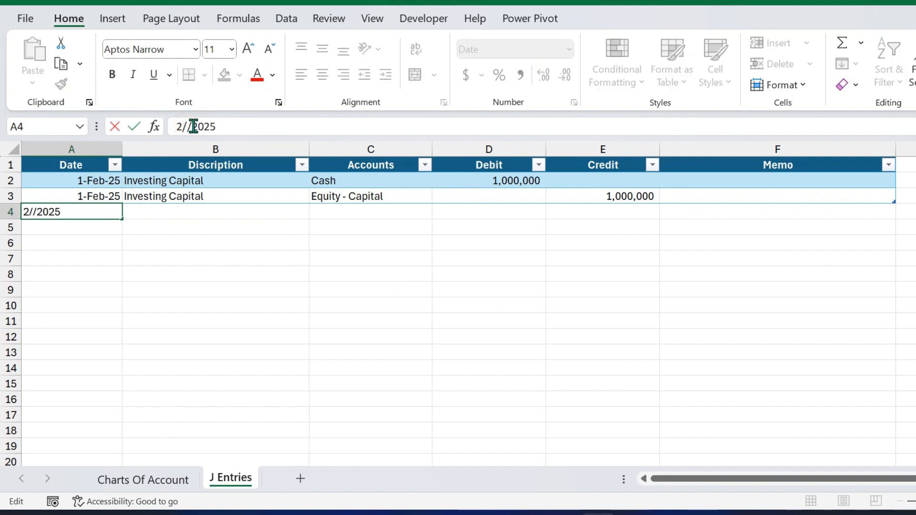
pyautogui.write('2')
pyautogui.press('Return')
# Step: Enter "Purchase of Machine" as the second entry's description in cell B4
pyautogui.press('Up')
pyautogui.press('Right')
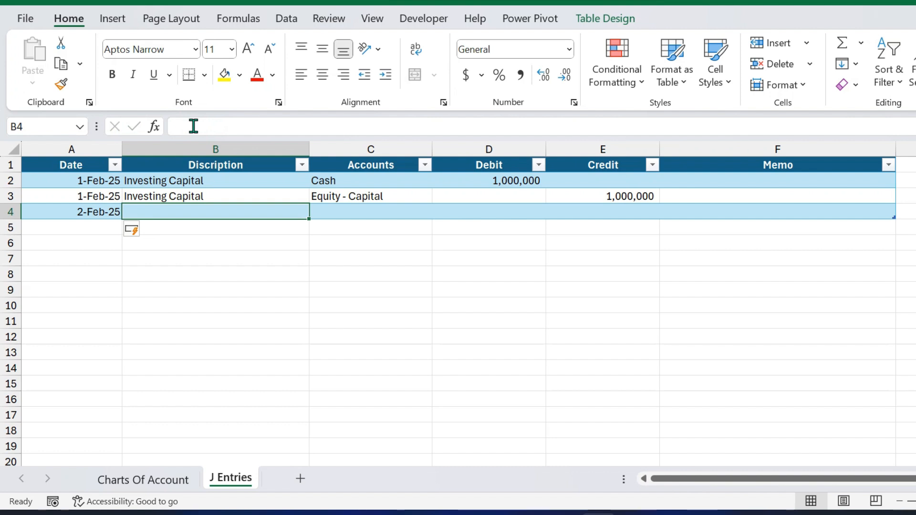
pyautogui.write('Purchase')
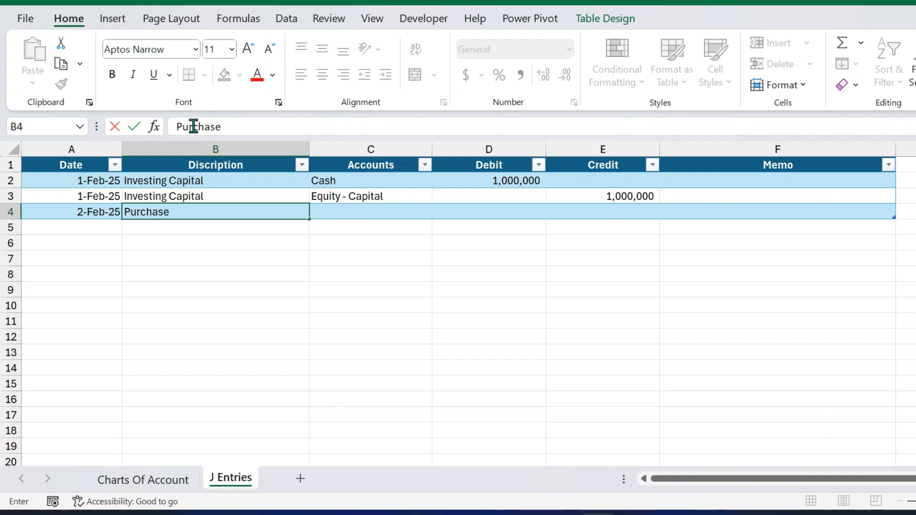
pyautogui.write('of Machine')
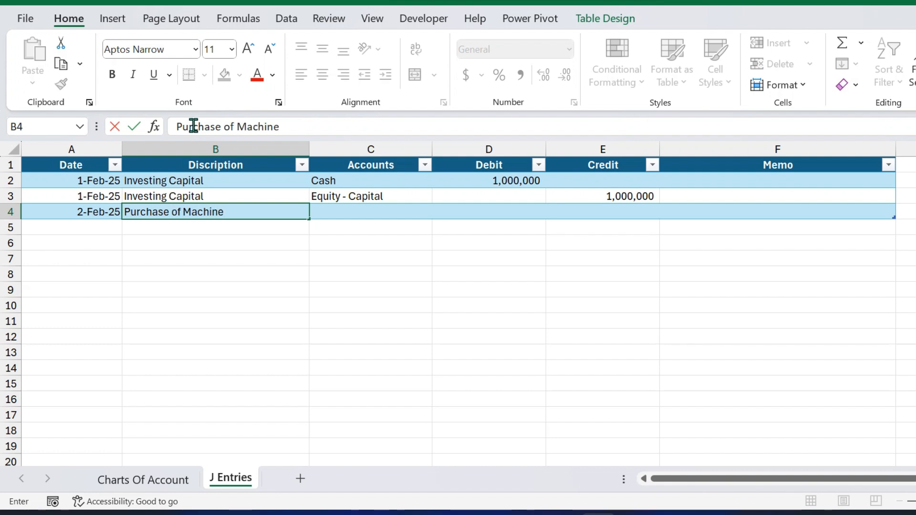
# Step: Commit the Purchase of Machine description in row 4 and choose Assets & Equipment as its account
pyautogui.hotkey('ctrl', 'Return')
pyautogui.press('Tab')
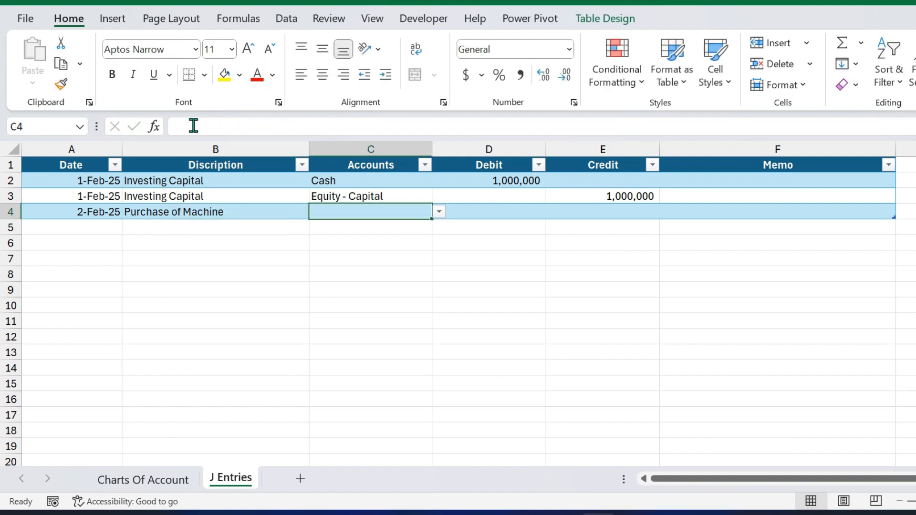
pyautogui.press('Tab')
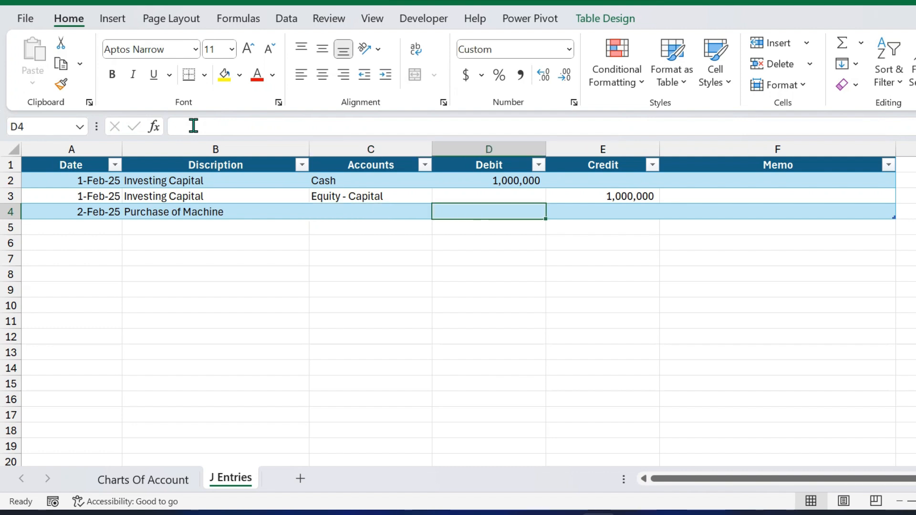
pyautogui.hotkey('shift', 'Tab')
pyautogui.click(443, 214)
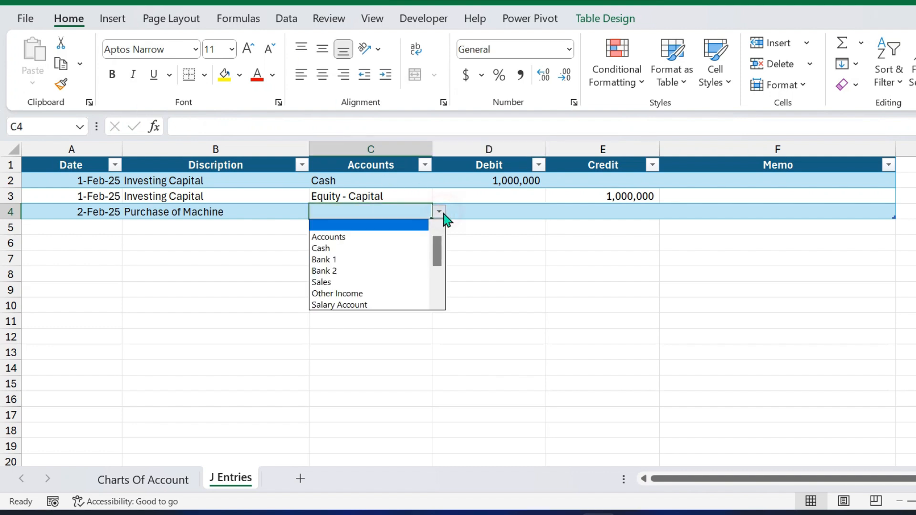
pyautogui.moveTo(437, 249); pyautogui.dragTo(437, 290)
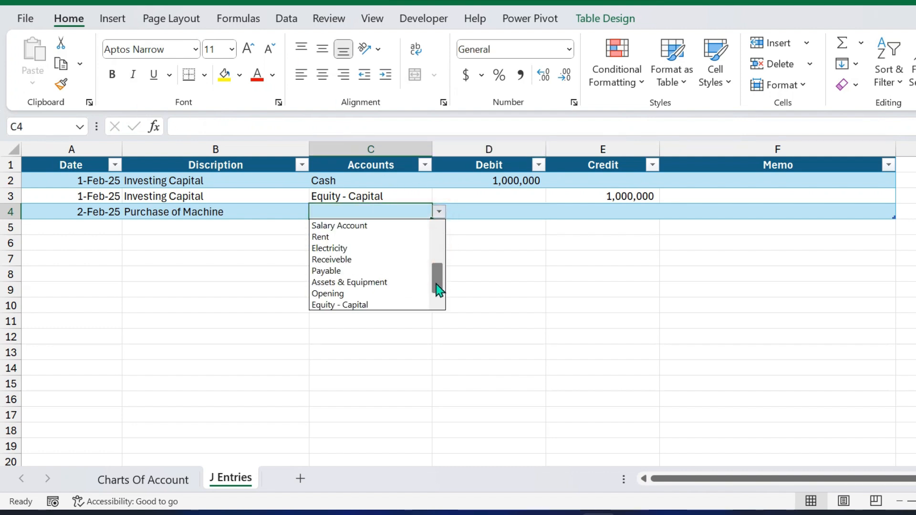
pyautogui.click(396, 282)
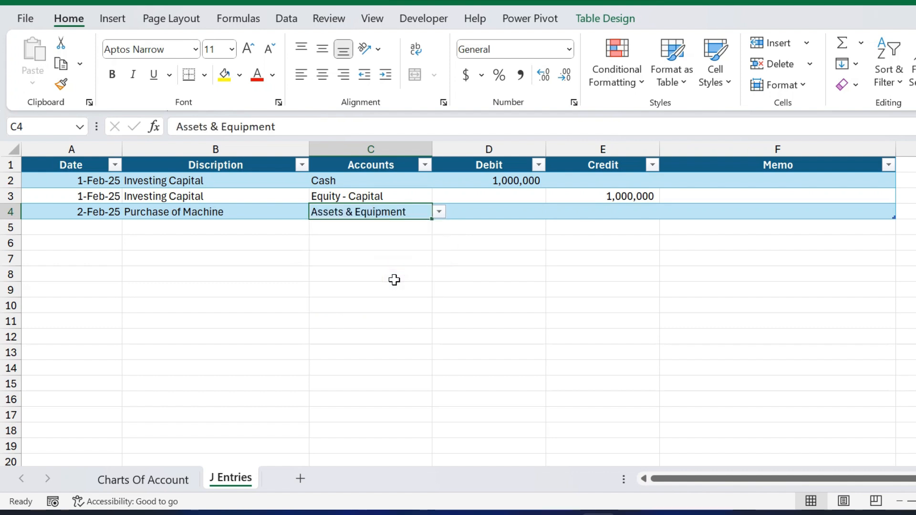
# Step: On the Charts Of Account sheet, insert a blank column before the Statement column F and select its header cell F2
pyautogui.click(144, 482)
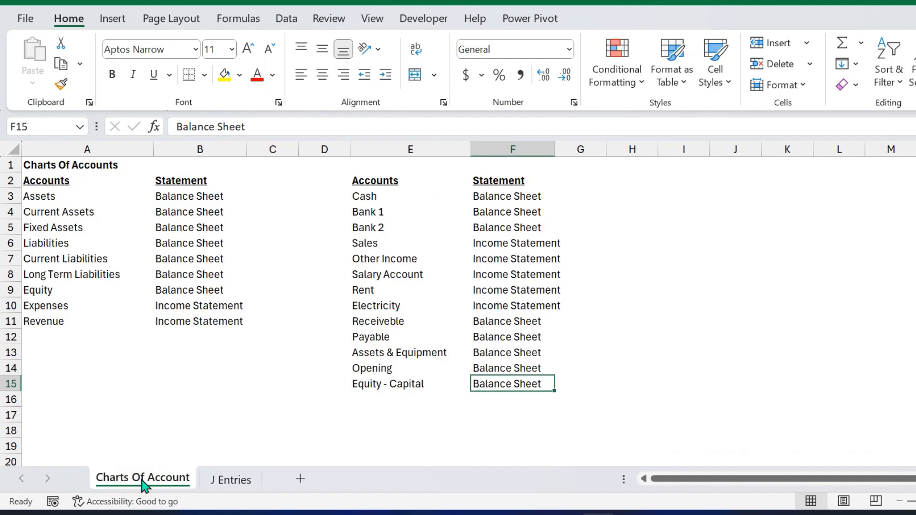
pyautogui.click(496, 228)
pyautogui.press('Up')
pyautogui.press('Up')
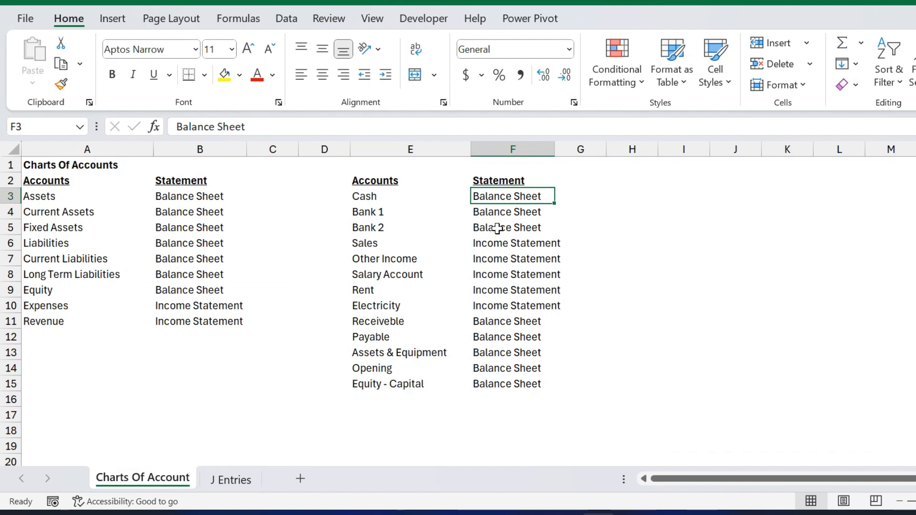
pyautogui.click(501, 148)
pyautogui.hotkey('ctrl', 'shift', '+')
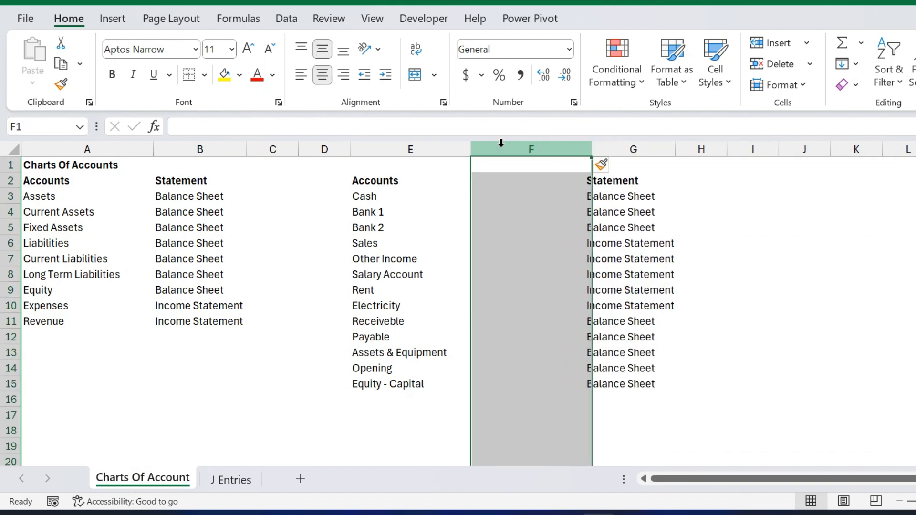
pyautogui.press('Down')
pyautogui.press('Left')
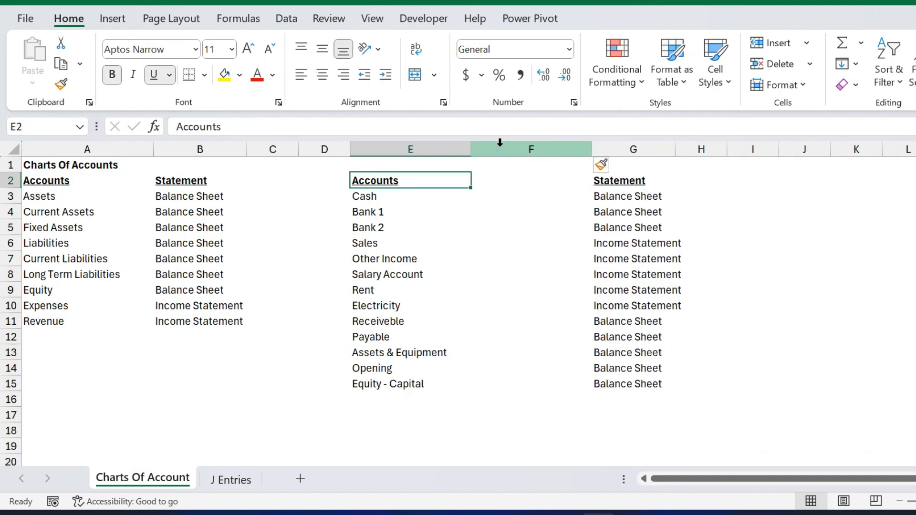
pyautogui.press('Right')
pyautogui.write('Sub')
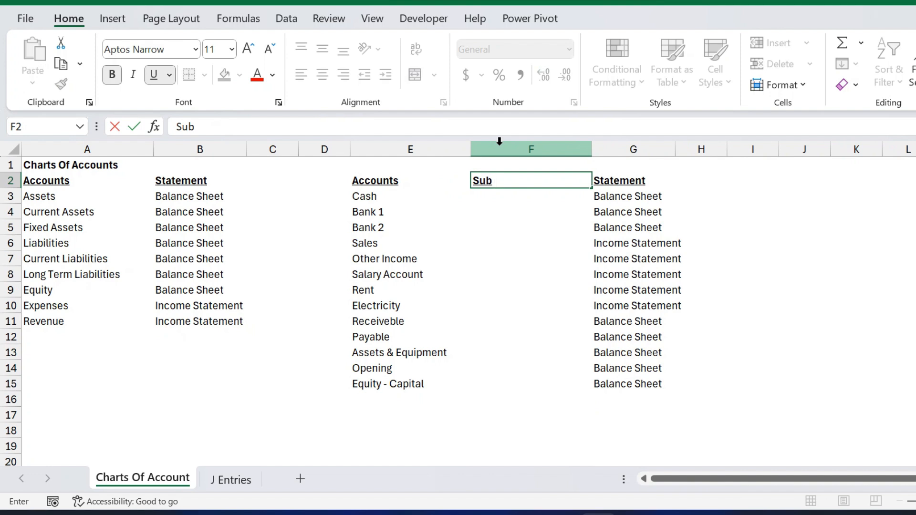
pyautogui.press('BackSpace')
pyautogui.press('BackSpace')
pyautogui.press('BackSpace')
pyautogui.press('Escape')
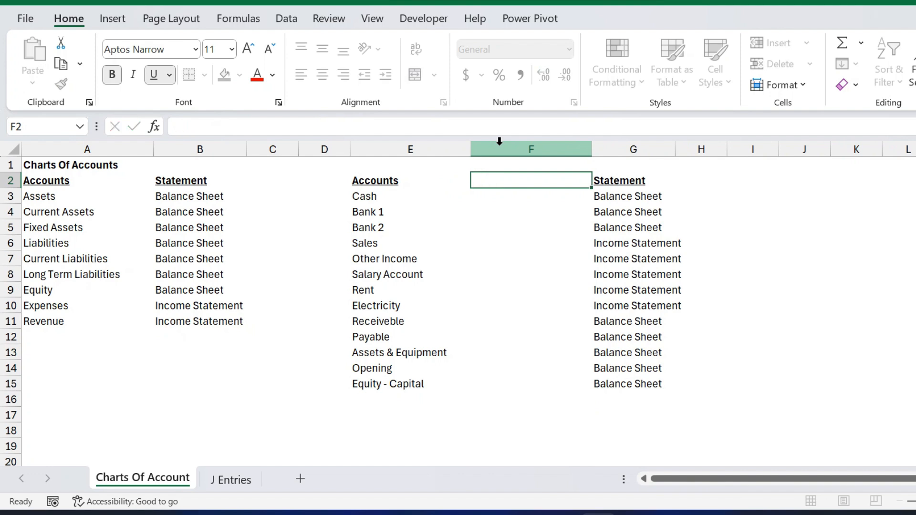
# Step: Enter the heading Categories in cell F2 of the inserted column
pyautogui.write('Categries')
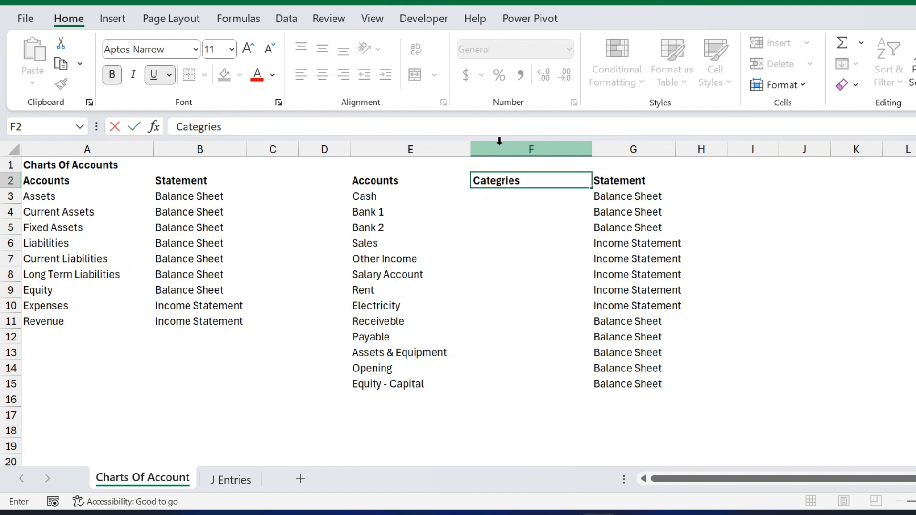
pyautogui.press('BackSpace')
pyautogui.press('BackSpace')
pyautogui.press('BackSpace')
pyautogui.press('BackSpace')
pyautogui.write('ories')
pyautogui.press('Return')
# Step: Categorize the Cash, Bank 1 and Bank 2 accounts as Current Assets in cells F3 to F5
pyautogui.press('Left')
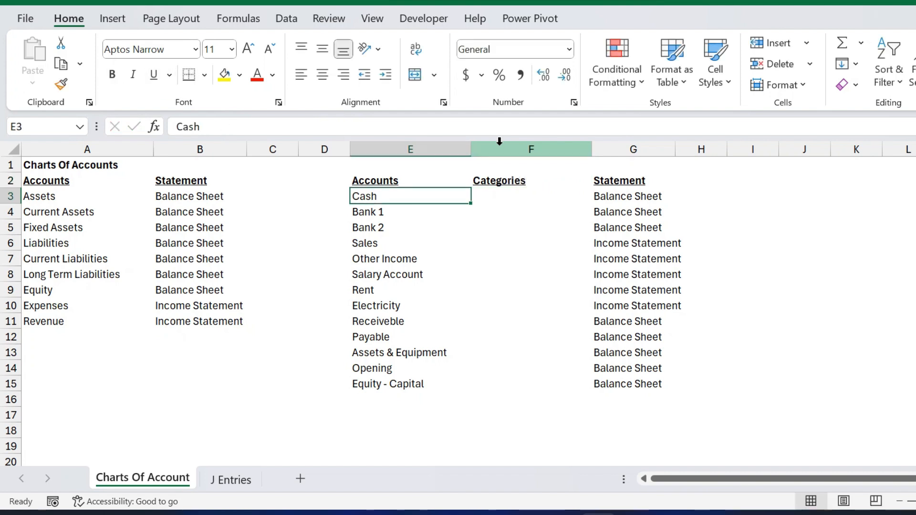
pyautogui.press('Right')
pyautogui.write('C')
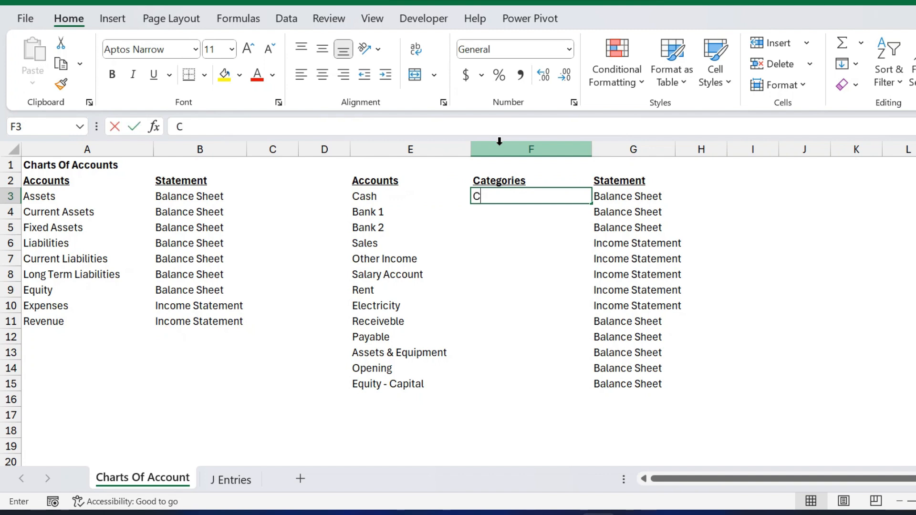
pyautogui.write('urrebt A')
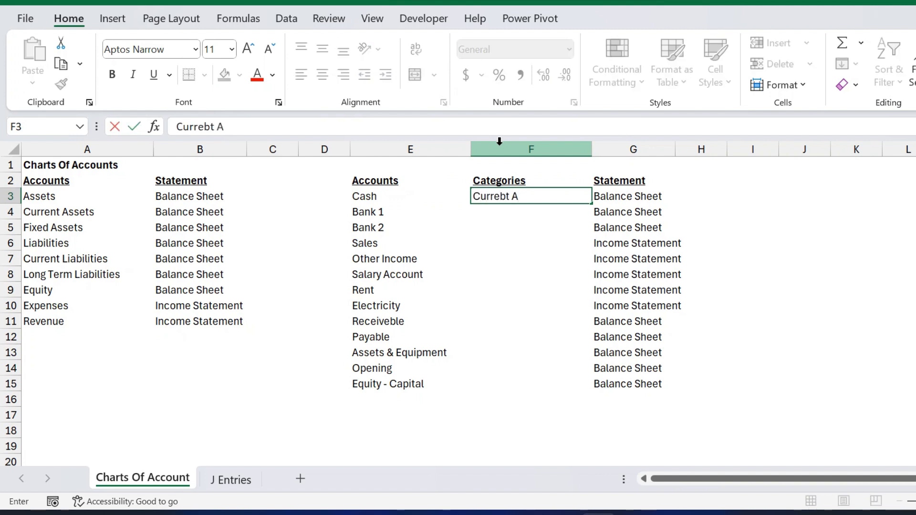
pyautogui.press('BackSpace')
pyautogui.press('BackSpace')
pyautogui.press('BackSpace')
pyautogui.press('BackSpace')
pyautogui.write('nt Assets')
pyautogui.press('Return')
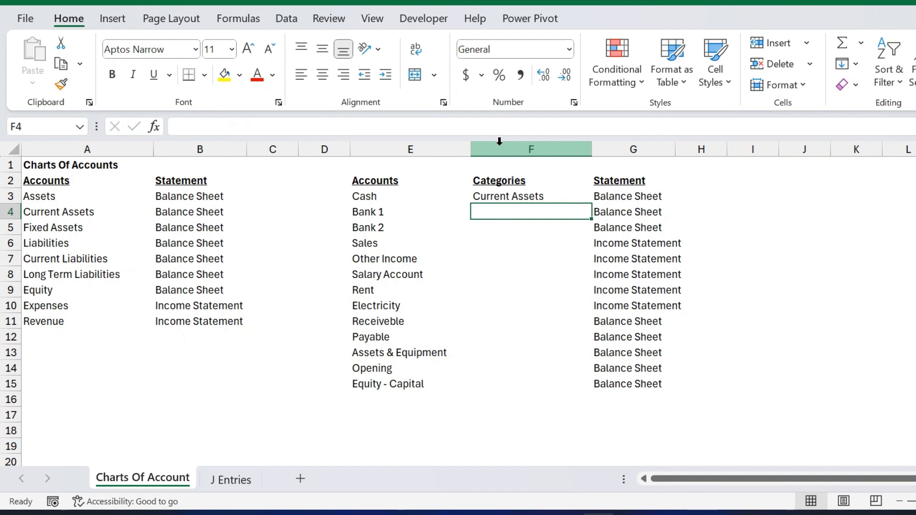
pyautogui.write('C')
pyautogui.press('Return')
# Step: Categorize the Receiveble account as Current Assets in cell F11
pyautogui.press('Left')
pyautogui.press('Down')
pyautogui.press('Down')
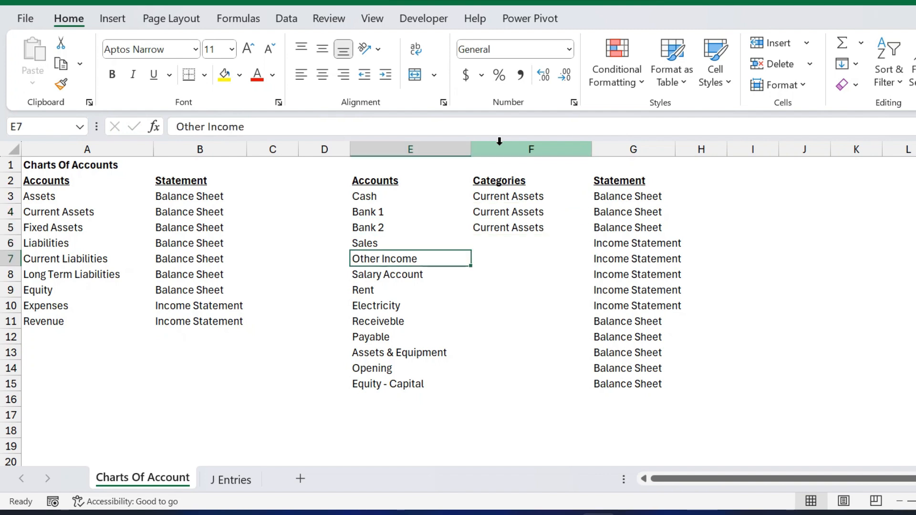
pyautogui.press('Up')
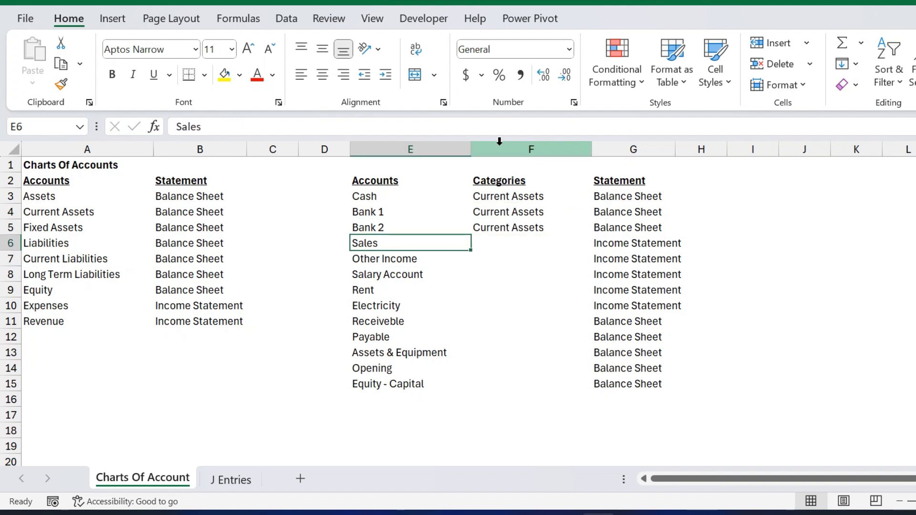
pyautogui.press('Down')
pyautogui.press('Down')
pyautogui.press('Down')
pyautogui.press('Down')
pyautogui.press('Down')
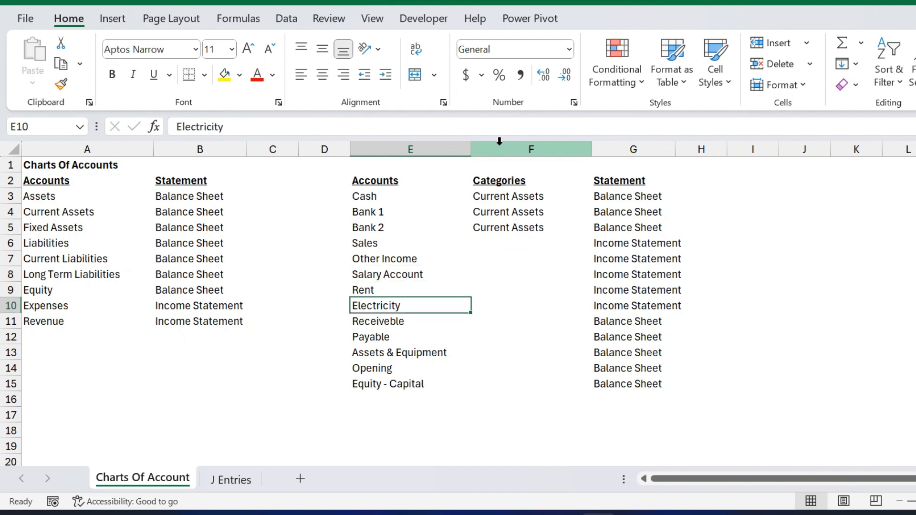
pyautogui.press('Right')
pyautogui.press('Up')
pyautogui.press('Down')
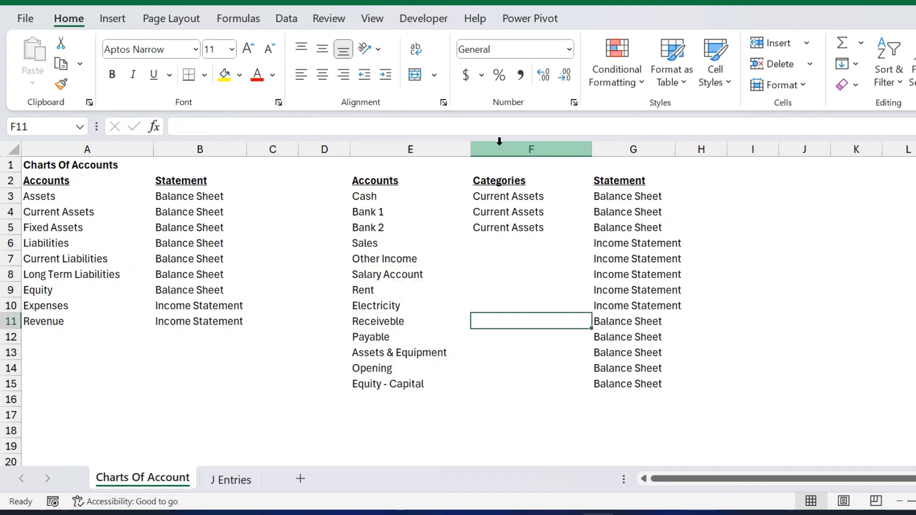
pyautogui.write('current Assets')
pyautogui.press('Return')
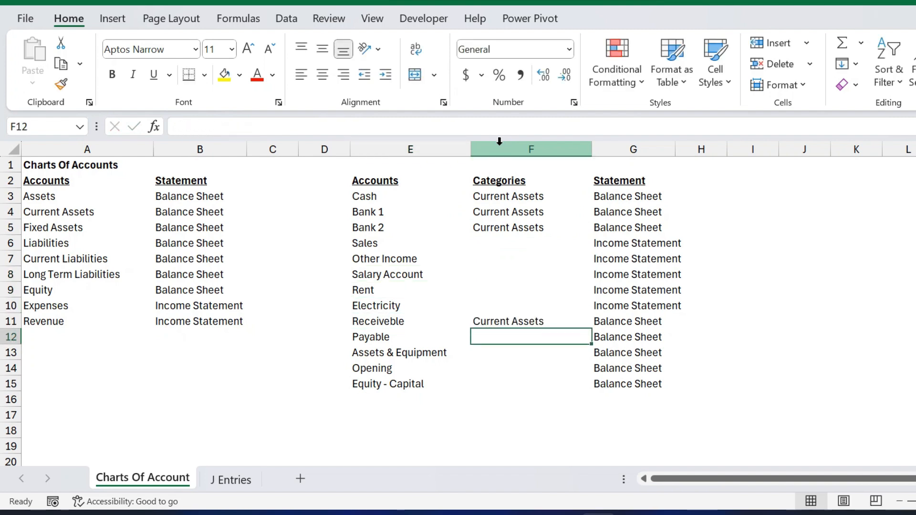
# Step: Fill the category from the cell above down to the Payable account in cell F12
pyautogui.hotkey('ctrl', 'd')
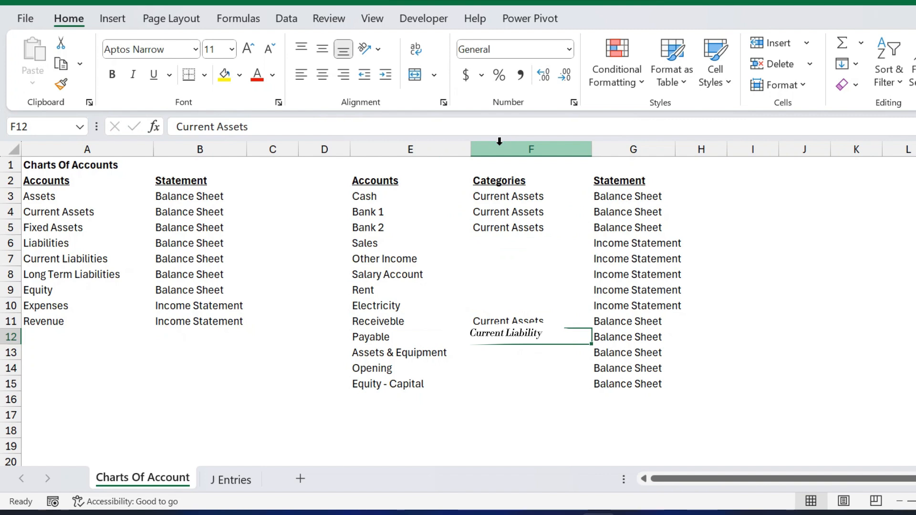
pyautogui.press('Left')
pyautogui.press('Right')
pyautogui.press('Left')
# Step: Categorize the Assets & Equipment account as Fixed Assets in cell F13
pyautogui.press('Down')
pyautogui.press('Right')
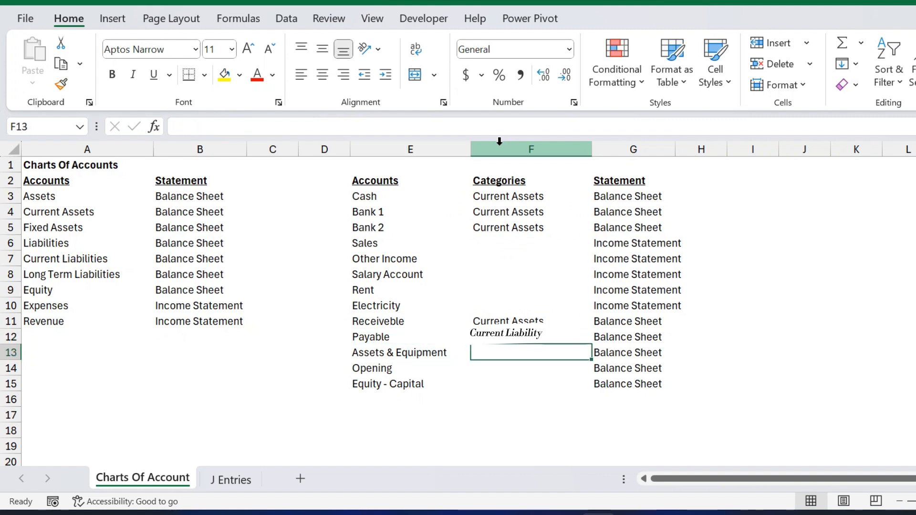
pyautogui.write('Fix')
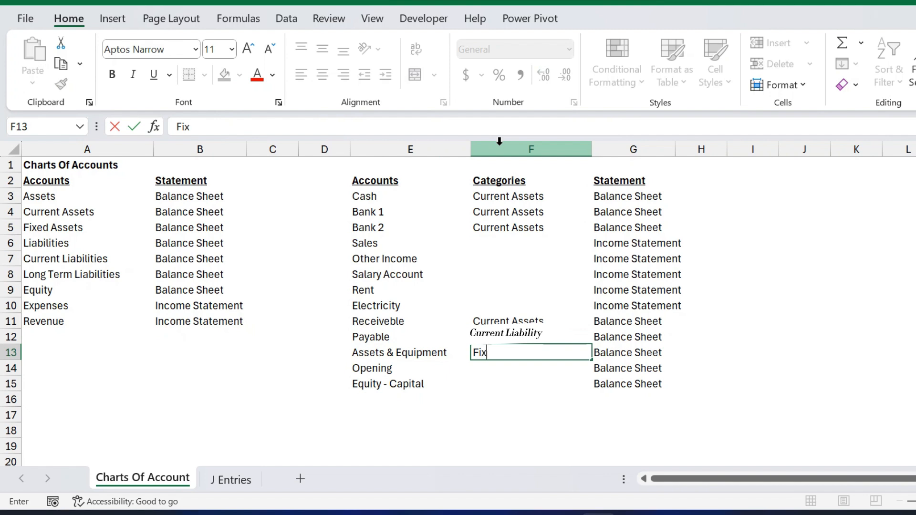
pyautogui.write('ed Assets')
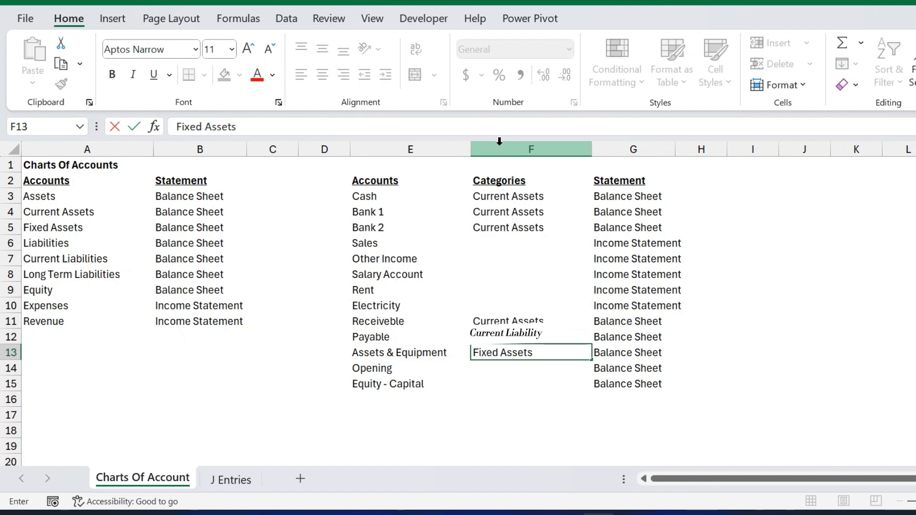
pyautogui.press('Return')
pyautogui.press('Up')
pyautogui.press('Down')
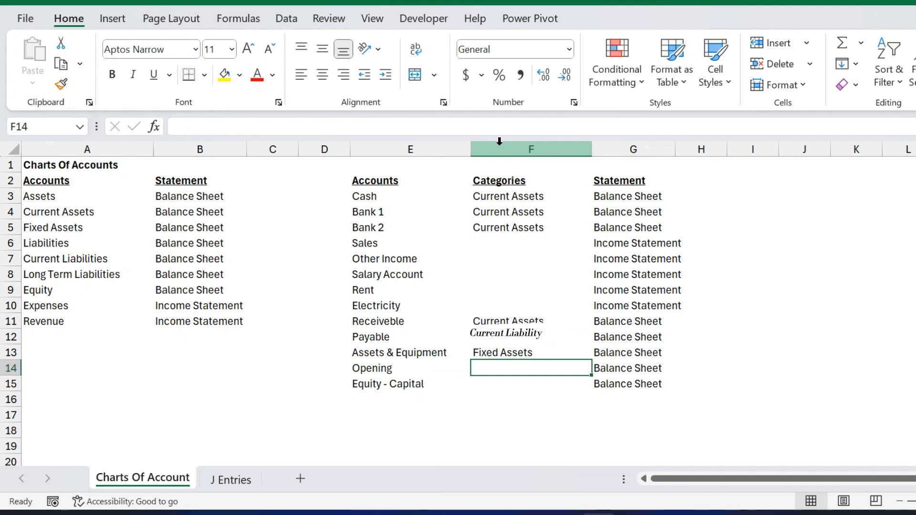
# Step: Categorize the Opening and Equity - Capital accounts as Equity in cells F14 and F15
pyautogui.write('Equity')
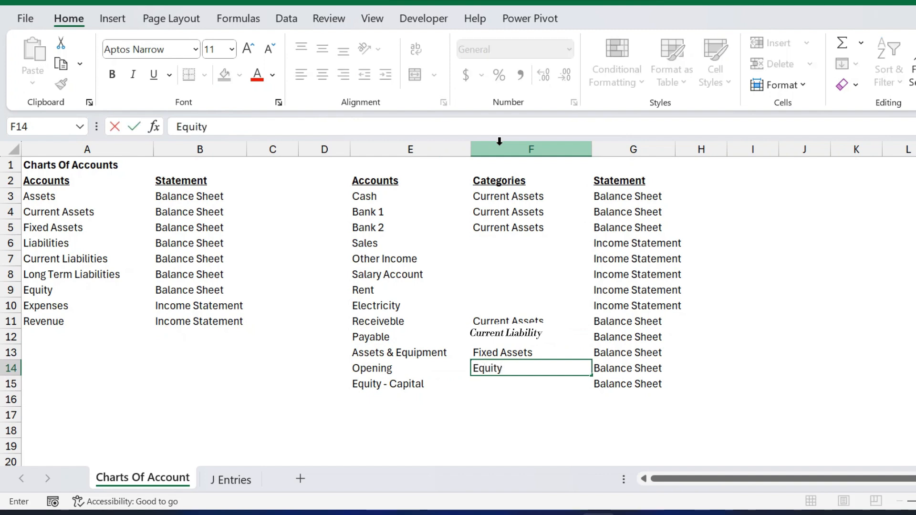
pyautogui.press('Return')
pyautogui.hotkey('ctrl', 'd')
pyautogui.press('Down')
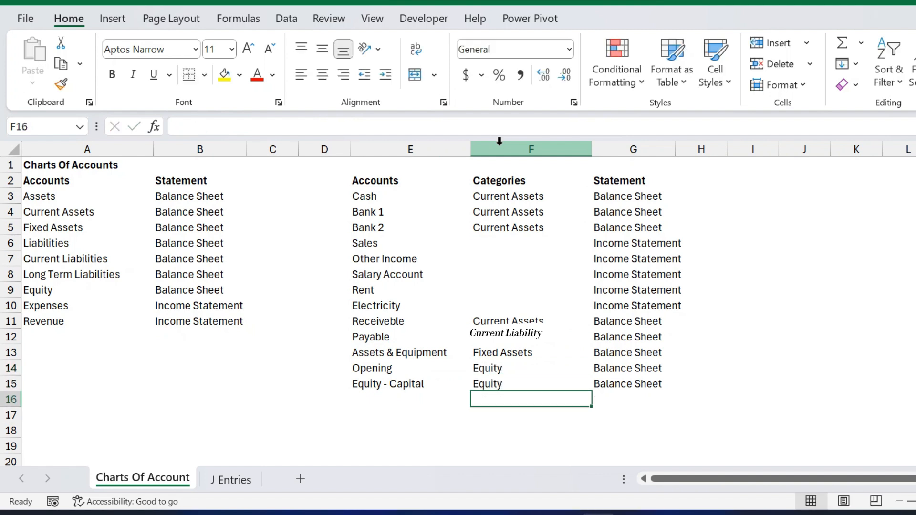
pyautogui.press('Up')
pyautogui.press('Up')
pyautogui.press('Up')
pyautogui.press('Up')
pyautogui.press('Up')
pyautogui.press('Up')
pyautogui.press('Up')
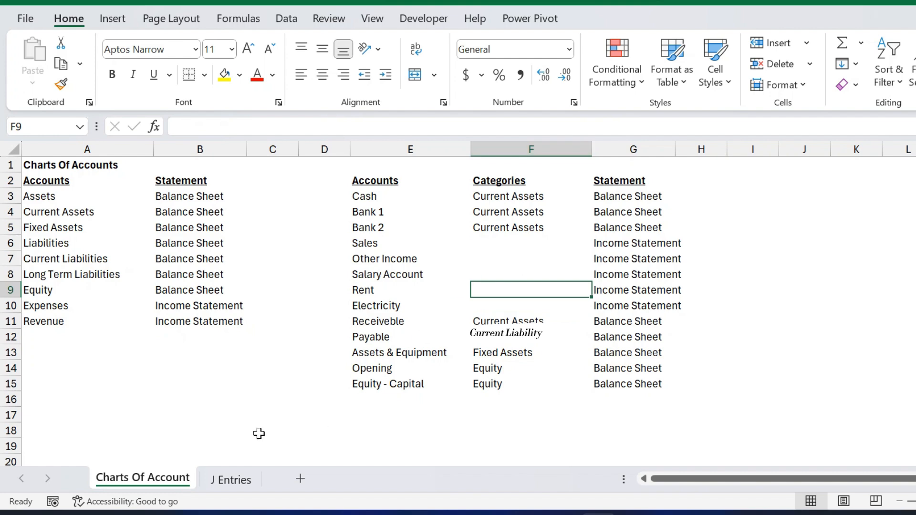
# Step: Return to the J Entries sheet and enter a debit of 100000 for the Assets & Equipment line in row 4
pyautogui.click(231, 479)
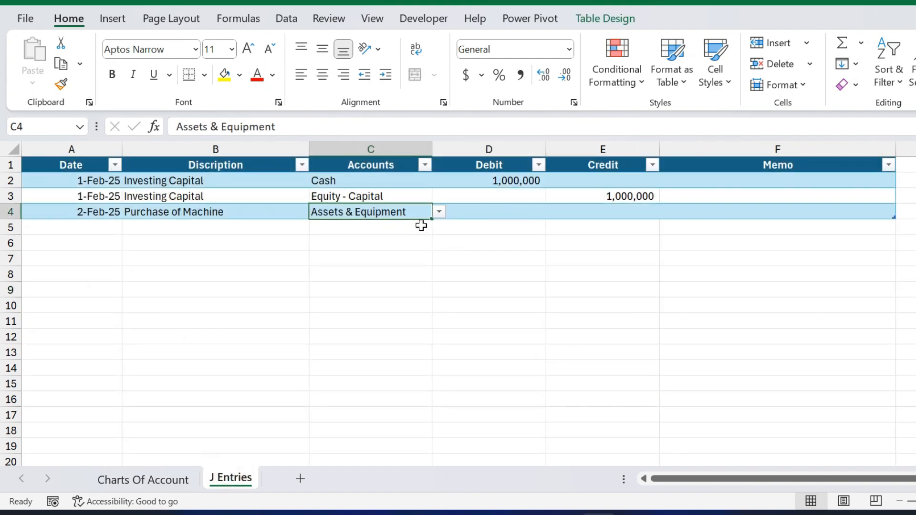
pyautogui.click(476, 209)
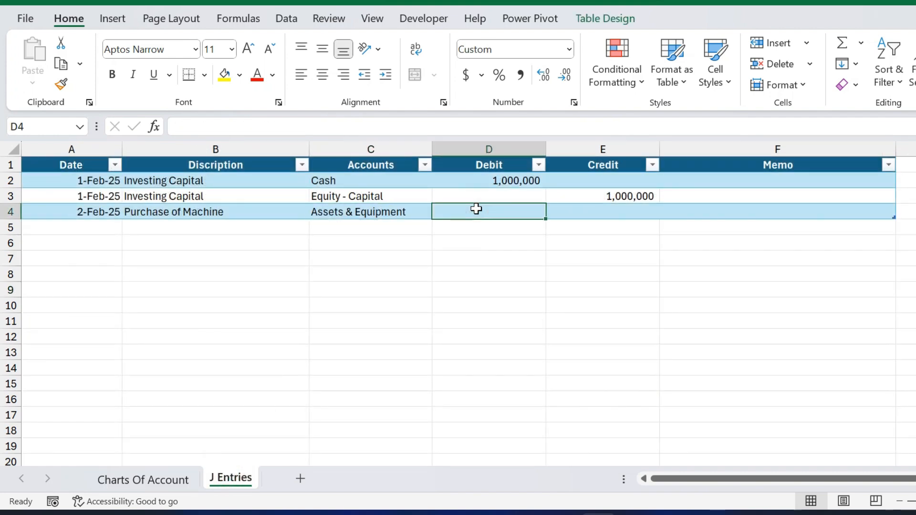
pyautogui.press('Right')
pyautogui.press('Left')
pyautogui.write('100000')
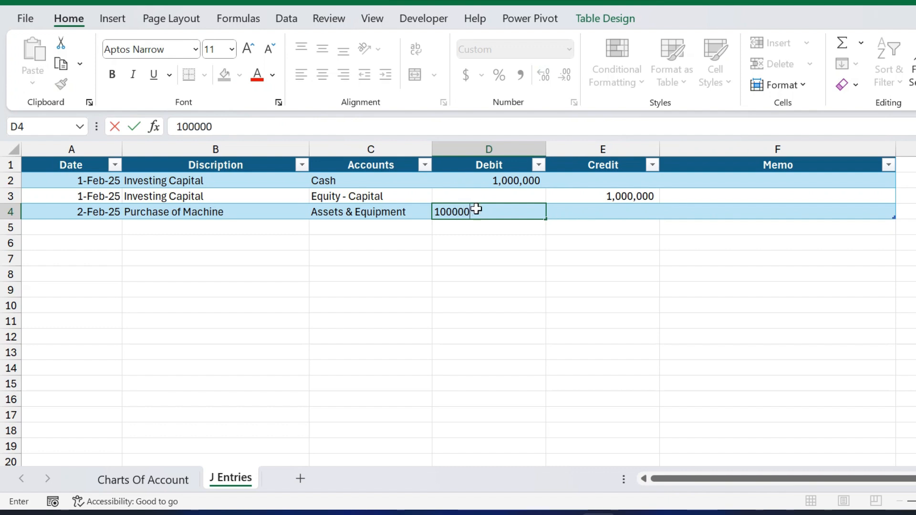
pyautogui.press('Return')
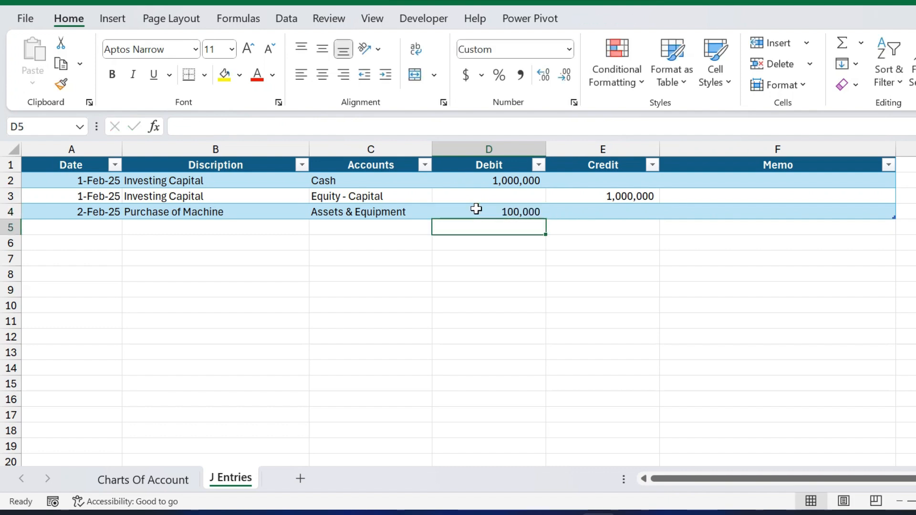
# Step: Add a Cash line in row 5 of the journal with a credit of 100000
pyautogui.press('Left')
pyautogui.write('cash')
pyautogui.press('Return')
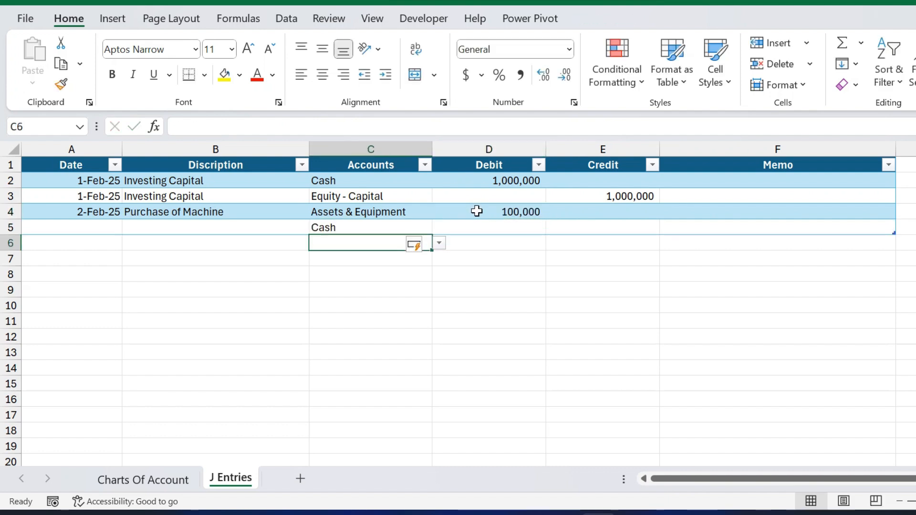
pyautogui.press('Up')
pyautogui.press('Right')
pyautogui.press('Right')
pyautogui.write('100000')
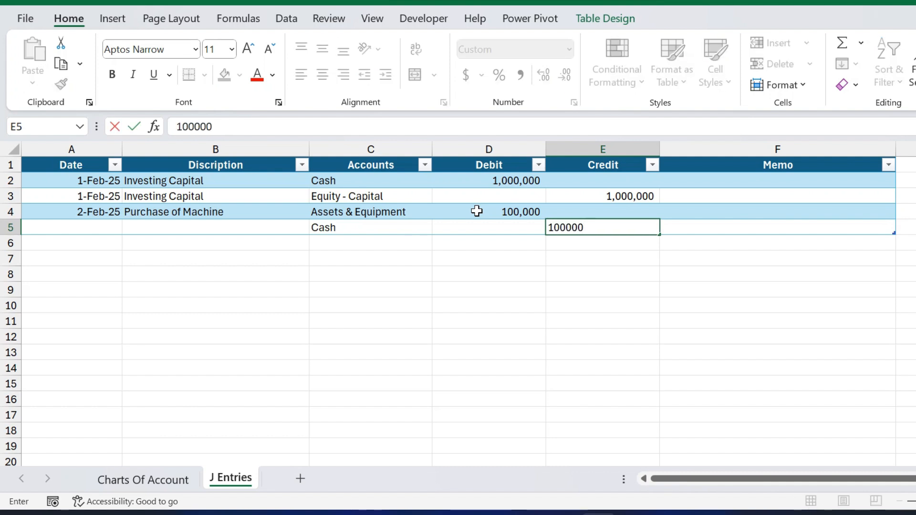
pyautogui.press('Return')
pyautogui.press('Up')
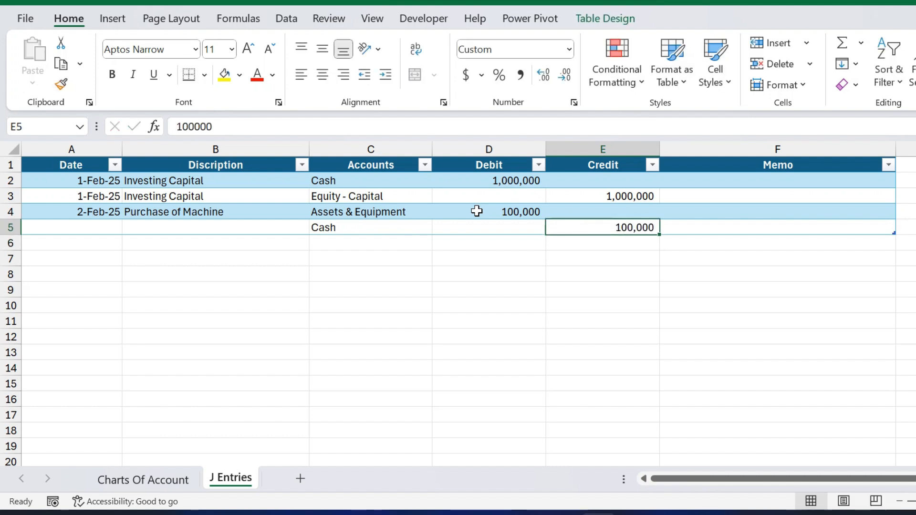
# Step: Fill the description and date from row 4 down into the Cash line in row 5
pyautogui.press('Left')
pyautogui.press('Left')
pyautogui.press('Left')
pyautogui.hotkey('ctrl', 'd')
pyautogui.press('Left')
pyautogui.hotkey('ctrl', 'd')
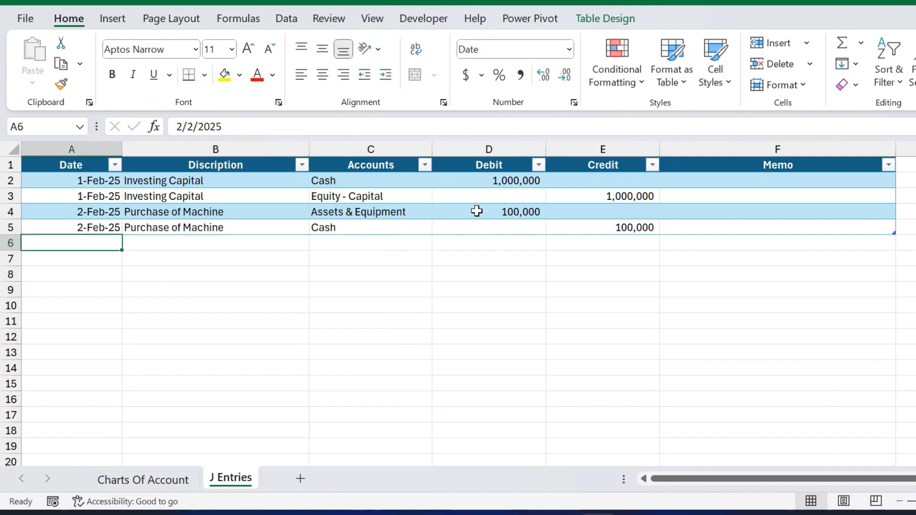
# Step: Fill the date from the row above down into cells A6 and A7 for two new journal lines
pyautogui.press('Right')
pyautogui.press('Right')
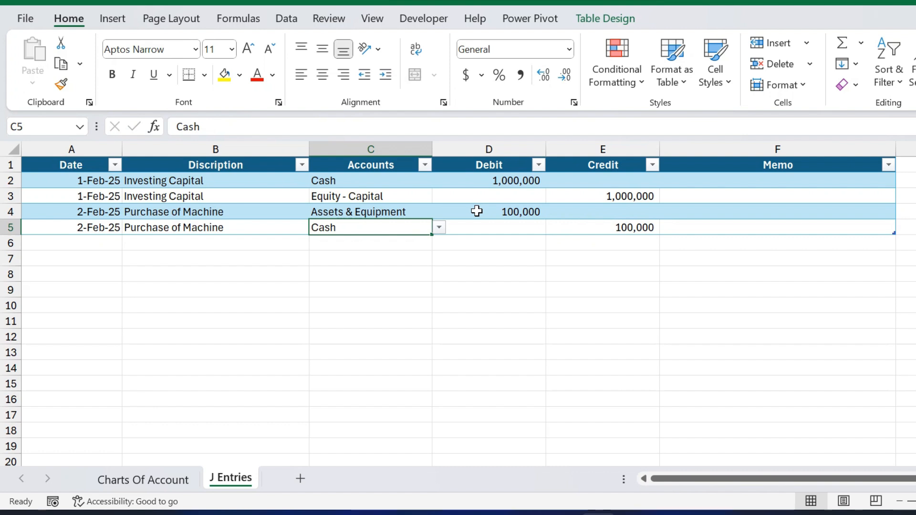
pyautogui.press('Down')
pyautogui.press('Left')
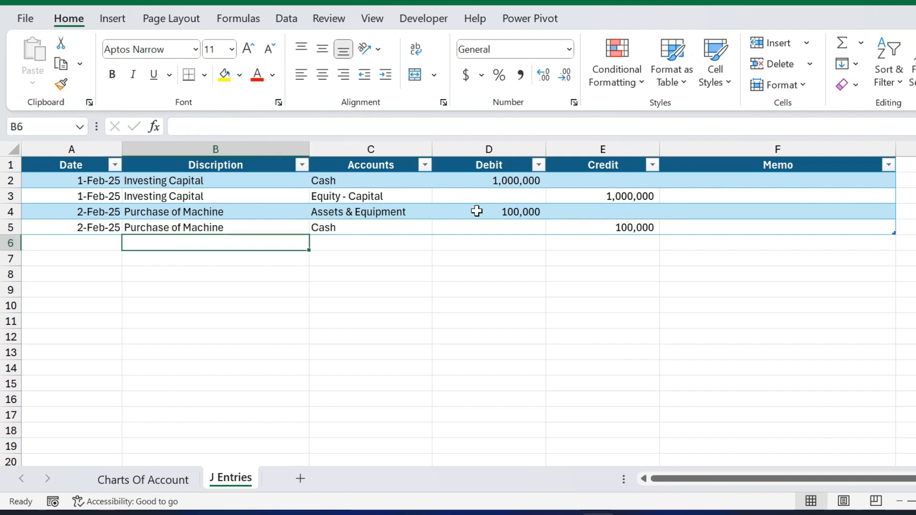
pyautogui.press('Left')
pyautogui.hotkey('ctrl', 'd')
pyautogui.press('Down')
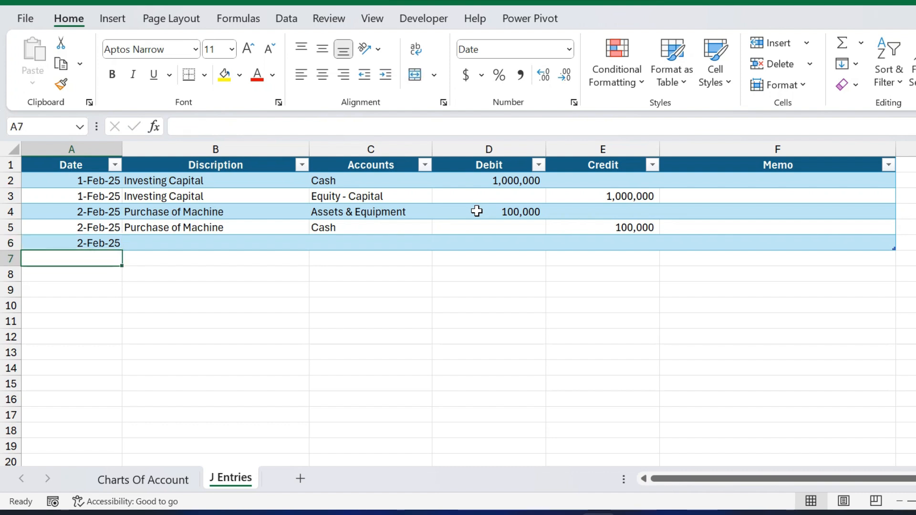
pyautogui.press('Up')
pyautogui.hotkey('shift', 'Down')
pyautogui.hotkey('ctrl', 'd')
pyautogui.press('Down')
# Step: Enter the description "Transfer To Bank" in cell B6 and fill it down to B7
pyautogui.press('Right')
pyautogui.press('Up')
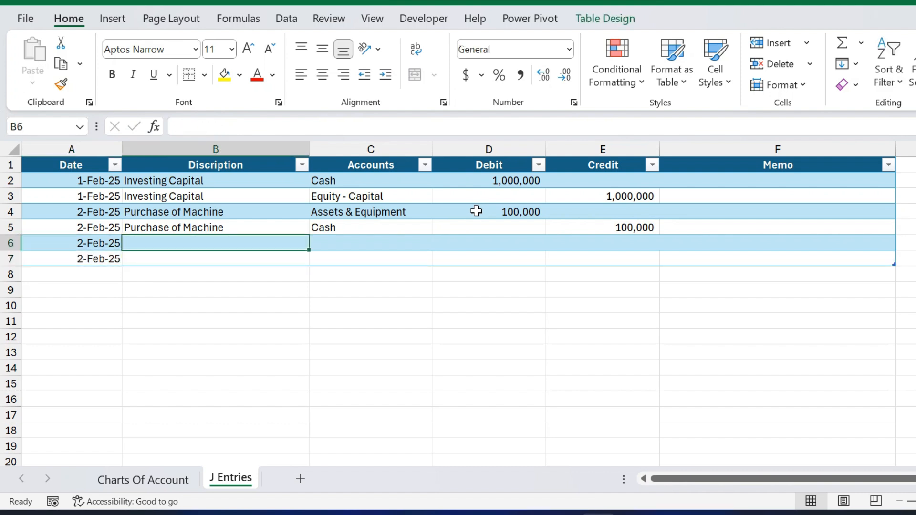
pyautogui.write('Transfer ')
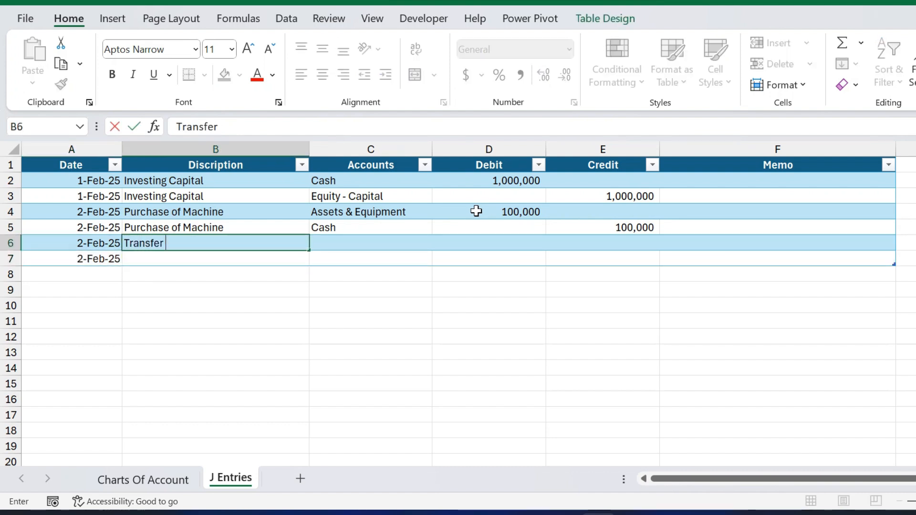
pyautogui.write('To Bank')
pyautogui.press('Return')
pyautogui.hotkey('ctrl', 'd')
pyautogui.press('Down')
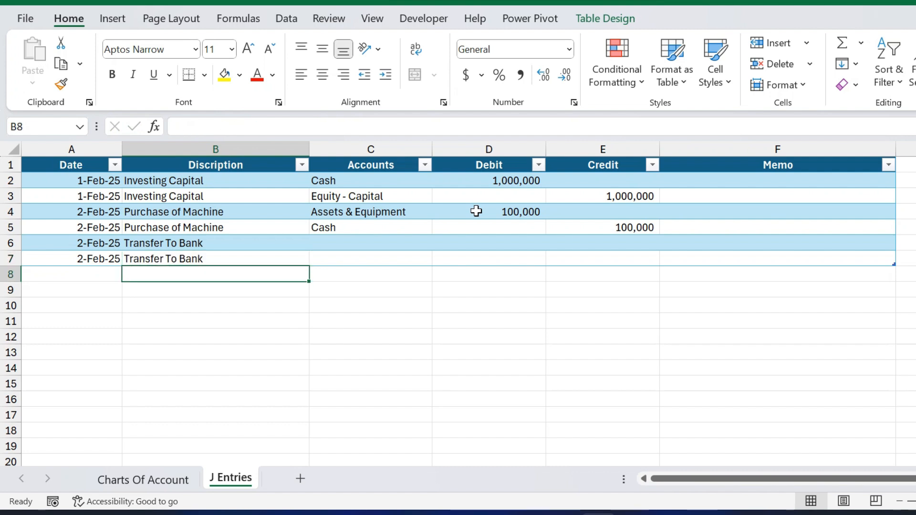
pyautogui.press('Right')
pyautogui.press('Up')
pyautogui.press('Up')
pyautogui.write('ba')
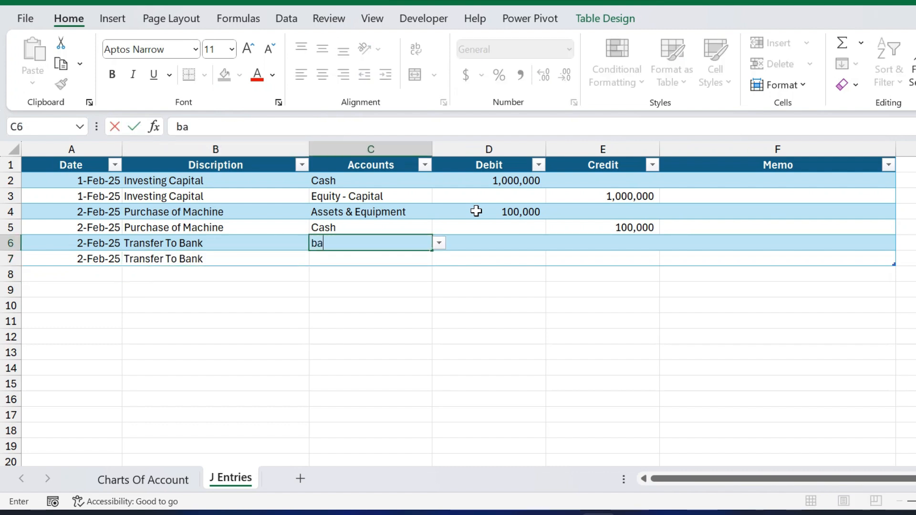
pyautogui.write('nk')
pyautogui.press('BackSpace')
pyautogui.press('BackSpace')
pyautogui.press('BackSpace')
pyautogui.press('BackSpace')
pyautogui.write('bank')
pyautogui.press('BackSpace')
pyautogui.press('BackSpace')
pyautogui.press('BackSpace')
pyautogui.press('BackSpace')
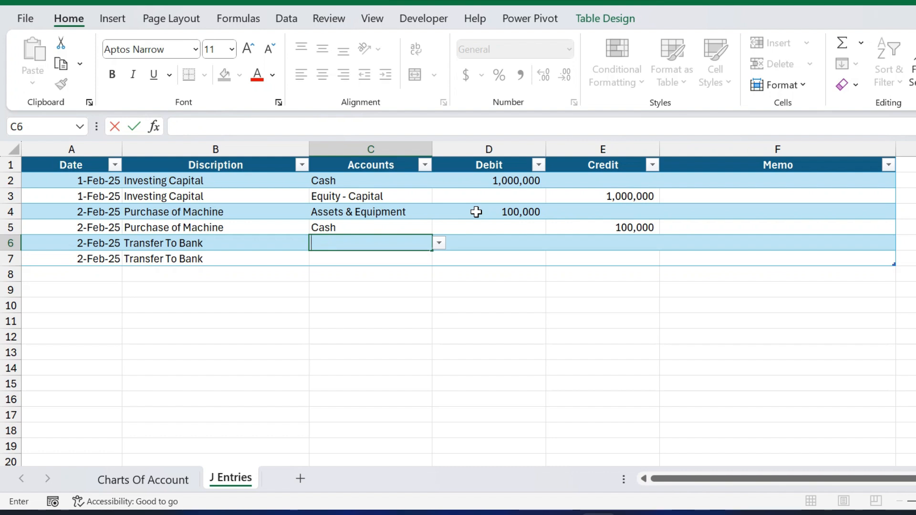
# Step: Assign the Bank 1 account to the transfer line in row 6 and enter a debit of 900,000
pyautogui.click(439, 244)
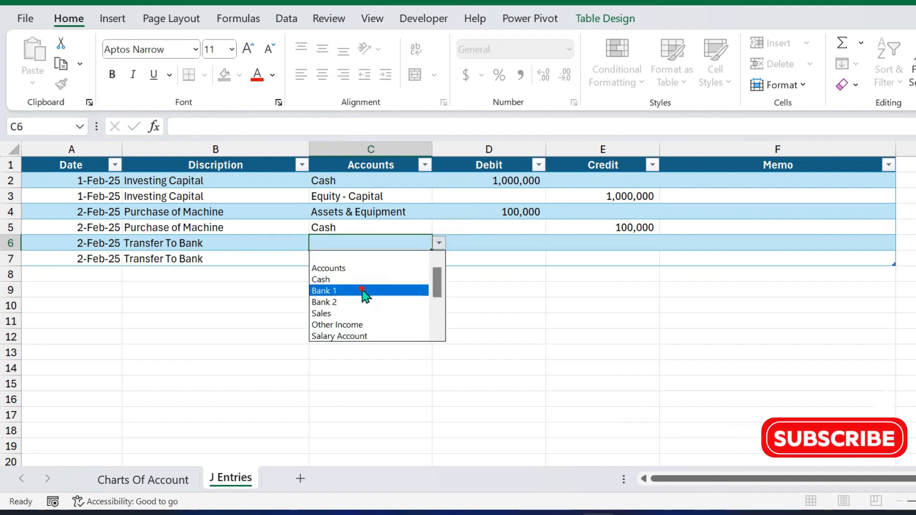
pyautogui.click(362, 290)
pyautogui.press('Return')
pyautogui.press('Up')
pyautogui.press('Right')
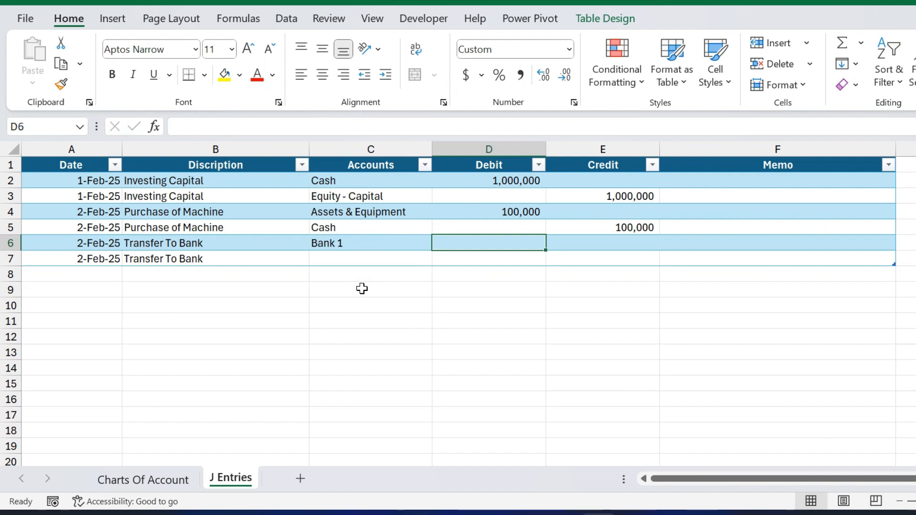
pyautogui.write('900')
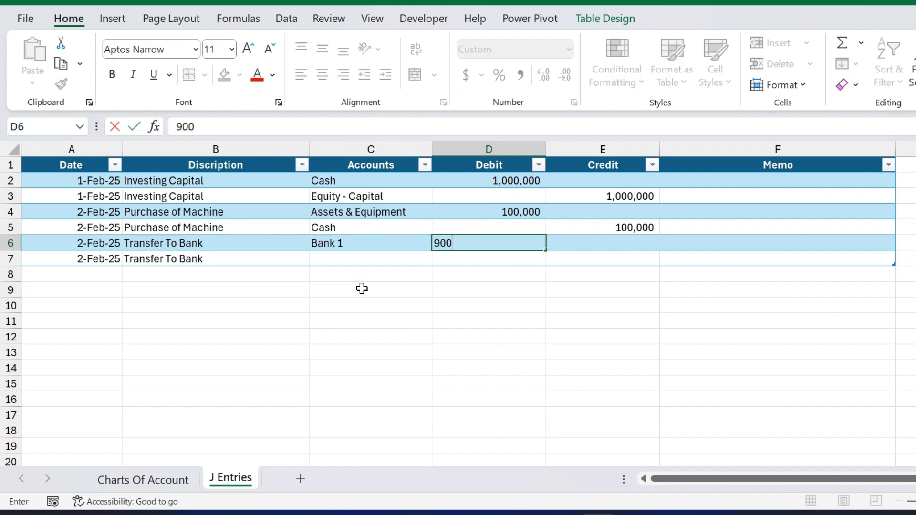
pyautogui.write(',000')
pyautogui.hotkey('ctrl', 'Return')
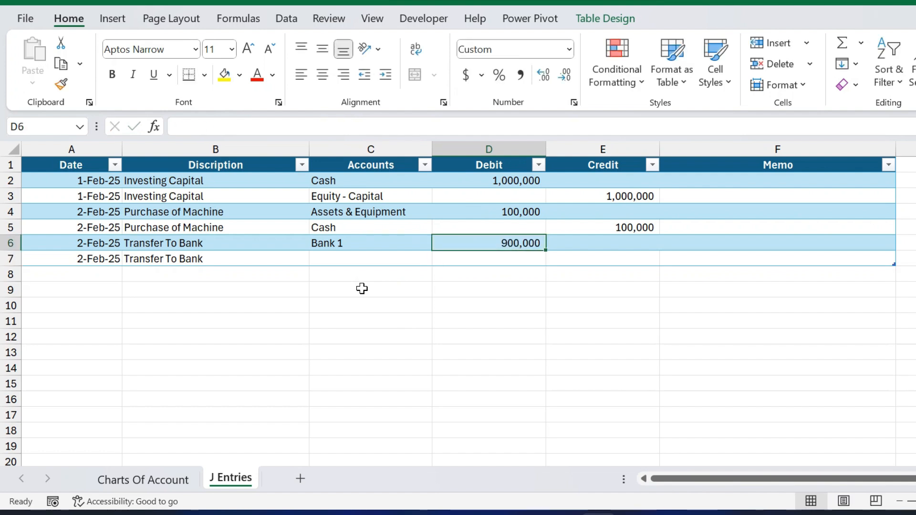
# Step: Copy the debit amount from row 6 into the credit cell of row 7 and set that line's account to Cash
pyautogui.hotkey('ctrl', 'c')
pyautogui.press('Down')
pyautogui.press('Right')
pyautogui.hotkey('ctrl', 'v')
pyautogui.press('Left')
pyautogui.press('Left')
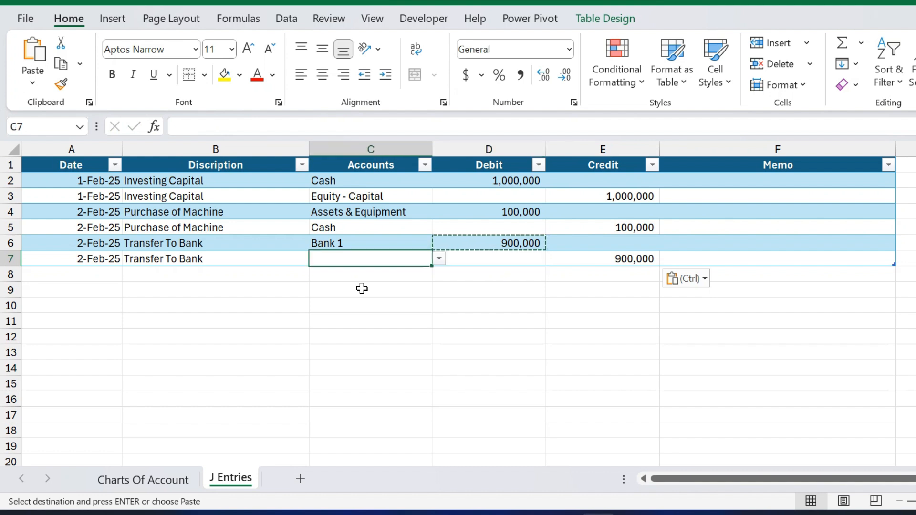
pyautogui.write('cash')
pyautogui.press('Return')
pyautogui.press('Up')
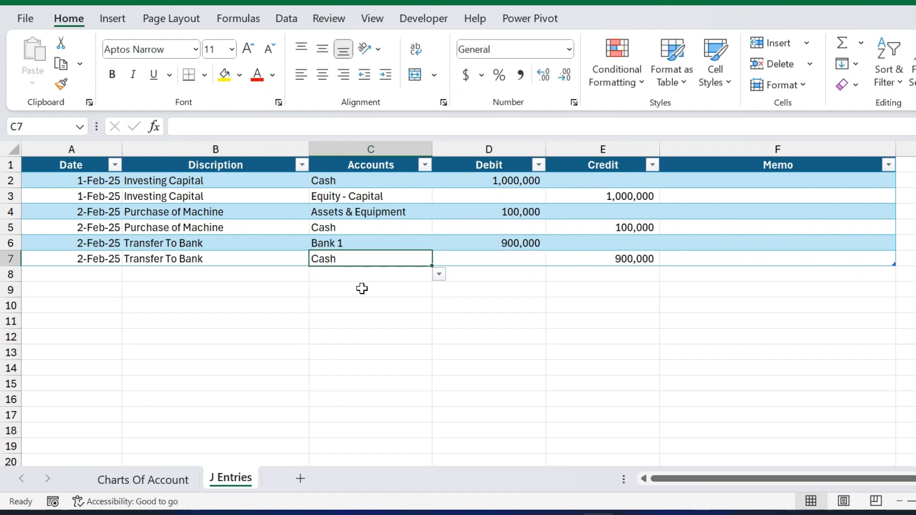
pyautogui.press('Right')
pyautogui.press('Right')
pyautogui.press('Right')
pyautogui.press('Right')
pyautogui.press('Left')
pyautogui.press('Left')
pyautogui.press('Left')
pyautogui.press('Left')
pyautogui.press('Left')
pyautogui.press('Left')
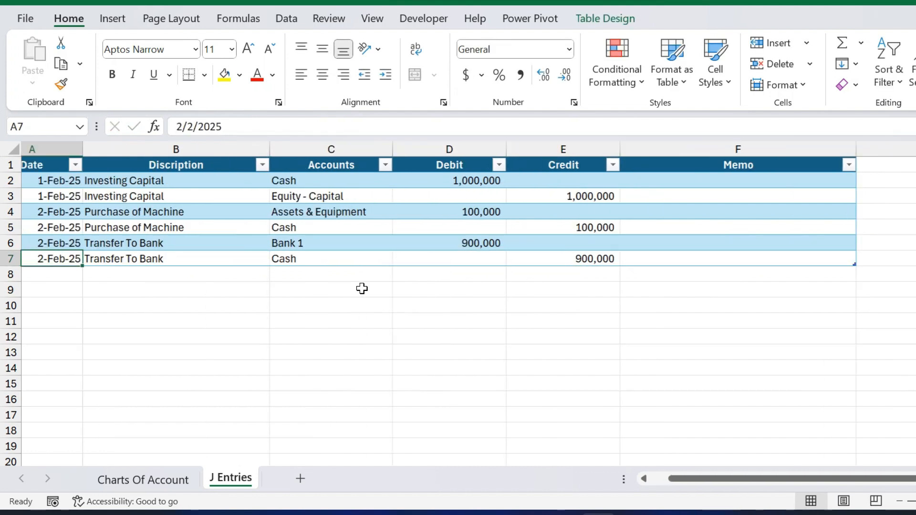
pyautogui.press('Up')
pyautogui.press('Right')
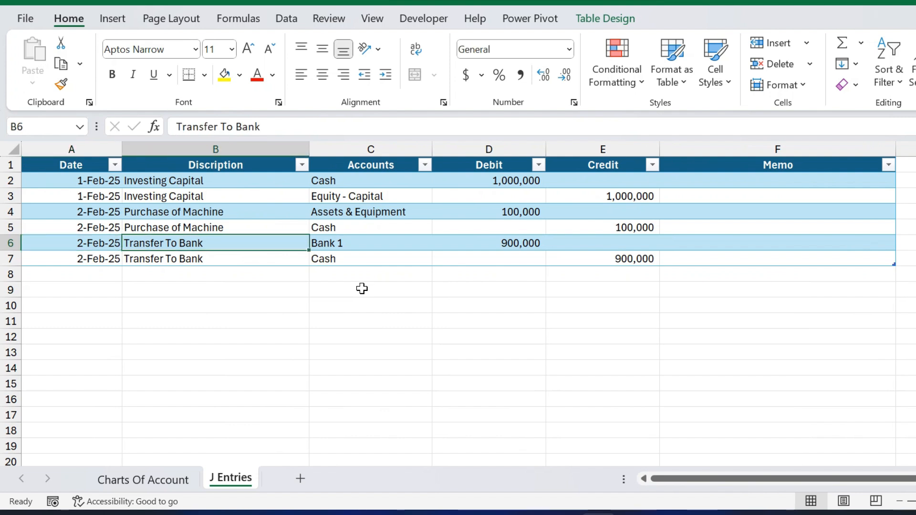
pyautogui.press('Right')
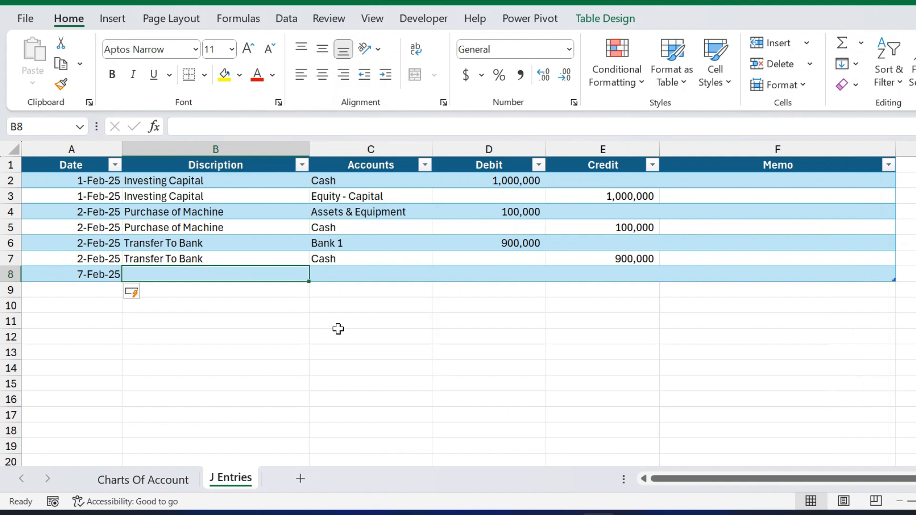
# Step: Enter the description "Rent for 6 Months" in cell B8 for the 7-Feb-25 line
pyautogui.click(229, 323)
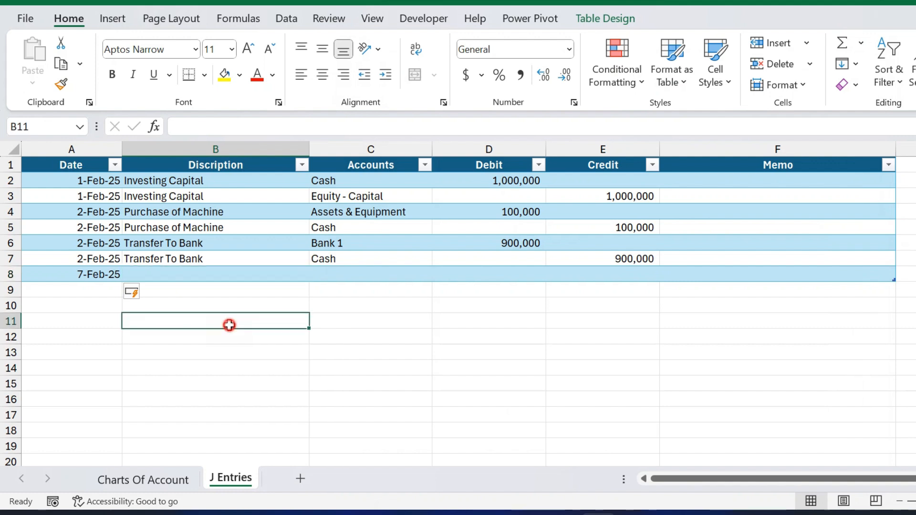
pyautogui.press('Up')
pyautogui.press('Up')
pyautogui.press('Up')
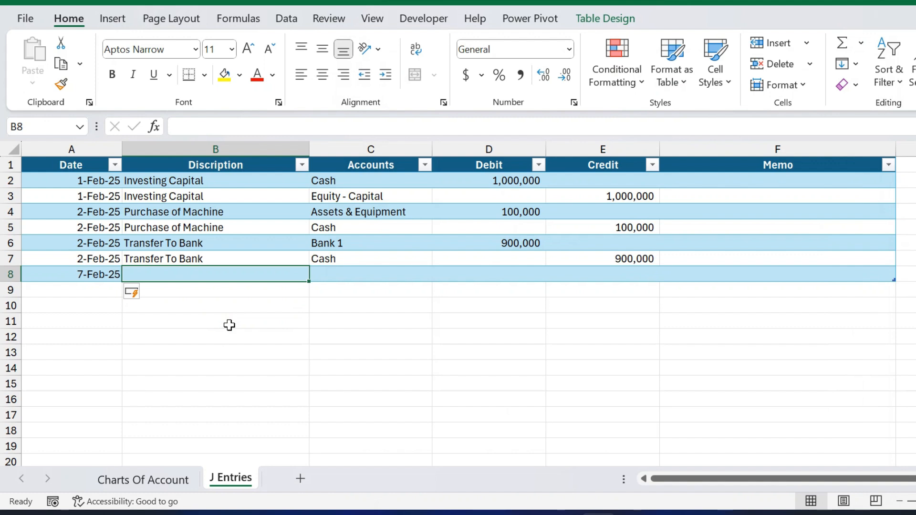
pyautogui.press('Right')
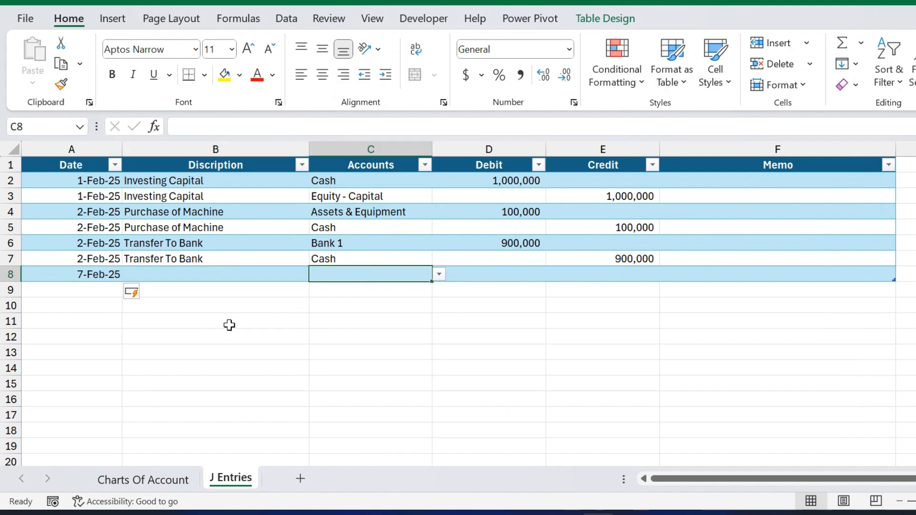
pyautogui.press('Left')
pyautogui.write('Re')
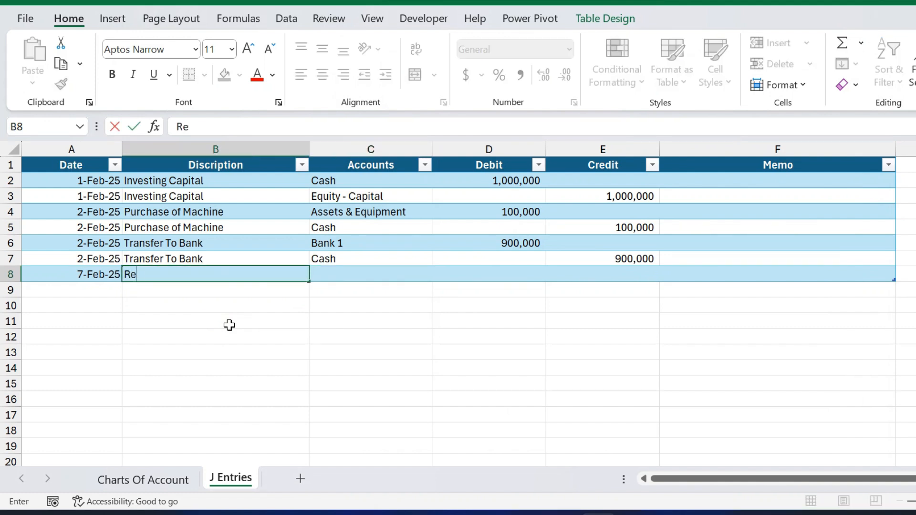
pyautogui.write('nt for')
pyautogui.write(' 5')
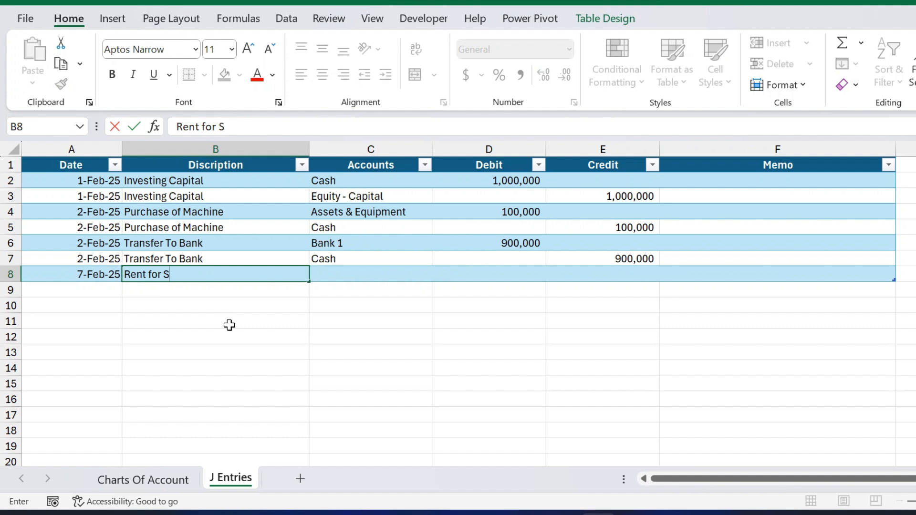
pyautogui.press('BackSpace')
pyautogui.write('6 Months')
pyautogui.press('Return')
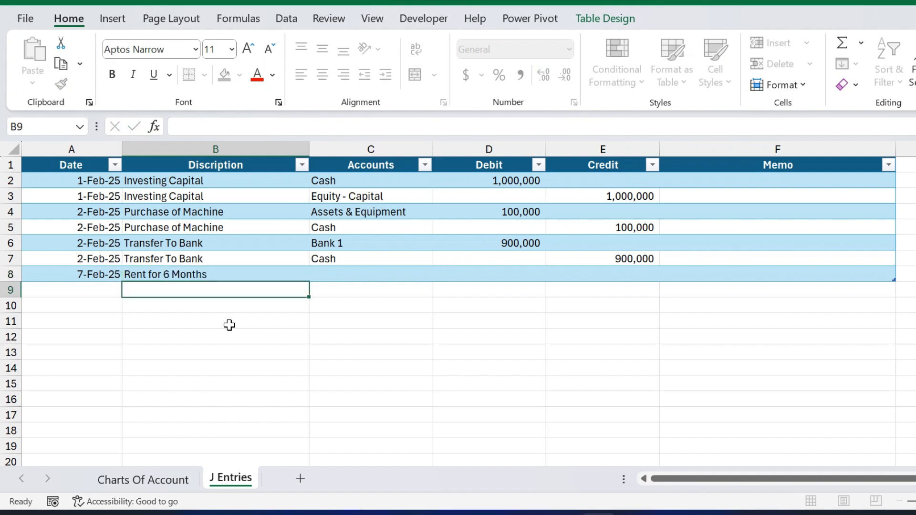
pyautogui.press('Up')
pyautogui.press('Right')
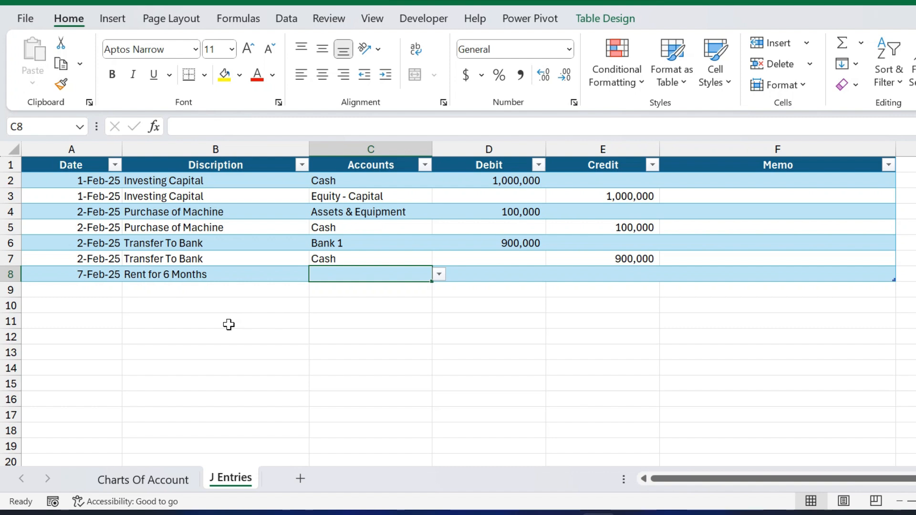
pyautogui.press('Down')
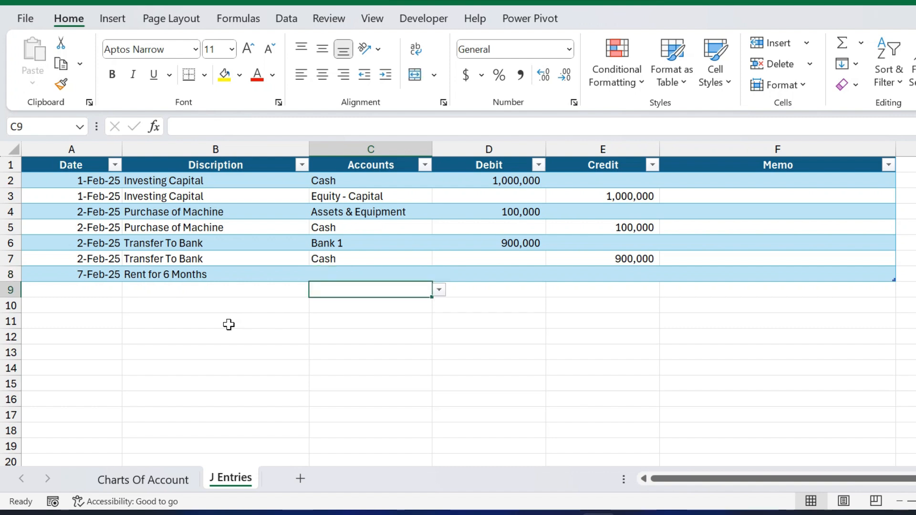
pyautogui.press('Up')
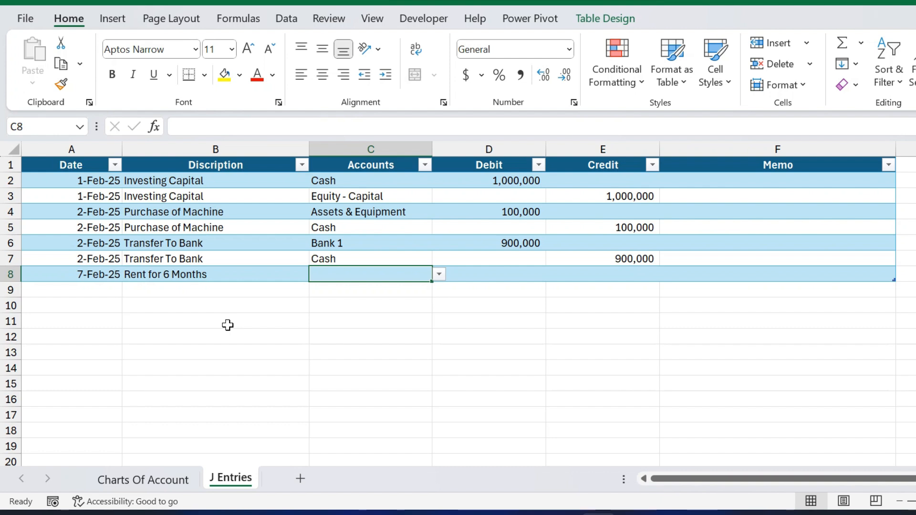
pyautogui.press('Right')
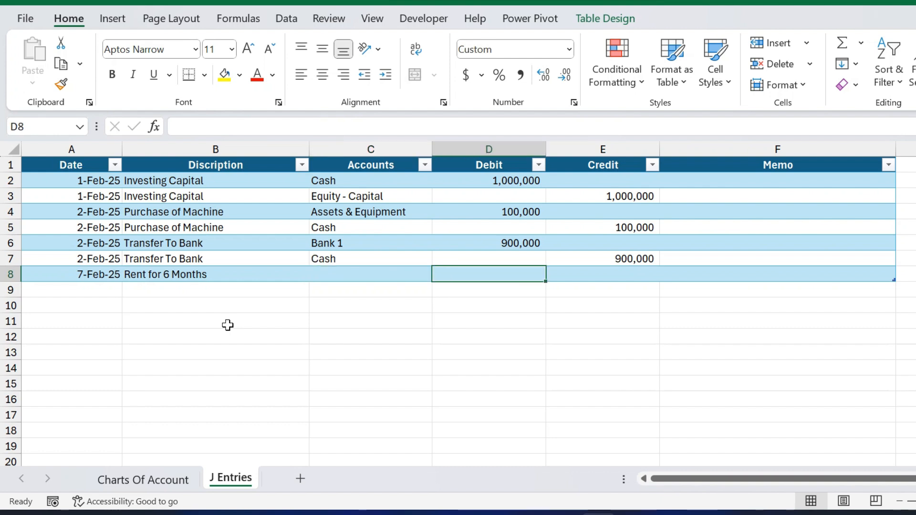
pyautogui.press('Left')
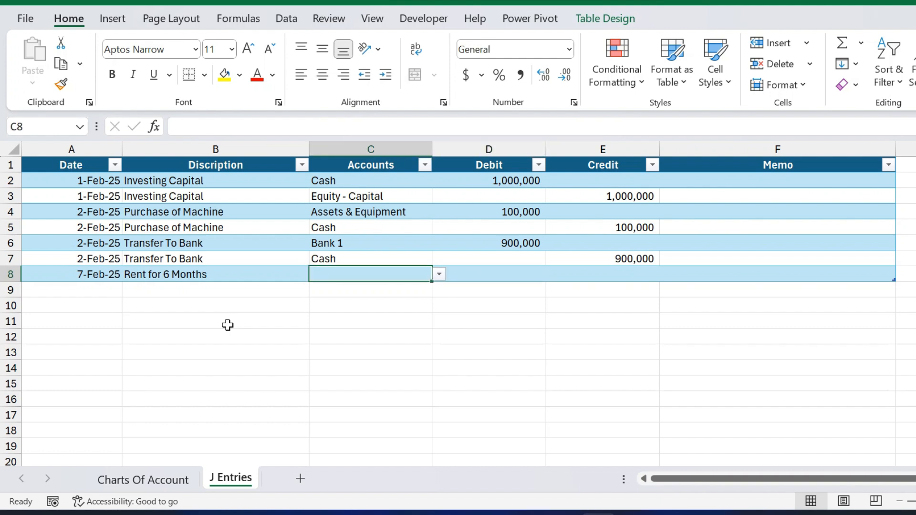
pyautogui.write('re')
pyautogui.press('BackSpace')
pyautogui.press('BackSpace')
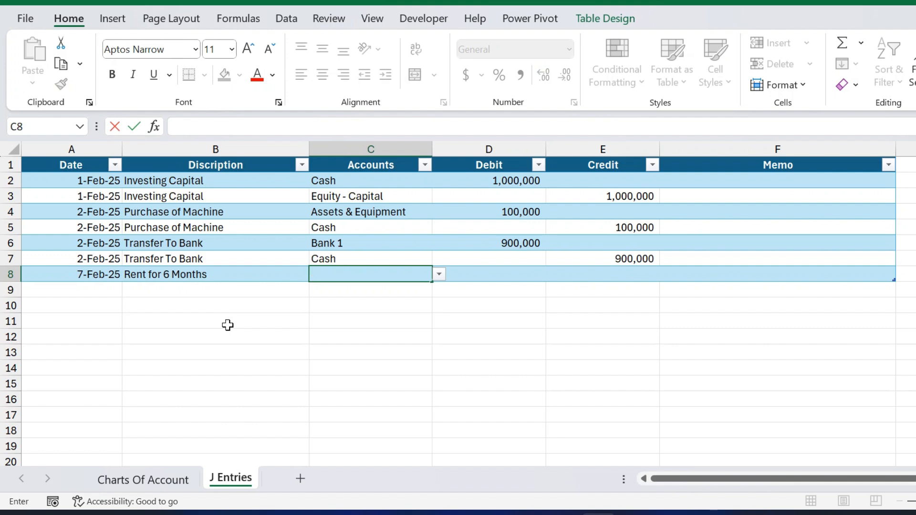
# Step: Assign the Rent account to the 7-Feb-25 line in row 8 and enter a debit of 10,000
pyautogui.click(143, 478)
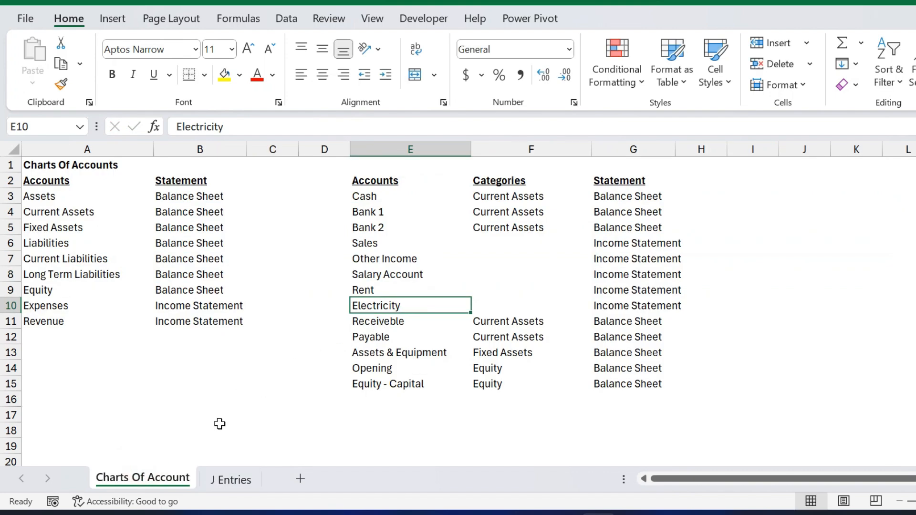
pyautogui.click(234, 478)
pyautogui.click(438, 274)
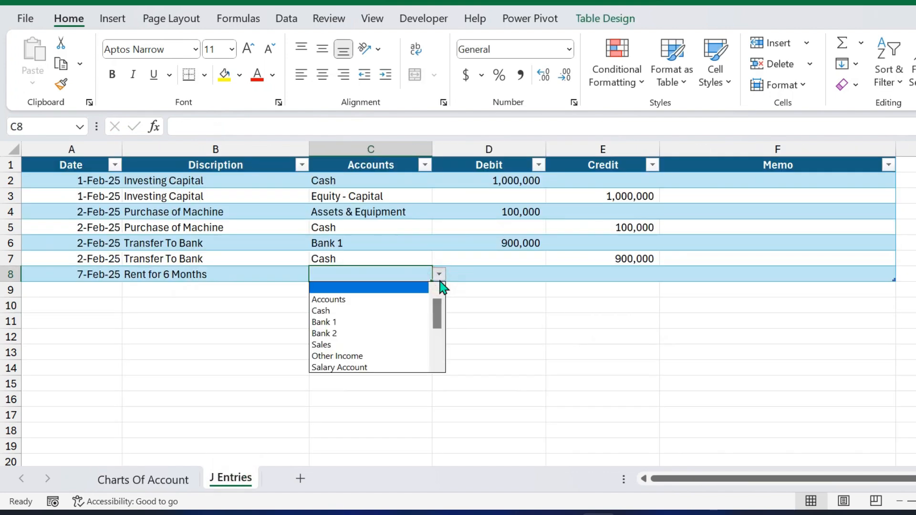
pyautogui.moveTo(438, 317); pyautogui.dragTo(440, 341)
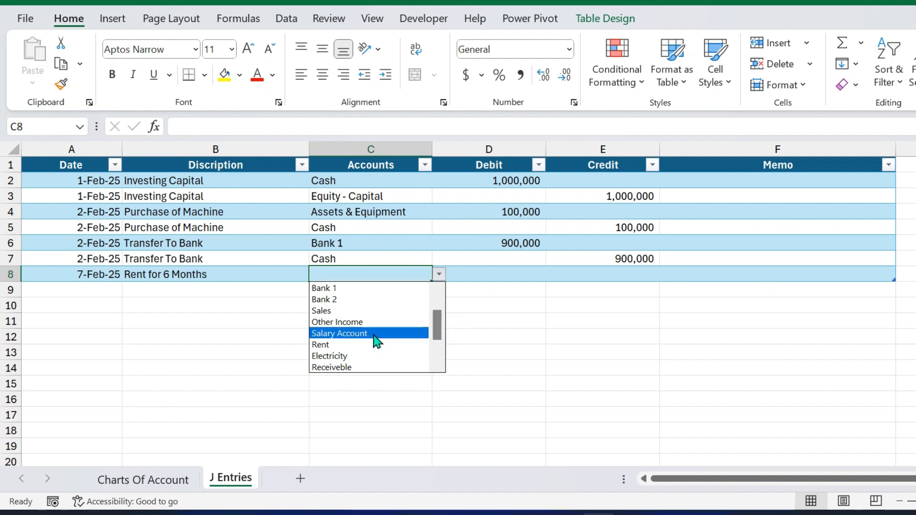
pyautogui.click(359, 347)
pyautogui.press('Tab')
pyautogui.write('10')
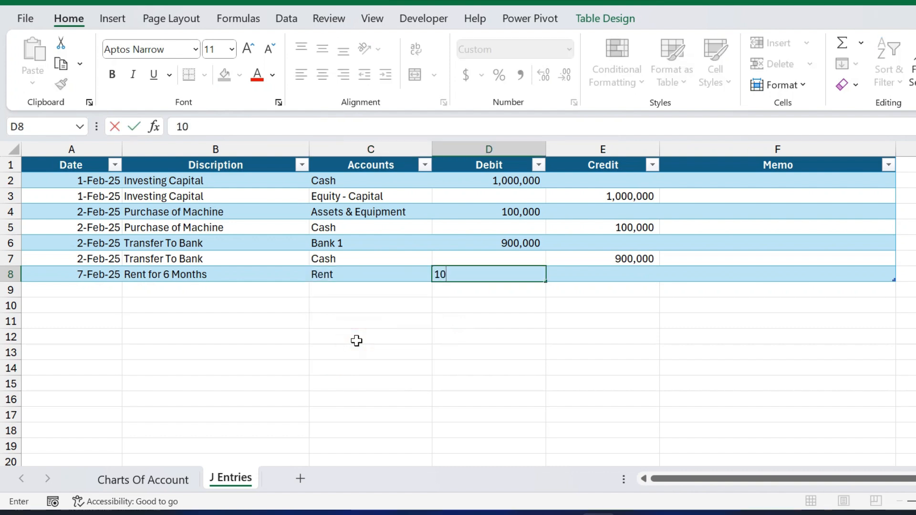
pyautogui.write(',000')
pyautogui.press('Return')
# Step: Fill the date and the "Rent for 6 Months" description from row 8 down into row 9
pyautogui.press('Left')
pyautogui.press('Left')
pyautogui.press('Left')
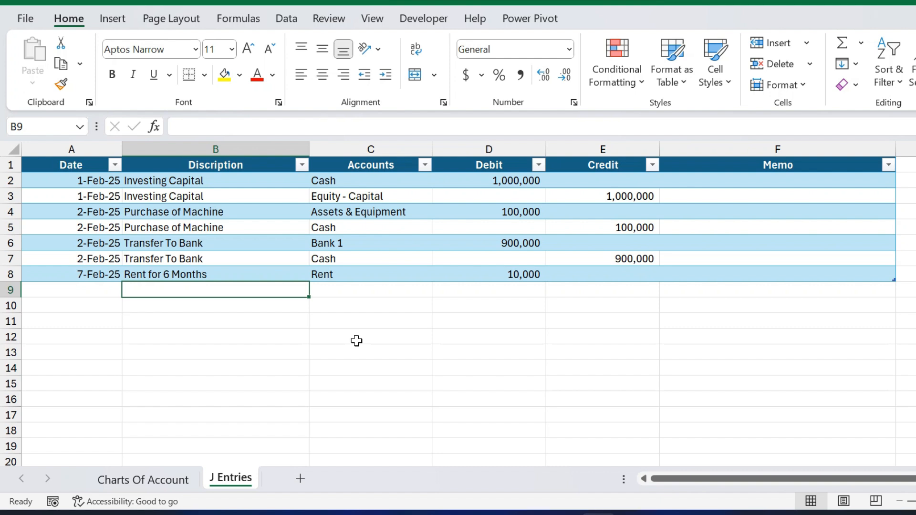
pyautogui.hotkey('ctrl', 'd')
pyautogui.press('Tab')
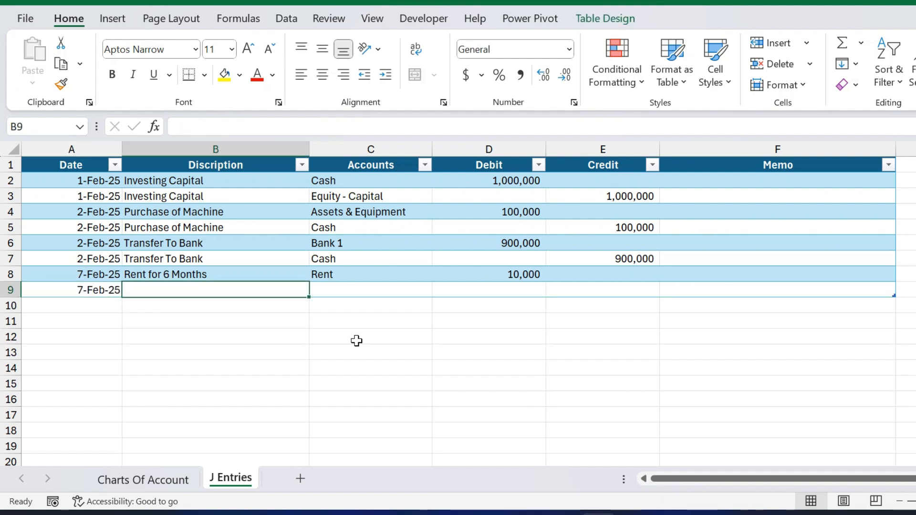
pyautogui.hotkey('ctrl', 'd')
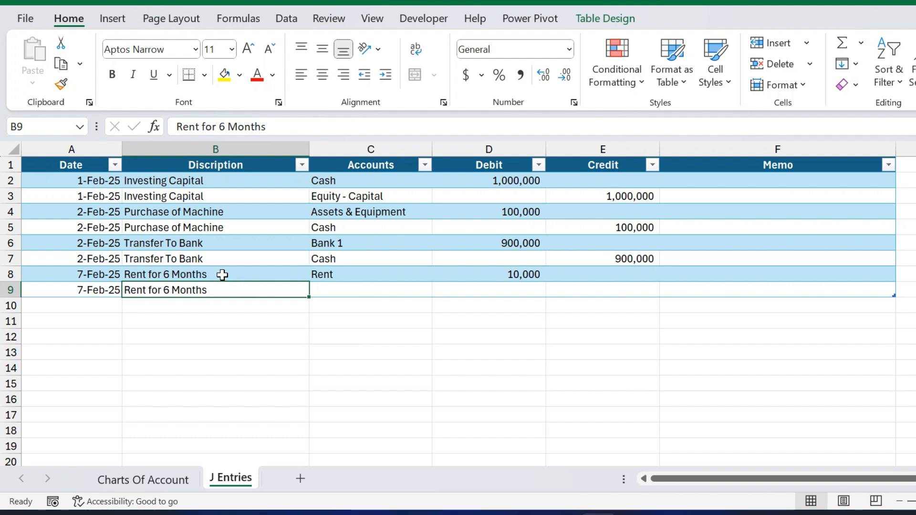
pyautogui.press('Tab')
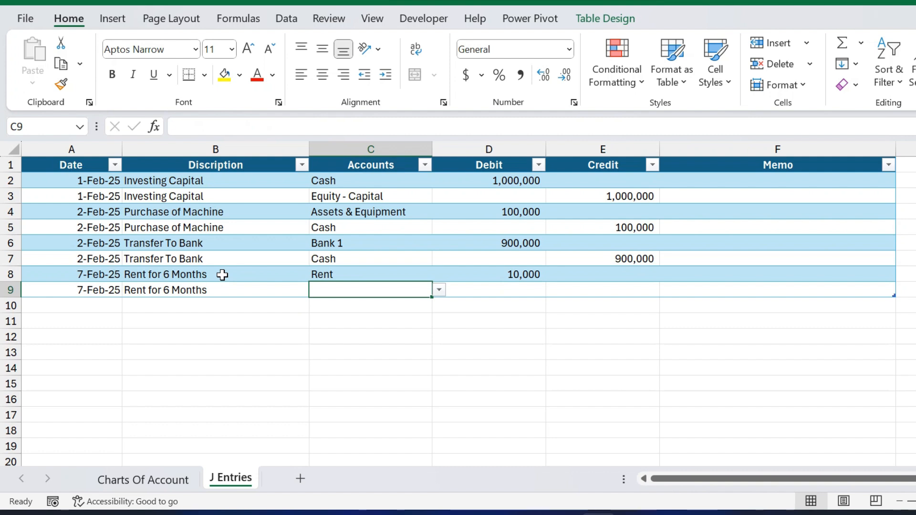
# Step: Enter a debit of 50,000 for the second rent line in cell D9
pyautogui.click(518, 274)
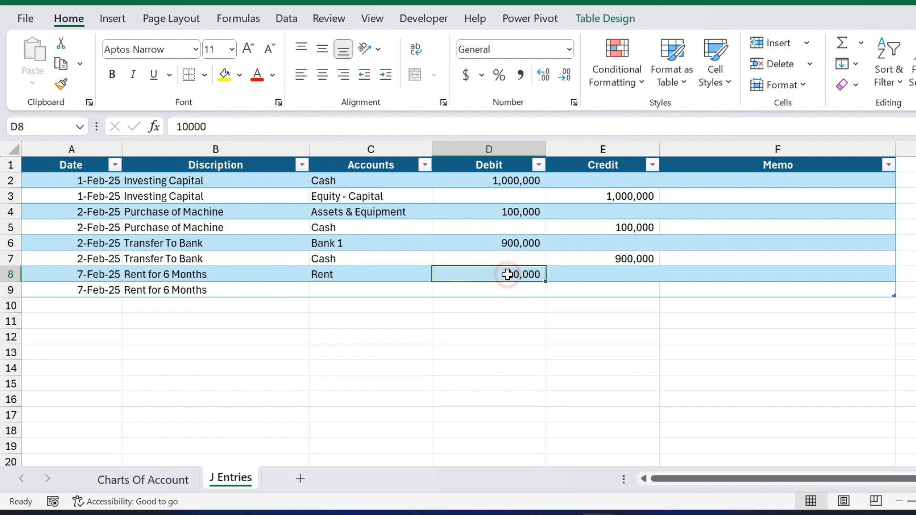
pyautogui.click(382, 293)
pyautogui.click(466, 288)
pyautogui.write('50')
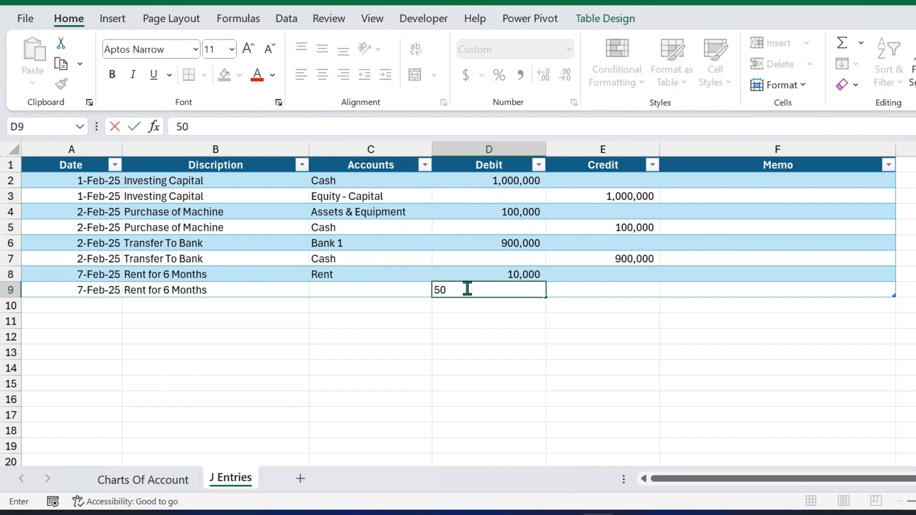
pyautogui.write(',000')
pyautogui.press('Return')
pyautogui.click(467, 288)
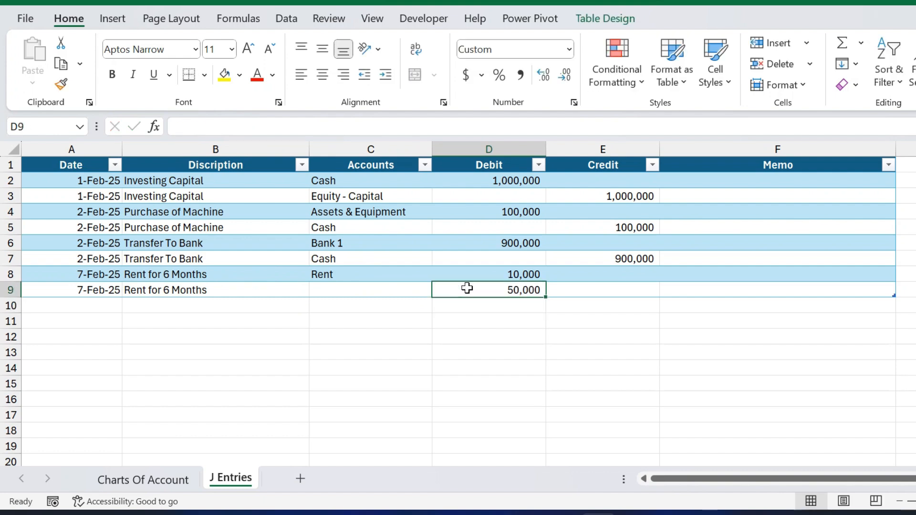
# Step: Add a Prepaid Expenses account in row 16 of the chart of accounts, with category Current Assets and statement Balance Sheet
pyautogui.click(171, 478)
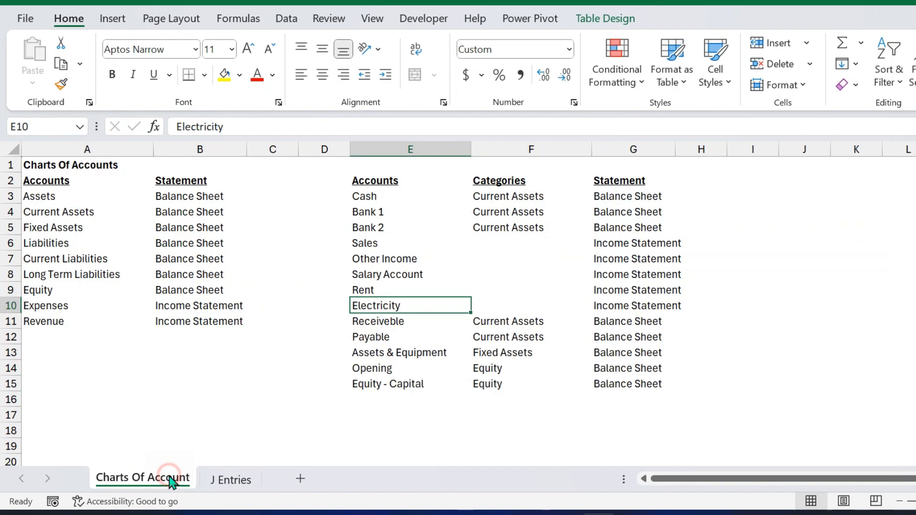
pyautogui.click(393, 405)
pyautogui.write('Pre')
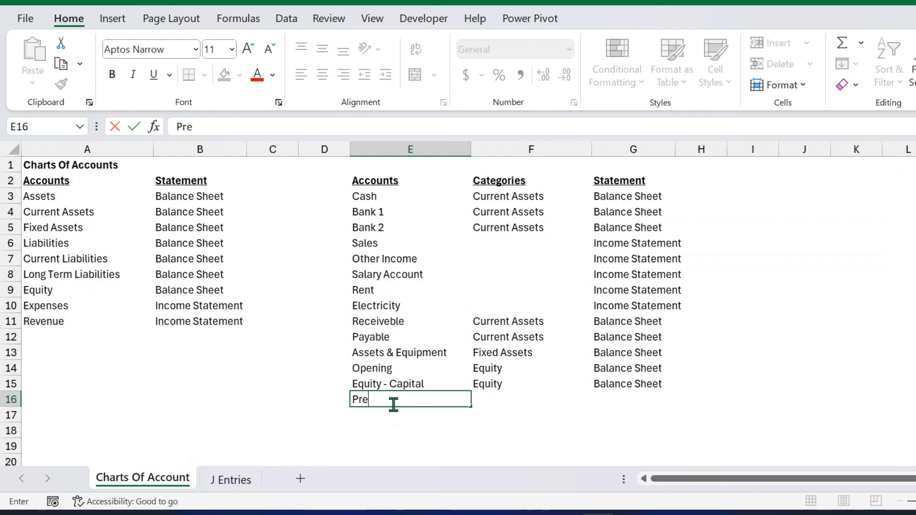
pyautogui.write('paid Expenses')
pyautogui.press('Return')
pyautogui.click(394, 405)
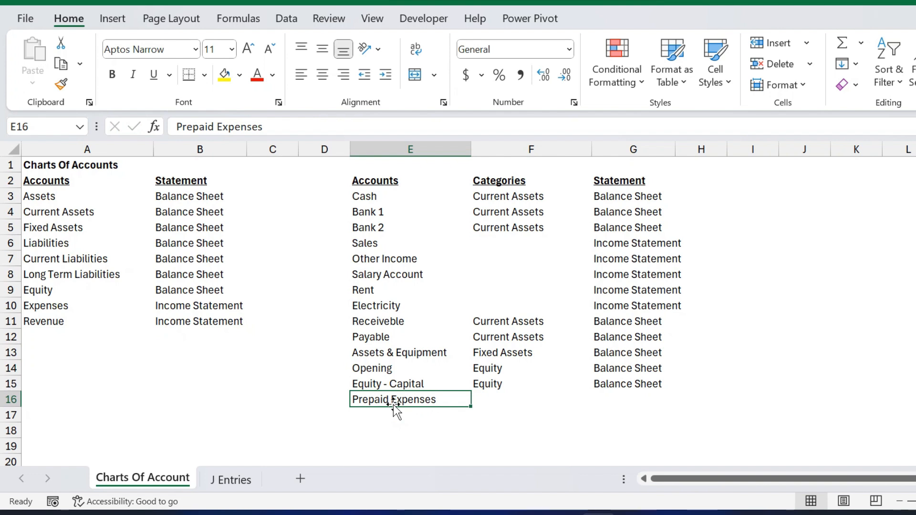
pyautogui.press('Tab')
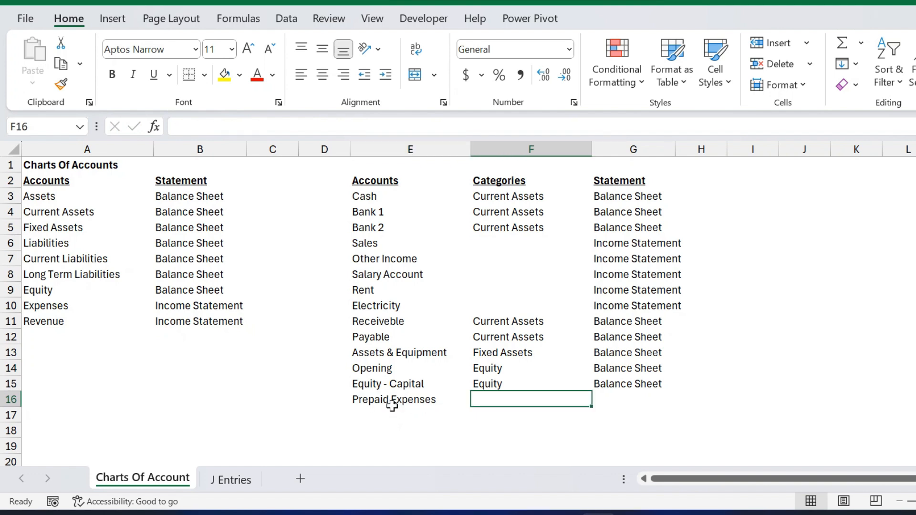
pyautogui.write('cu')
pyautogui.press('Tab')
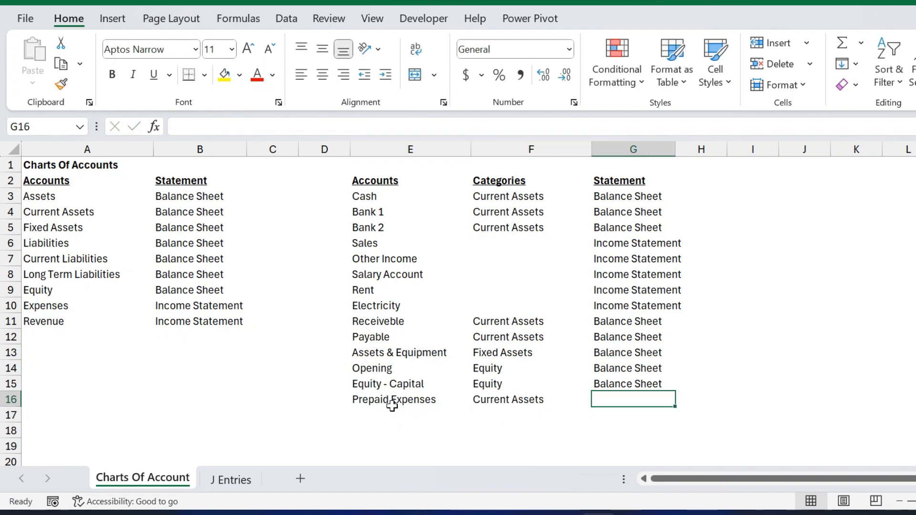
pyautogui.press('Down')
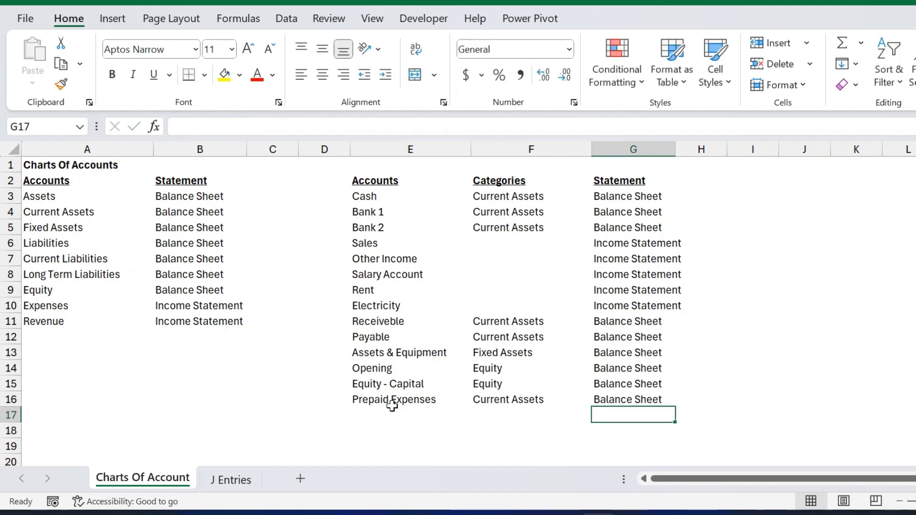
# Step: Assign the Prepaid Expenses account to the second rent line in row 9 of the journal entries
pyautogui.click(231, 482)
pyautogui.press('Left')
pyautogui.write('pere')
pyautogui.press('BackSpace')
pyautogui.press('BackSpace')
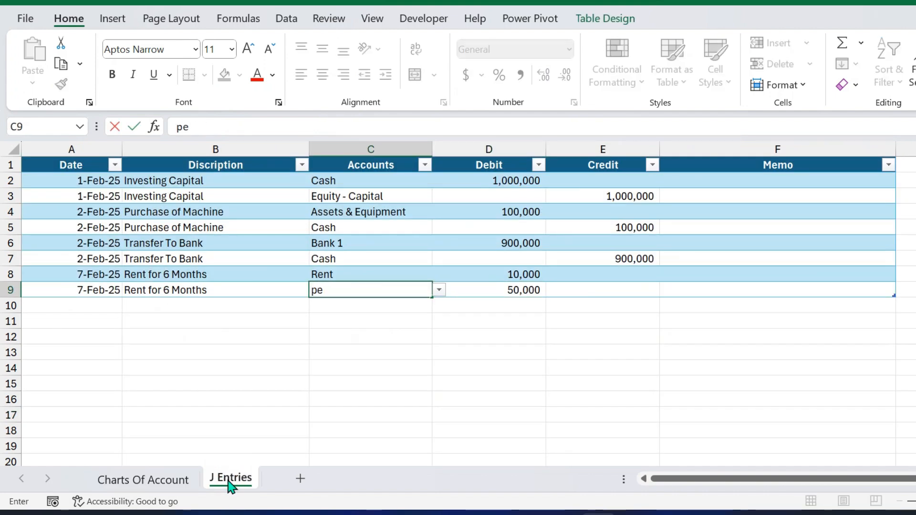
pyautogui.press('BackSpace')
pyautogui.press('BackSpace')
pyautogui.click(439, 290)
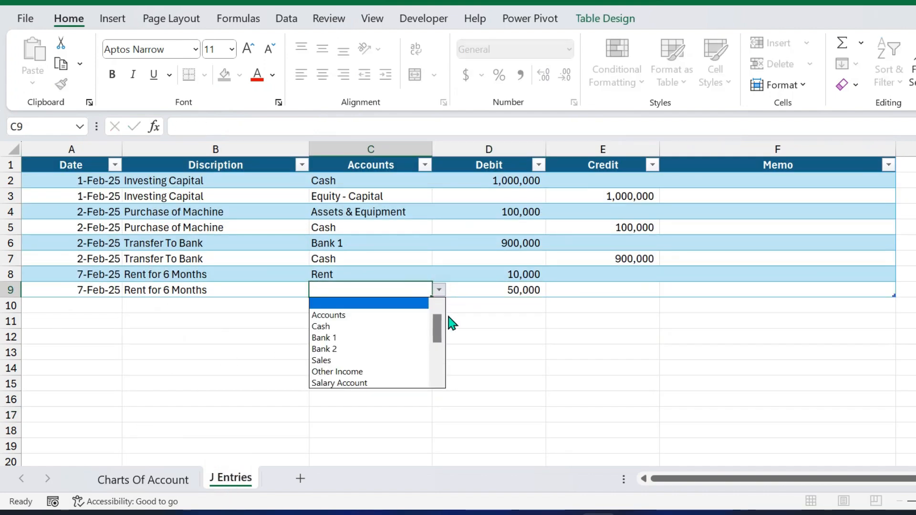
pyautogui.moveTo(439, 334); pyautogui.dragTo(433, 372)
pyautogui.click(384, 382)
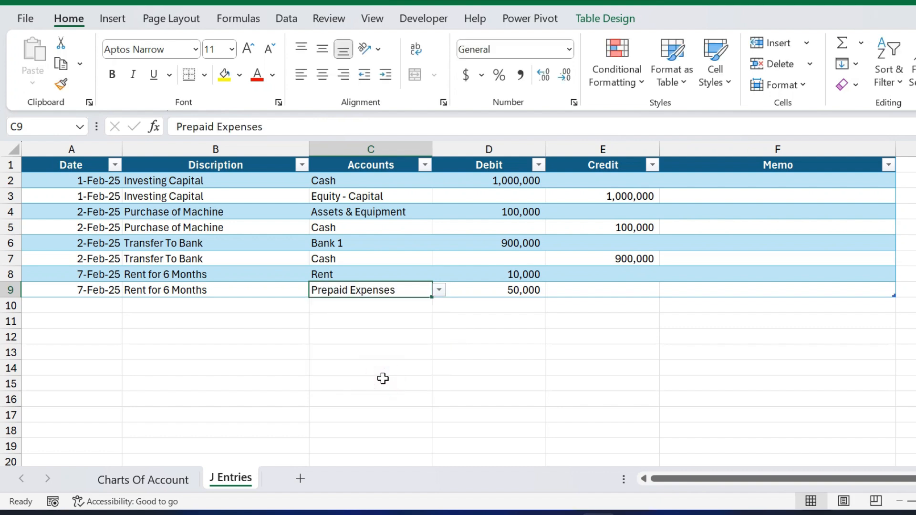
# Step: Copy the sum of the two rent debits in D8:D9 and paste it as the credit in cell E10
pyautogui.press('Up')
pyautogui.press('Right')
pyautogui.press('Down')
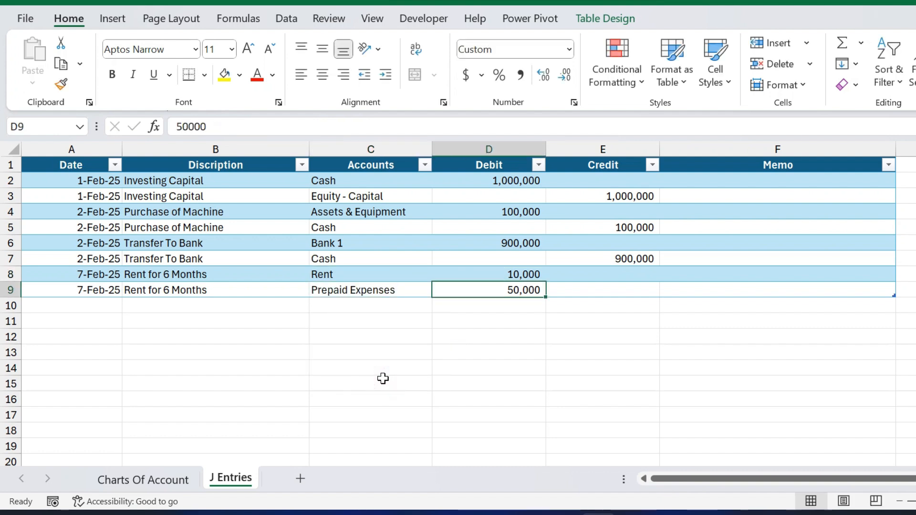
pyautogui.press('Down')
pyautogui.press('Up')
pyautogui.press('Up')
pyautogui.hotkey('shift', 'Down')
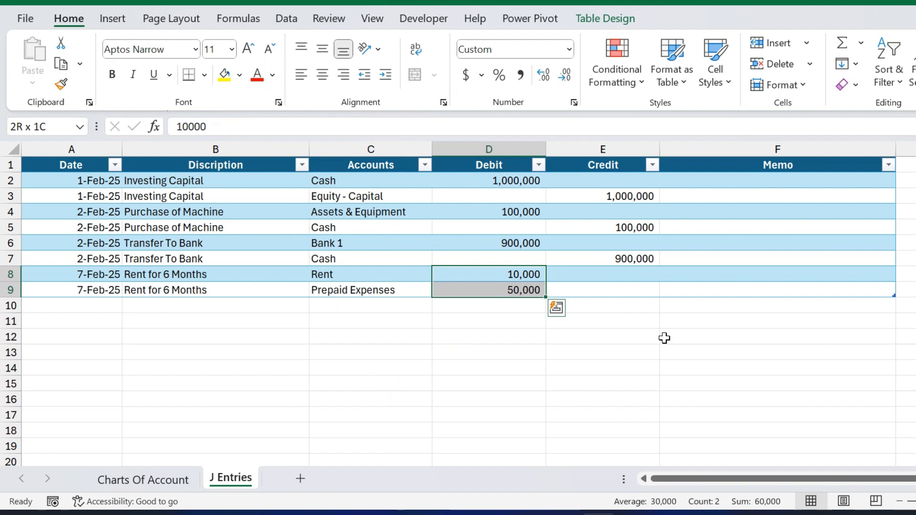
pyautogui.click(760, 501)
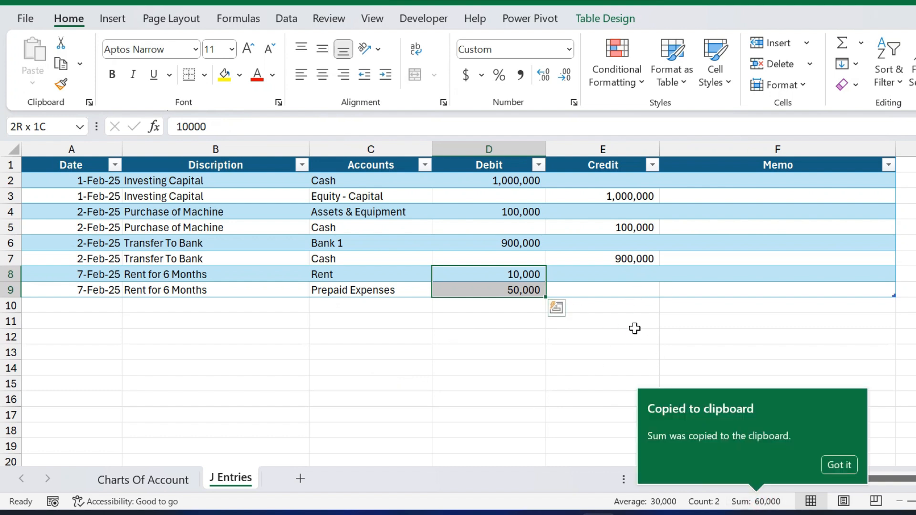
pyautogui.click(608, 306)
pyautogui.hotkey('ctrl', 'v')
# Step: Set the account of the rent credit line in row 10 to Bank 1
pyautogui.press('Left')
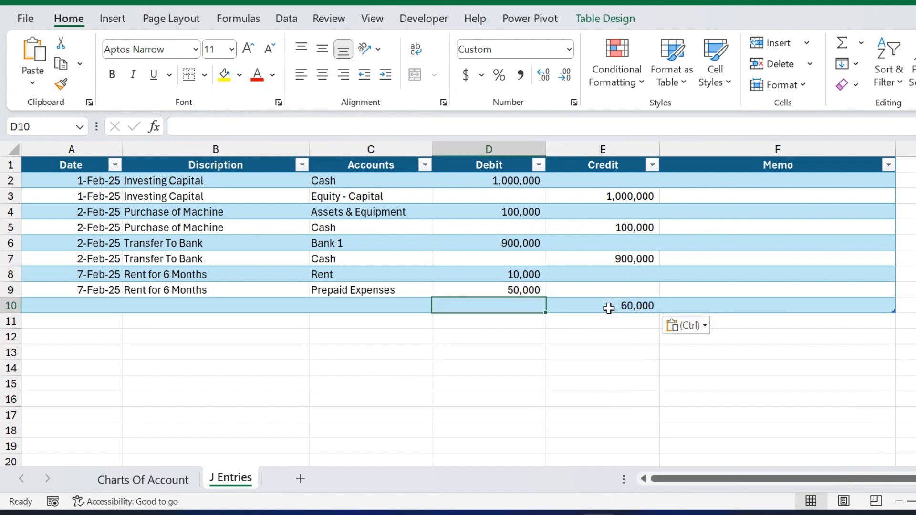
pyautogui.press('Left')
pyautogui.write('ban')
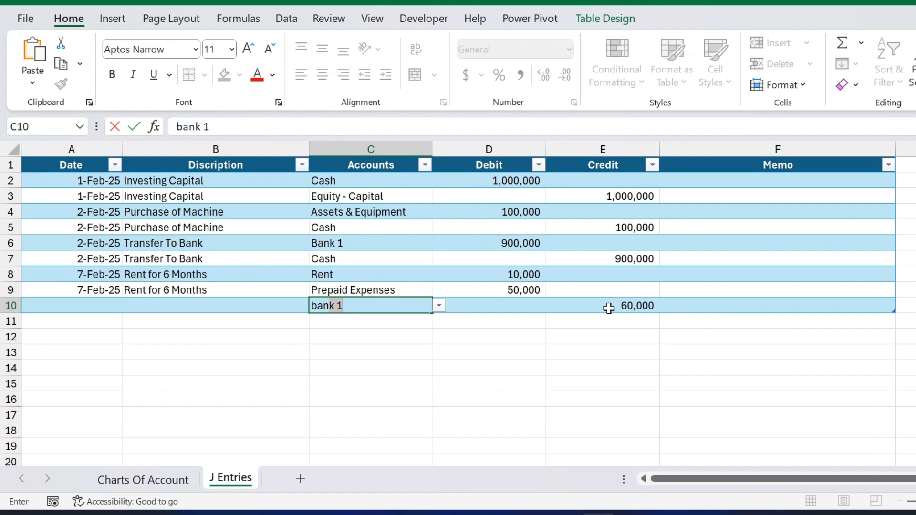
pyautogui.press('Return')
# Step: Fill the rent date and description from row 9 down into cells A10 and B10
pyautogui.press('Up')
pyautogui.press('Left')
pyautogui.press('Left')
pyautogui.hotkey('ctrl', 'd')
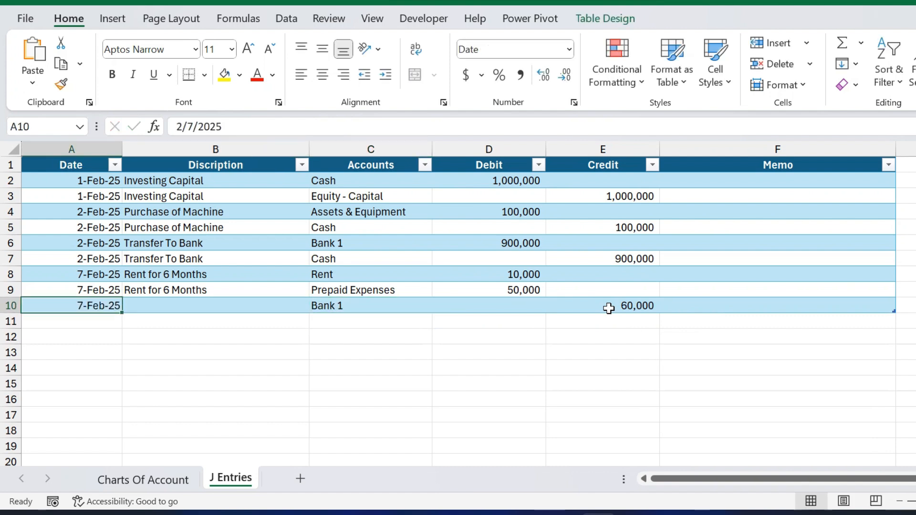
pyautogui.press('Right')
pyautogui.hotkey('ctrl', 'd')
pyautogui.press('Right')
pyautogui.press('Right')
pyautogui.press('Right')
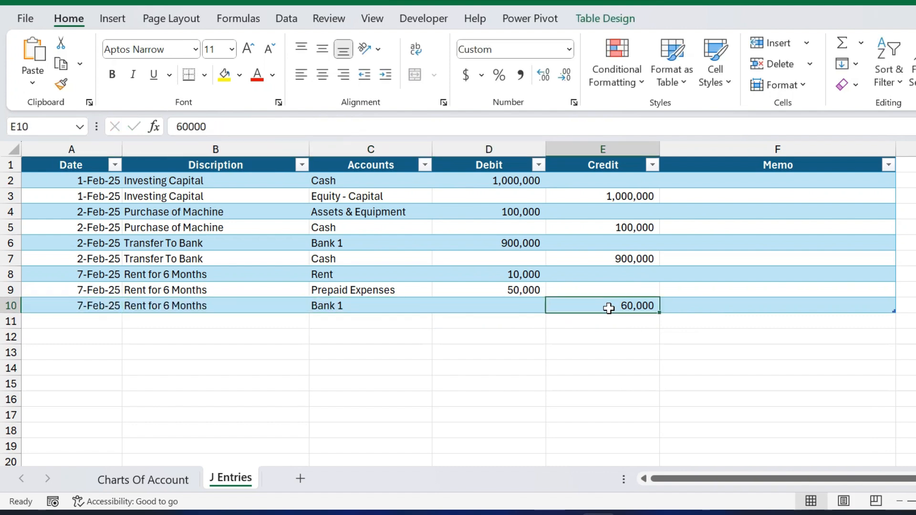
pyautogui.press('Up')
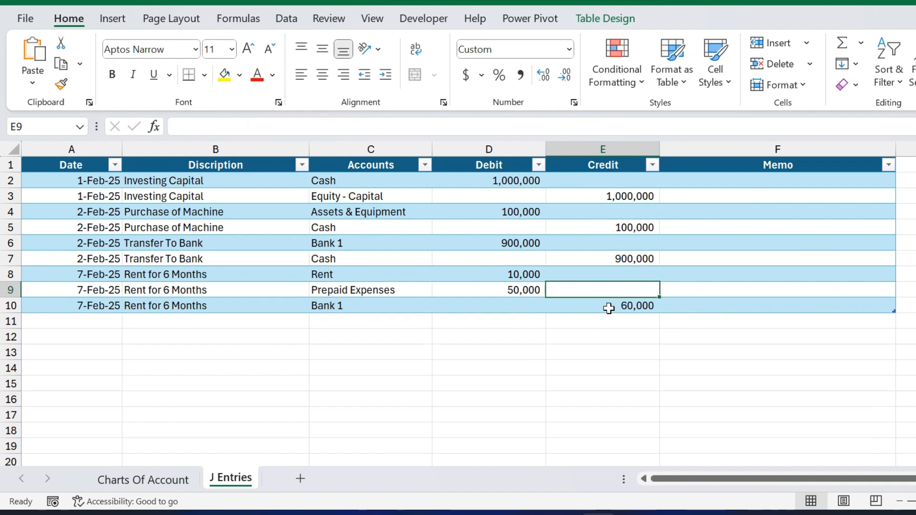
# Step: Start a new journal line in row 11 with the date 2/10/2025
pyautogui.press('Down')
pyautogui.press('Down')
pyautogui.press('Left')
pyautogui.press('Left')
pyautogui.press('Left')
pyautogui.press('Left')
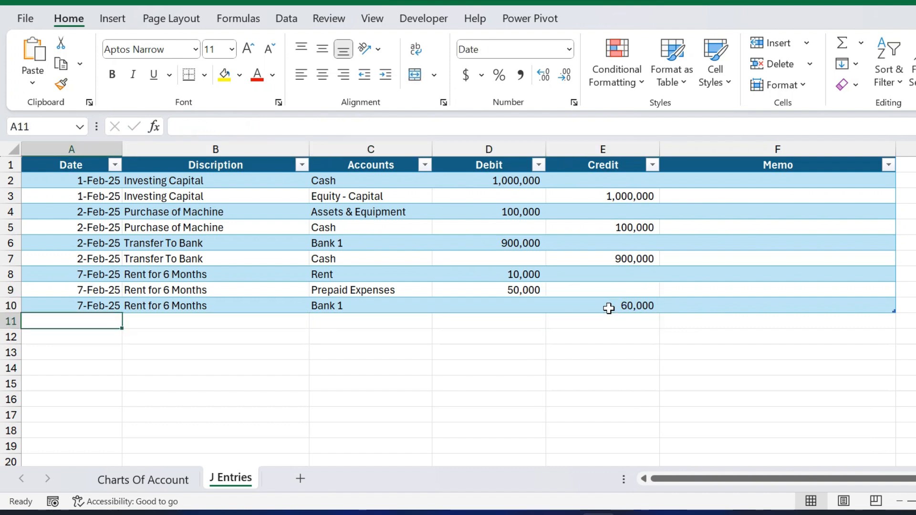
pyautogui.write('2/7/2025')
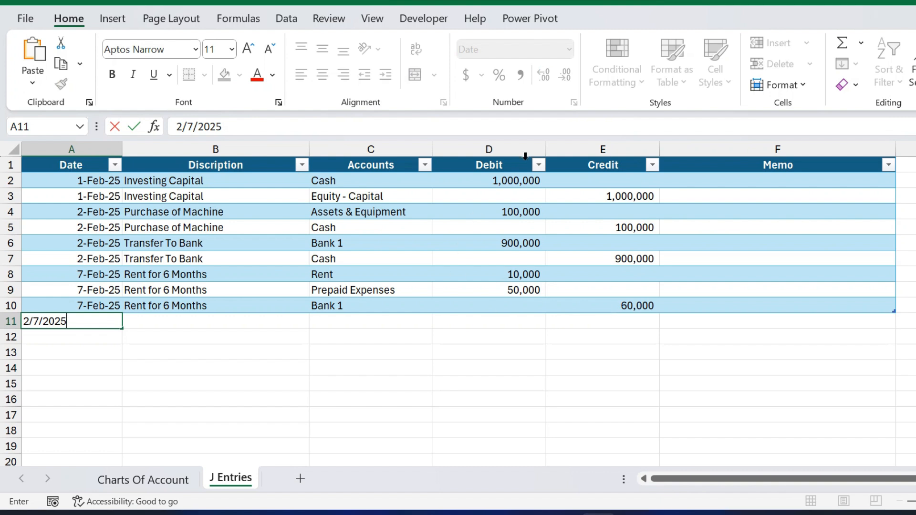
pyautogui.doubleClick(194, 126)
pyautogui.write('10')
pyautogui.press('Return')
pyautogui.press('Up')
# Step: Enter the description "Sales" in cell B11 for the 10-Feb-25 line
pyautogui.press('Right')
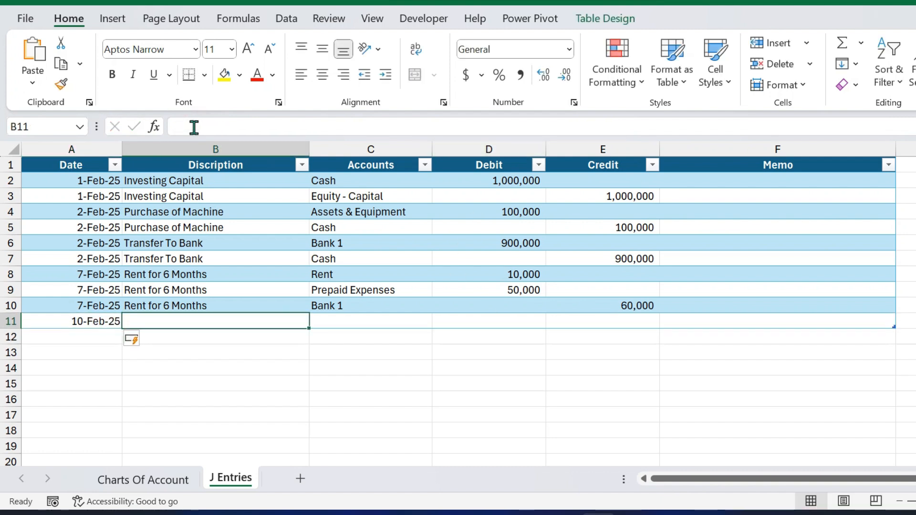
pyautogui.write('Sales')
pyautogui.press('Return')
pyautogui.press('Up')
# Step: Set the account of the 10-Feb-25 line in cell C11 to Sales
pyautogui.press('Right')
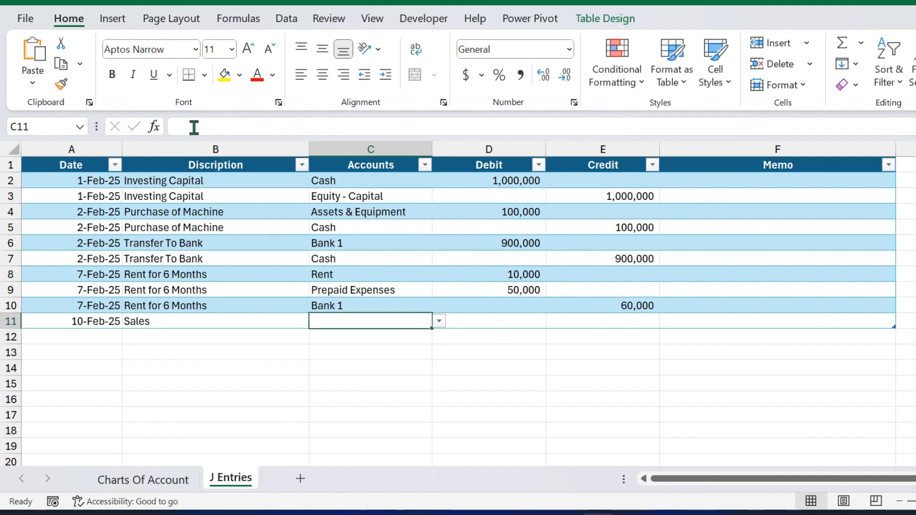
pyautogui.write('sales')
pyautogui.press('Return')
pyautogui.press('Up')
pyautogui.click(440, 323)
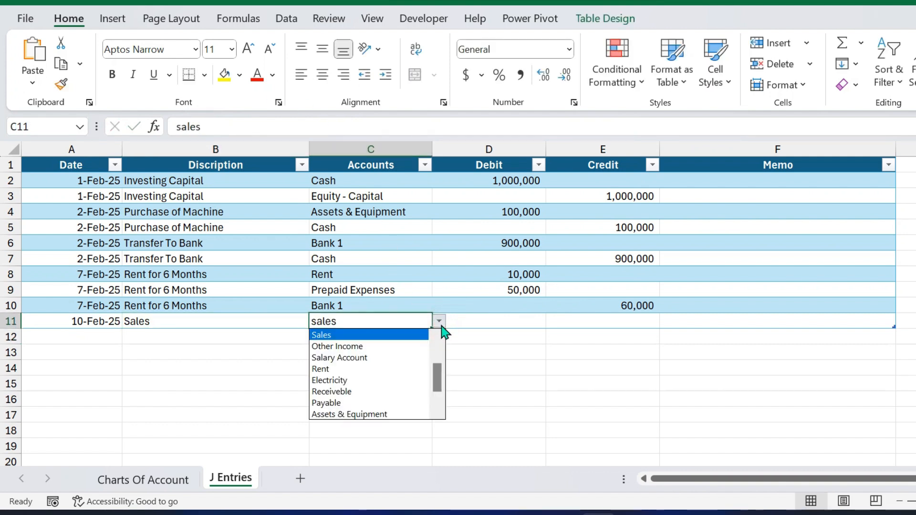
pyautogui.click(387, 335)
pyautogui.press('Return')
pyautogui.press('Up')
pyautogui.press('Right')
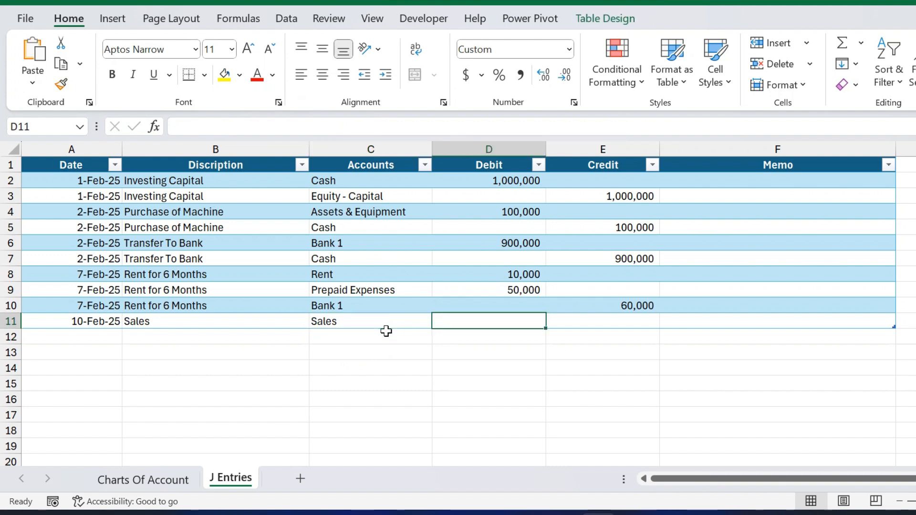
# Step: Enter a debit of 20,000 in cell D11 for the 10-Feb-25 sales line
pyautogui.write('20,000')
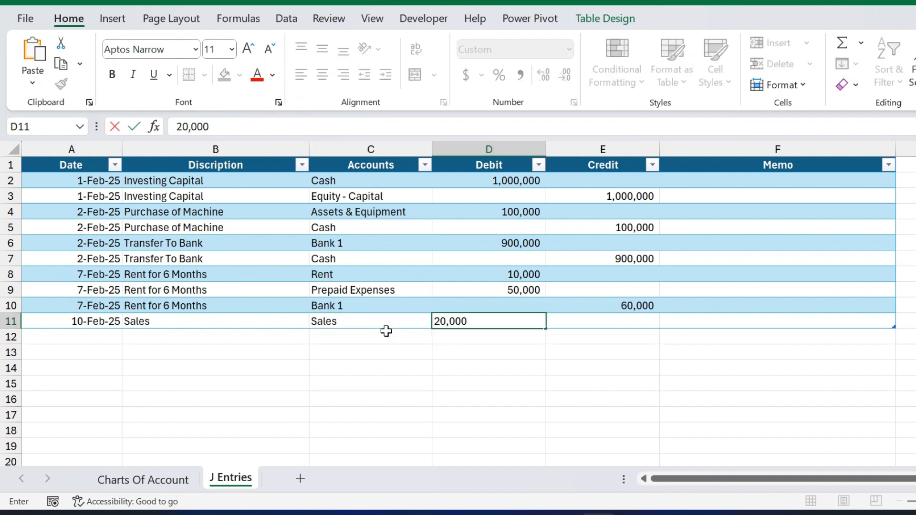
pyautogui.press('Return')
# Step: Set the account of the new line in cell C12 to Bank 2
pyautogui.press('Left')
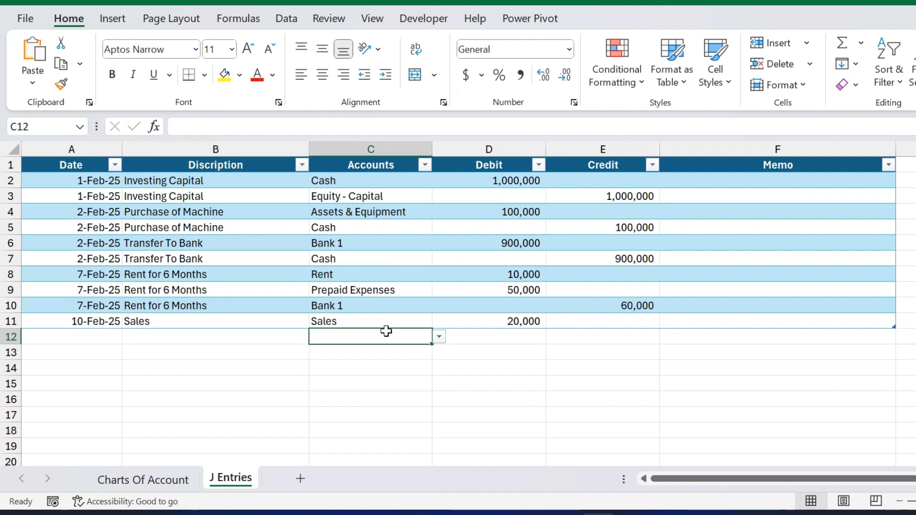
pyautogui.write('bank 1')
pyautogui.press('Tab')
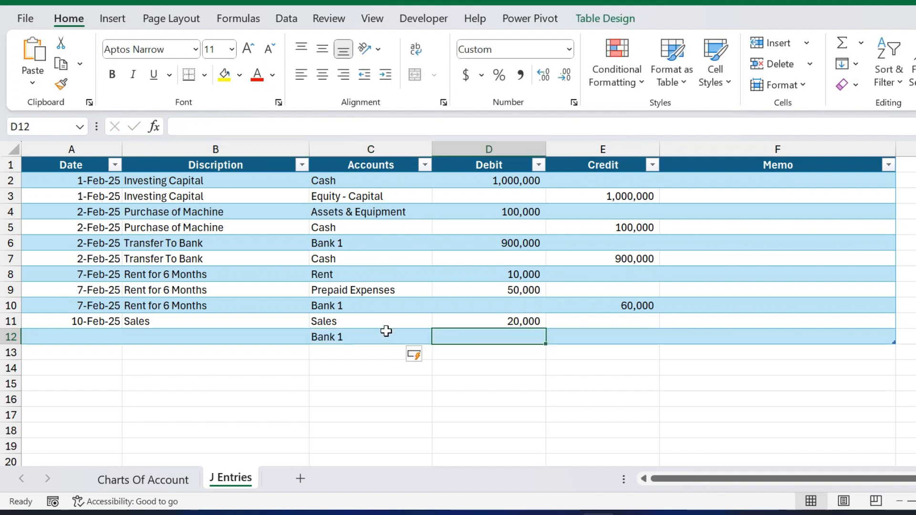
pyautogui.click(384, 331)
pyautogui.click(439, 337)
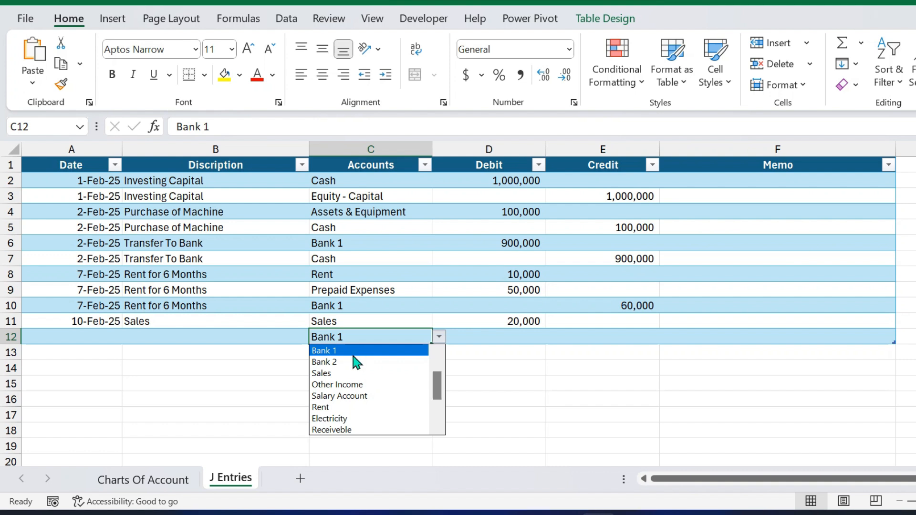
pyautogui.click(347, 362)
pyautogui.press('Tab')
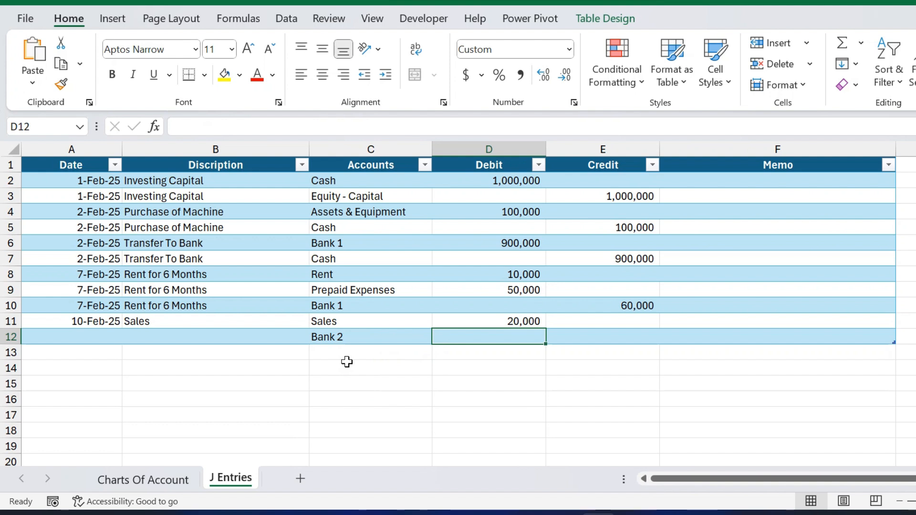
pyautogui.press('Tab')
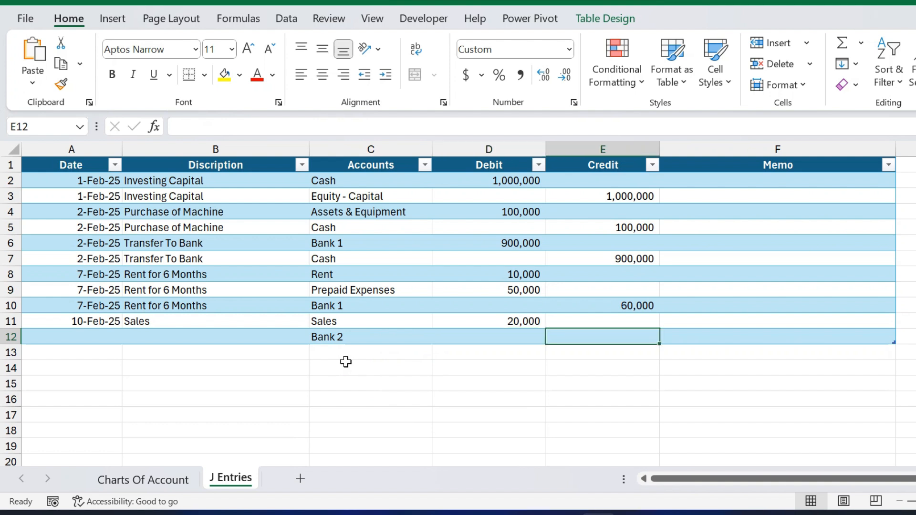
# Step: Change the account of the 20,000 debit line in cell C11 to Bank 2
pyautogui.press('Up')
pyautogui.press('Left')
pyautogui.press('Left')
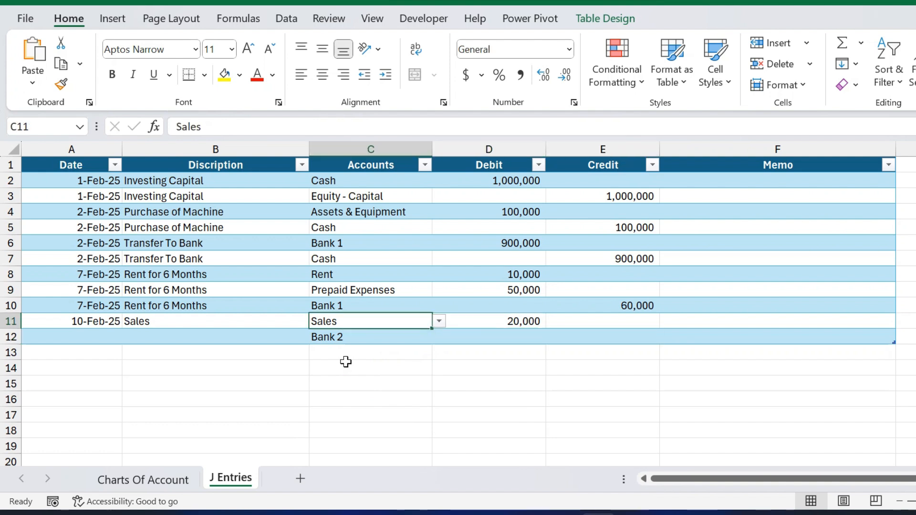
pyautogui.write('ban')
pyautogui.press('BackSpace')
pyautogui.press('BackSpace')
pyautogui.press('BackSpace')
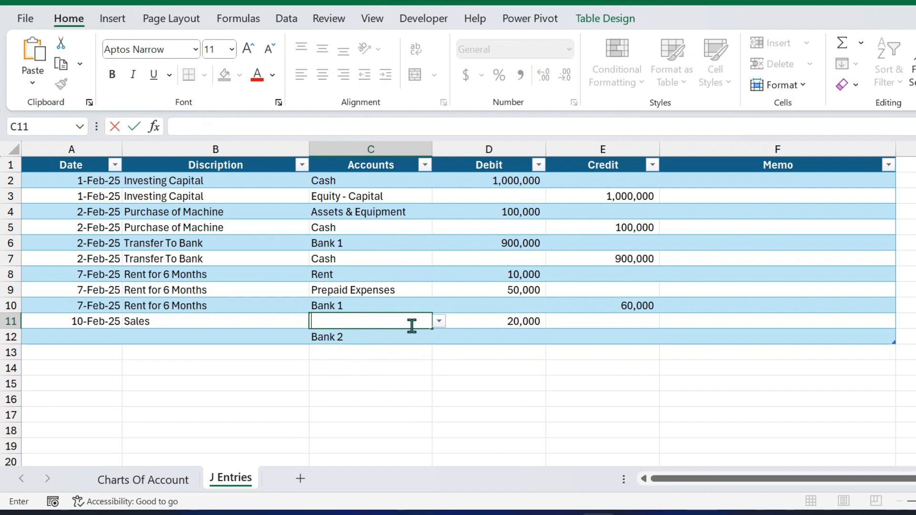
pyautogui.click(437, 321)
pyautogui.click(334, 380)
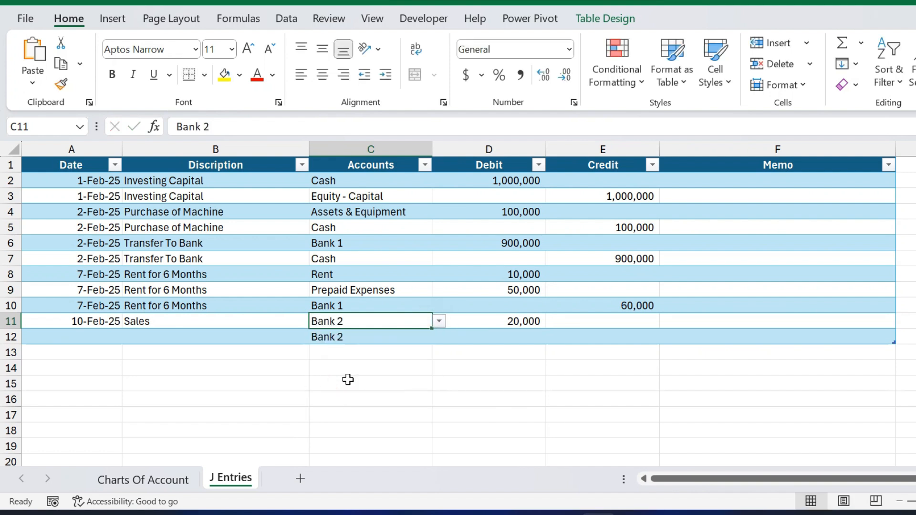
pyautogui.press('Return')
# Step: Set the account in cell C12 to Sales and enter a credit of 20,000 in cell E12
pyautogui.click(439, 337)
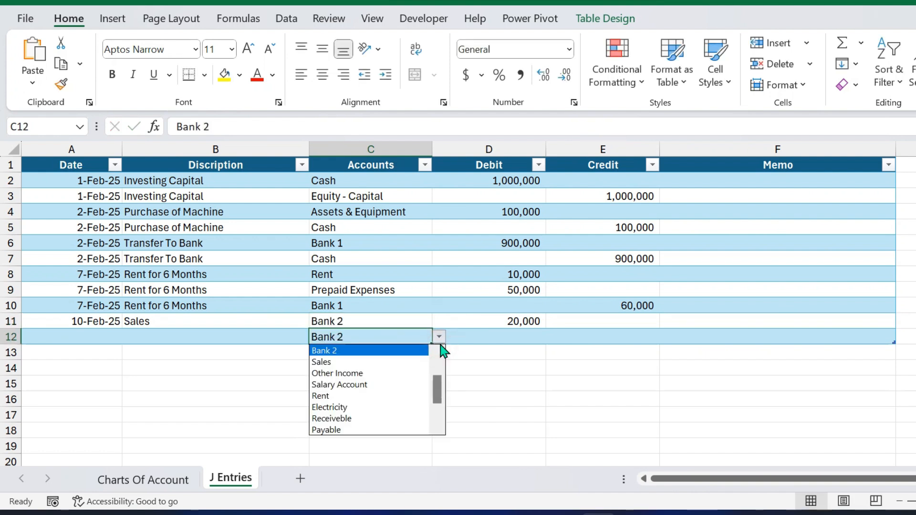
pyautogui.click(368, 360)
pyautogui.press('Right')
pyautogui.press('Right')
pyautogui.write('20,000')
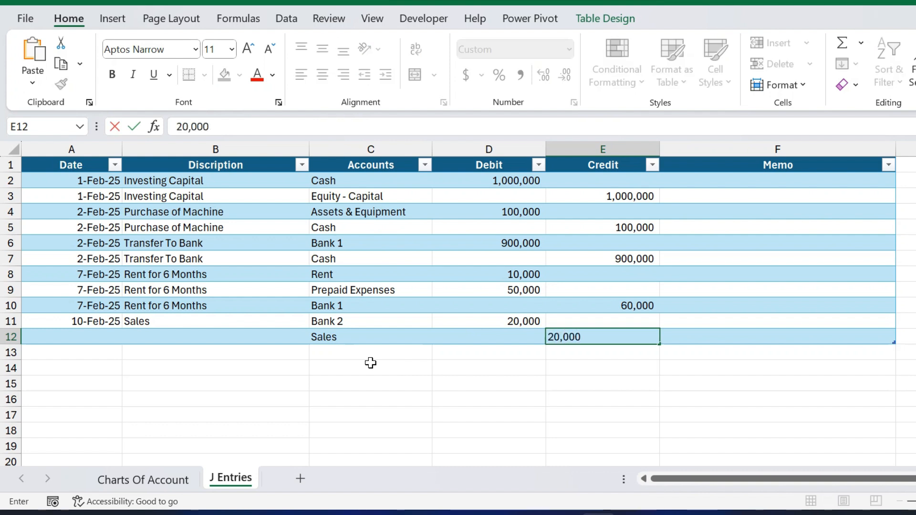
pyautogui.press('Return')
pyautogui.press('Up')
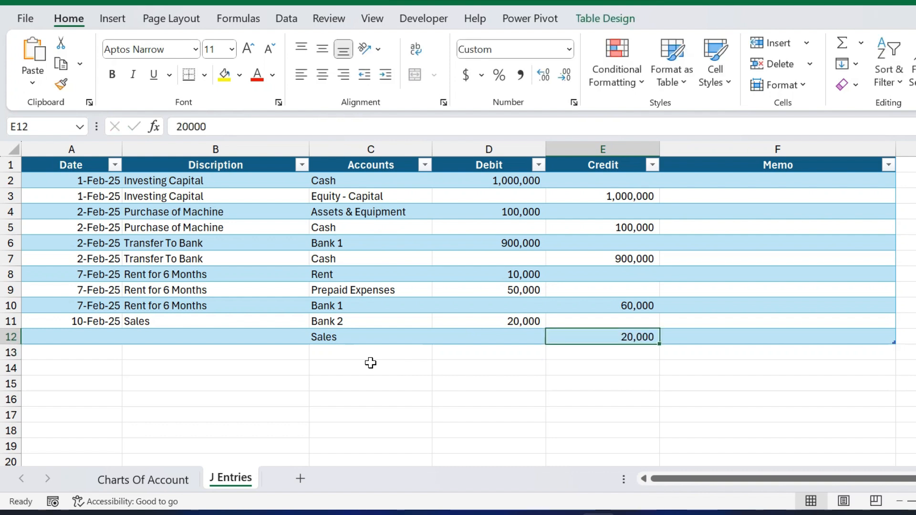
# Step: Fill the sales description and date from row 11 down into cells B12 and A12
pyautogui.press('Left')
pyautogui.press('Left')
pyautogui.press('Left')
pyautogui.hotkey('shift', 'Up')
pyautogui.hotkey('ctrl', 'd')
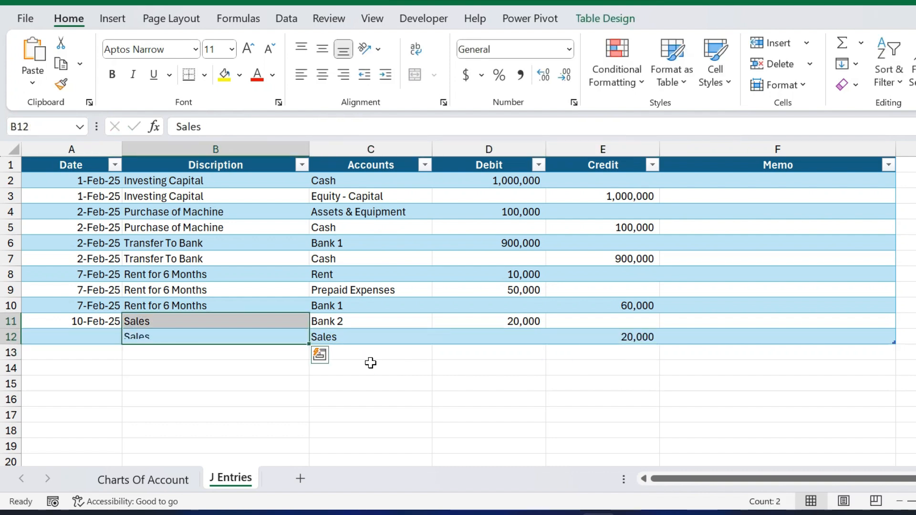
pyautogui.press('Down')
pyautogui.press('Left')
pyautogui.press('Up')
pyautogui.hotkey('shift', 'Up')
pyautogui.hotkey('ctrl', 'd')
pyautogui.press('Down')
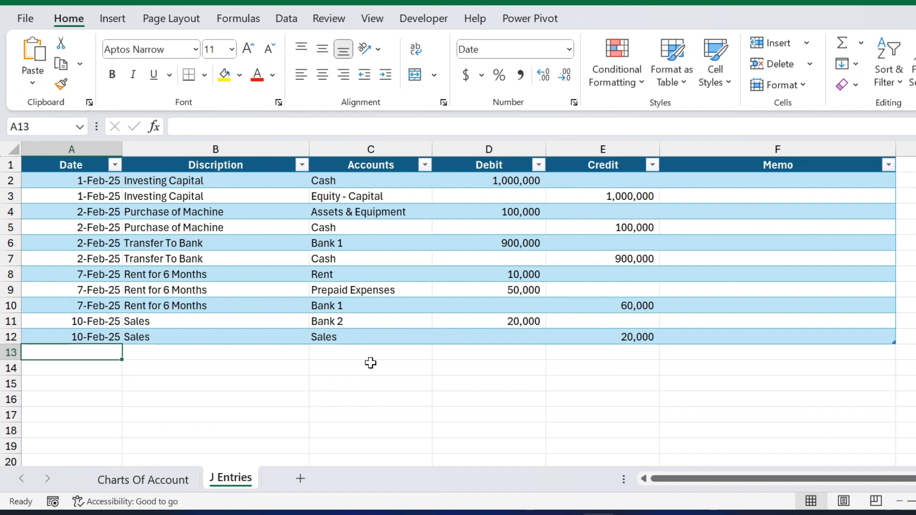
pyautogui.click(179, 485)
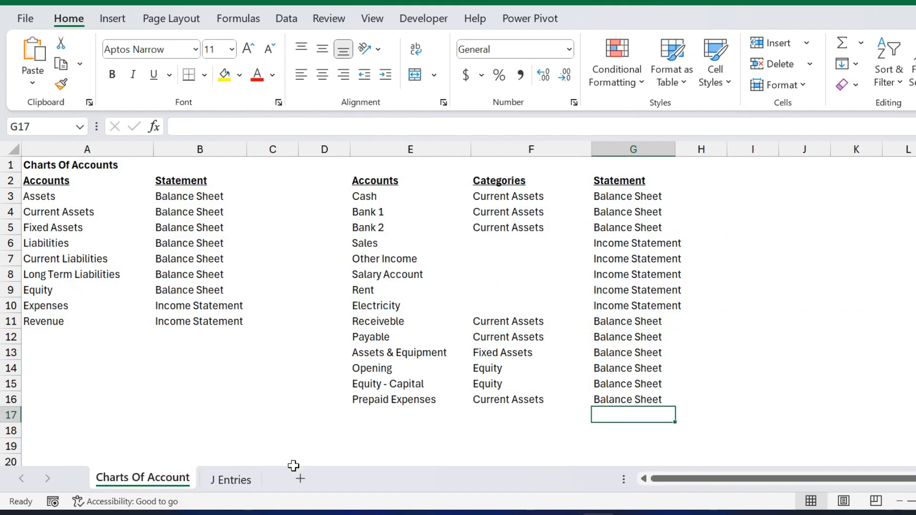
pyautogui.click(248, 480)
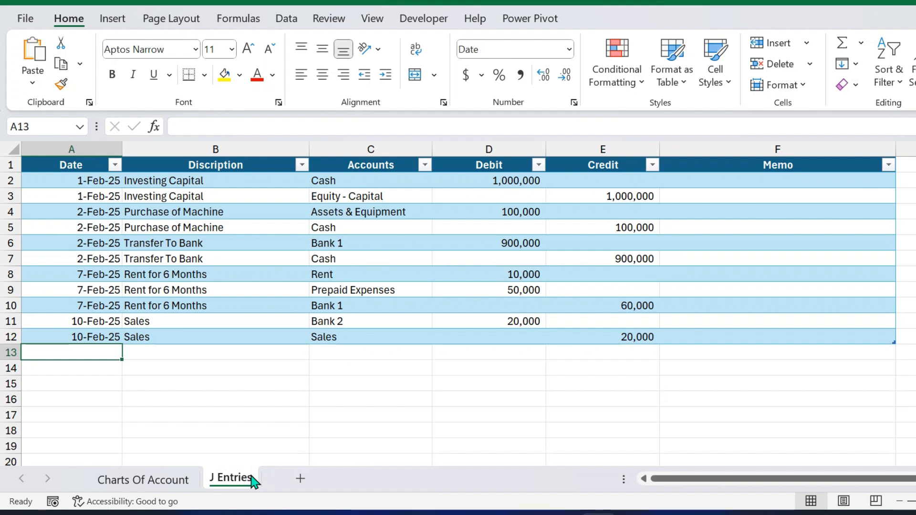
# Step: Start two new journal lines in rows 13 and 14, both dated 2/12/2025
pyautogui.hotkey('ctrl', 'd')
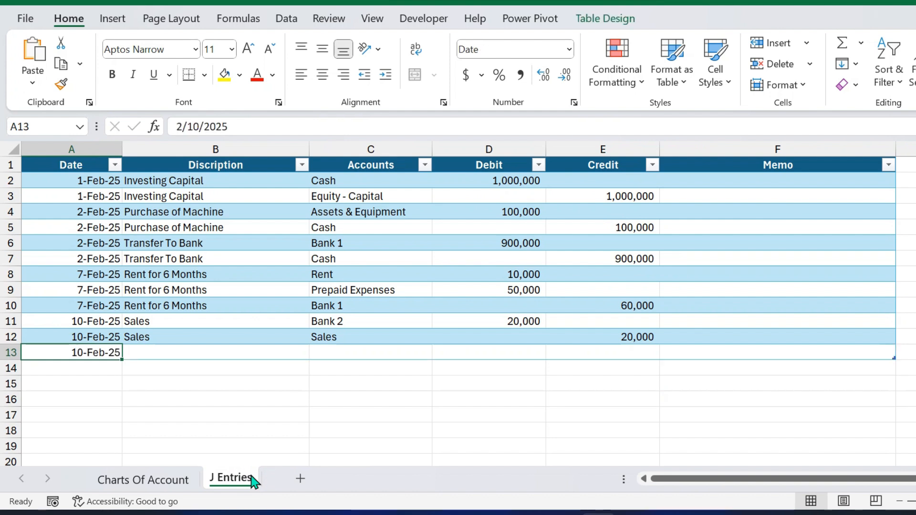
pyautogui.click(198, 127)
pyautogui.press('BackSpace')
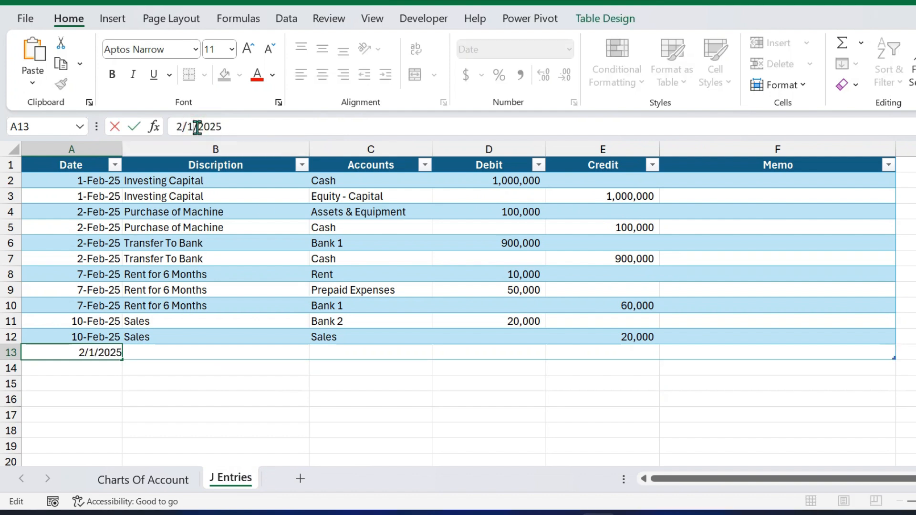
pyautogui.write('2')
pyautogui.press('Return')
pyautogui.hotkey('ctrl', 'd')
# Step: Enter the description "Sales Of Scrape" in cell B13 and fill it down into cell B14
pyautogui.press('Up')
pyautogui.press('Right')
pyautogui.press('Right')
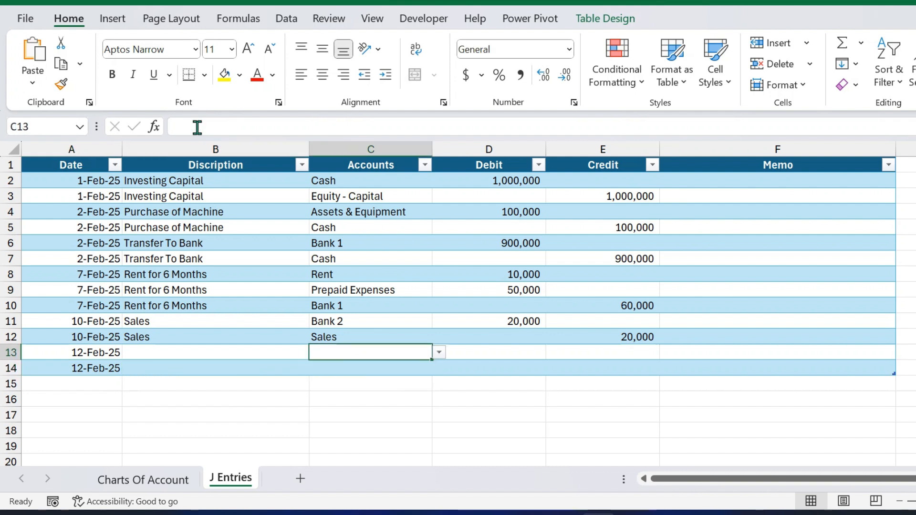
pyautogui.press('Left')
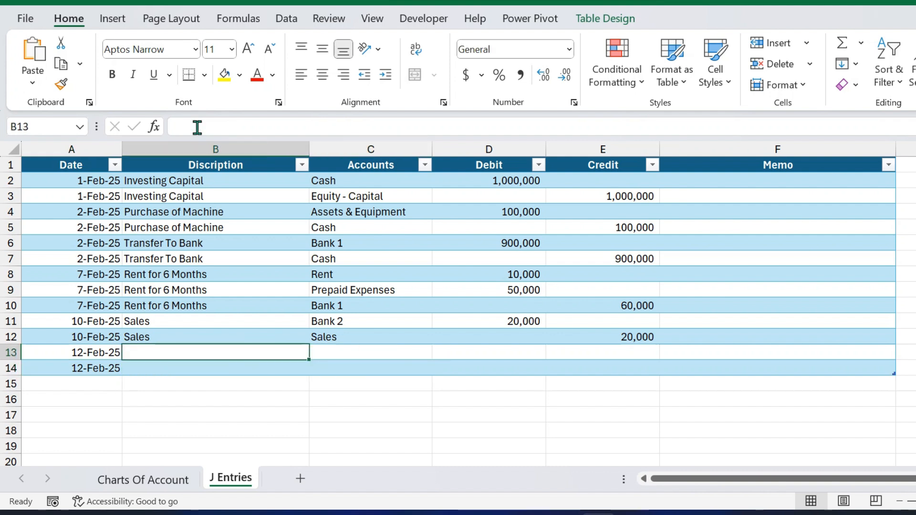
pyautogui.write('Sales')
pyautogui.write('Of Sca')
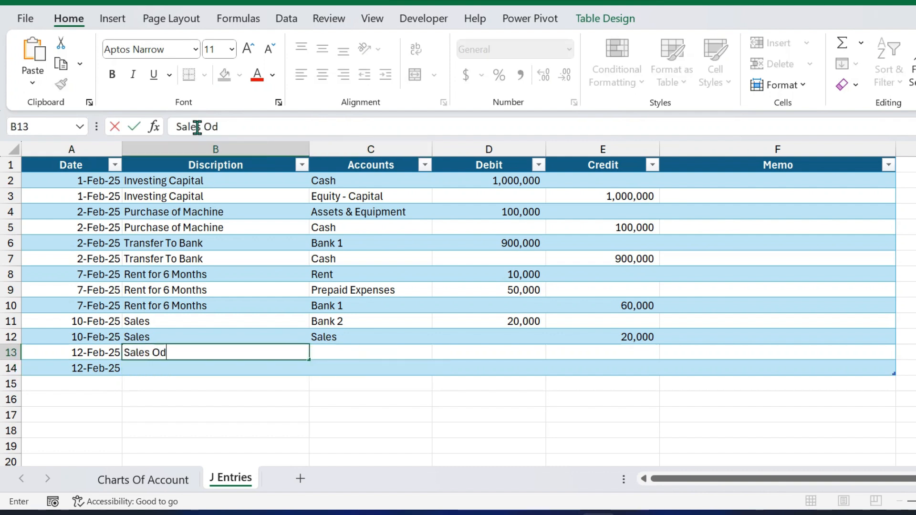
pyautogui.press('BackSpace')
pyautogui.write('rape')
pyautogui.press('Return')
pyautogui.hotkey('ctrl', 'd')
pyautogui.press('Return')
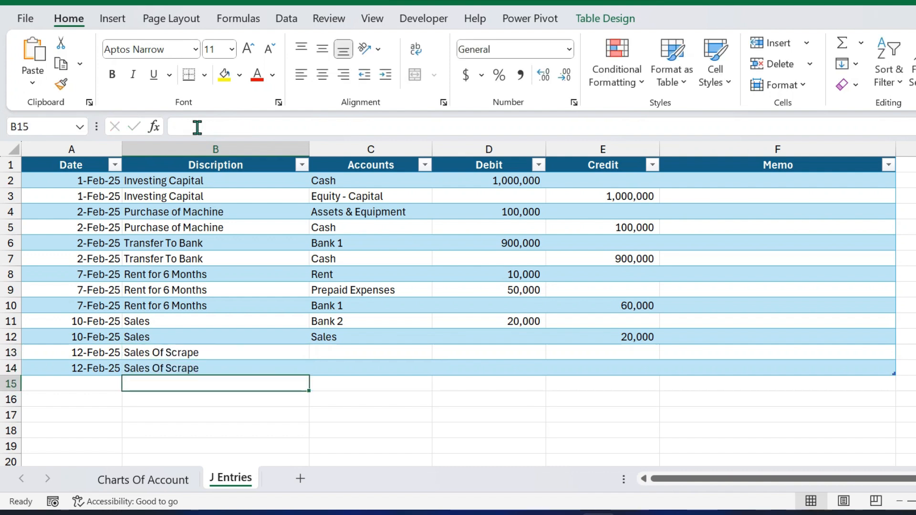
# Step: Set the accounts of the scrape sale lines to Bank 2 in cell C13 and Other Income in cell C14
pyautogui.press('Up')
pyautogui.press('Up')
pyautogui.press('Tab')
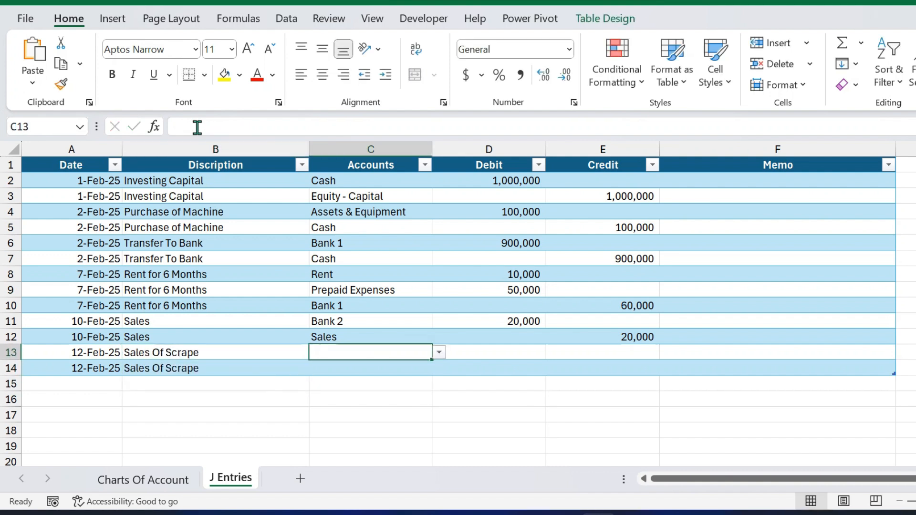
pyautogui.click(438, 354)
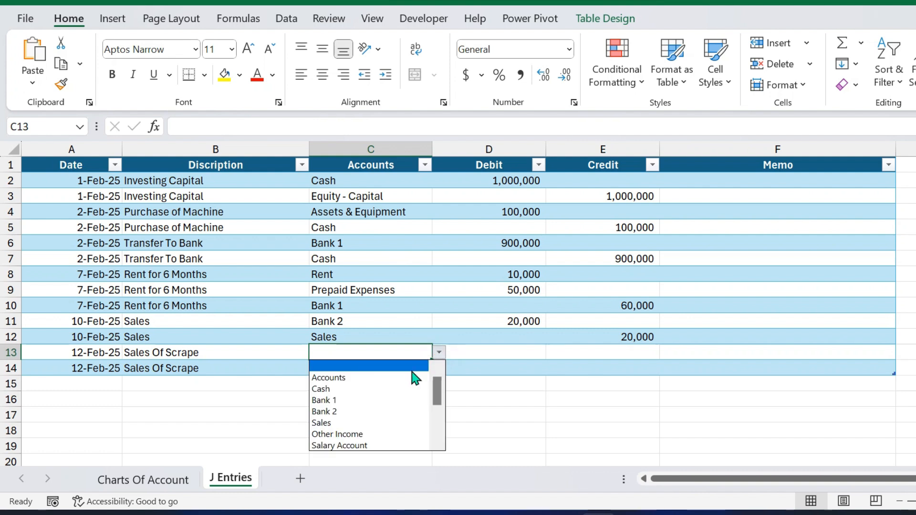
pyautogui.click(348, 412)
pyautogui.press('Down')
pyautogui.click(439, 369)
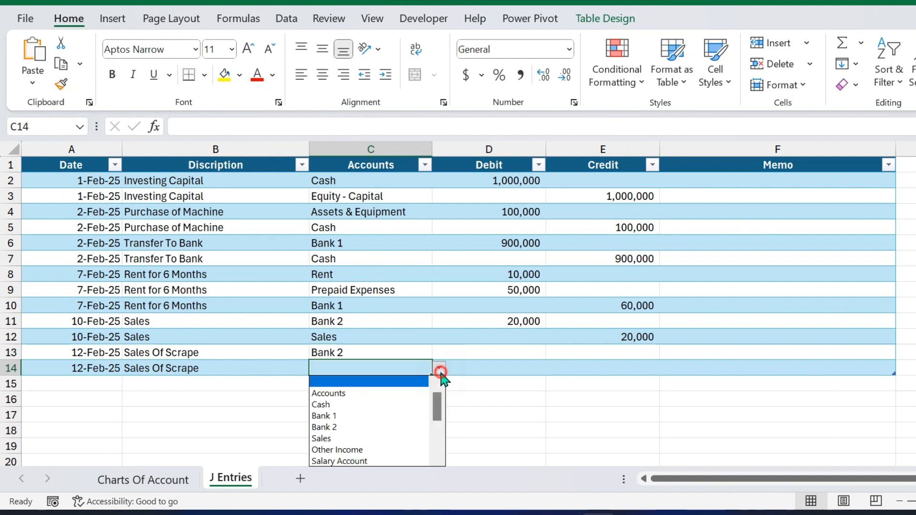
pyautogui.click(375, 449)
# Step: Enter a debit of 1,000 in cell D13 and a credit of 1,000 in cell E14 for the scrape sale
pyautogui.press('Up')
pyautogui.press('Right')
pyautogui.press('Right')
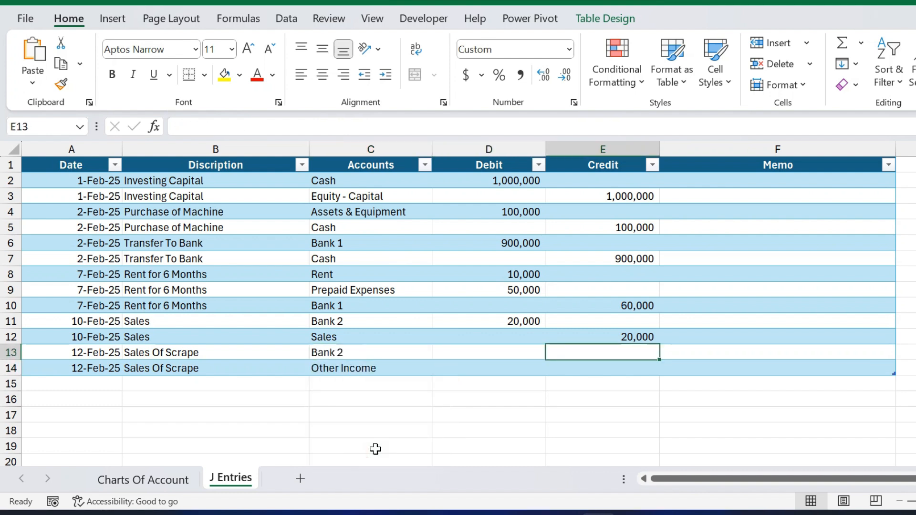
pyautogui.press('Left')
pyautogui.write('1000')
pyautogui.press('Return')
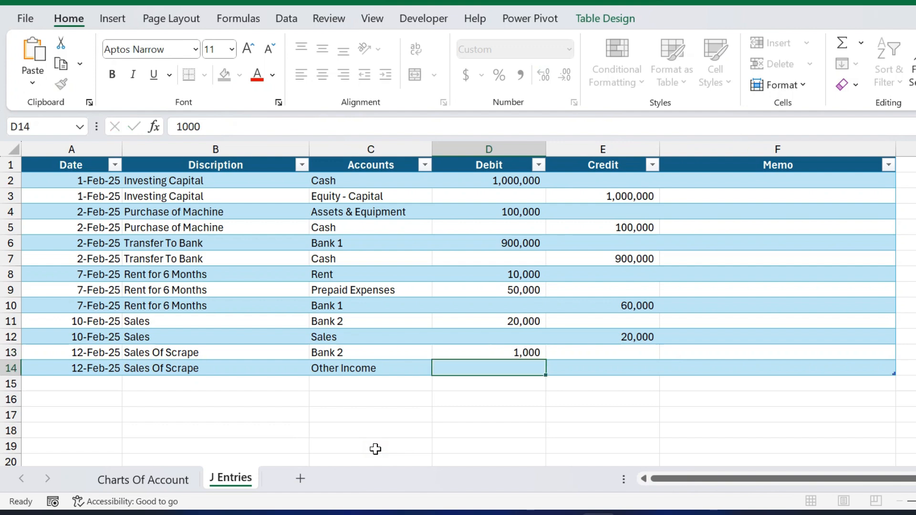
pyautogui.press('Right')
pyautogui.write('100')
pyautogui.press('Return')
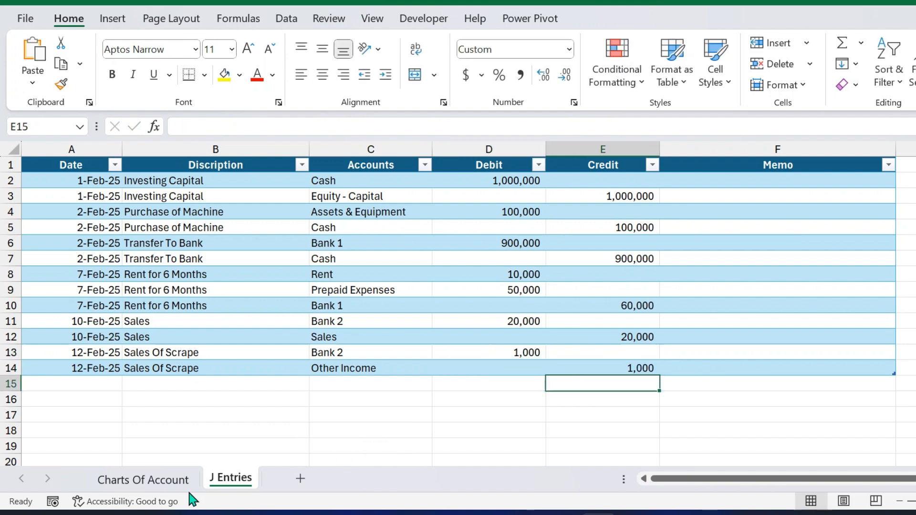
# Step: Review the salary, rent, electricity and payable accounts on the Charts Of Account sheet
pyautogui.click(137, 481)
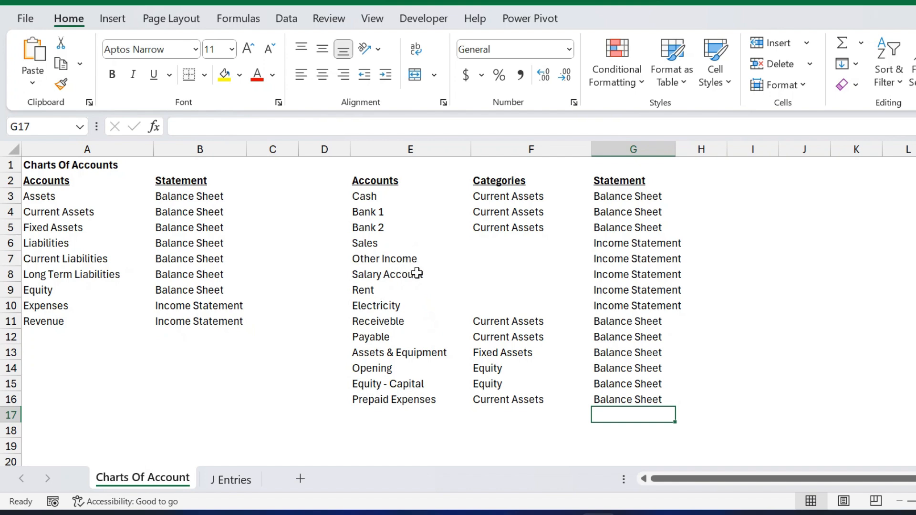
pyautogui.click(381, 274)
pyautogui.click(391, 289)
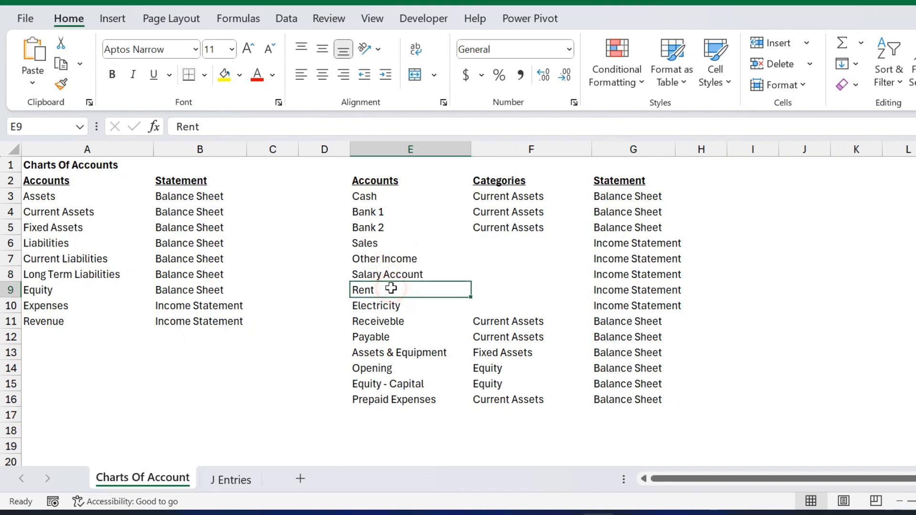
pyautogui.click(392, 305)
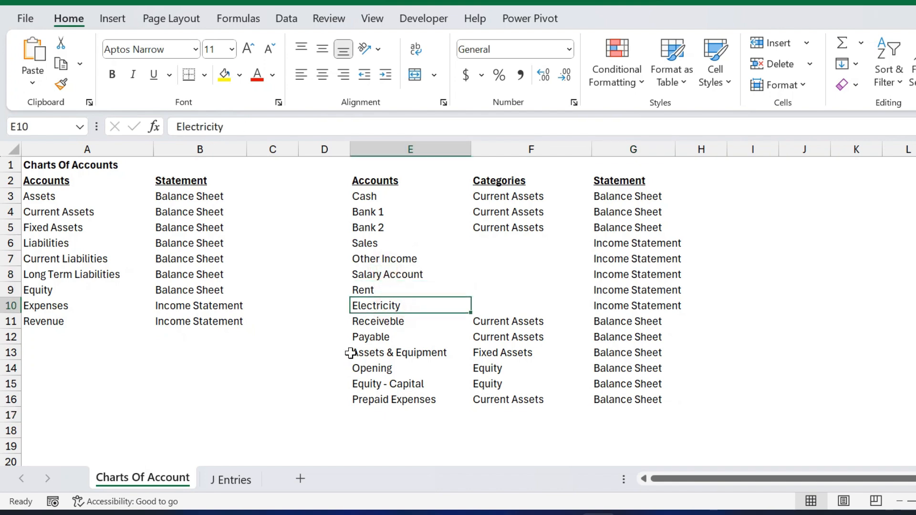
pyautogui.click(233, 479)
pyautogui.click(179, 485)
pyautogui.click(396, 334)
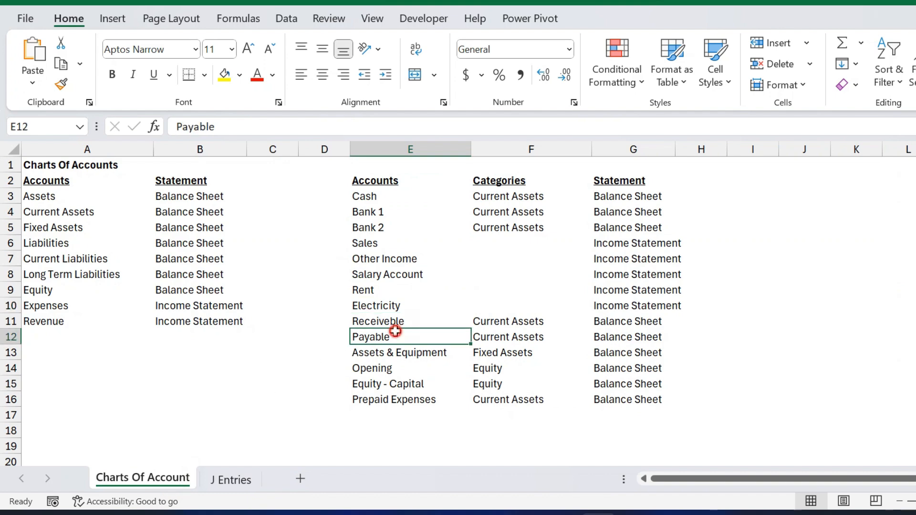
# Step: Return to the J Entries sheet and fill the date 12-Feb-25 down into cells A15 and A16
pyautogui.click(218, 488)
pyautogui.press('Left')
pyautogui.press('Left')
pyautogui.press('Left')
pyautogui.press('Left')
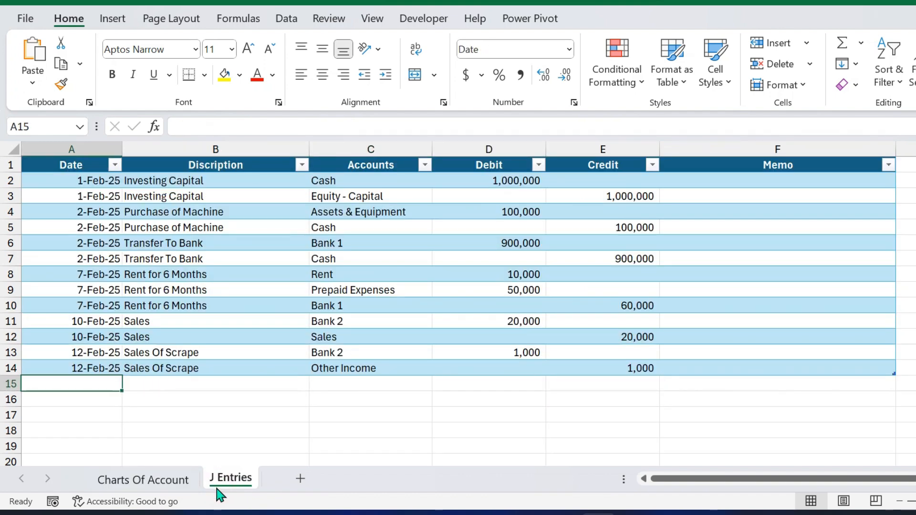
pyautogui.hotkey('ctrl', 'd')
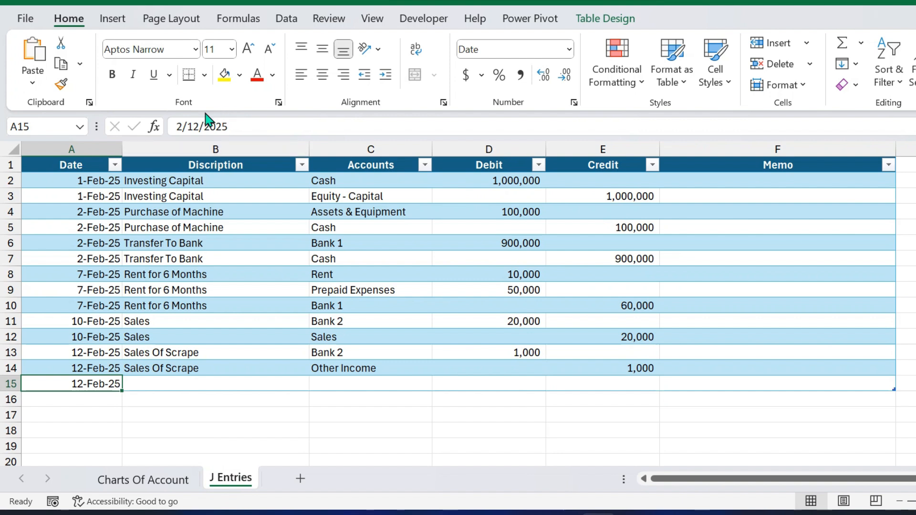
pyautogui.click(239, 433)
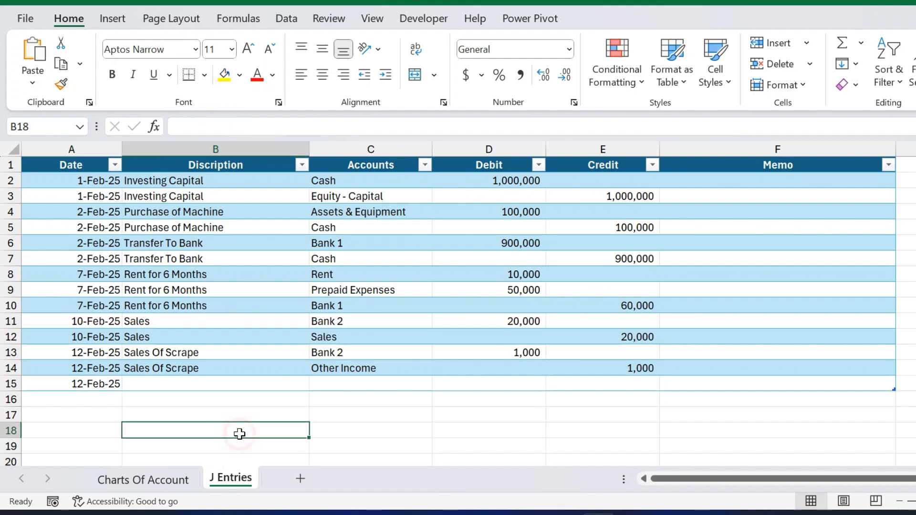
pyautogui.press('Up')
pyautogui.press('Up')
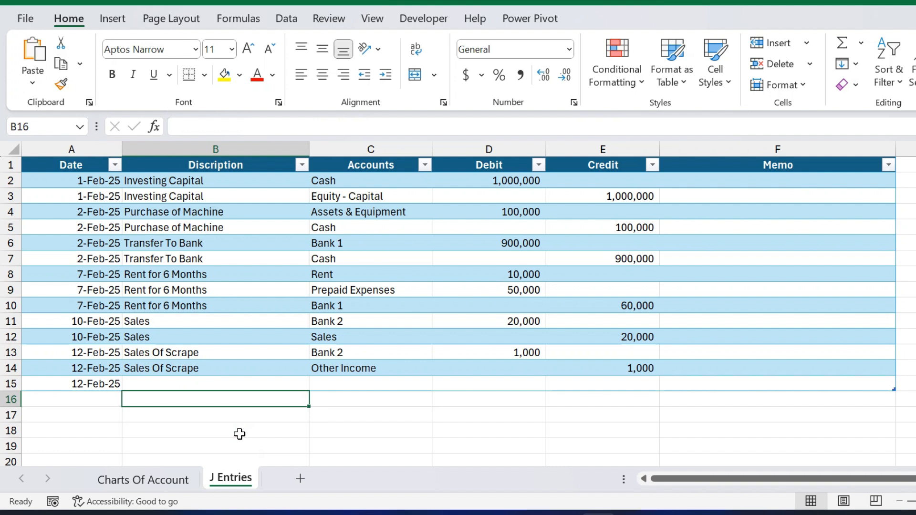
pyautogui.press('Left')
pyautogui.hotkey('ctrl', 'd')
# Step: Enter the description "Credit sale" in cells B15 and B16
pyautogui.press('Up')
pyautogui.press('Right')
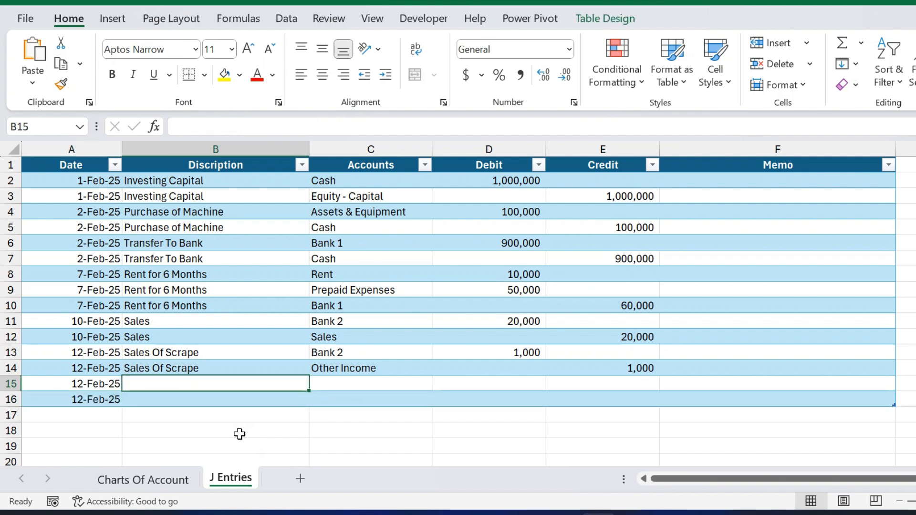
pyautogui.write('Sales')
pyautogui.press('BackSpace')
pyautogui.press('BackSpace')
pyautogui.press('BackSpace')
pyautogui.press('BackSpace')
pyautogui.press('BackSpace')
pyautogui.write('C')
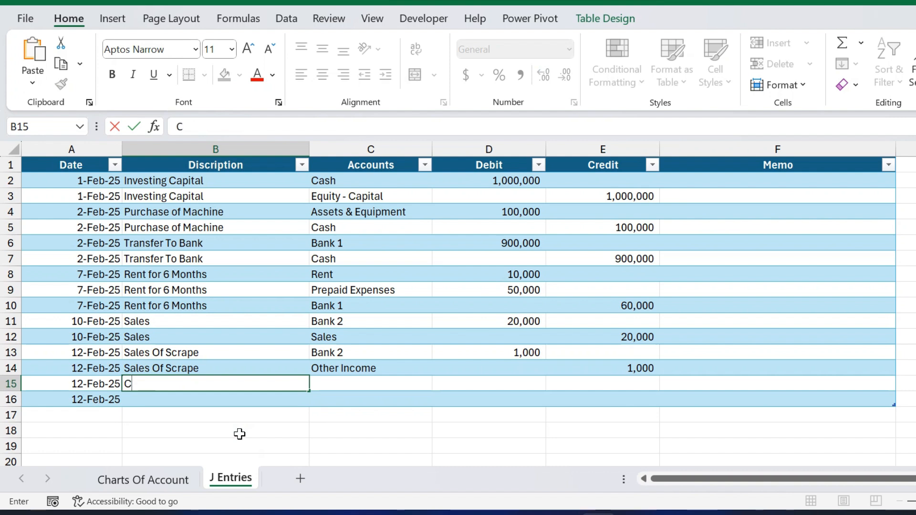
pyautogui.write('redit sale')
pyautogui.press('Return')
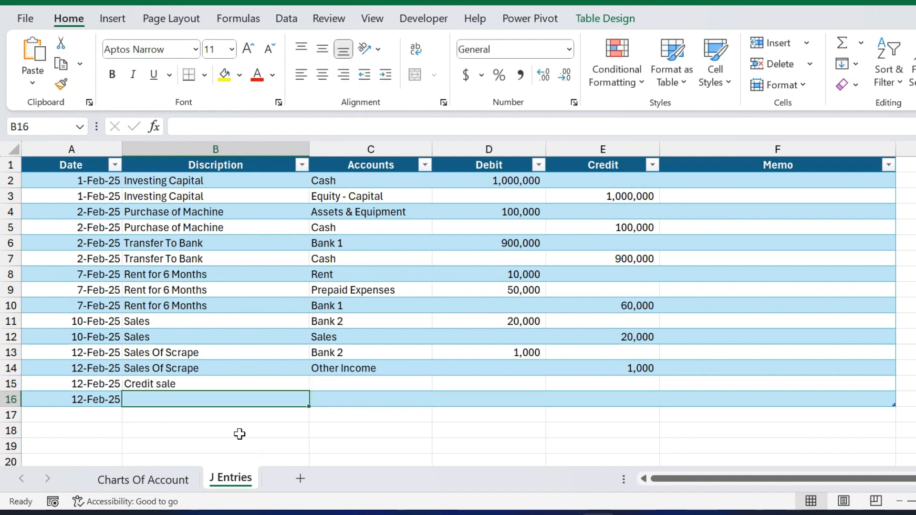
pyautogui.write('Credit sale')
# Step: Set the accounts of the credit sale lines to Receiveble in cell C15 and Sales in cell C16
pyautogui.press('Up')
pyautogui.press('Right')
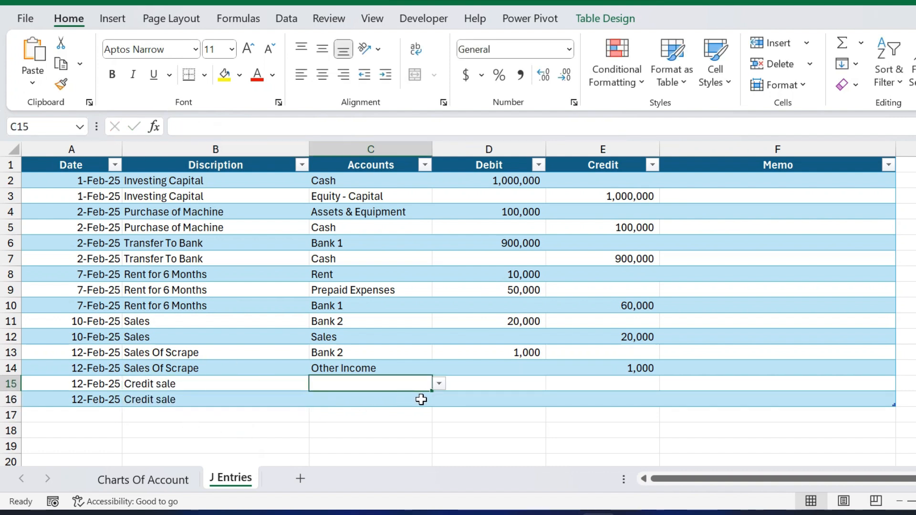
pyautogui.click(438, 385)
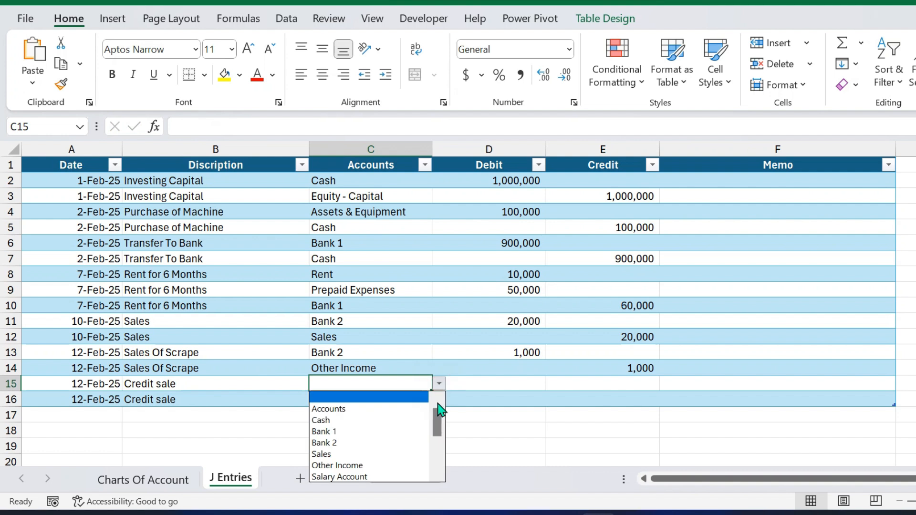
pyautogui.moveTo(436, 419); pyautogui.dragTo(436, 451)
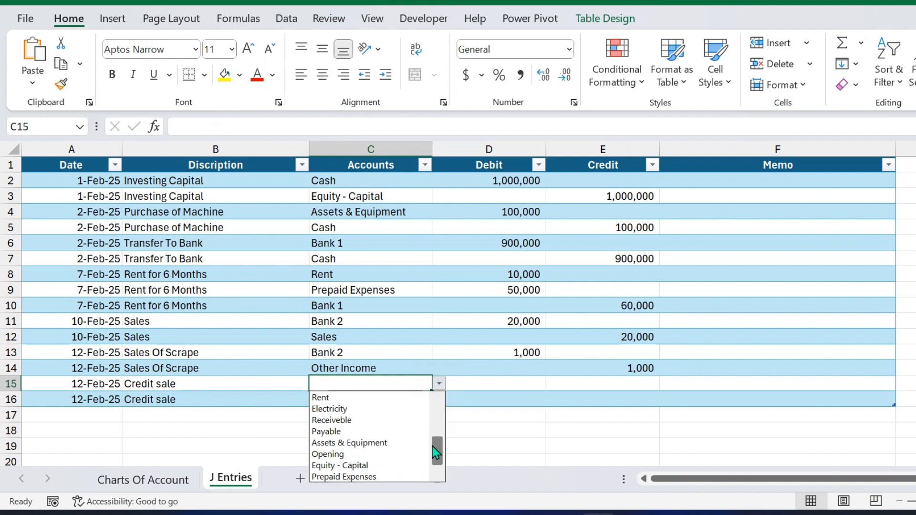
pyautogui.click(371, 421)
pyautogui.press('Return')
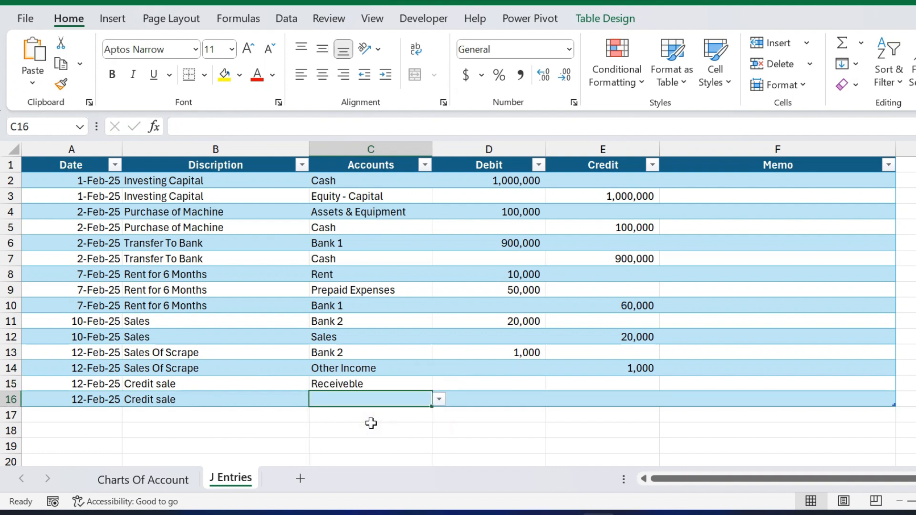
pyautogui.click(439, 399)
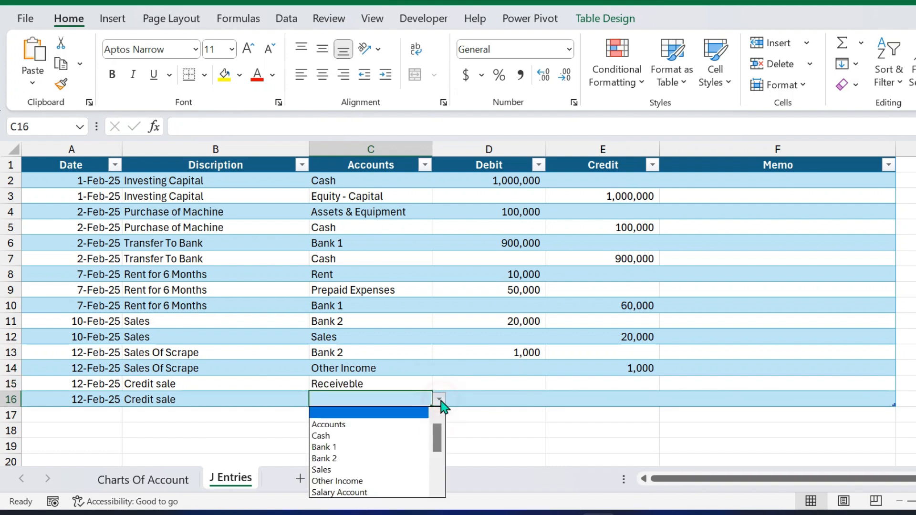
pyautogui.click(344, 470)
# Step: Enter a debit of 5,000 in cell D15 and a credit of 5,000 in cell E16 for the credit sale
pyautogui.press('Up')
pyautogui.press('Right')
pyautogui.write('5000')
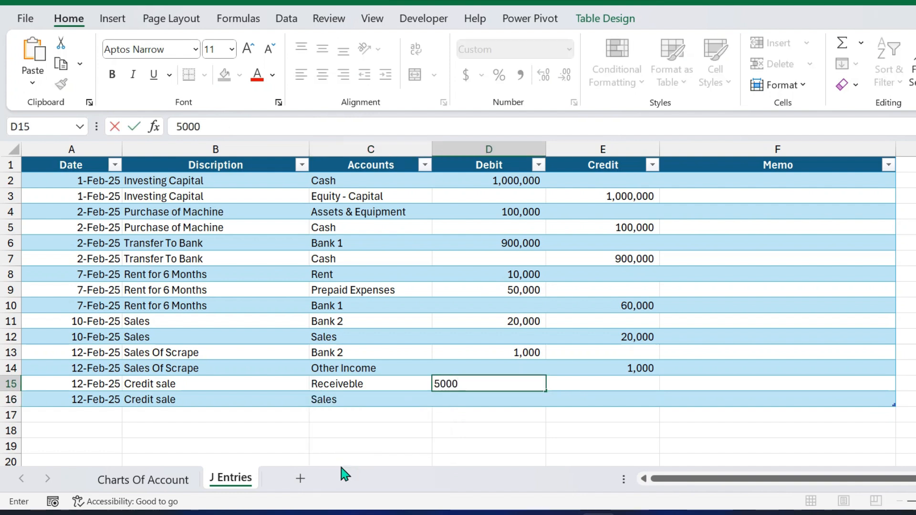
pyautogui.press('Tab')
pyautogui.press('Down')
pyautogui.write('5000')
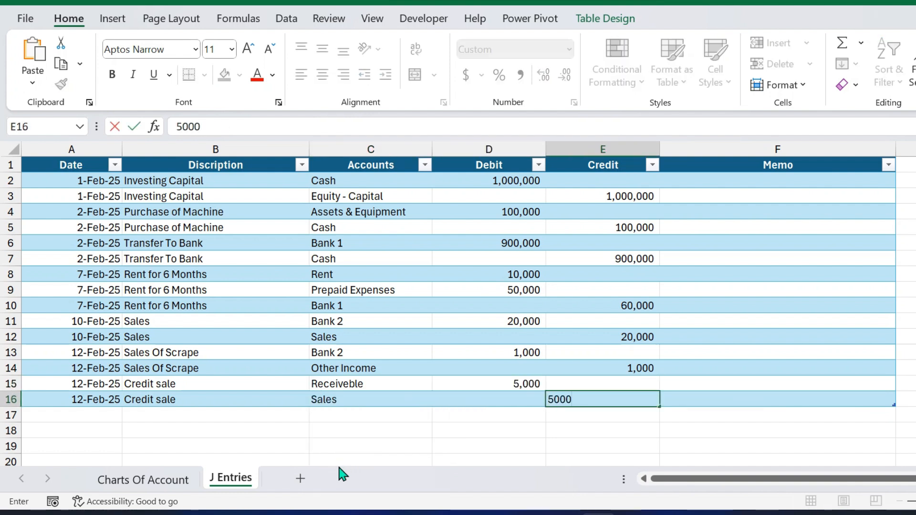
pyautogui.hotkey('ctrl', 'Return')
# Step: Fill the date 12-Feb-25 down into cells A17 and A18 for a new journal entry
pyautogui.press('Down')
pyautogui.press('Left')
pyautogui.press('Left')
pyautogui.press('Left')
pyautogui.press('Left')
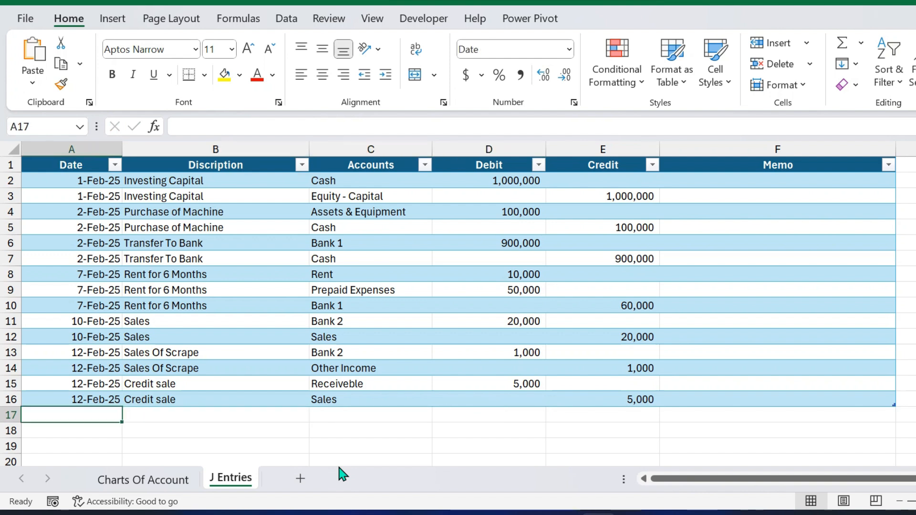
pyautogui.hotkey('ctrl', 'd')
pyautogui.press('Down')
pyautogui.hotkey('ctrl', 'd')
# Step: Enter the description "Raw Metrial" in cell B17 and fill it down into cell B18
pyautogui.press('Up')
pyautogui.press('Right')
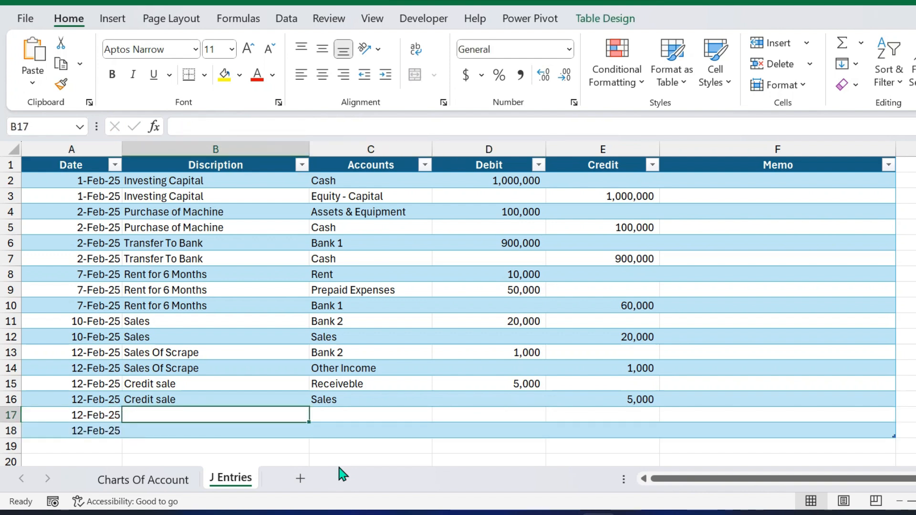
pyautogui.write('Raw ')
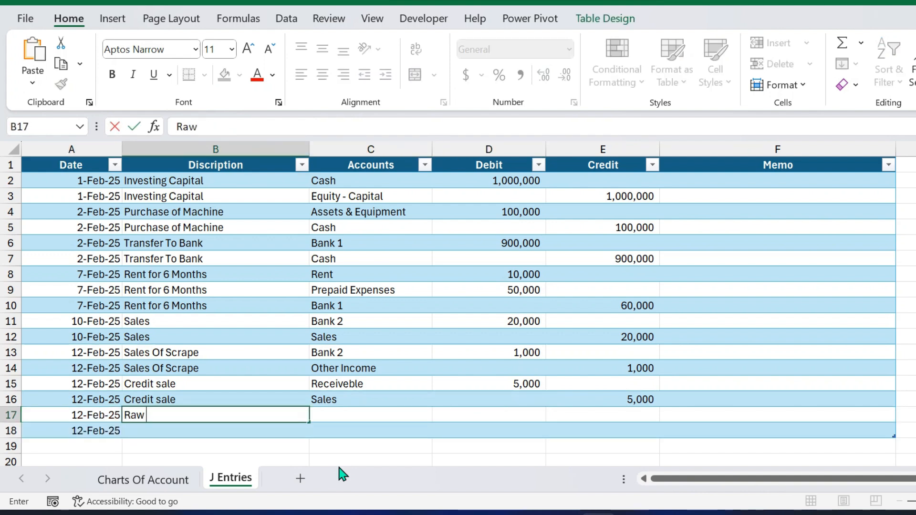
pyautogui.write('Metria')
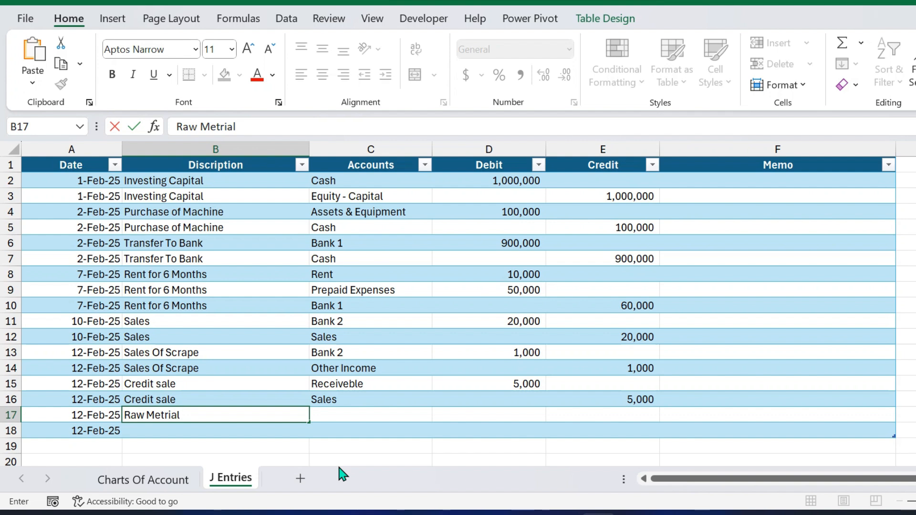
pyautogui.write('l')
pyautogui.press('Return')
pyautogui.hotkey('ctrl', 'd')
pyautogui.press('Up')
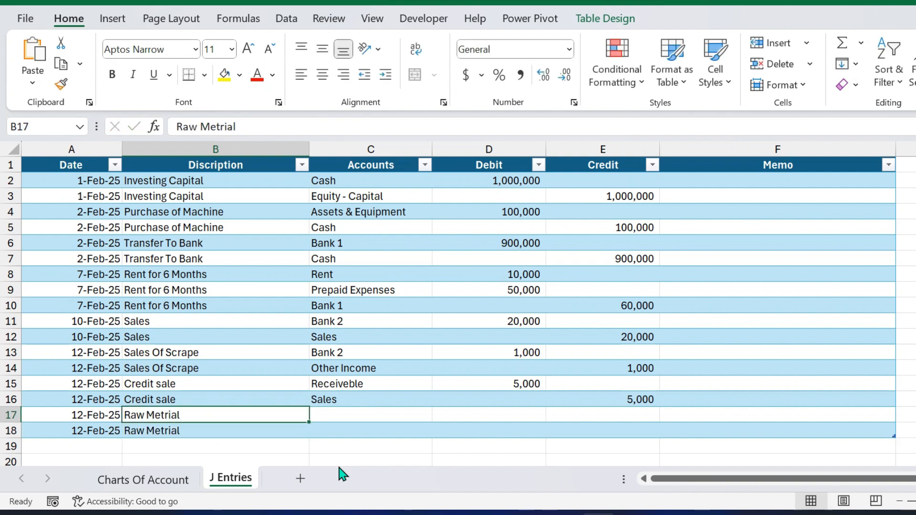
# Step: Extend the description in cell B17 to "Raw Metrial Purchases" and fill it down into cell B18
pyautogui.press('Right')
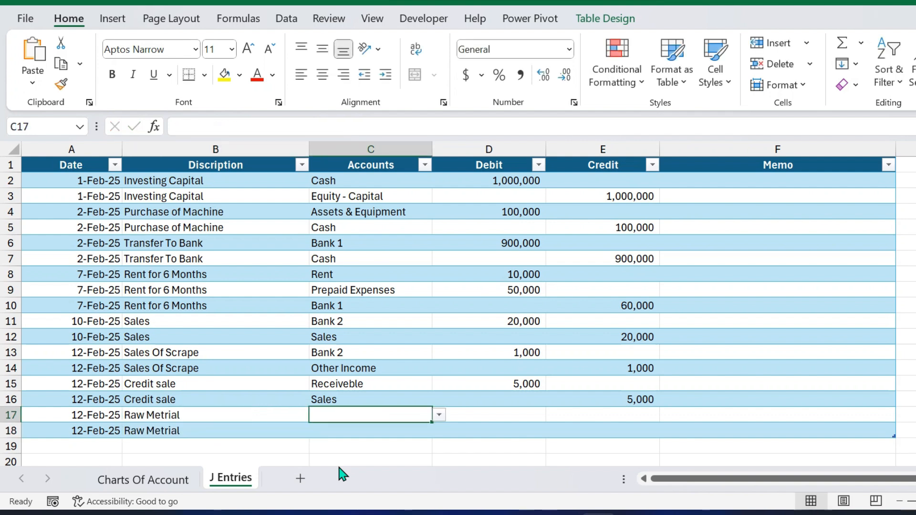
pyautogui.click(215, 426)
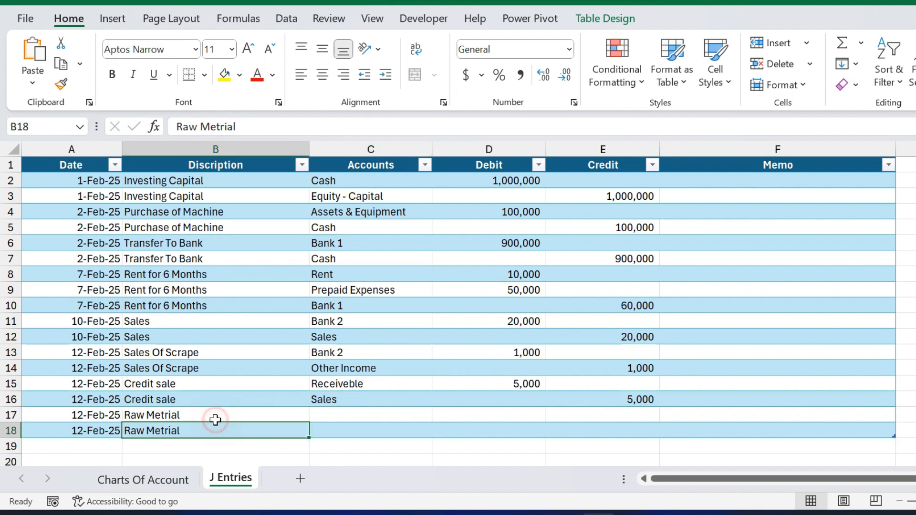
pyautogui.click(202, 412)
pyautogui.doubleClick(202, 412)
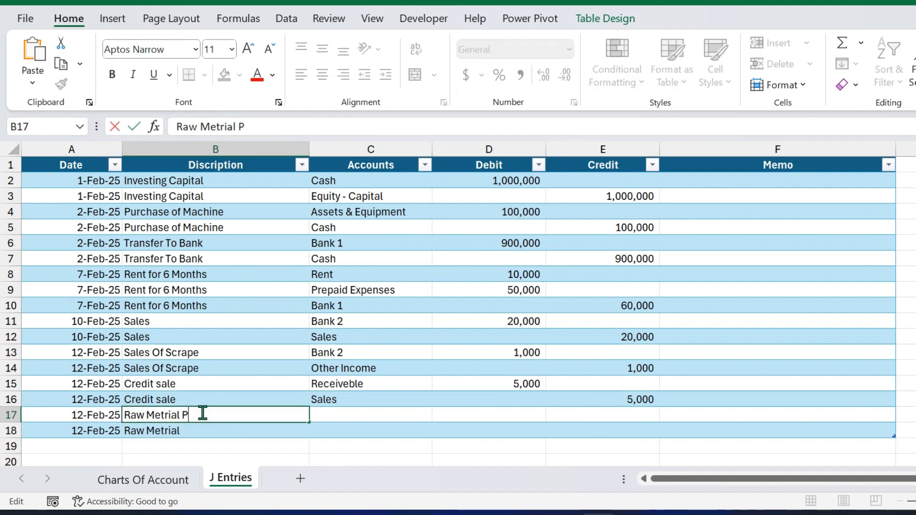
pyautogui.write('Purchases')
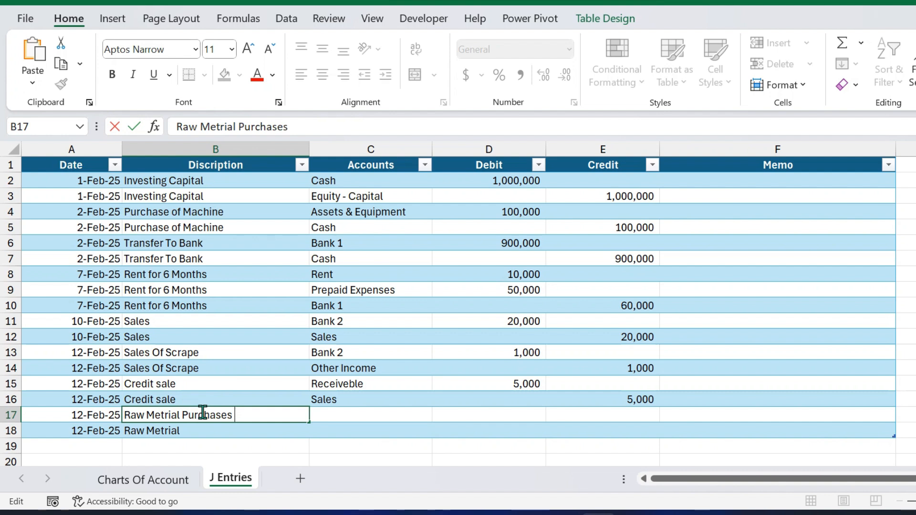
pyautogui.press('Return')
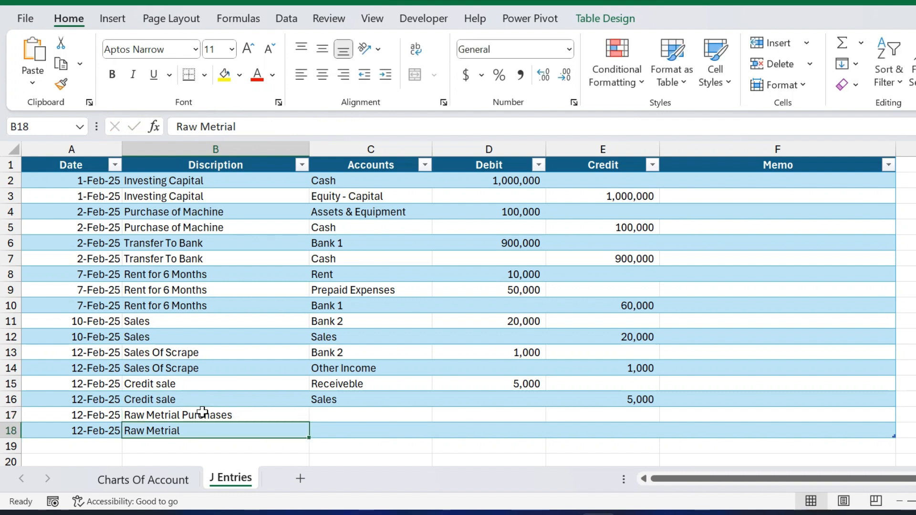
pyautogui.hotkey('ctrl', 'd')
pyautogui.press('Right')
pyautogui.press('Up')
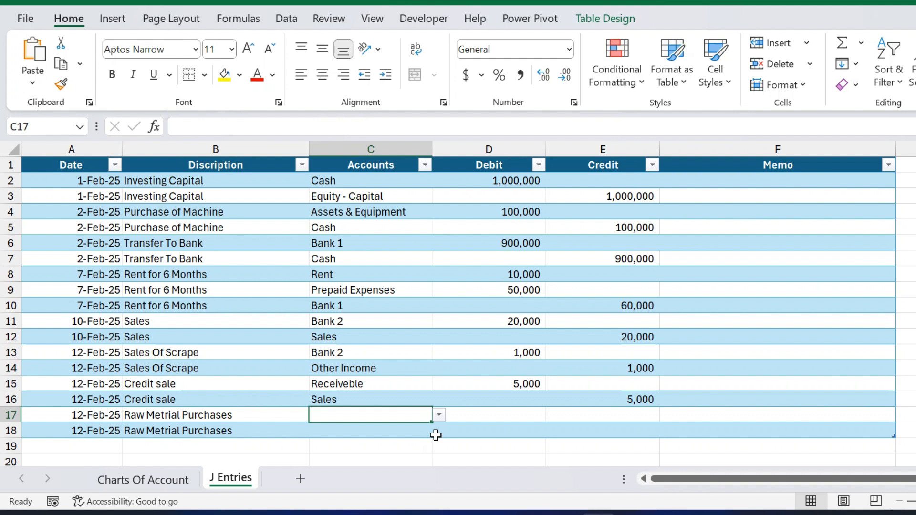
pyautogui.click(439, 415)
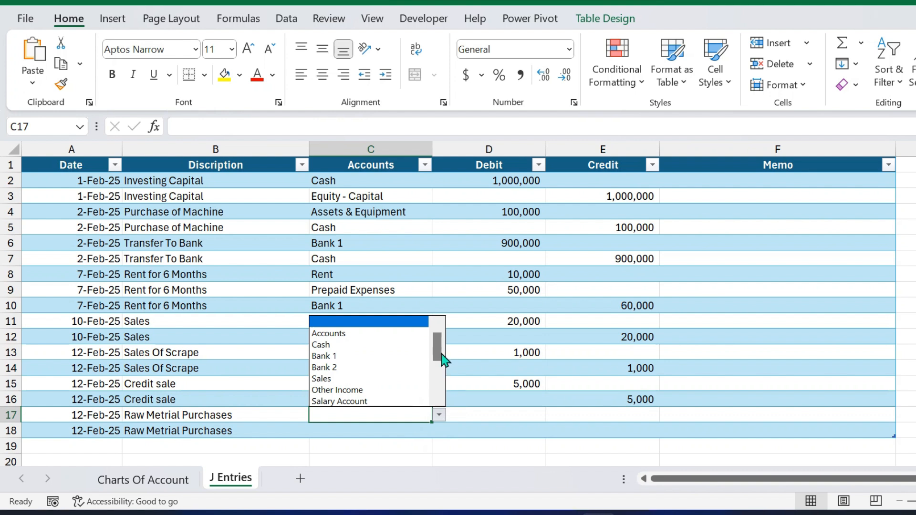
pyautogui.moveTo(443, 359); pyautogui.dragTo(442, 404)
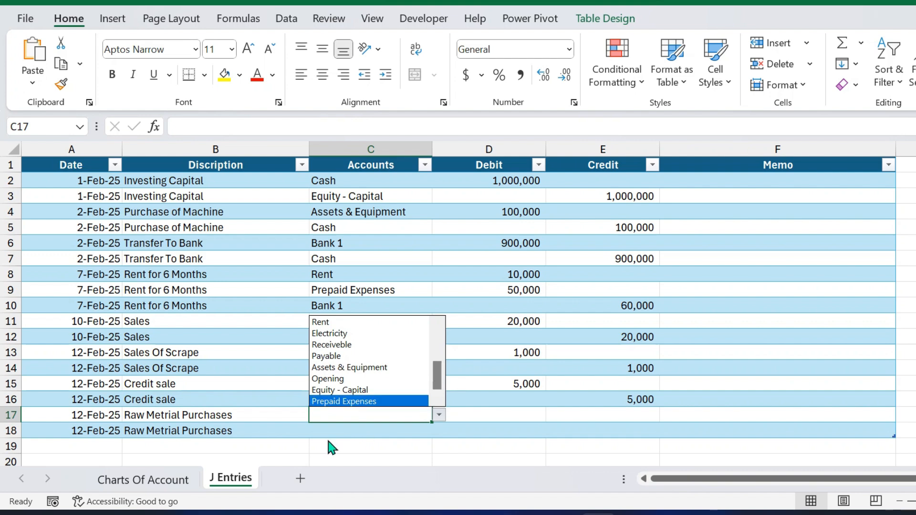
pyautogui.press('Escape')
# Step: Add a "Purchases" account in cell E17 of the Charts Of Account sheet and set its statement in cell G17 to Income Statement
pyautogui.click(153, 479)
pyautogui.click(374, 412)
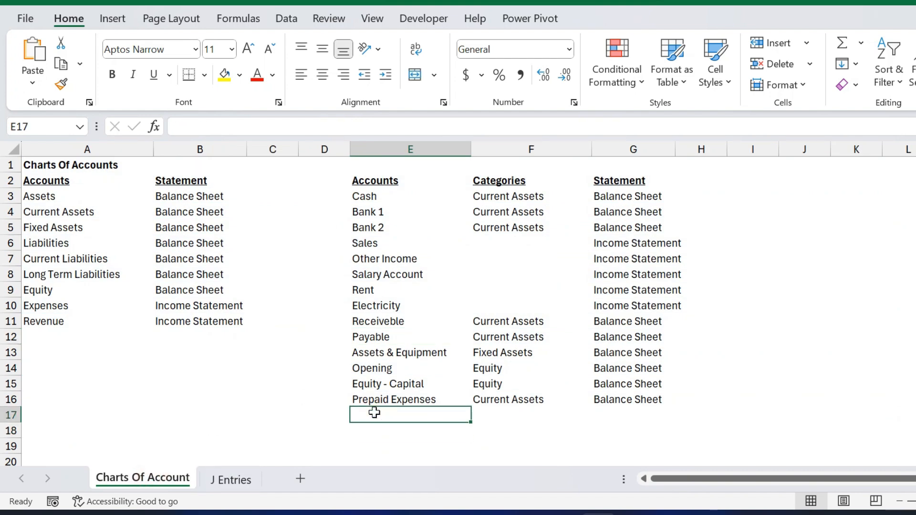
pyautogui.write('Pu')
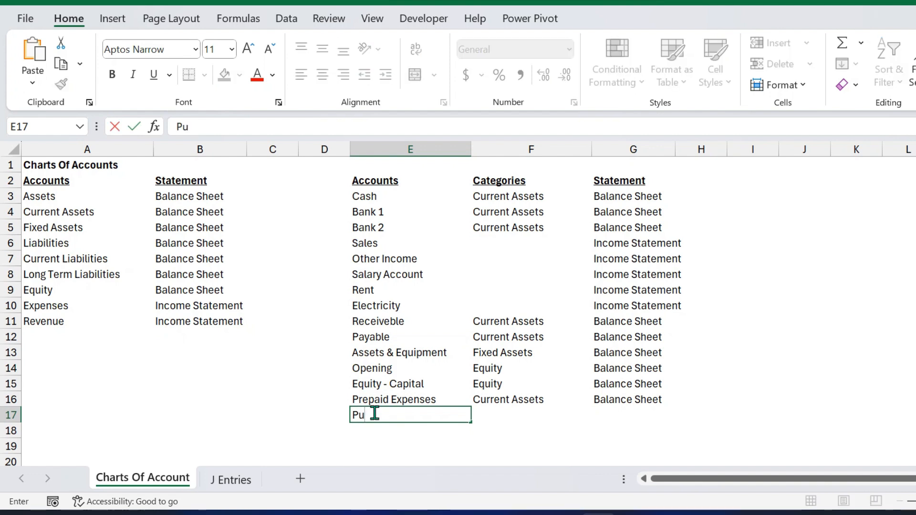
pyautogui.write('rchases')
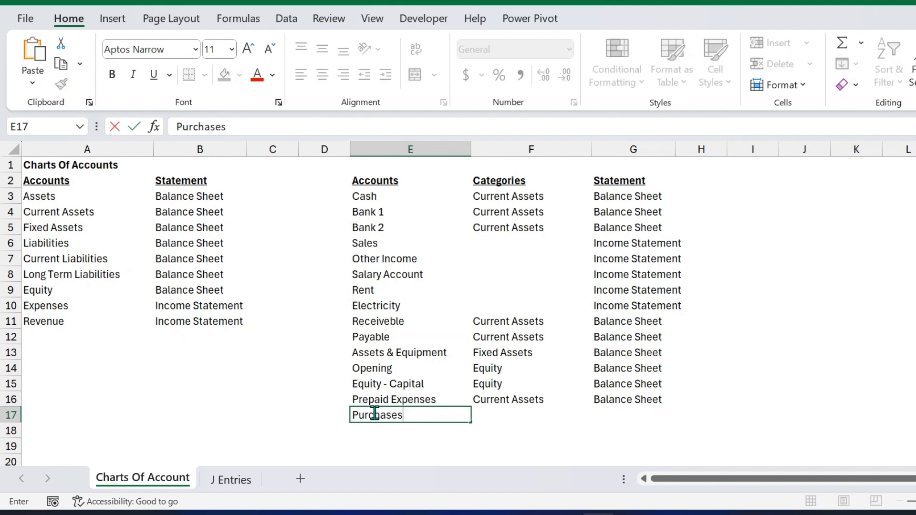
pyautogui.press('Return')
pyautogui.press('Up')
pyautogui.press('Right')
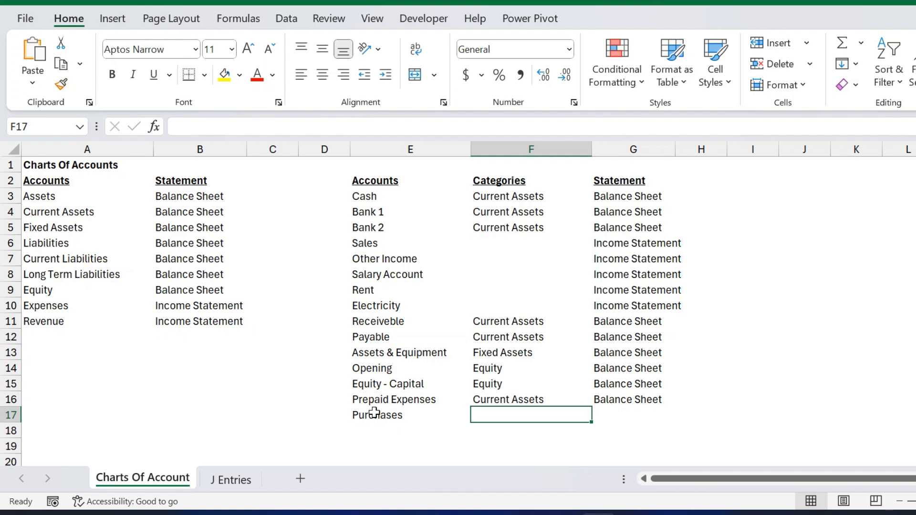
pyautogui.press('Right')
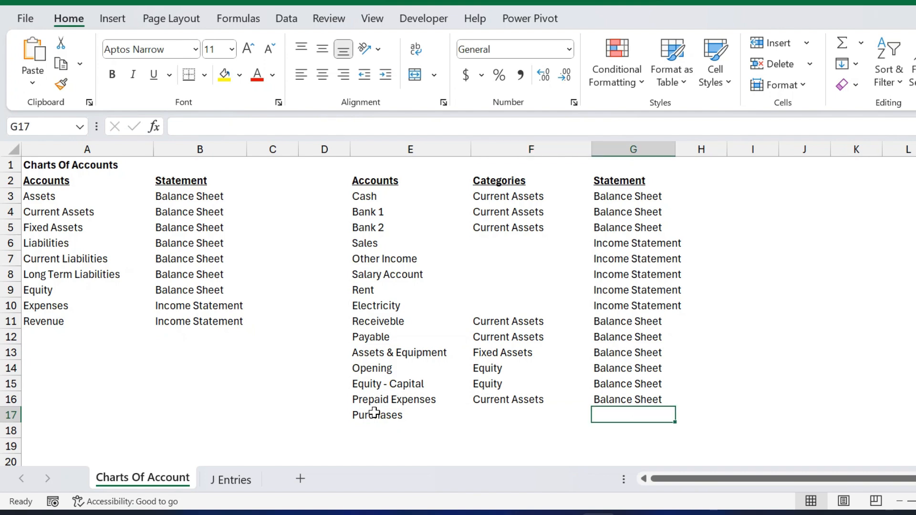
pyautogui.write('I')
pyautogui.press('Return')
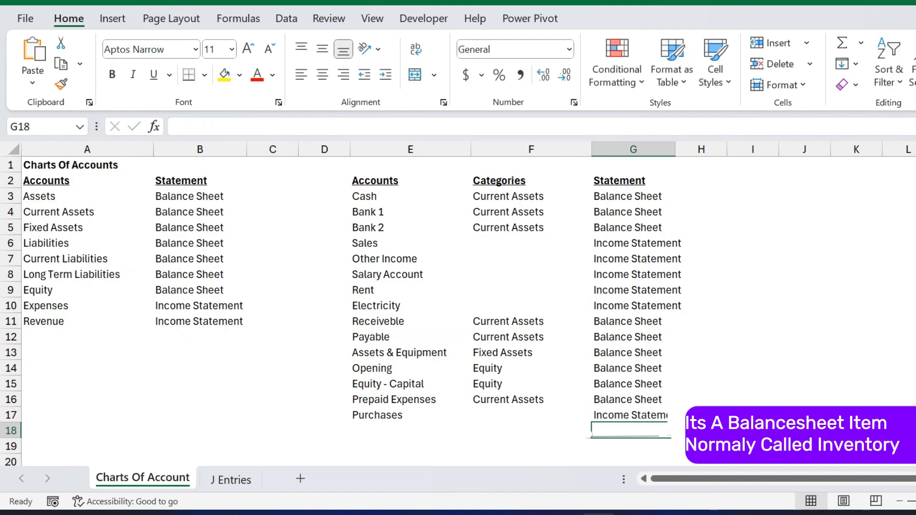
# Step: Set the account in cell C17 of the J Entries sheet to Purchases
pyautogui.click(234, 480)
pyautogui.click(391, 430)
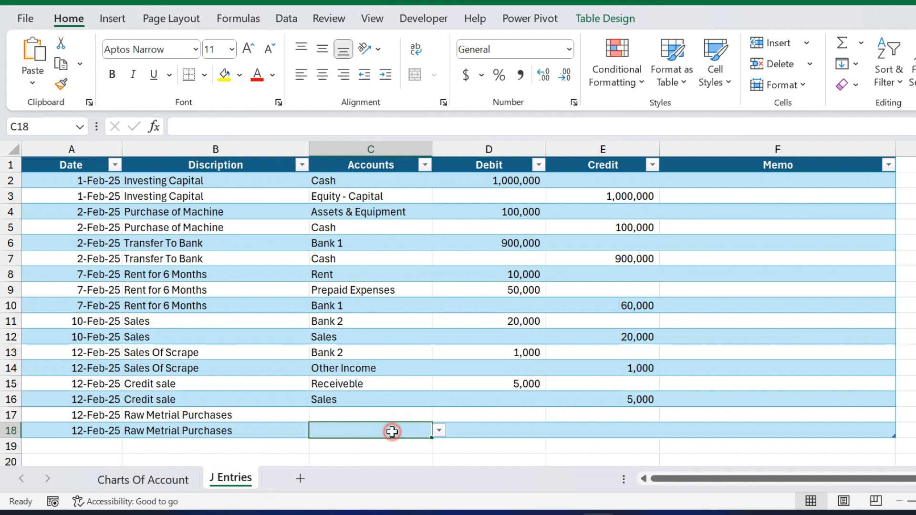
pyautogui.press('Up')
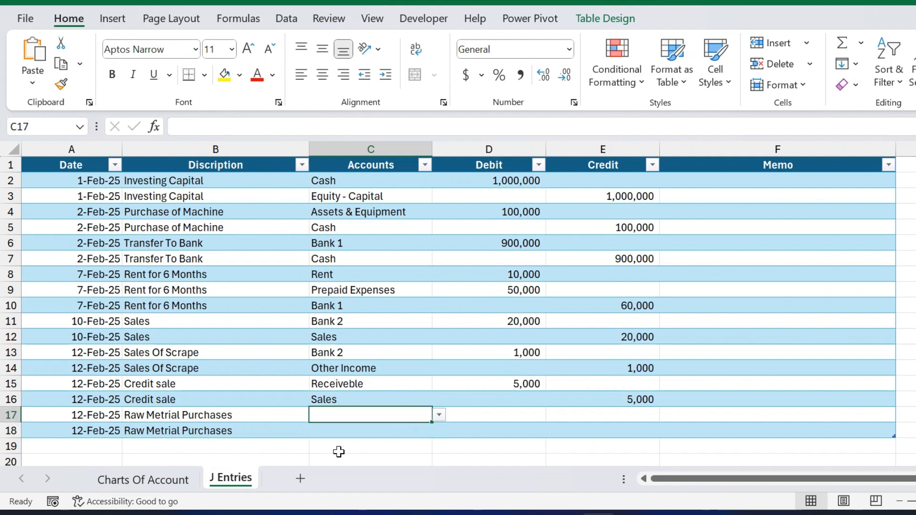
pyautogui.click(439, 415)
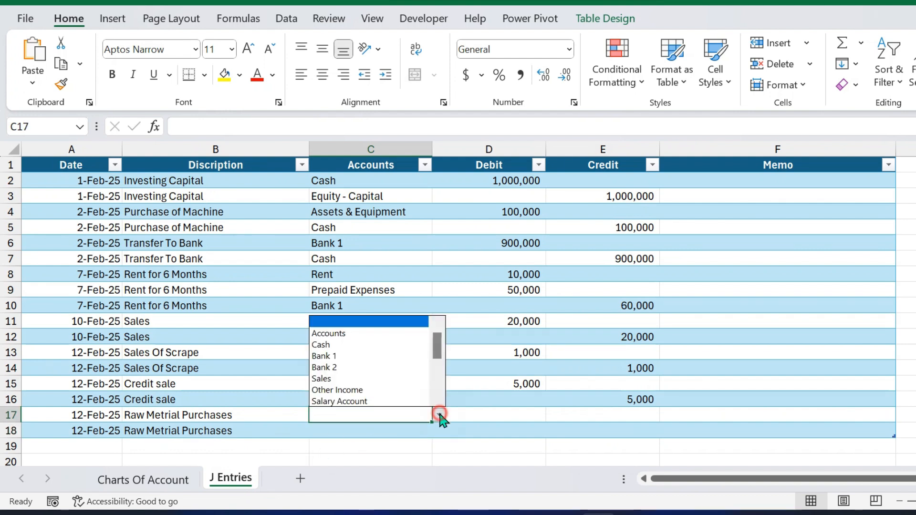
pyautogui.moveTo(437, 353); pyautogui.dragTo(436, 406)
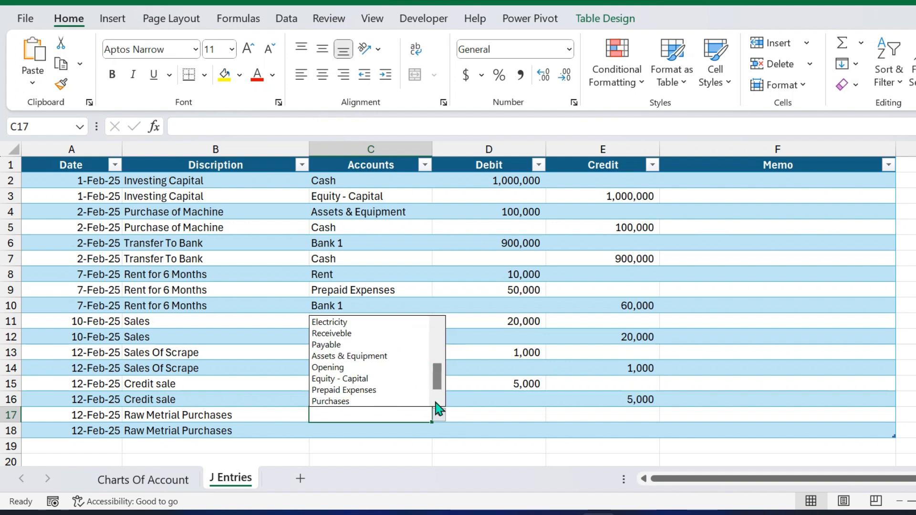
pyautogui.click(391, 400)
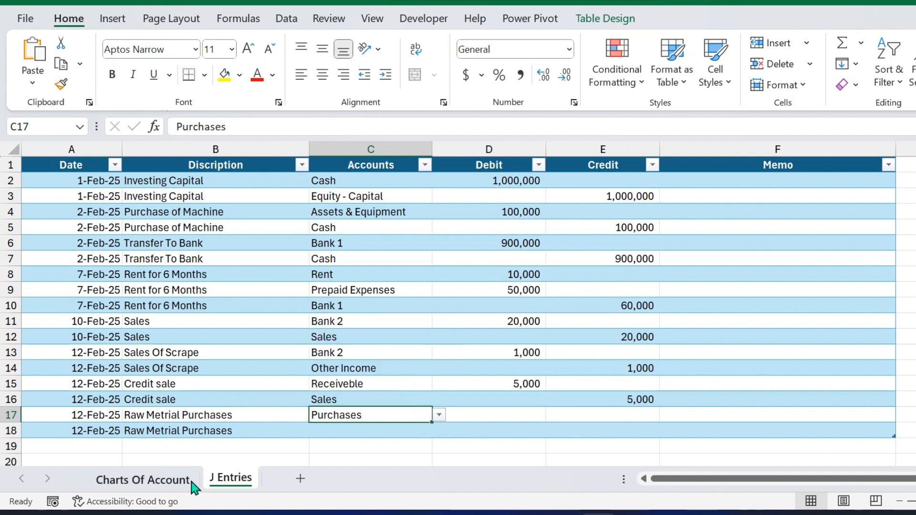
# Step: Choose Payable as the account in cell C18 for the second Raw Metrial Purchases line
pyautogui.click(337, 427)
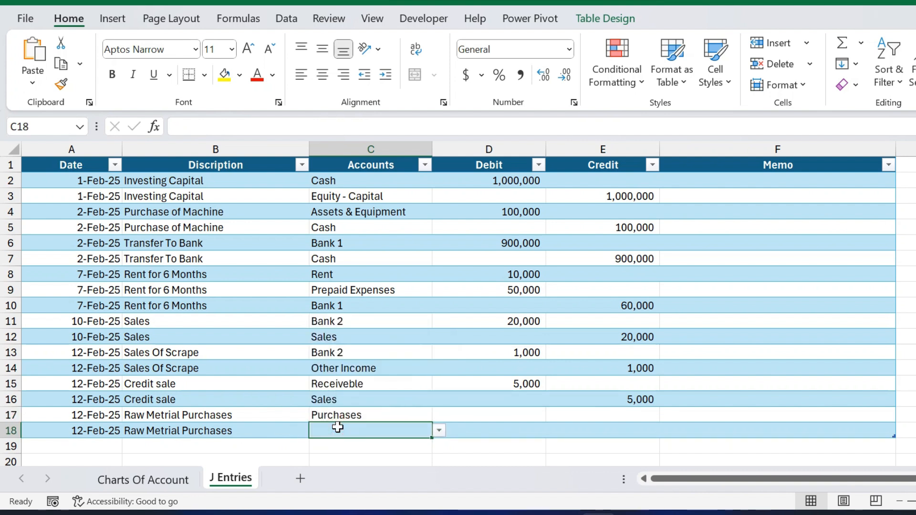
pyautogui.write('pa')
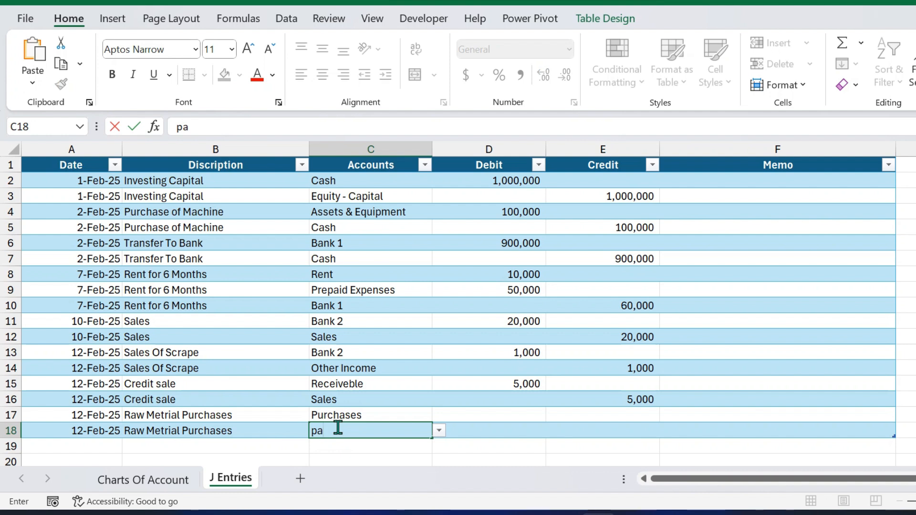
pyautogui.press('BackSpace')
pyautogui.press('BackSpace')
pyautogui.click(437, 431)
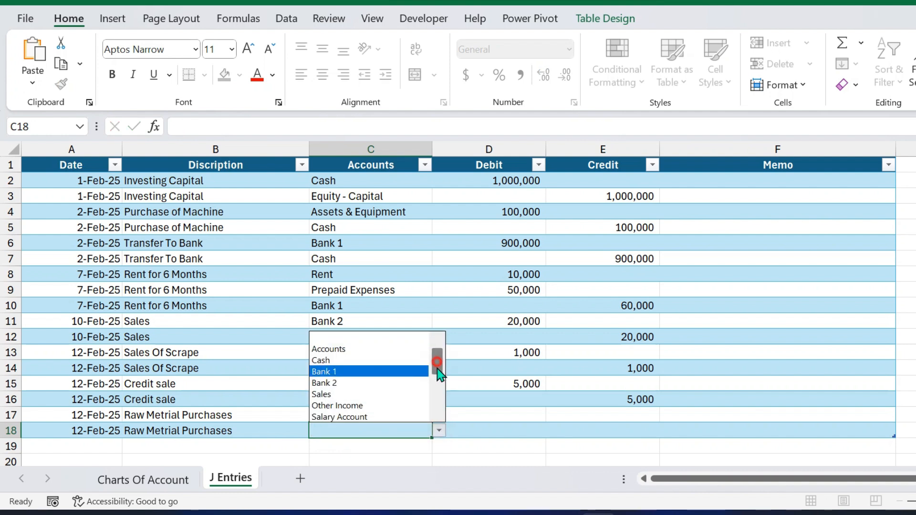
pyautogui.moveTo(435, 370); pyautogui.dragTo(439, 409)
pyautogui.click(365, 361)
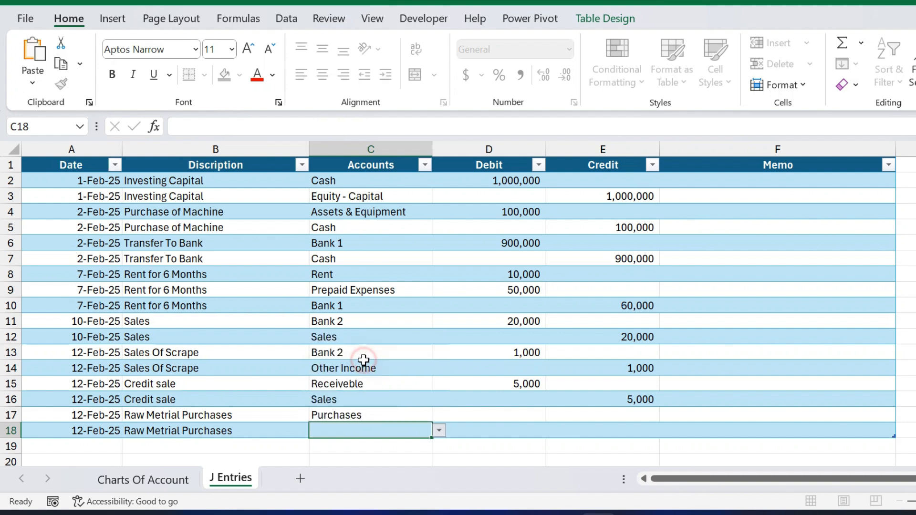
# Step: Enter a debit of 10,000 for Purchases in cell D17 and a credit of 10,000 for Payable in cell E18
pyautogui.press('Up')
pyautogui.press('Right')
pyautogui.write('10,')
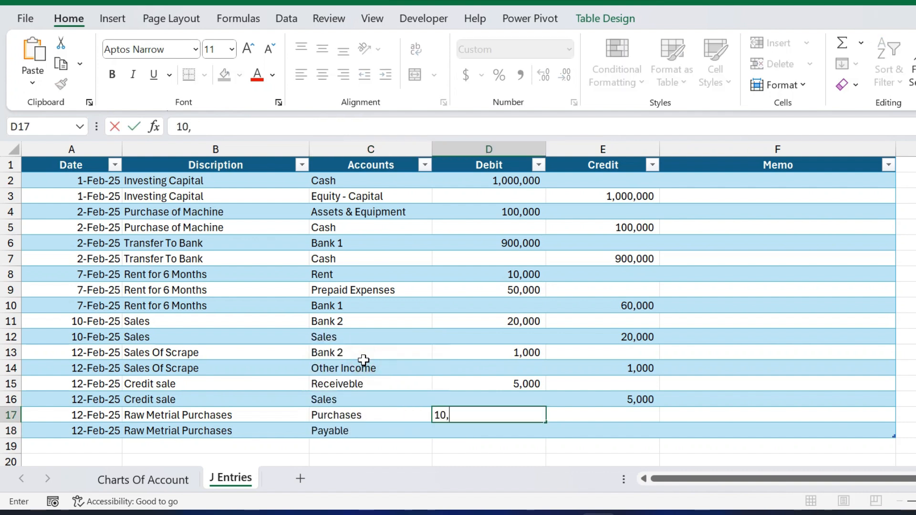
pyautogui.write('000')
pyautogui.press('Return')
pyautogui.press('Right')
pyautogui.write('10000')
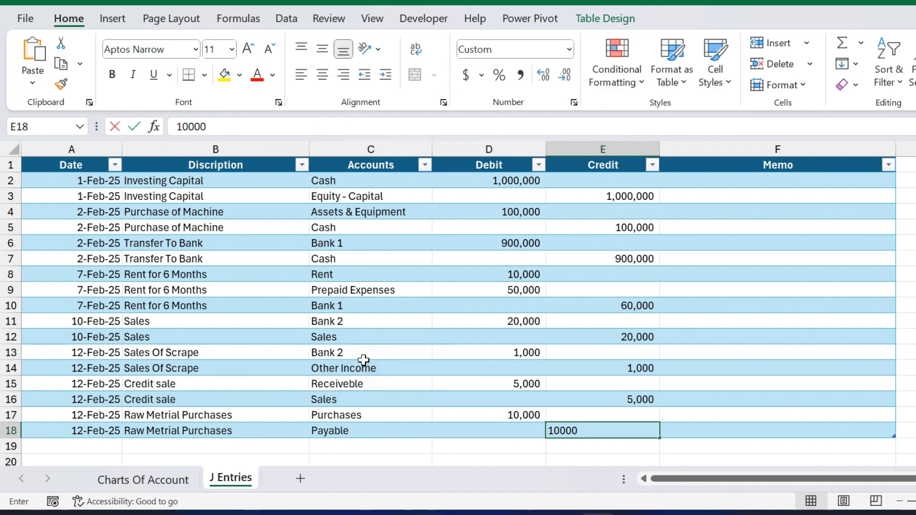
pyautogui.press('Return')
pyautogui.press('Up')
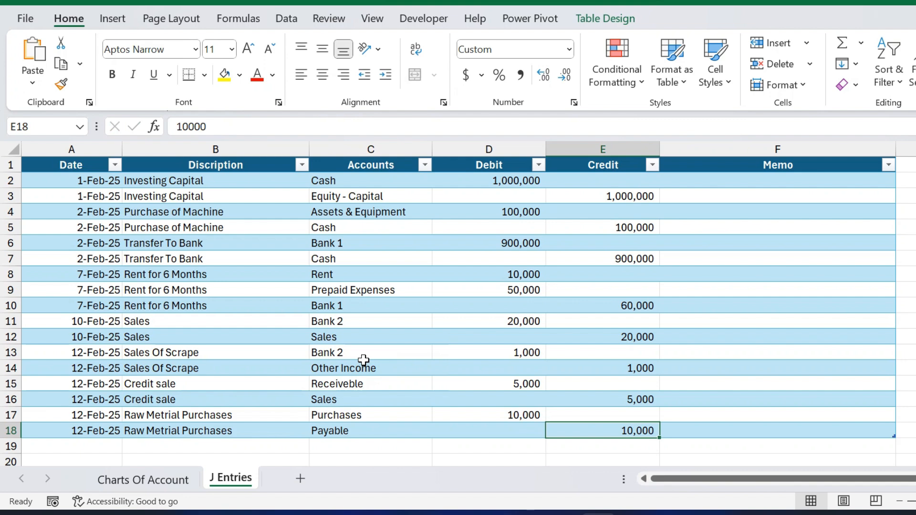
pyautogui.click(164, 480)
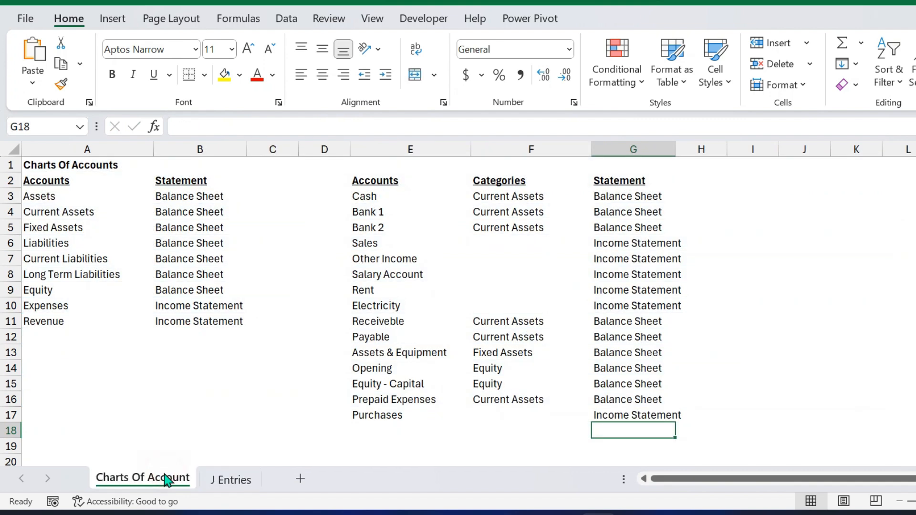
pyautogui.click(479, 353)
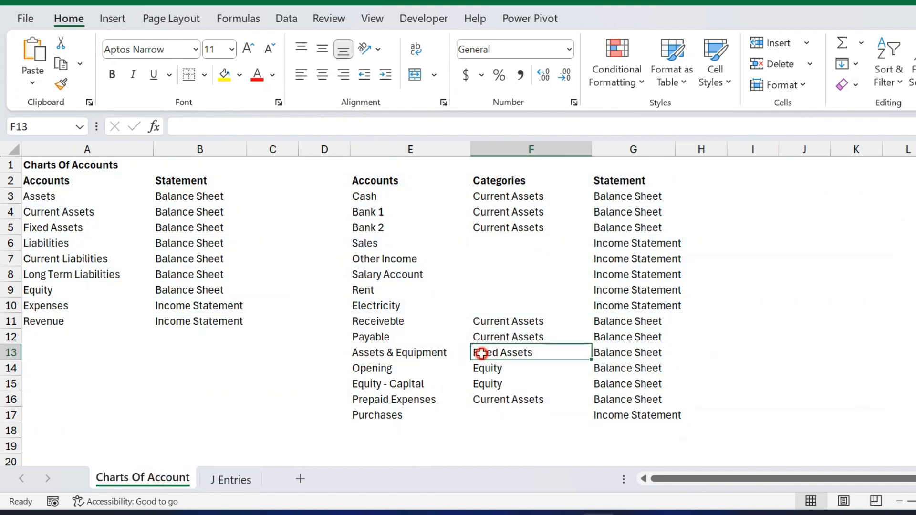
pyautogui.click(224, 480)
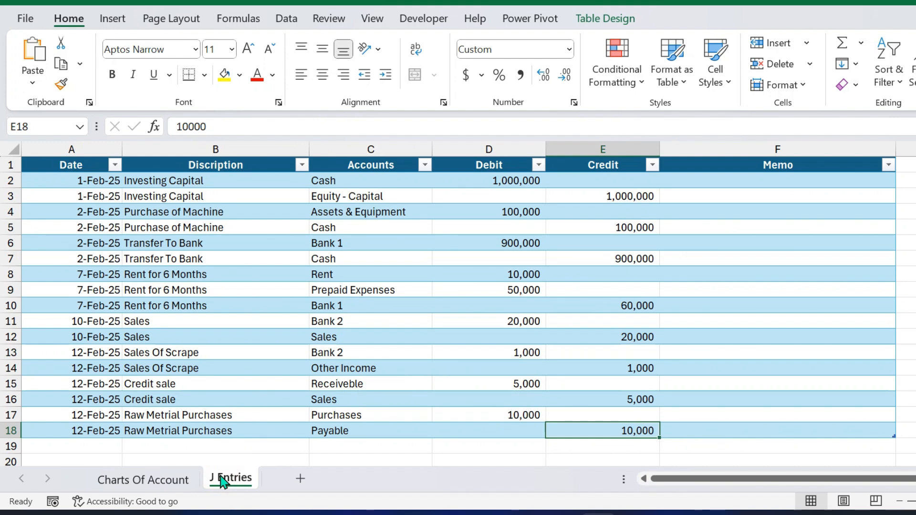
pyautogui.click(164, 481)
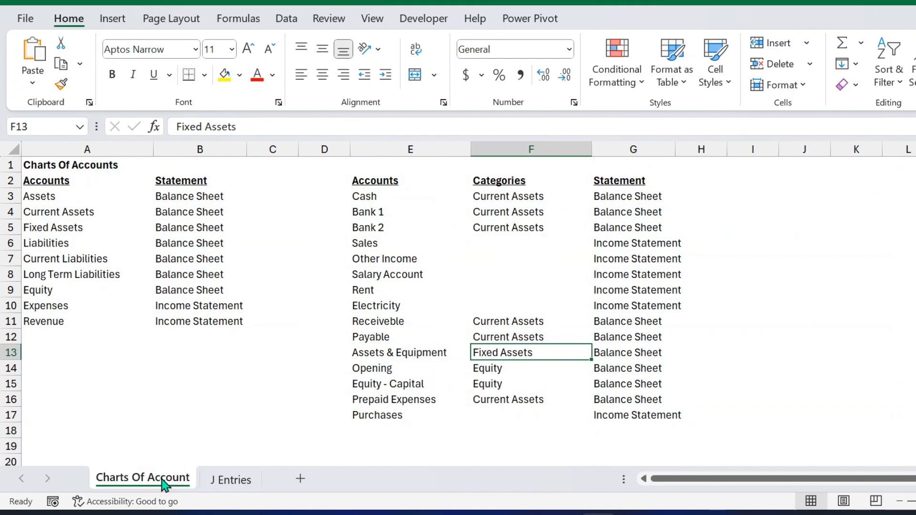
pyautogui.click(243, 478)
# Step: Enter the date 28-Feb-25 in cell A19 below the last journal line and fill it down into cell A20
pyautogui.press('Down')
pyautogui.press('Down')
pyautogui.press('Down')
pyautogui.press('Down')
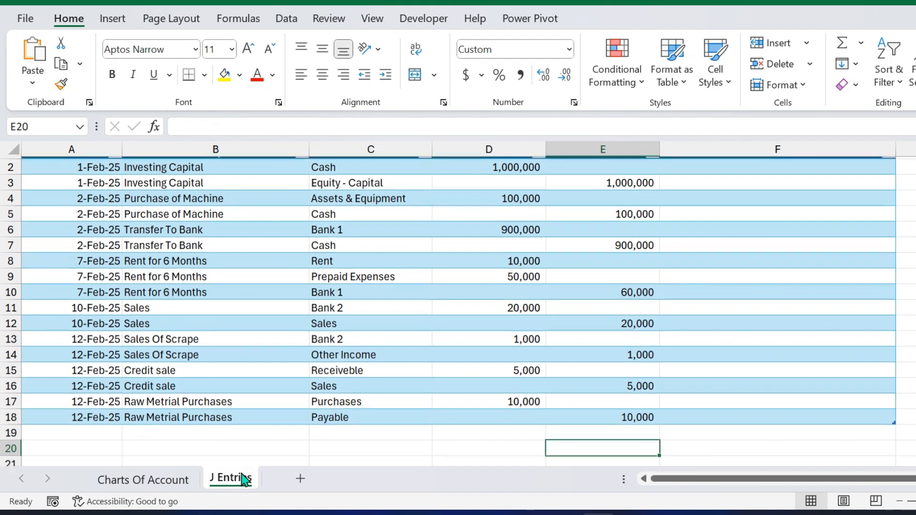
pyautogui.press('Up')
pyautogui.press('Up')
pyautogui.press('Up')
pyautogui.press('Left')
pyautogui.press('Left')
pyautogui.press('Left')
pyautogui.press('Left')
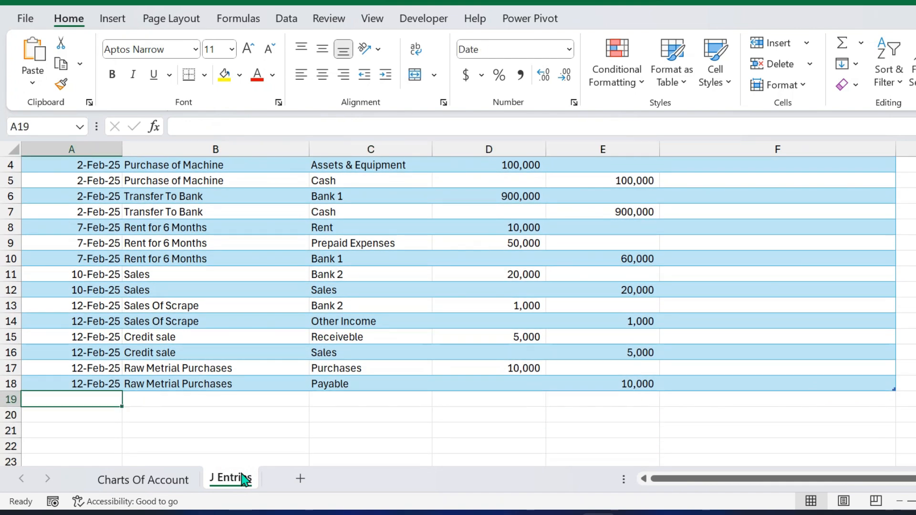
pyautogui.write('2/7/2025')
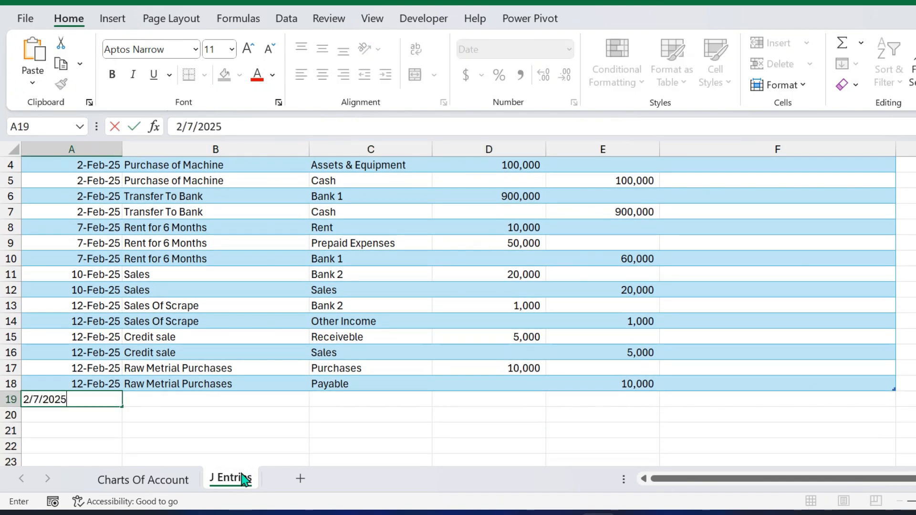
pyautogui.click(195, 127)
pyautogui.write('8')
pyautogui.press('Return')
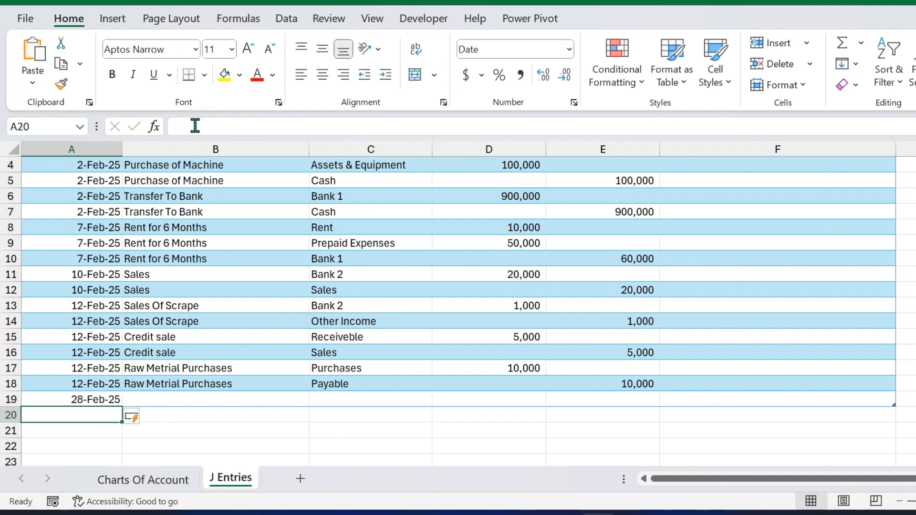
pyautogui.hotkey('ctrl', 'd')
# Step: Enter the description "Electricty Expenses" in cell B19 and fill it down into cell B20
pyautogui.press('Up')
pyautogui.press('Right')
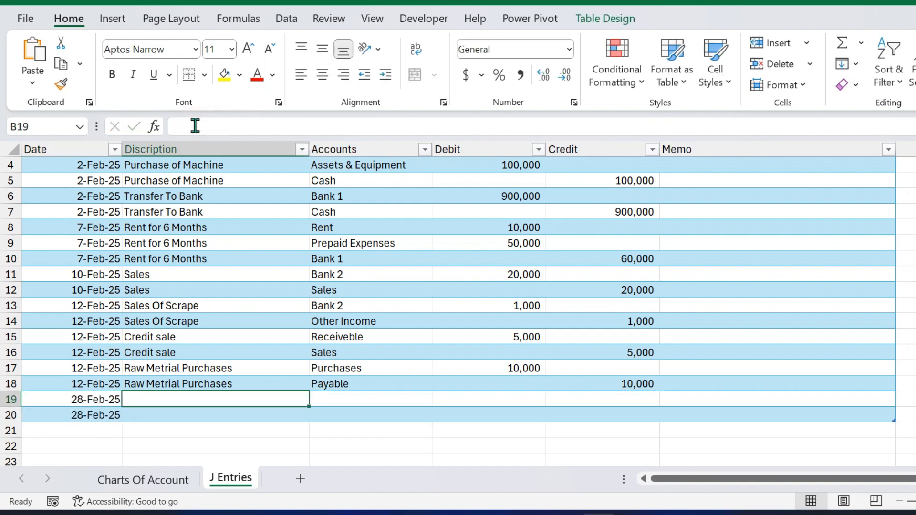
pyautogui.write('Electri')
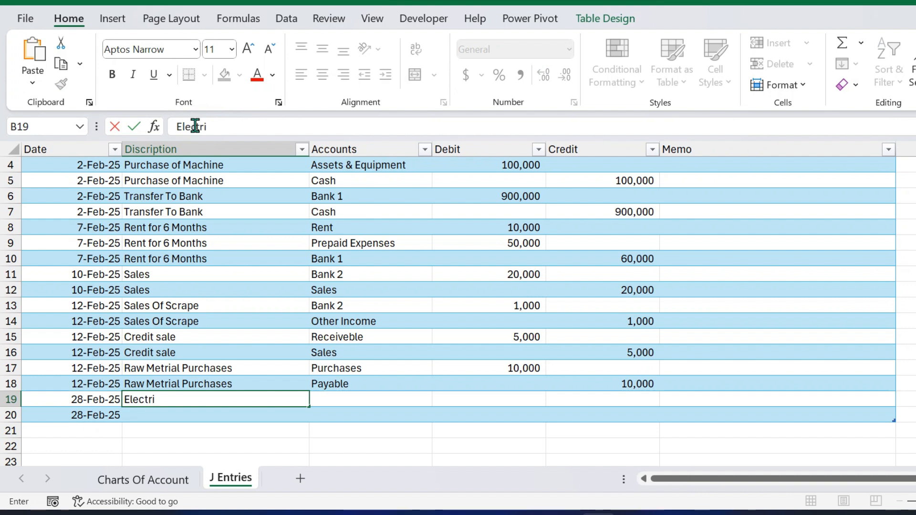
pyautogui.write('cty Expenses')
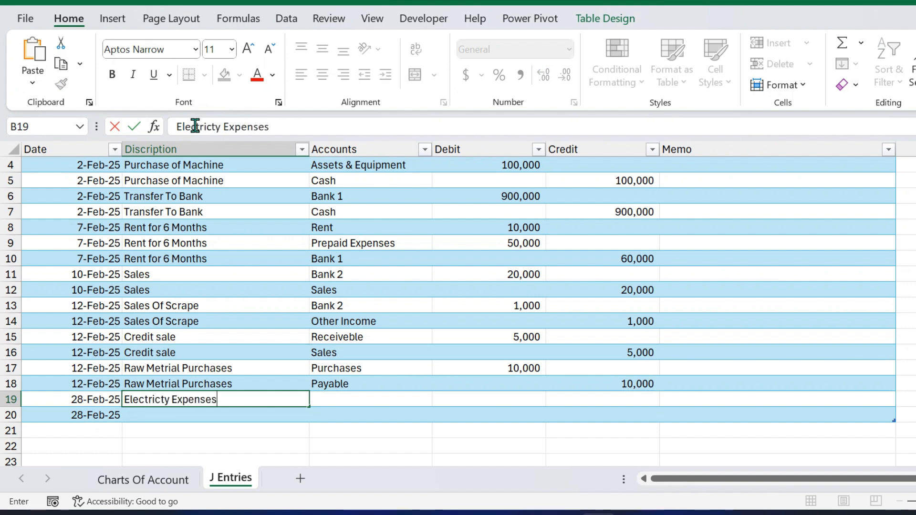
pyautogui.press('Return')
pyautogui.hotkey('ctrl', 'd')
# Step: Set the account in cell C19 to Electricity for the first Electricty Expenses line
pyautogui.press('Right')
pyautogui.press('Up')
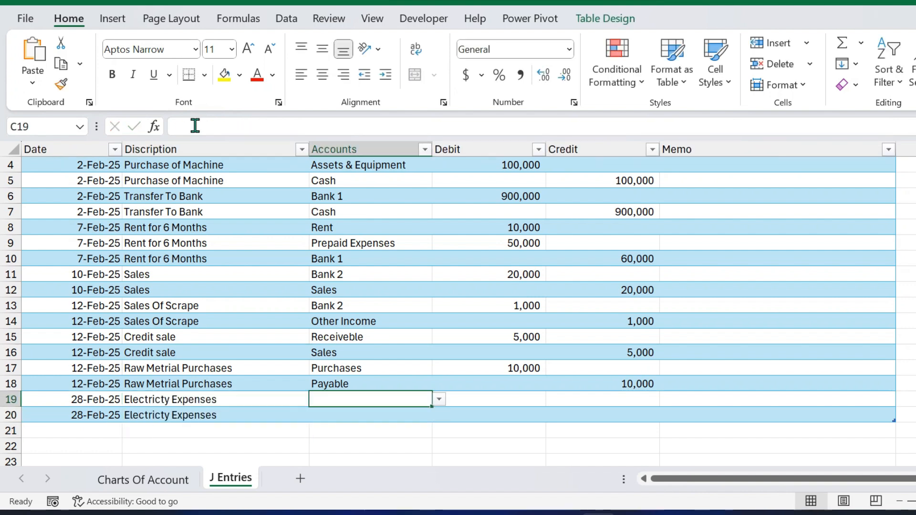
pyautogui.click(438, 400)
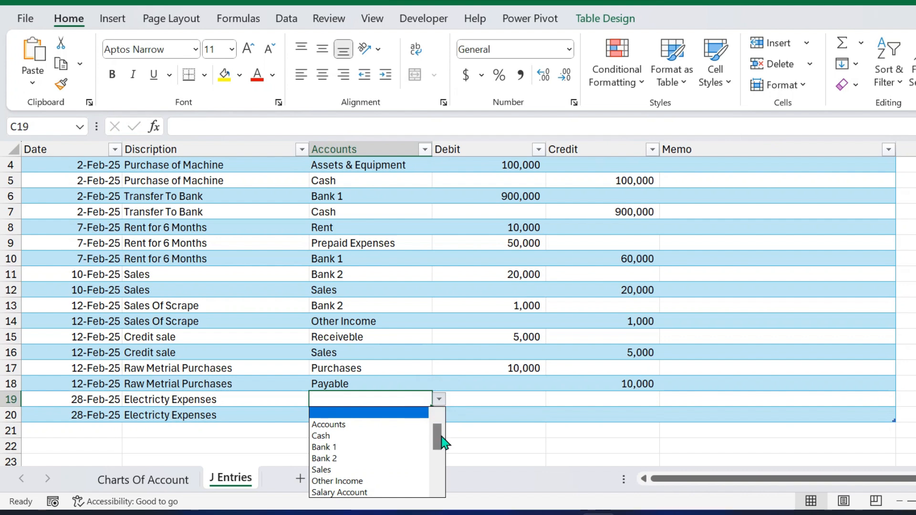
pyautogui.moveTo(437, 449); pyautogui.dragTo(440, 497)
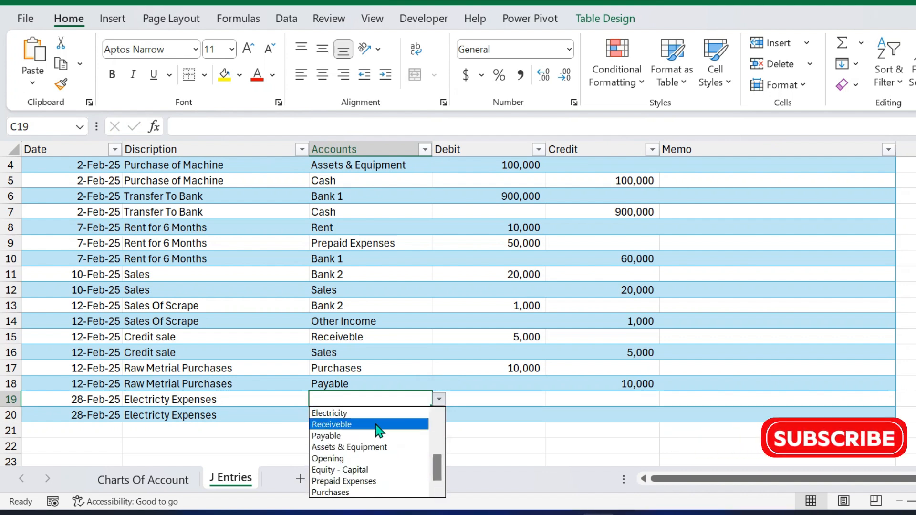
pyautogui.click(362, 414)
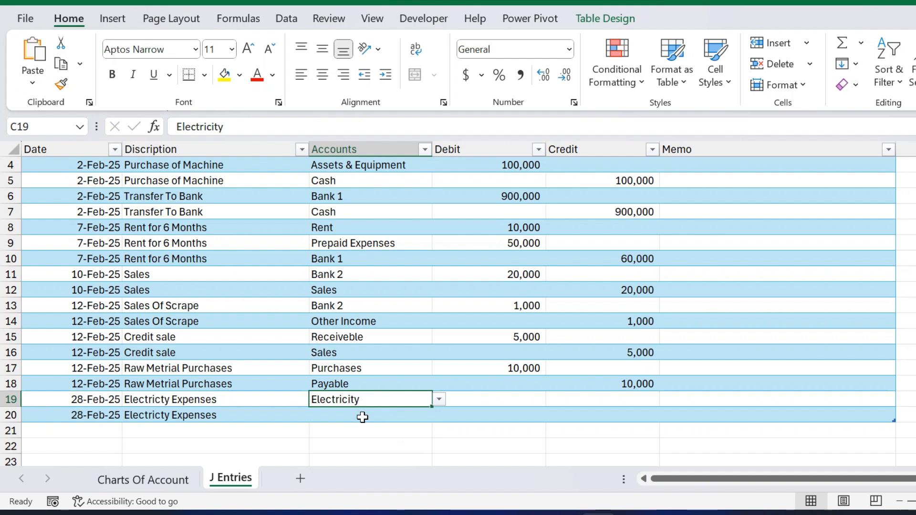
# Step: Choose Bank 1 as the account in cell C20 for the second Electricty Expenses line
pyautogui.click(363, 418)
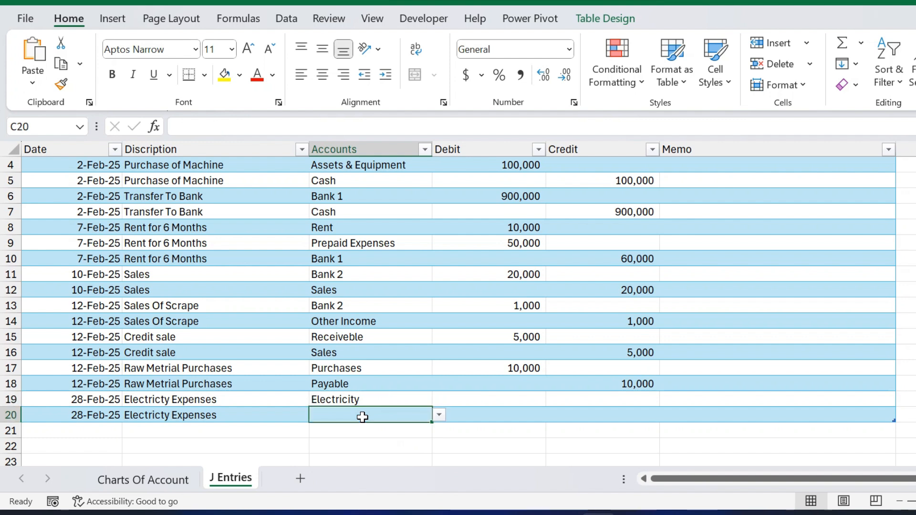
pyautogui.write('ba')
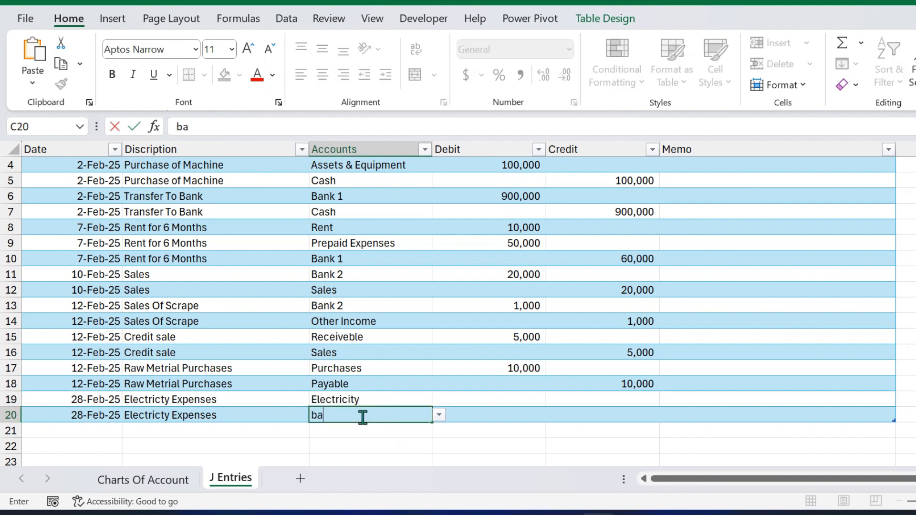
pyautogui.press('BackSpace')
pyautogui.press('BackSpace')
pyautogui.click(437, 416)
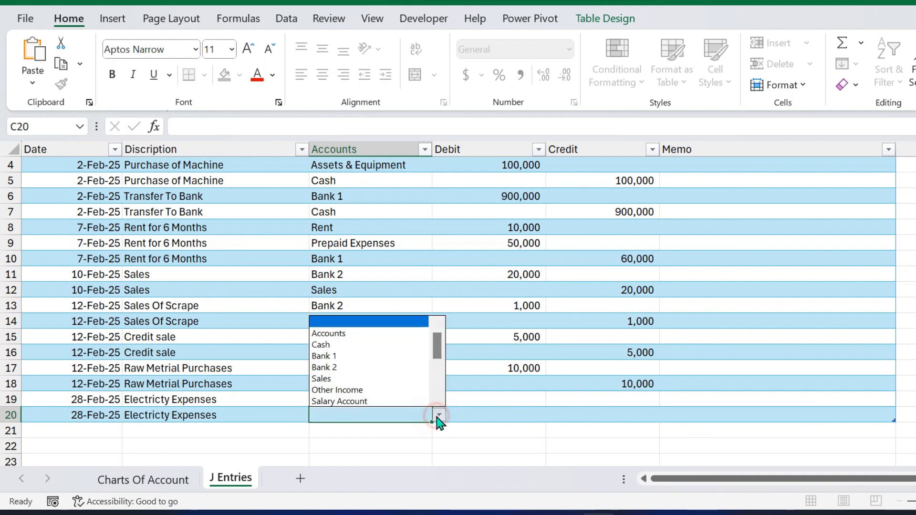
pyautogui.click(352, 356)
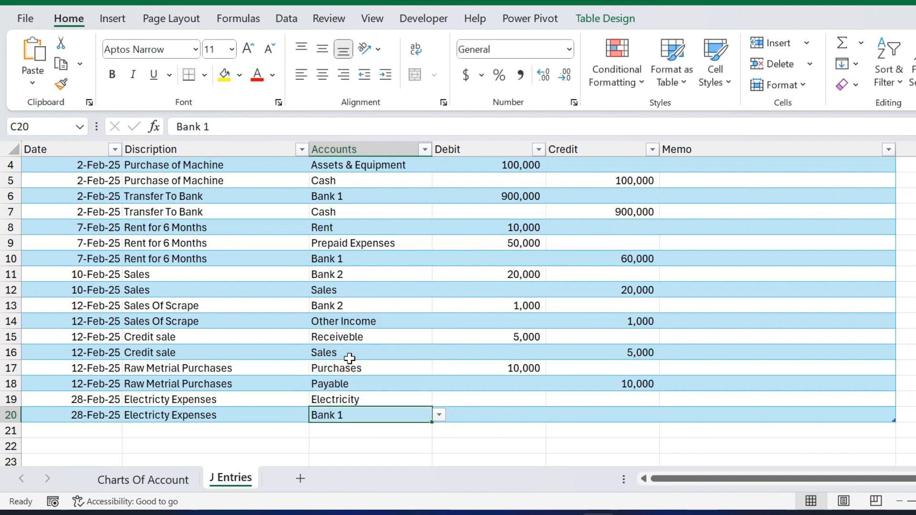
# Step: Enter a debit of 5,000 for Electricity in cell D19 and a credit of 5,000 for Bank 1 in cell E20
pyautogui.press('Up')
pyautogui.press('Right')
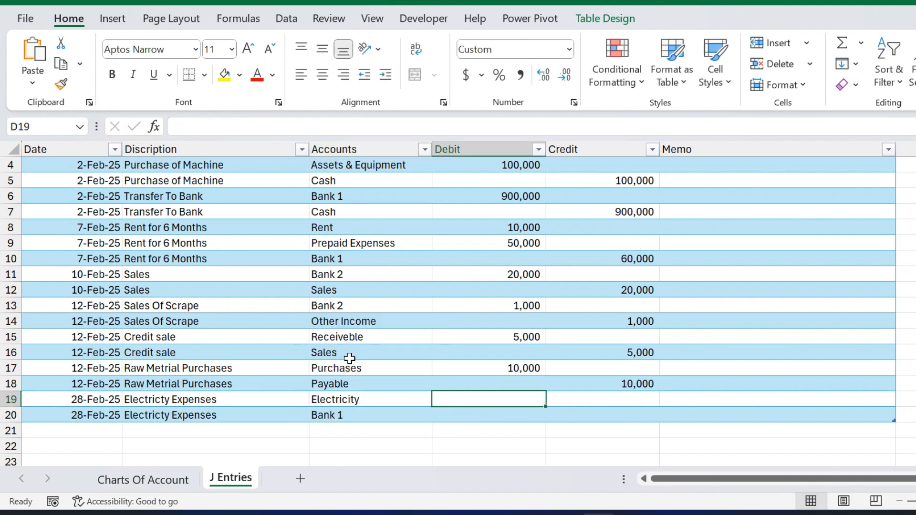
pyautogui.write('5000')
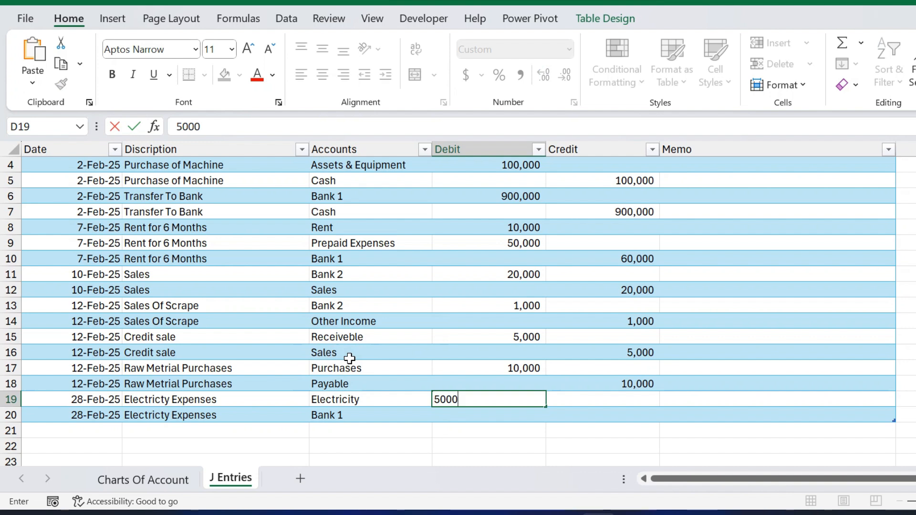
pyautogui.press('Return')
pyautogui.press('Right')
pyautogui.write('5000')
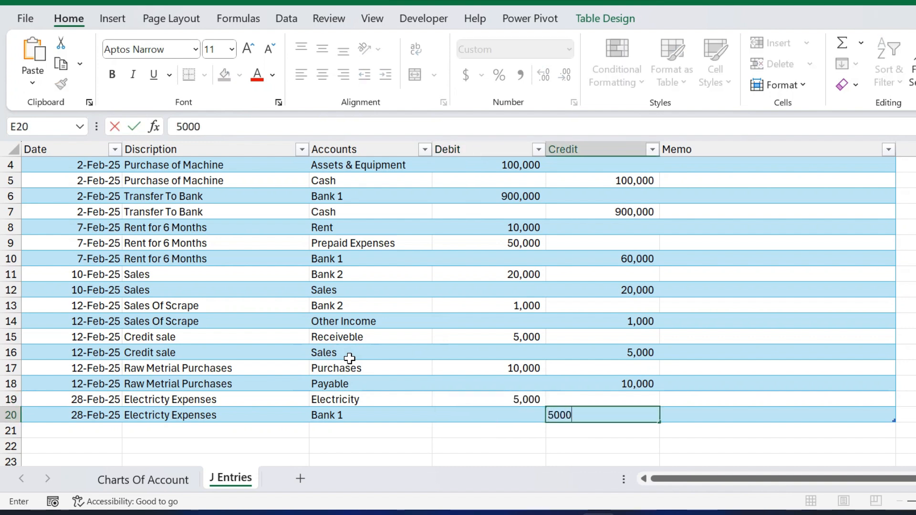
pyautogui.press('Return')
pyautogui.press('Up')
pyautogui.hotkey('ctrl', 'Left')
pyautogui.hotkey('ctrl', 'Left')
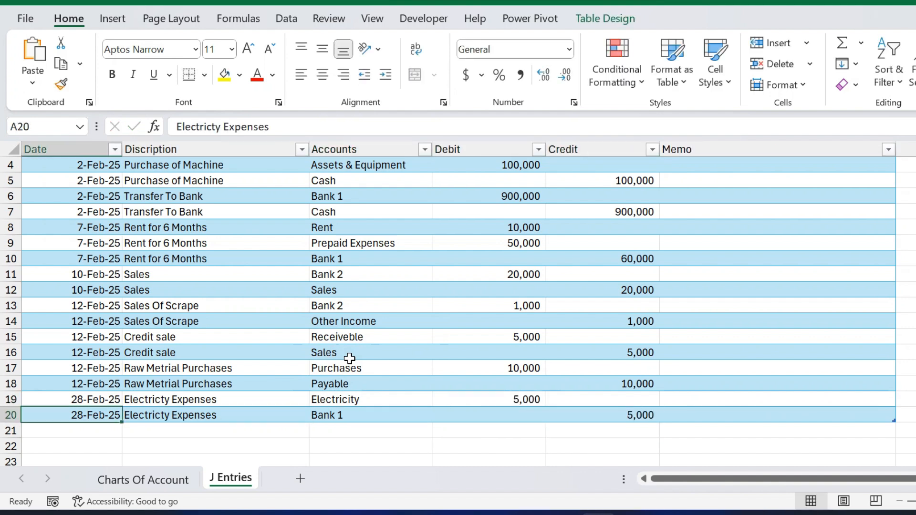
# Step: Fill the date 28-Feb-25 down from cell A20 into cells A21 and A22 for two new journal lines
pyautogui.press('Down')
pyautogui.press('Up')
pyautogui.press('Down')
pyautogui.press('Down')
pyautogui.press('Down')
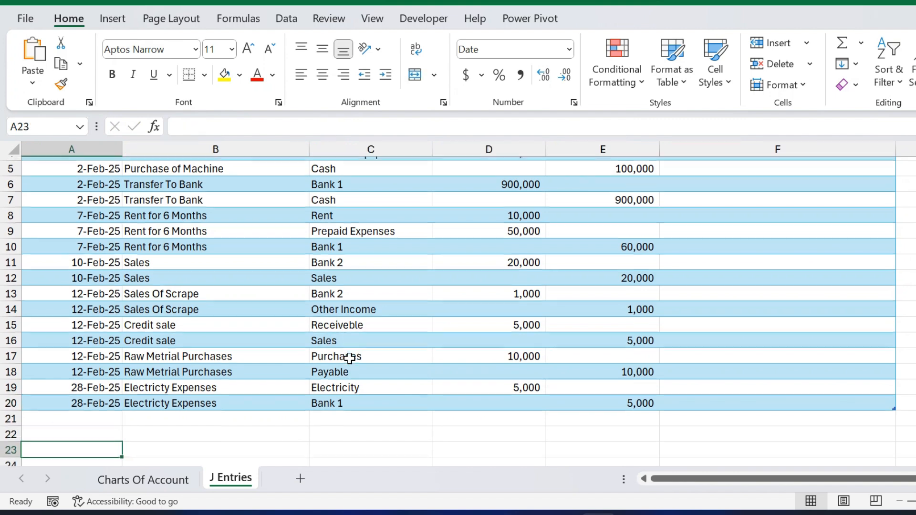
pyautogui.press('Up')
pyautogui.press('Up')
pyautogui.press('Up')
pyautogui.hotkey('shift', 'Down')
pyautogui.hotkey('shift', 'Down')
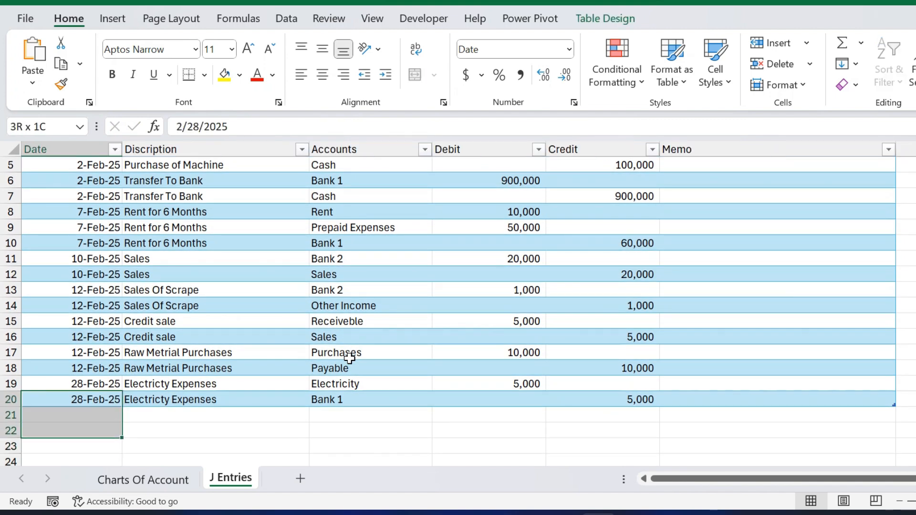
pyautogui.hotkey('ctrl', 'd')
# Step: Enter the description "Salary Expenses" in cell B21 and fill it down into cell B22
pyautogui.press('Down')
pyautogui.press('Right')
pyautogui.press('Up')
pyautogui.press('Down')
pyautogui.write('Saal')
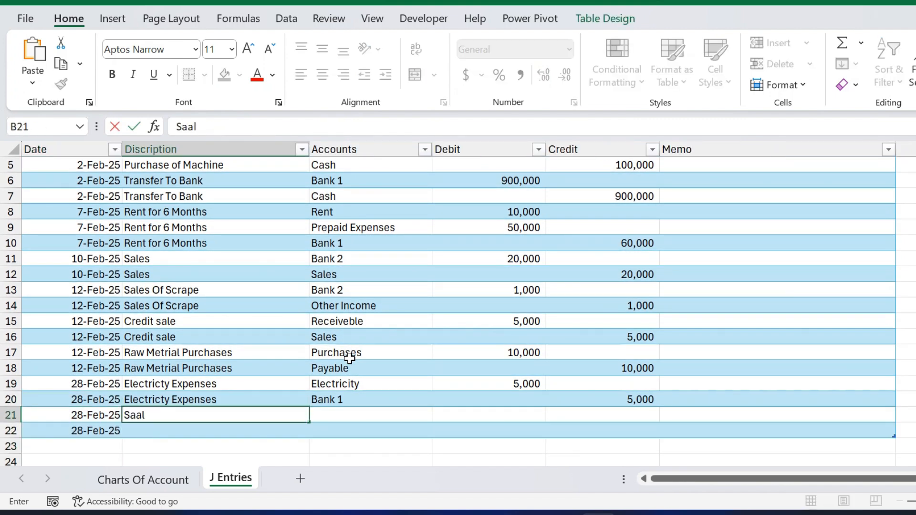
pyautogui.press('BackSpace')
pyautogui.press('BackSpace')
pyautogui.write('lary Expenses')
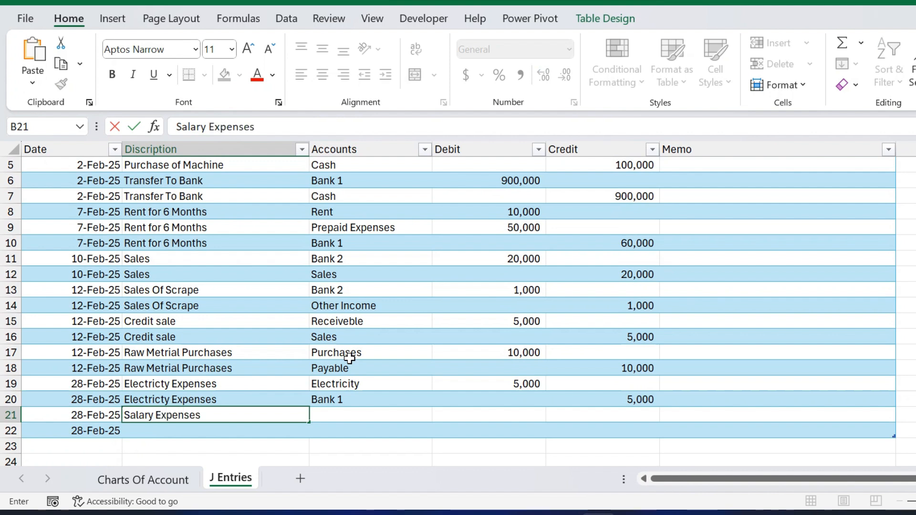
pyautogui.press('Return')
pyautogui.hotkey('ctrl', 'd')
pyautogui.press('Down')
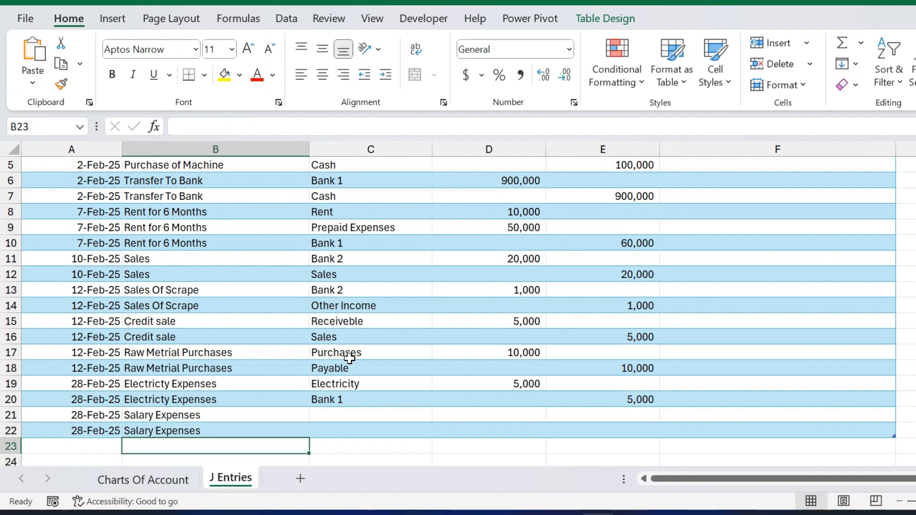
# Step: Choose Salary Account as the account in cell C21 for the first Salary Expenses line
pyautogui.press('Up')
pyautogui.press('Up')
pyautogui.press('Right')
pyautogui.write('sal')
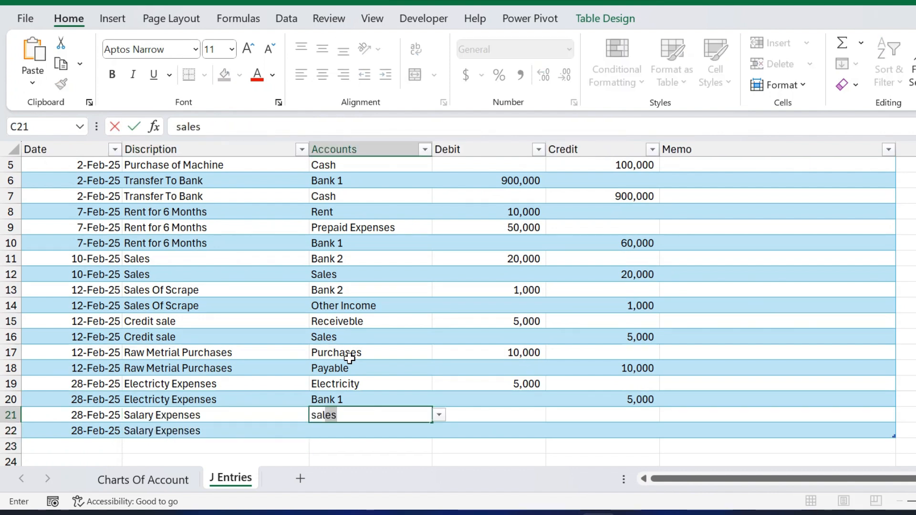
pyautogui.press('BackSpace')
pyautogui.press('BackSpace')
pyautogui.press('BackSpace')
pyautogui.press('BackSpace')
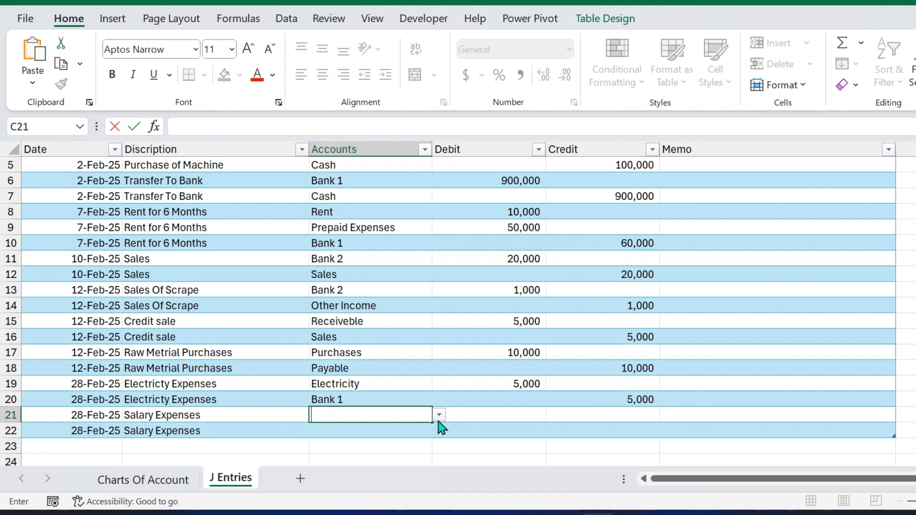
pyautogui.click(439, 415)
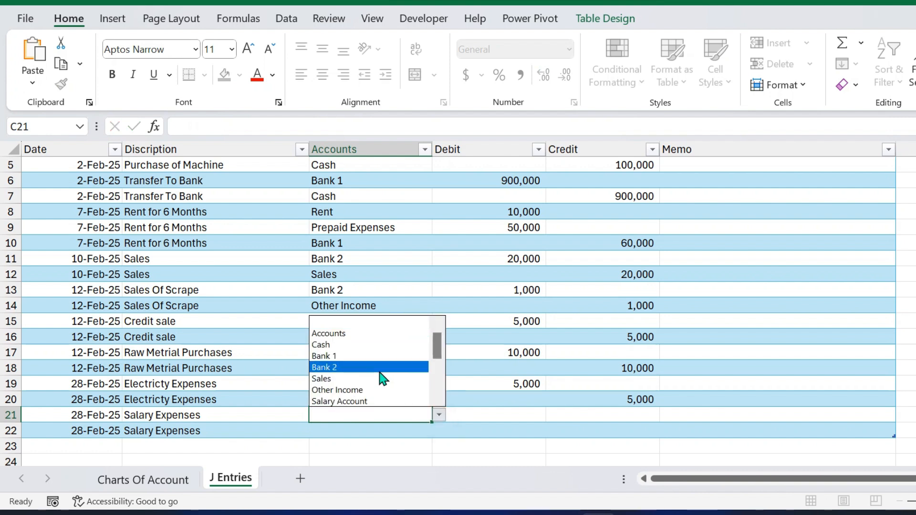
pyautogui.click(340, 402)
pyautogui.press('Return')
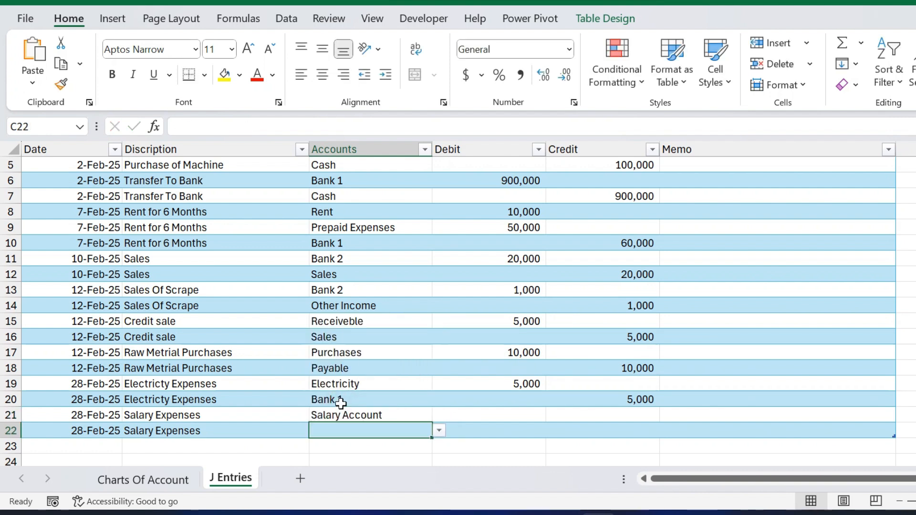
# Step: Enter a debit of 10,000 in cell D21 and a credit of 10,000 in cell E22 for the Salary Expenses entry
pyautogui.press('Up')
pyautogui.press('Right')
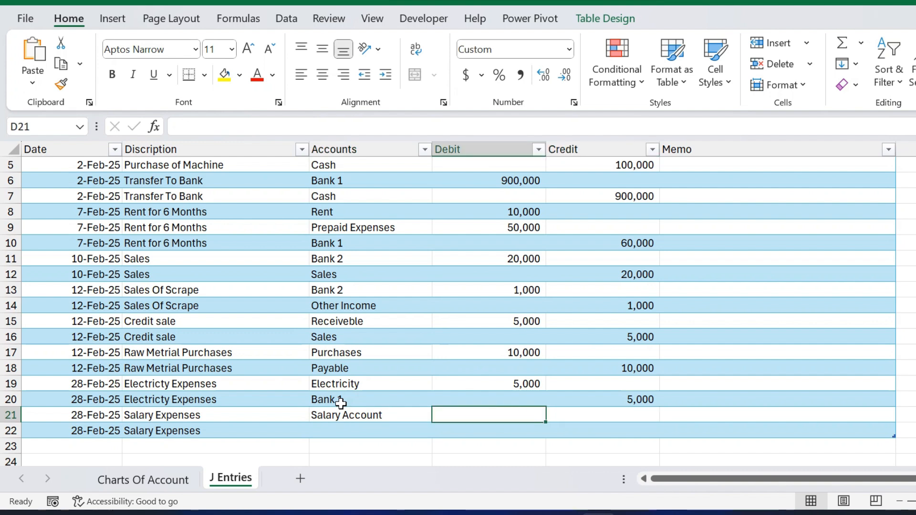
pyautogui.write('10000')
pyautogui.press('Return')
pyautogui.press('Right')
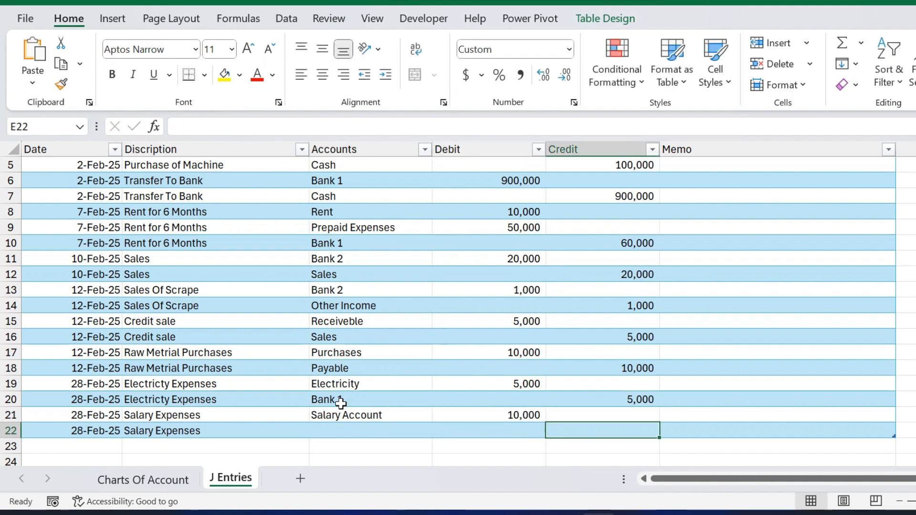
pyautogui.write('10000')
pyautogui.hotkey('ctrl', 'Return')
# Step: Set the account in cell C22 to Payable for the second Salary Expenses line
pyautogui.press('Left')
pyautogui.press('Left')
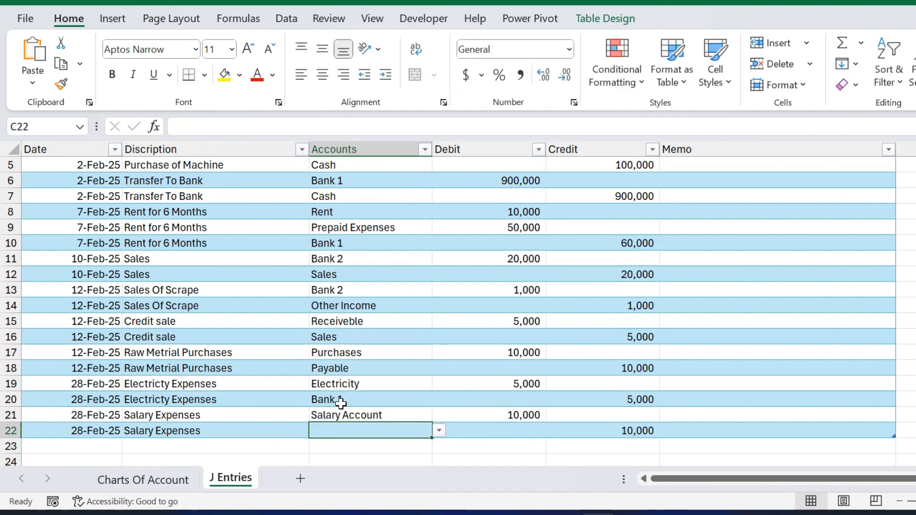
pyautogui.write('pay')
pyautogui.press('Return')
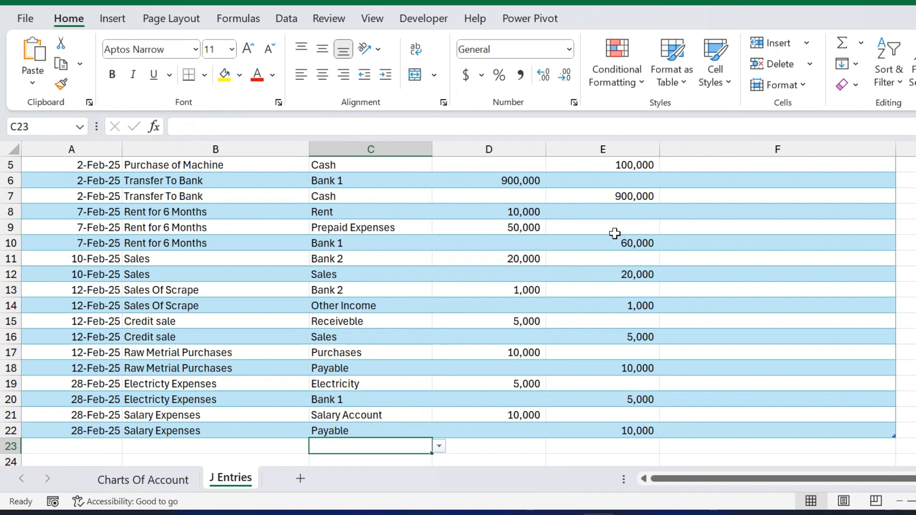
# Step: Review all the recorded journal lines from the first Investing Capital entry to the last Salary Expenses entry
pyautogui.scroll(-2, 672, 282)
pyautogui.scroll(4, 672, 281)
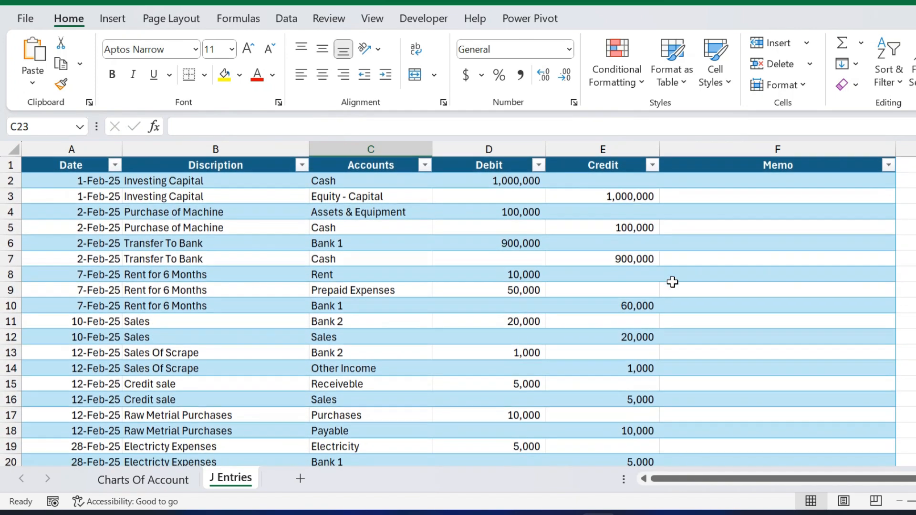
pyautogui.scroll(-3, 671, 282)
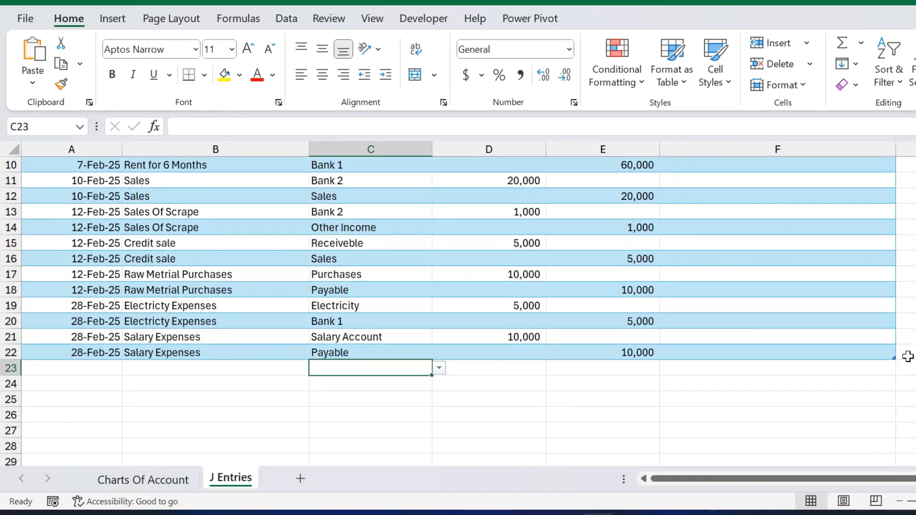
pyautogui.scroll(3, 672, 282)
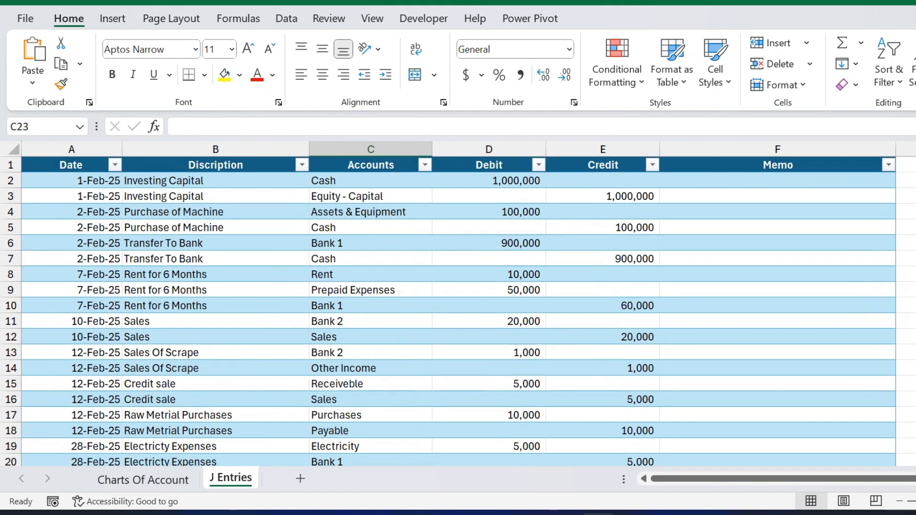
pyautogui.click(383, 322)
pyautogui.click(491, 271)
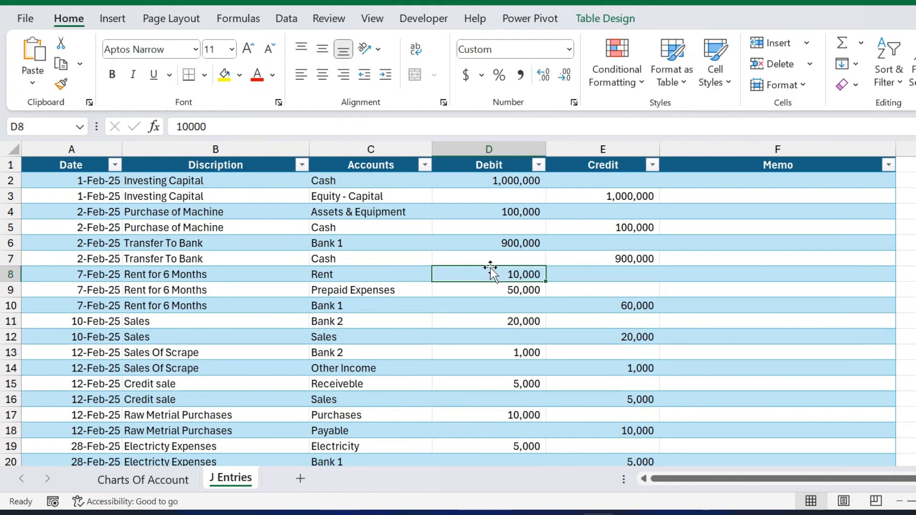
pyautogui.press('Down')
pyautogui.press('Down')
pyautogui.press('Down')
pyautogui.press('Down')
pyautogui.press('Down')
pyautogui.press('Down')
pyautogui.press('Down')
pyautogui.press('Down')
pyautogui.press('Down')
pyautogui.press('Down')
pyautogui.press('Down')
pyautogui.press('Down')
pyautogui.press('Down')
pyautogui.press('Down')
pyautogui.press('Down')
pyautogui.press('Down')
pyautogui.press('Down')
pyautogui.press('Down')
pyautogui.press('Down')
pyautogui.press('Down')
pyautogui.press('Up')
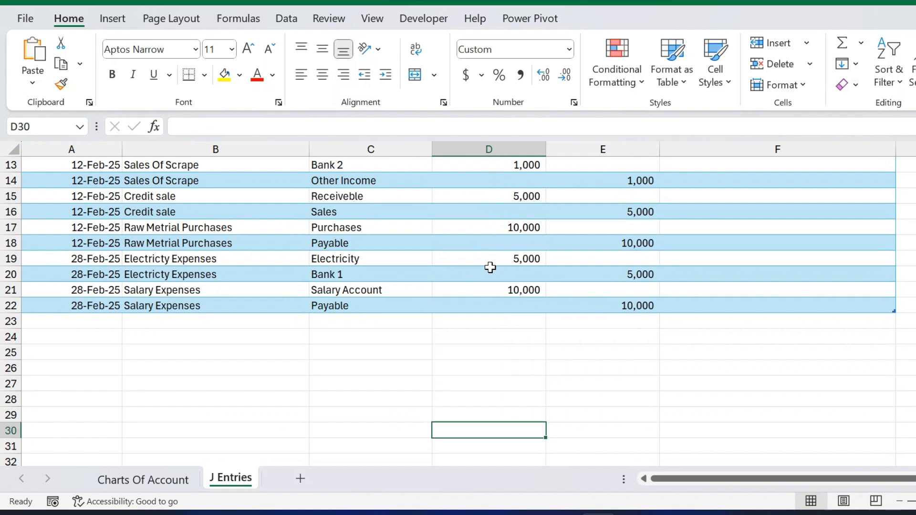
pyautogui.press('Up')
pyautogui.press('Up')
pyautogui.press('Up')
pyautogui.press('Up')
pyautogui.press('Up')
pyautogui.press('Up')
pyautogui.press('Up')
pyautogui.press('Up')
pyautogui.press('Up')
pyautogui.press('Up')
pyautogui.press('Up')
pyautogui.press('Up')
pyautogui.press('Up')
pyautogui.press('Up')
pyautogui.press('Up')
pyautogui.press('Up')
pyautogui.press('Up')
pyautogui.press('Up')
pyautogui.press('Up')
pyautogui.press('Up')
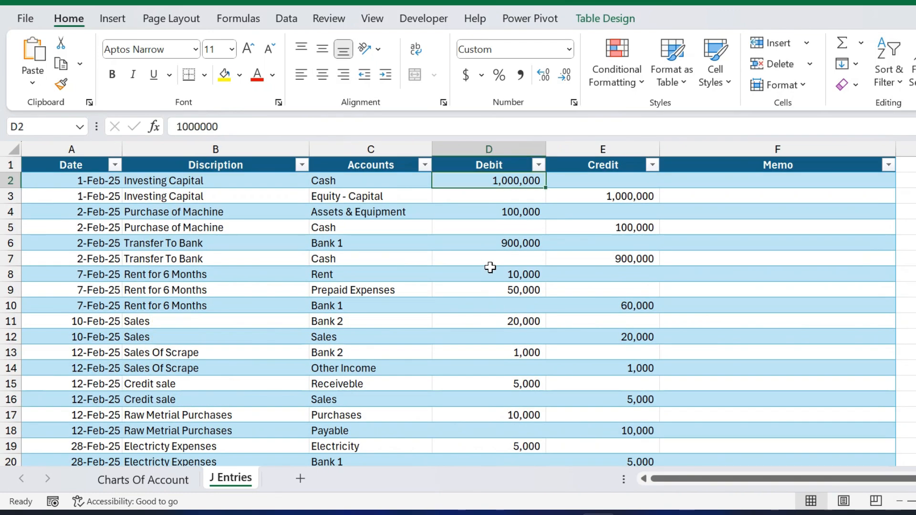
# Step: Check the debit and credit amounts of the Investing Capital entry in D2:E3 and return to its date in cell A2
pyautogui.hotkey('shift', 'Down')
pyautogui.hotkey('shift', 'Right')
pyautogui.hotkey('shift', 'Left')
pyautogui.hotkey('shift', 'Right')
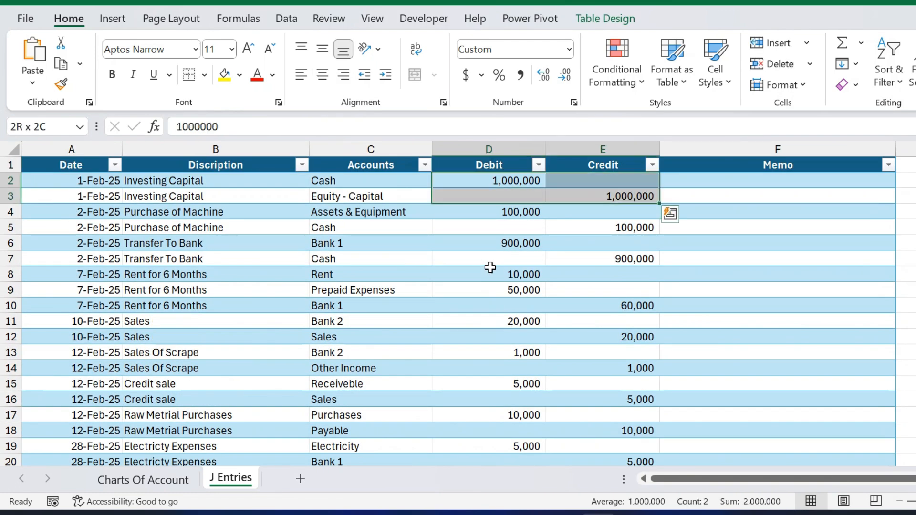
pyautogui.press('Down')
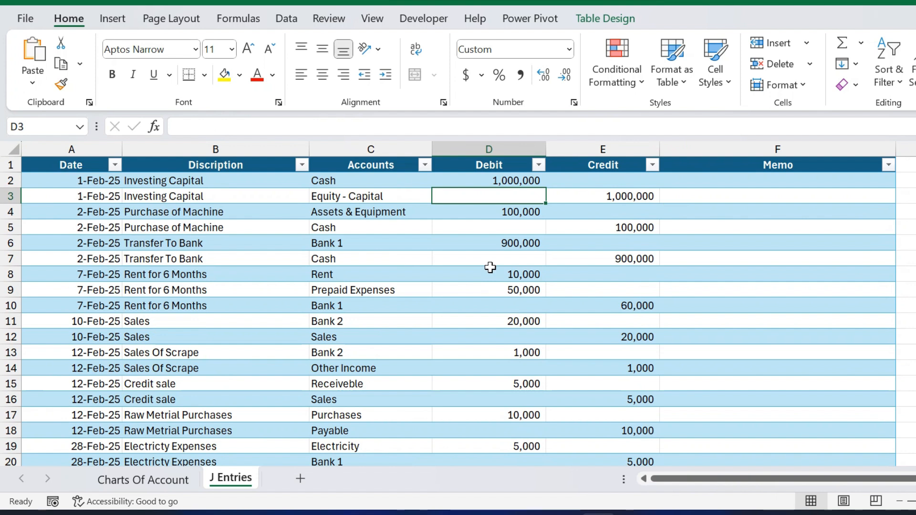
pyautogui.press('Left')
pyautogui.press('Left')
pyautogui.press('Left')
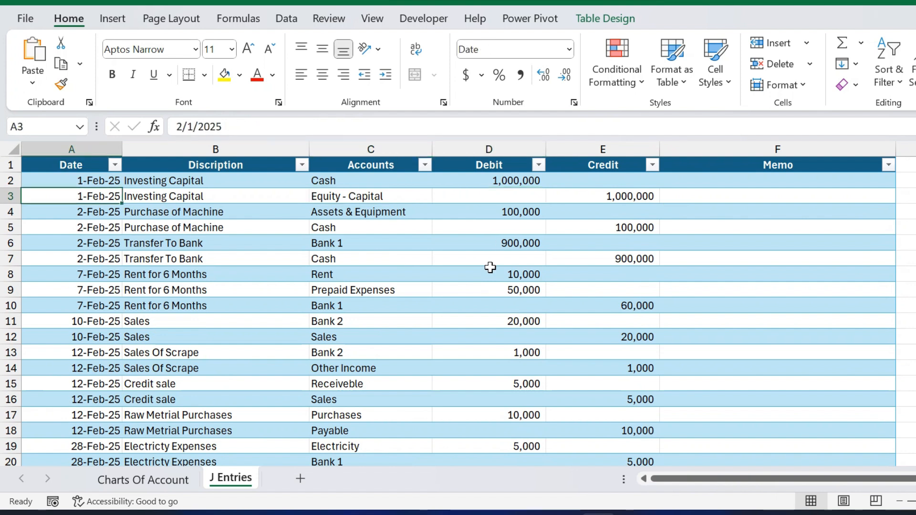
pyautogui.press('Up')
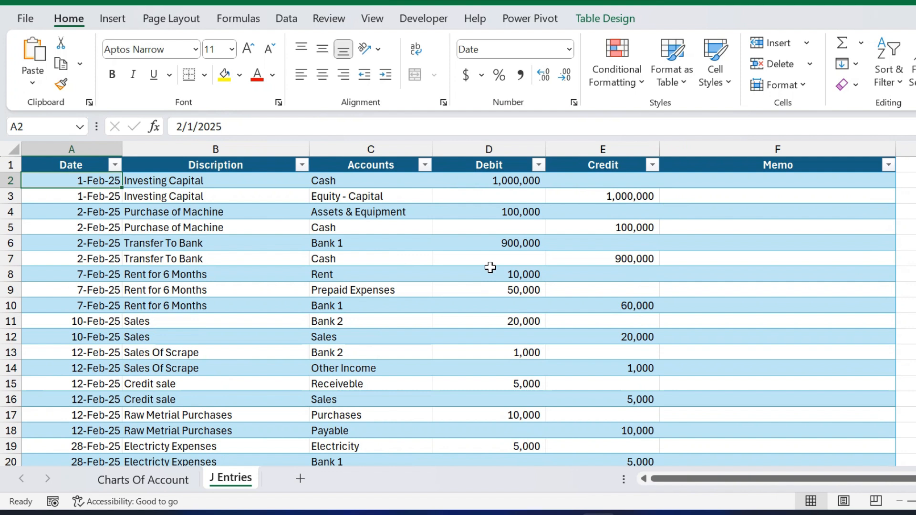